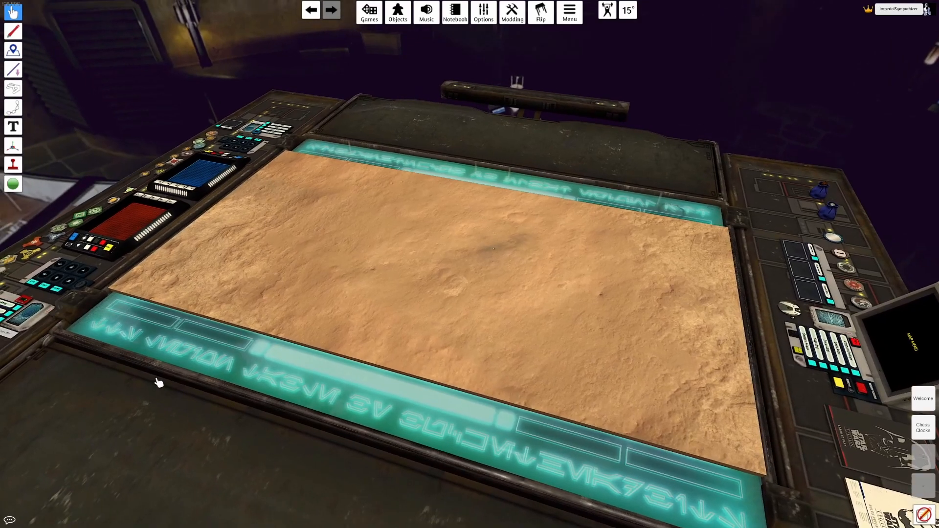
key(w)
key(a)
right_drag(257, 285, 366, 390)
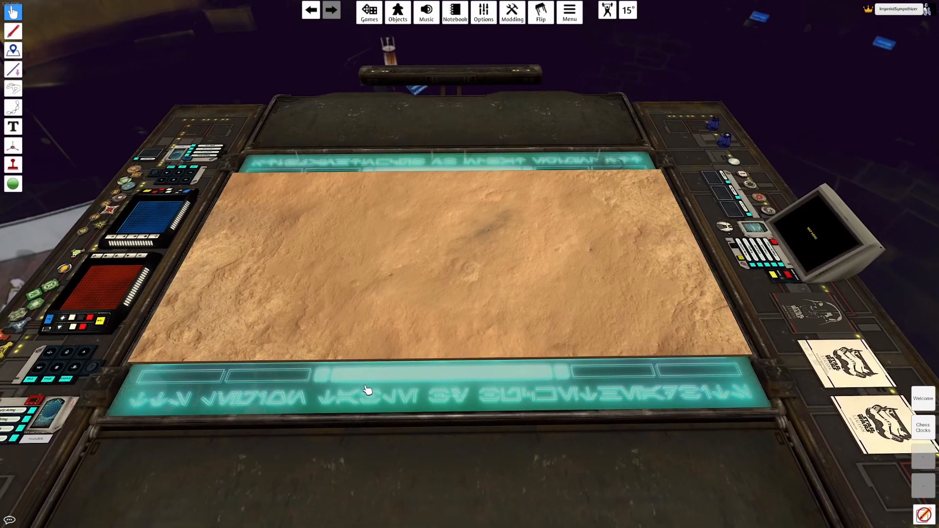
scroll(356, 394, up, 2)
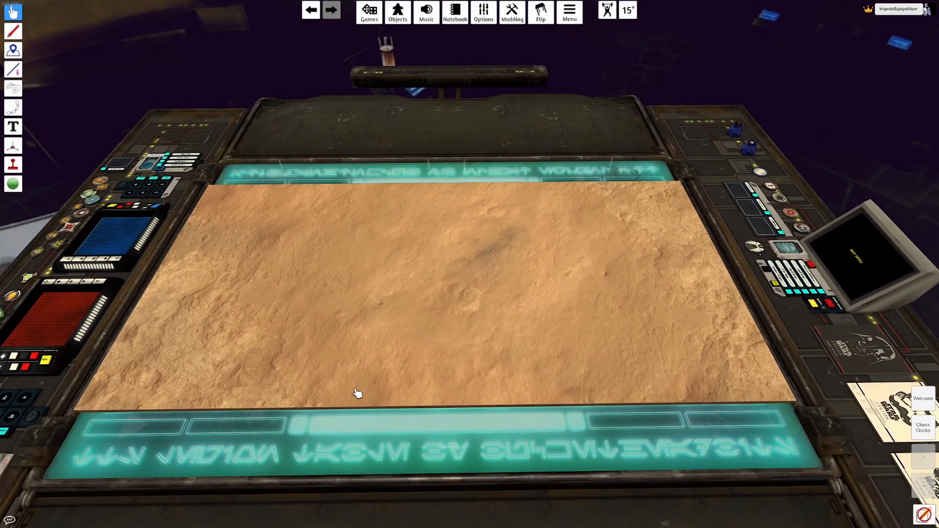
right_drag(342, 394, 482, 287)
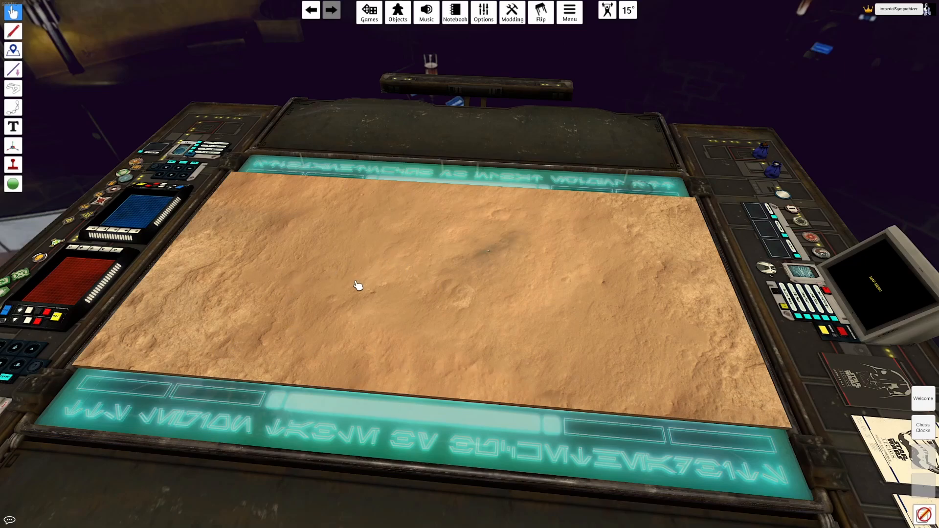
right_drag(294, 299, 302, 306)
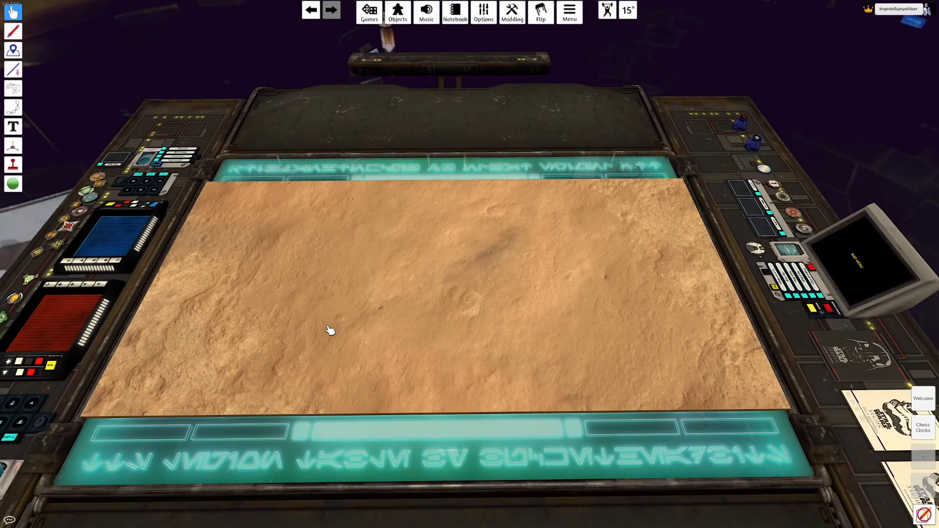
scroll(350, 333, up, 1)
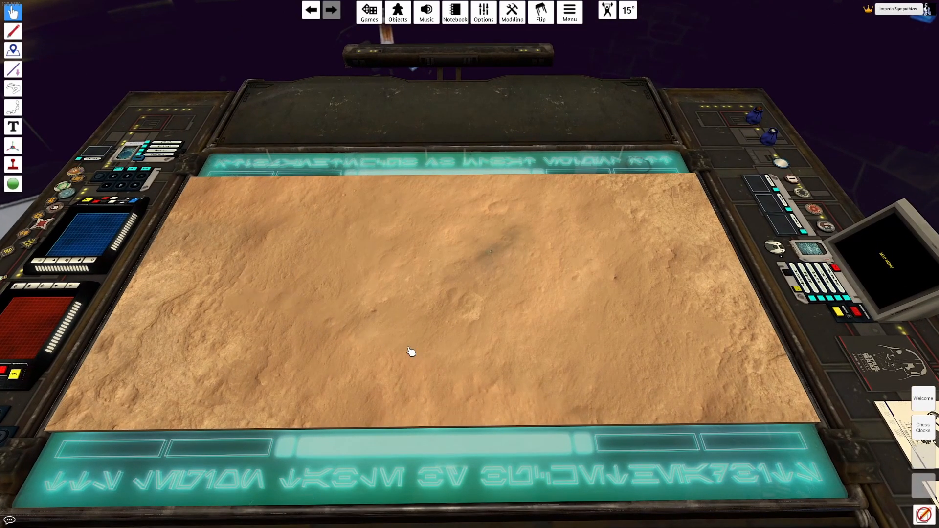
key(d)
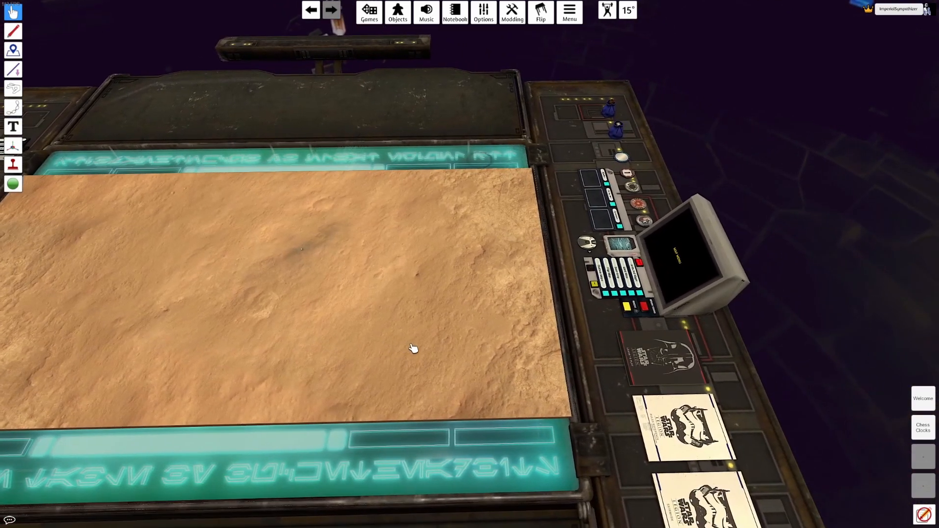
key(a)
key(a)
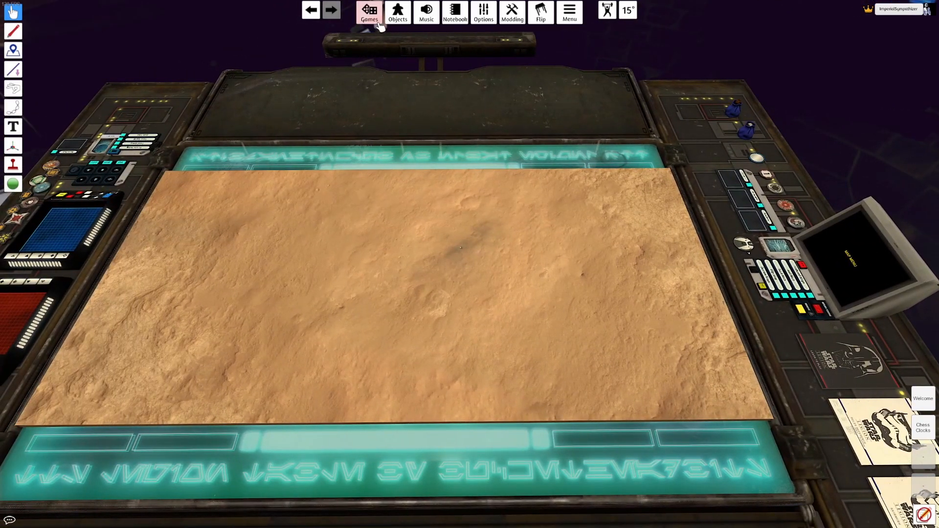
- Look through the subscribed Workshop mods on all three pages for usable terrain and asset packs
click(379, 19)
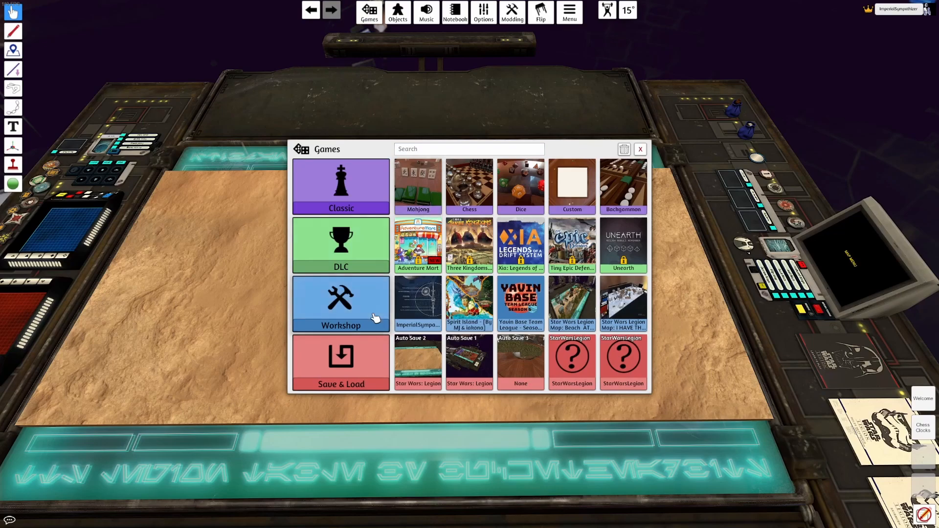
click(360, 303)
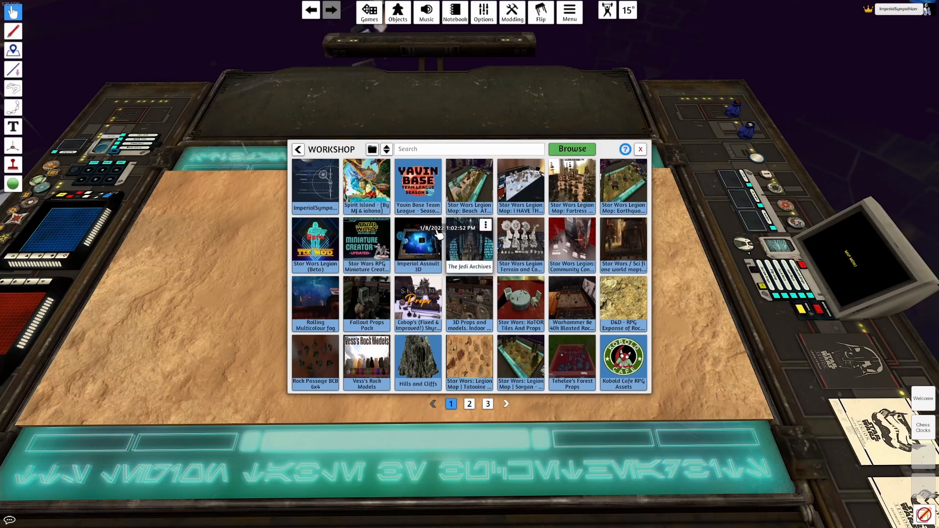
scroll(365, 224, down, 1)
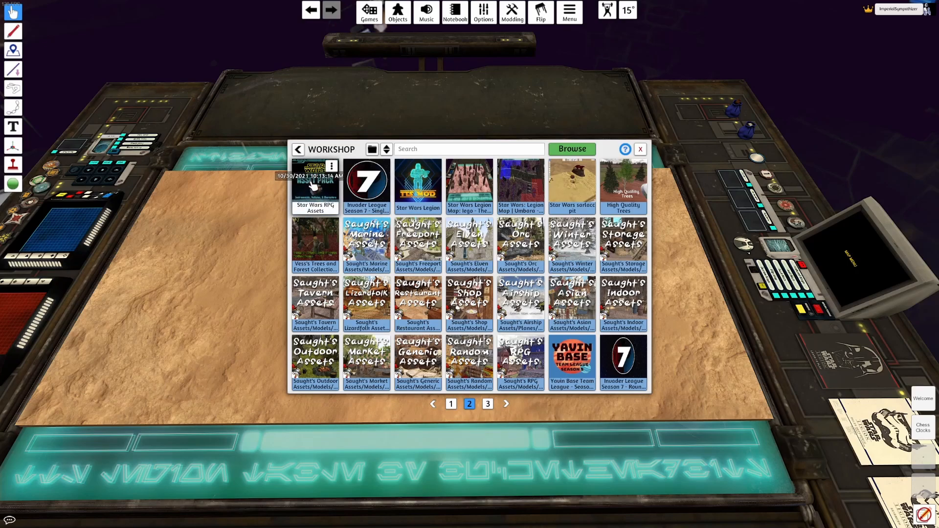
scroll(314, 188, down, 1)
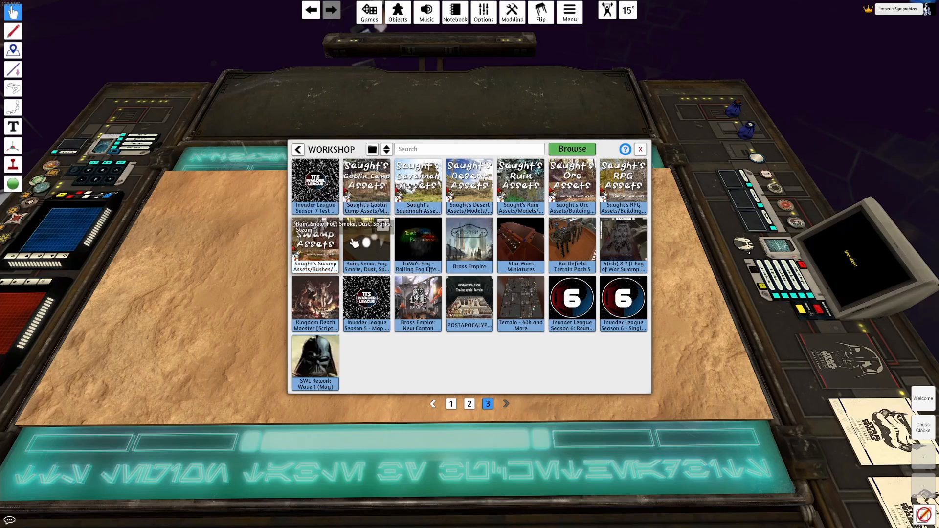
scroll(327, 243, up, 1)
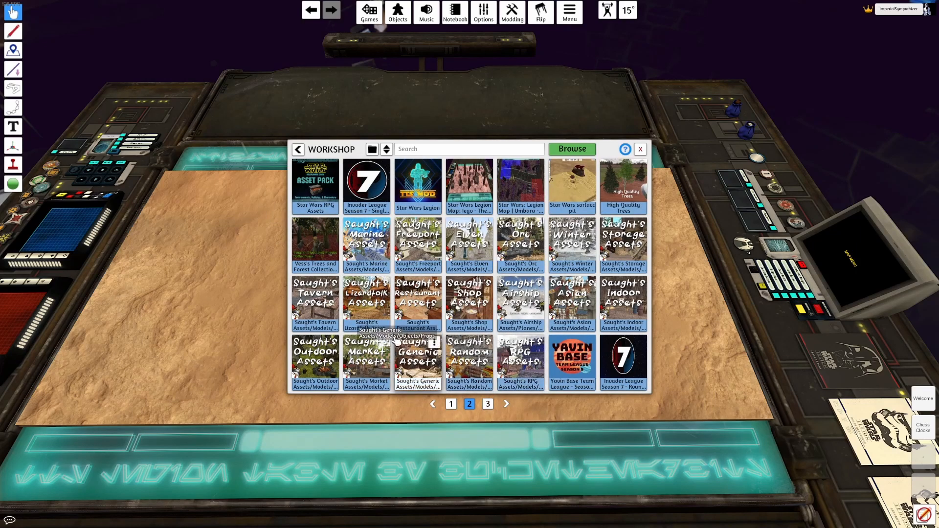
scroll(385, 309, down, 1)
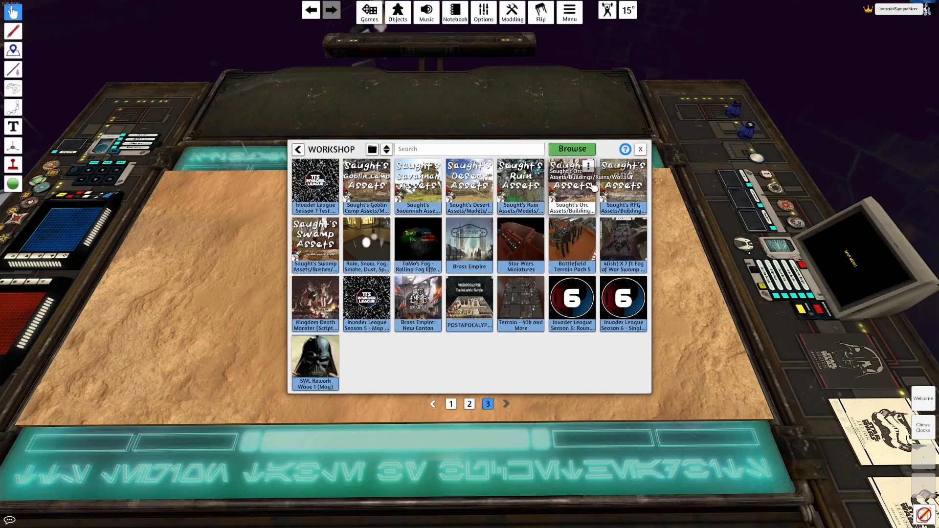
scroll(403, 226, up, 1)
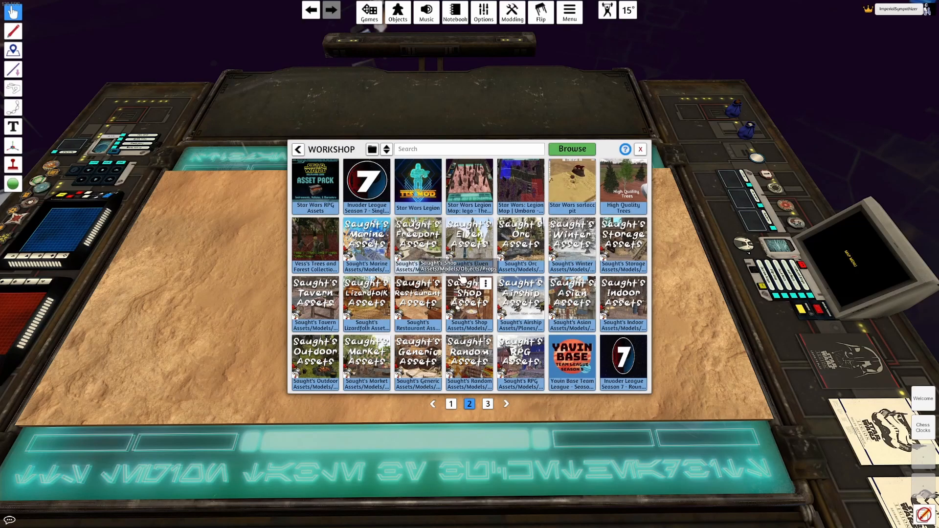
scroll(421, 260, up, 1)
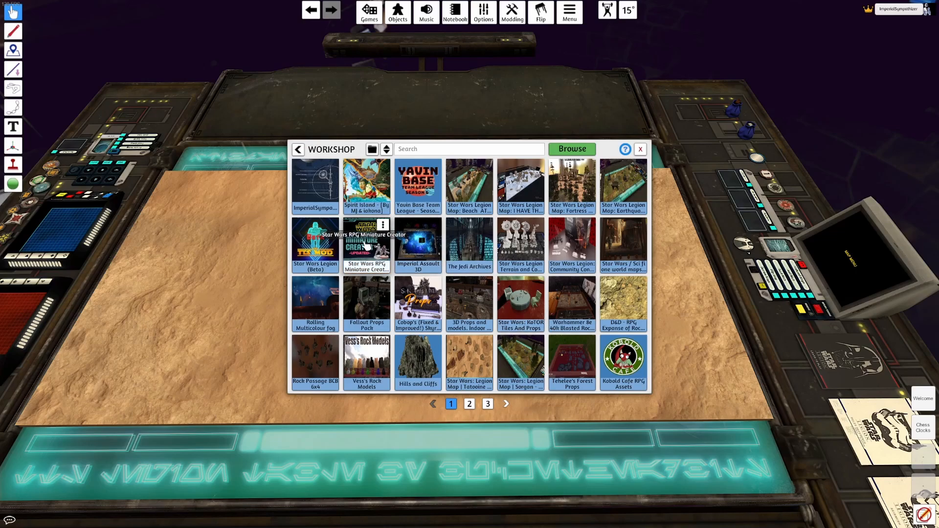
scroll(624, 373, down, 1)
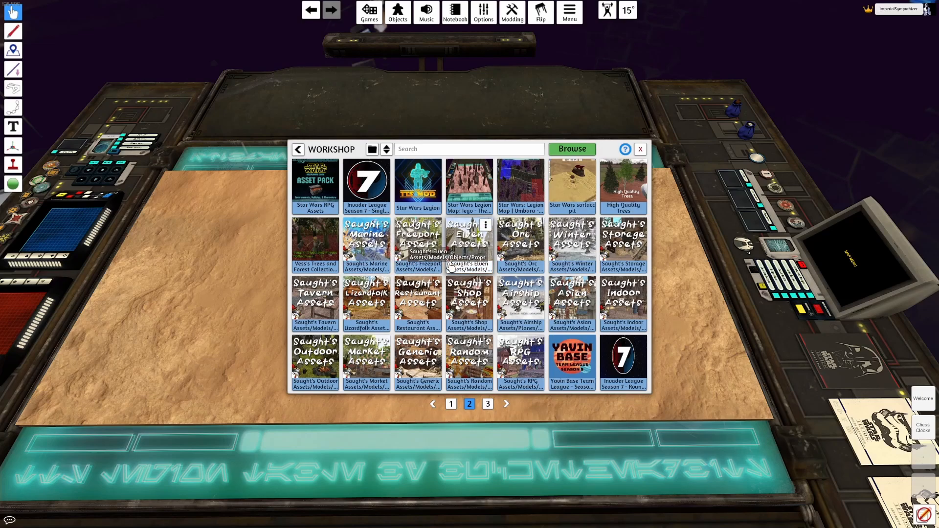
scroll(450, 267, down, 1)
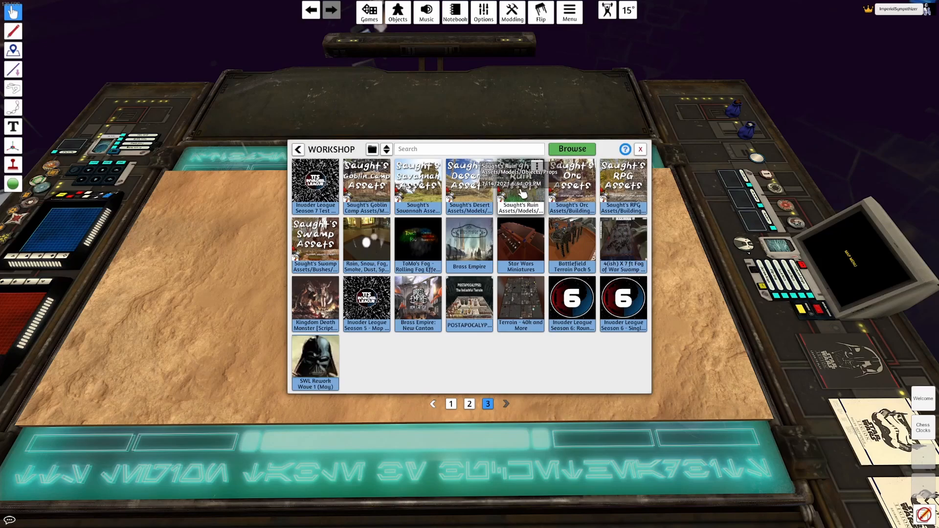
click(640, 150)
- Spawn the saved dagobah asset bag on the dark tray behind the map and open its contents for searching
key(w)
key(d)
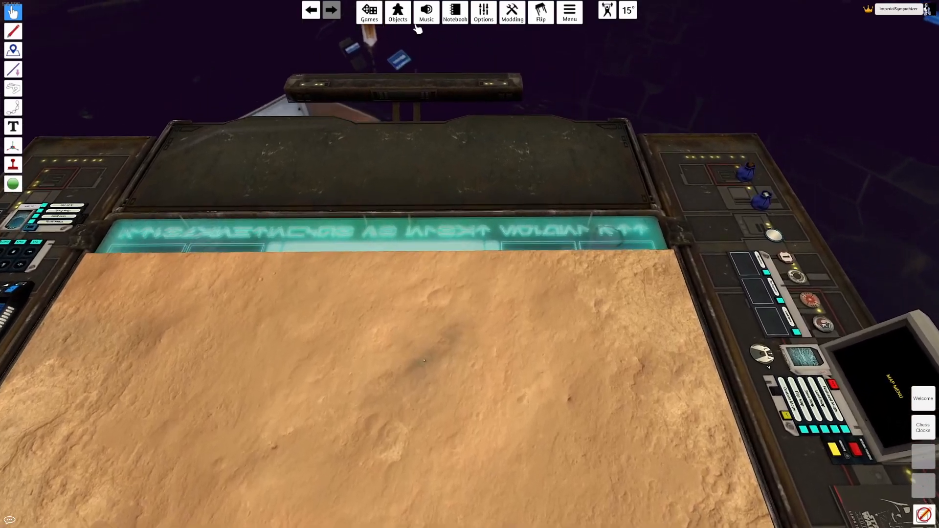
click(399, 15)
click(788, 364)
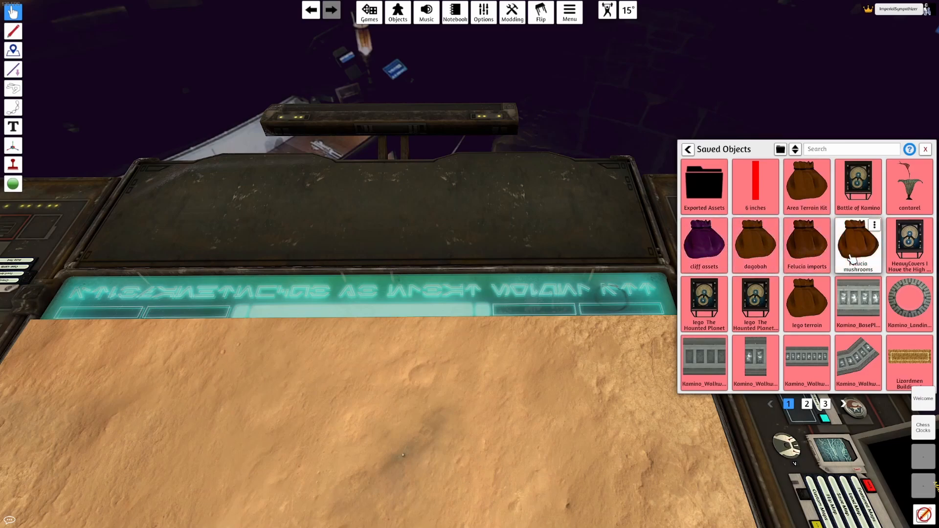
click(757, 250)
right_click(411, 223)
click(445, 239)
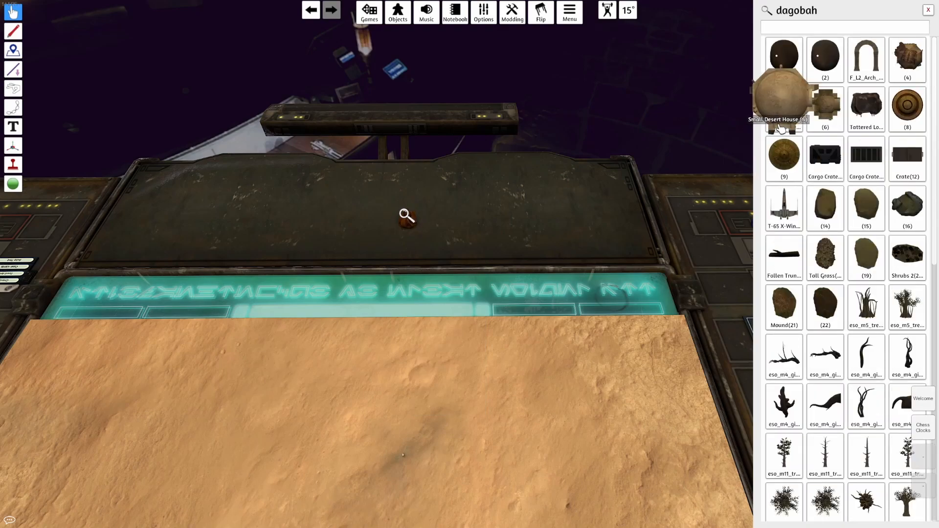
- Take a Small Desert House and a mossy green rock out of the dagobah bag and close its contents
drag(781, 129, 545, 227)
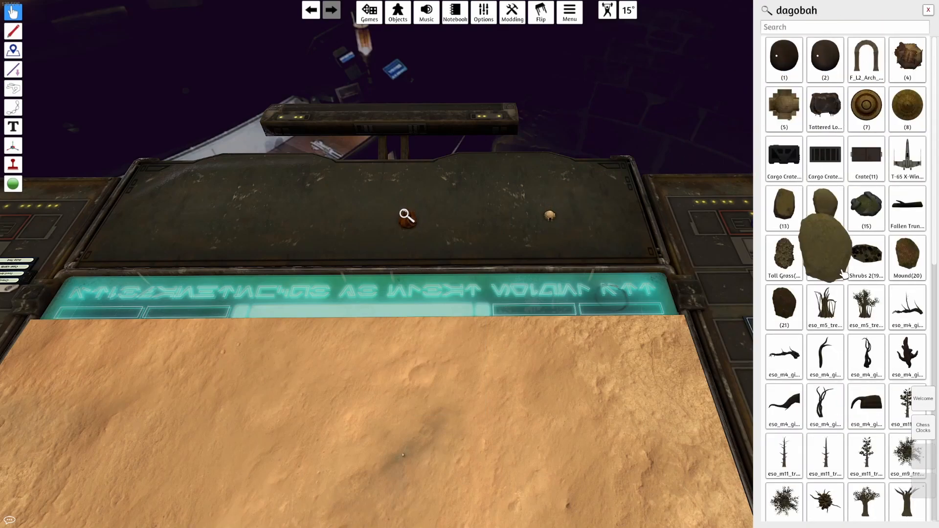
drag(830, 265, 673, 248)
scroll(672, 248, down, 2)
key(d)
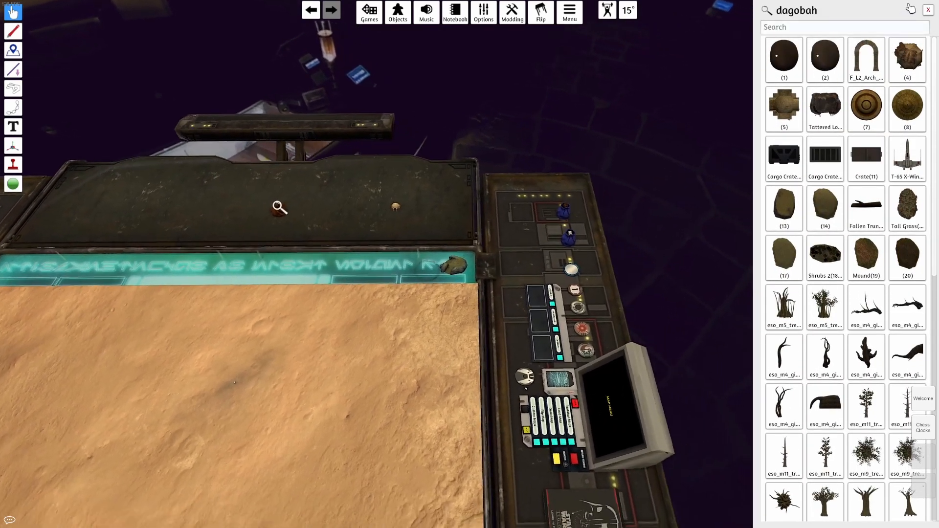
click(927, 10)
- Move the small desert house and the mossy rock onto the sand battlefield
scroll(477, 277, down, 3)
key(a)
key(s)
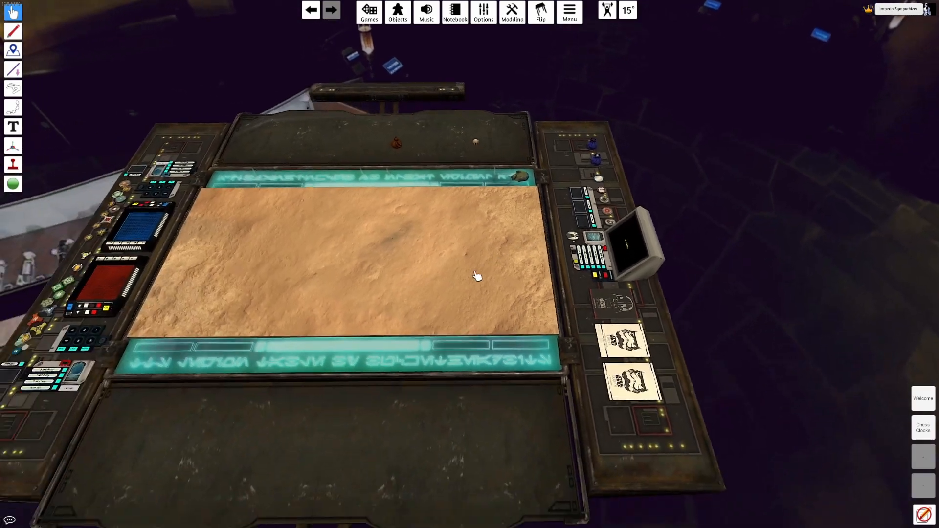
scroll(477, 276, up, 3)
key(a)
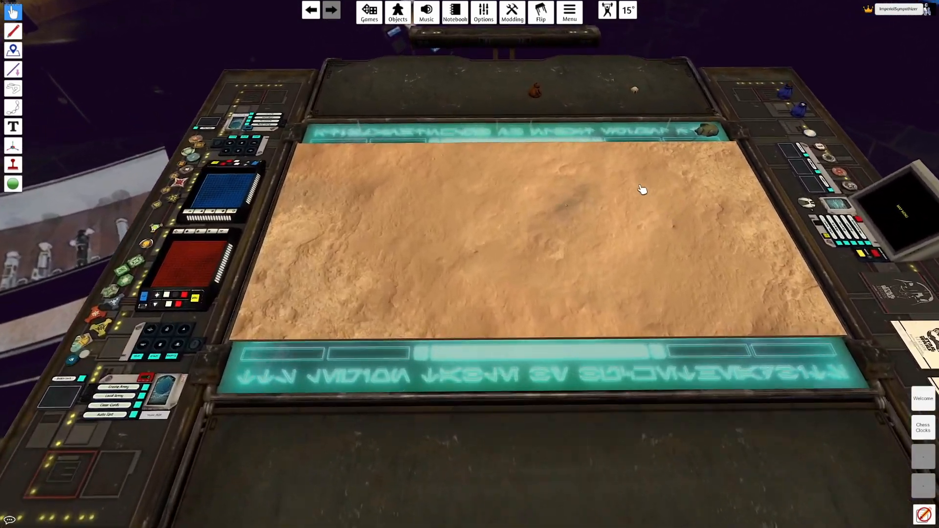
key(w)
drag(620, 122, 583, 278)
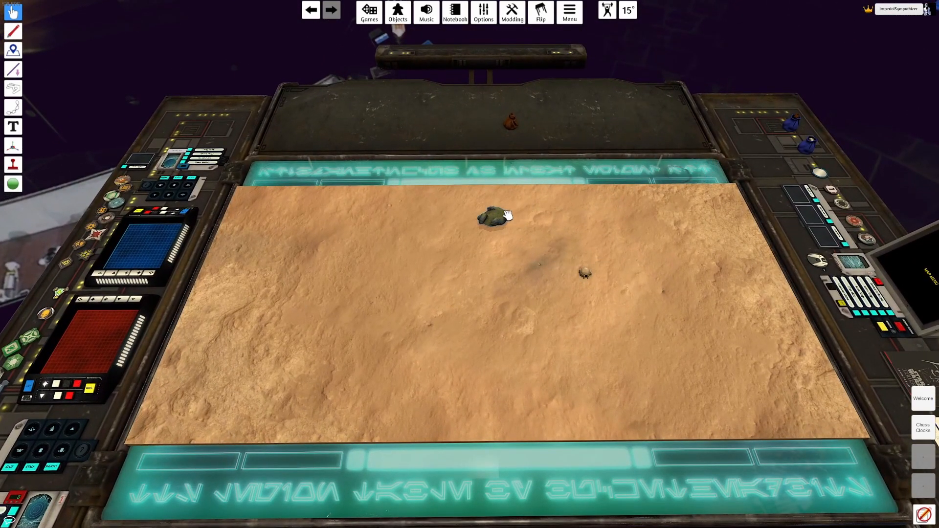
- Return the map console to its main options and run Spawn Card Decks
key(a)
key(s)
scroll(367, 276, up, 3)
scroll(334, 282, down, 1)
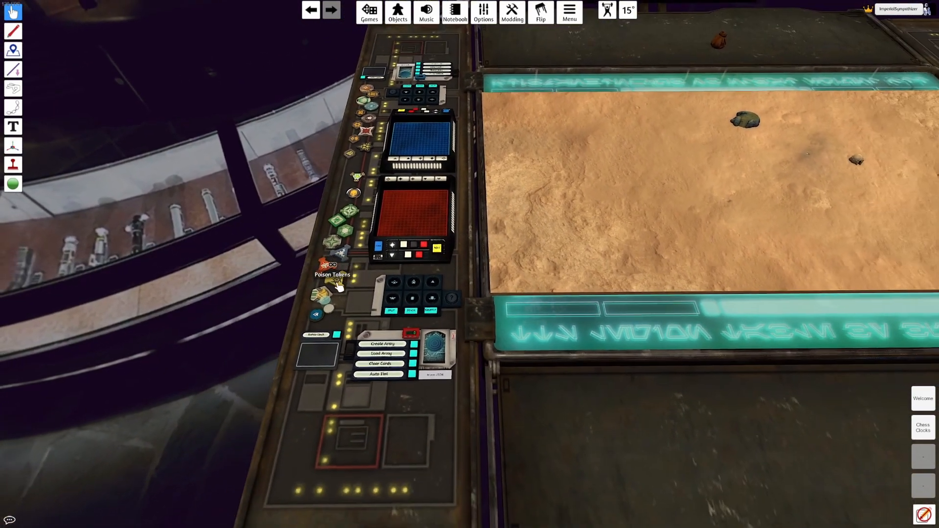
scroll(336, 285, down, 2)
key(d)
key(w)
right_drag(447, 268, 587, 285)
scroll(587, 285, up, 4)
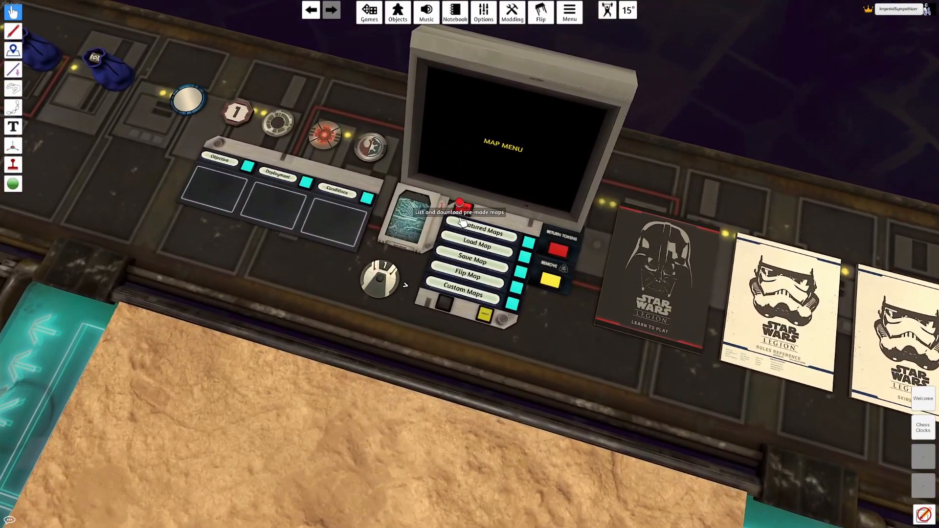
click(466, 208)
scroll(464, 208, up, 1)
click(522, 272)
scroll(508, 318, up, 1)
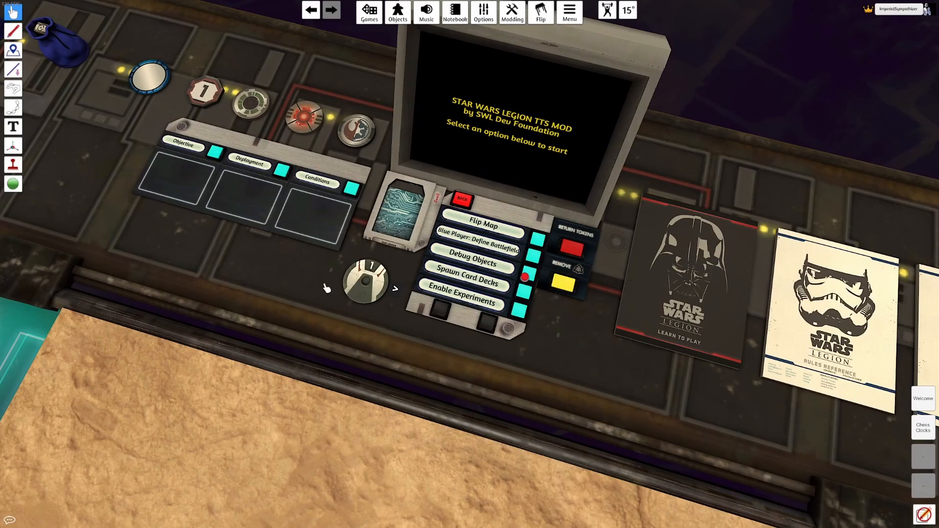
- Take a deployment card out of the spawned battle card deck, place it in the Deployment slot and show its overlay
key(a)
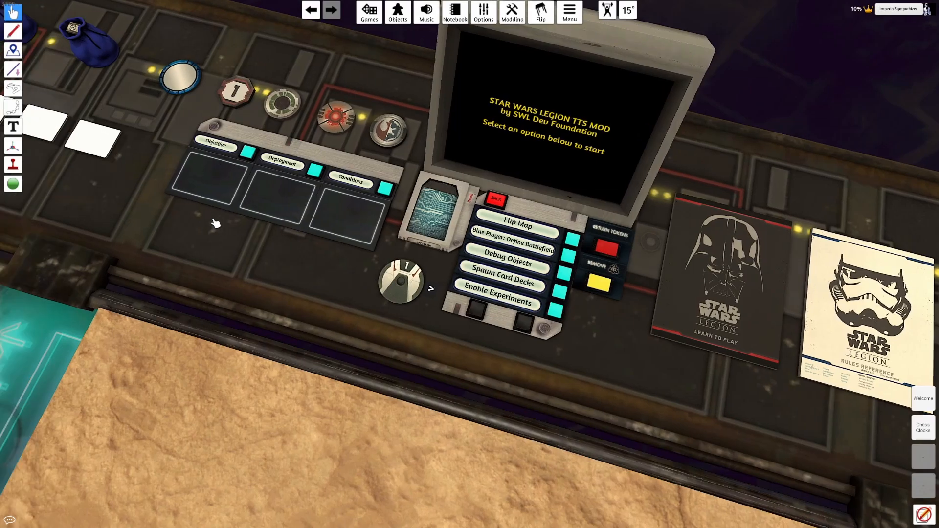
key(w)
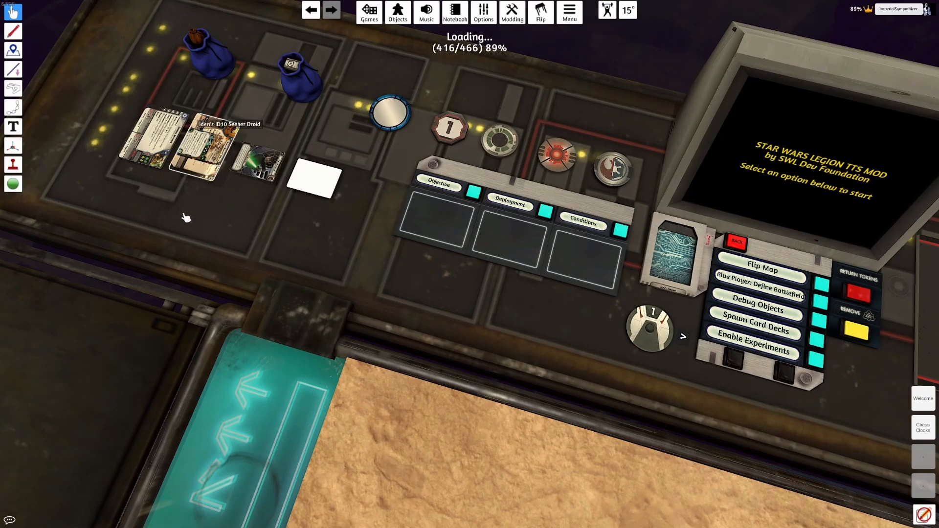
right_click(321, 175)
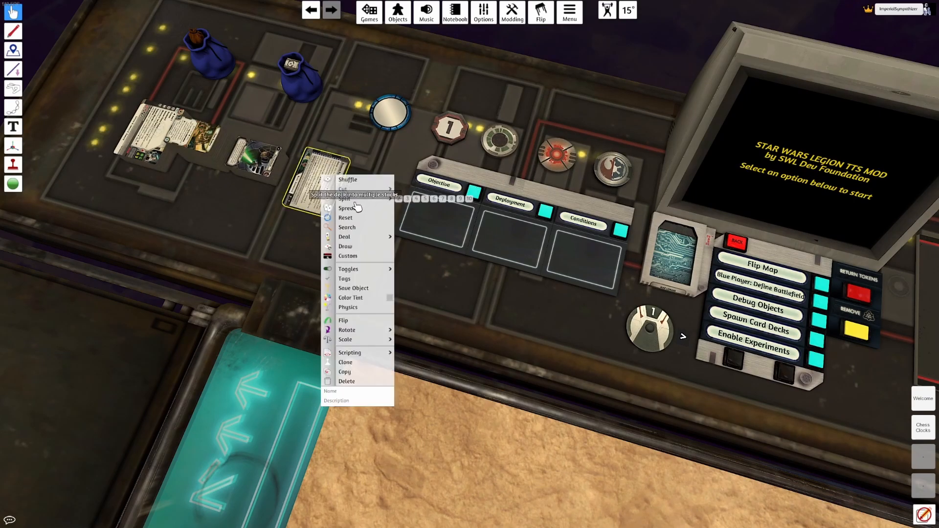
click(348, 227)
drag(868, 149, 511, 237)
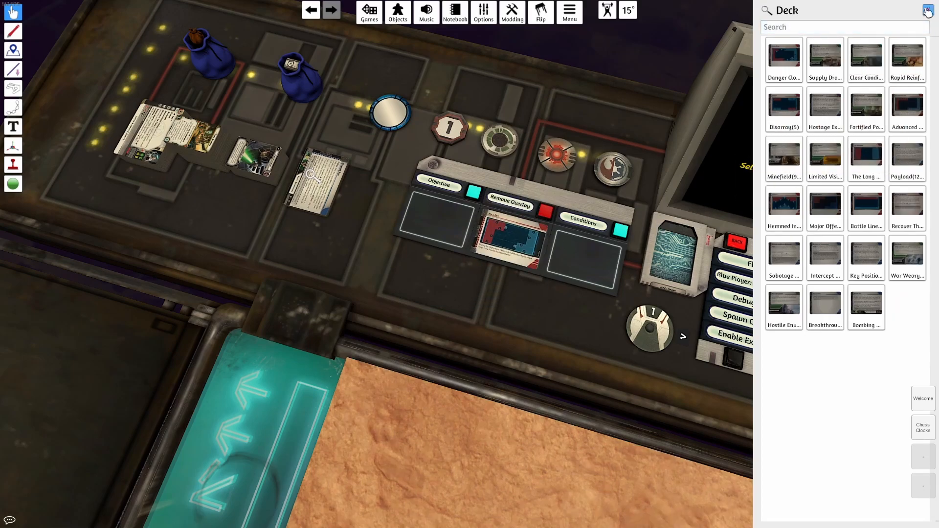
click(928, 9)
- Create a Rebel army with a single commander unit on the army console and spawn its miniature
scroll(630, 303, down, 3)
right_drag(630, 303, 360, 268)
key(a)
scroll(352, 277, up, 5)
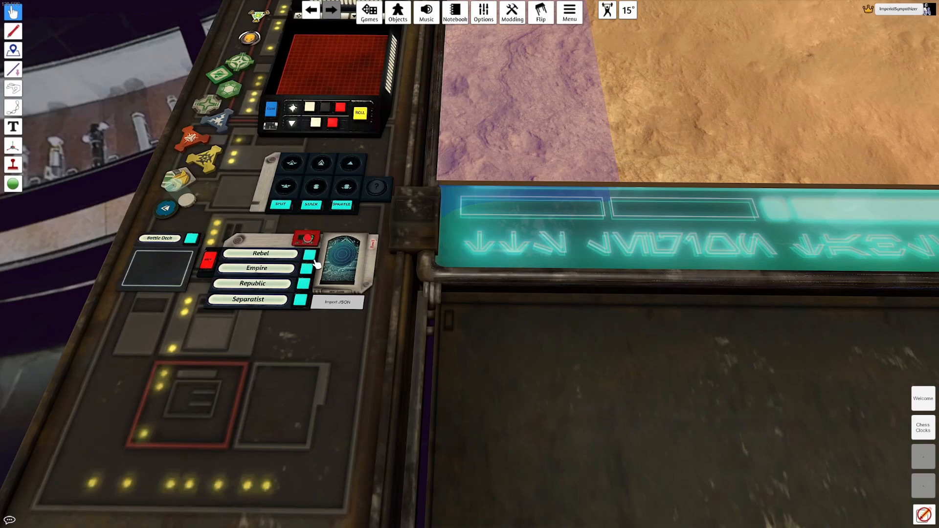
click(311, 258)
click(490, 310)
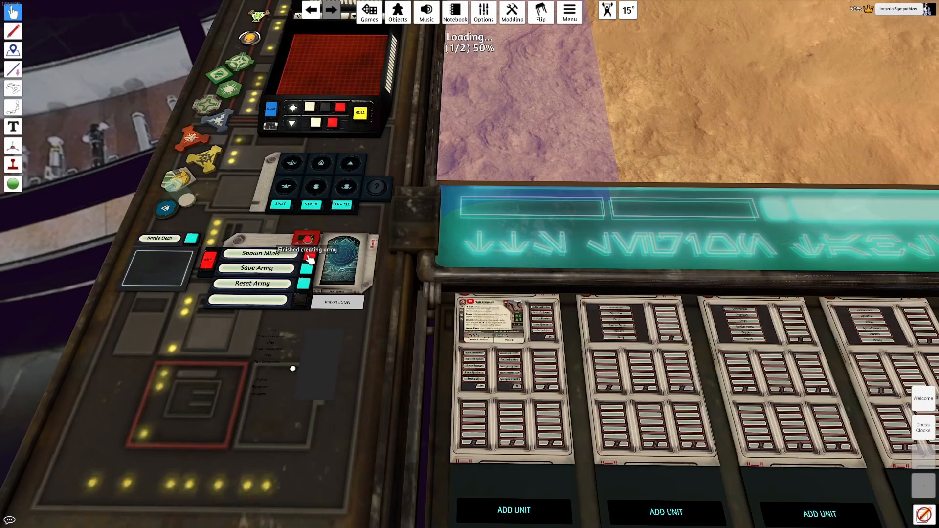
- Place the spawned Rebel miniature on the sand map and show its range rings
drag(452, 365, 461, 267)
scroll(460, 267, down, 5)
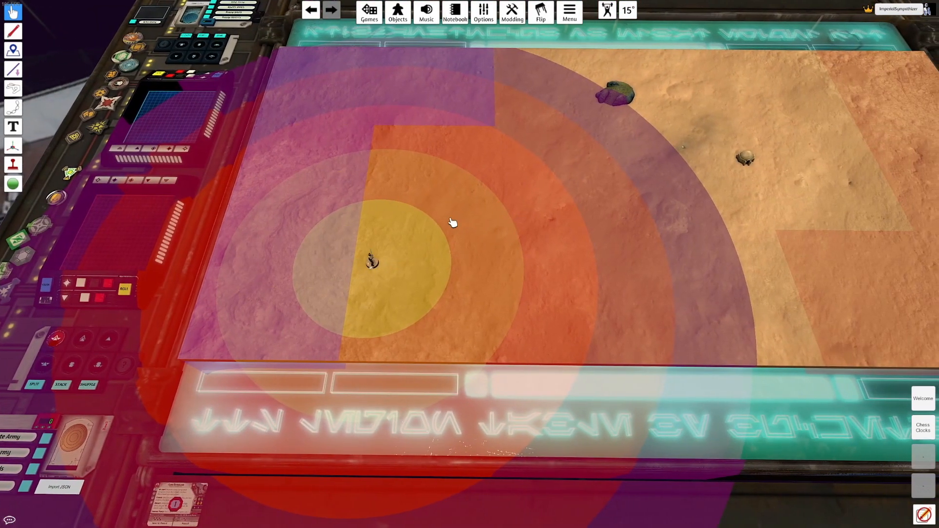
- Move the Luke Skywalker miniature toward the middle of the map so its range rings reach the terrain pieces
key(d)
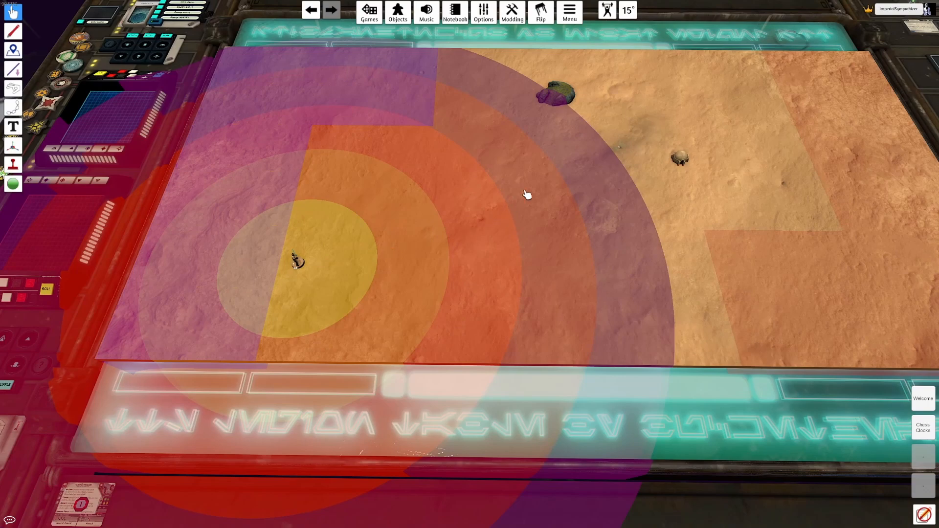
key(d)
key(w)
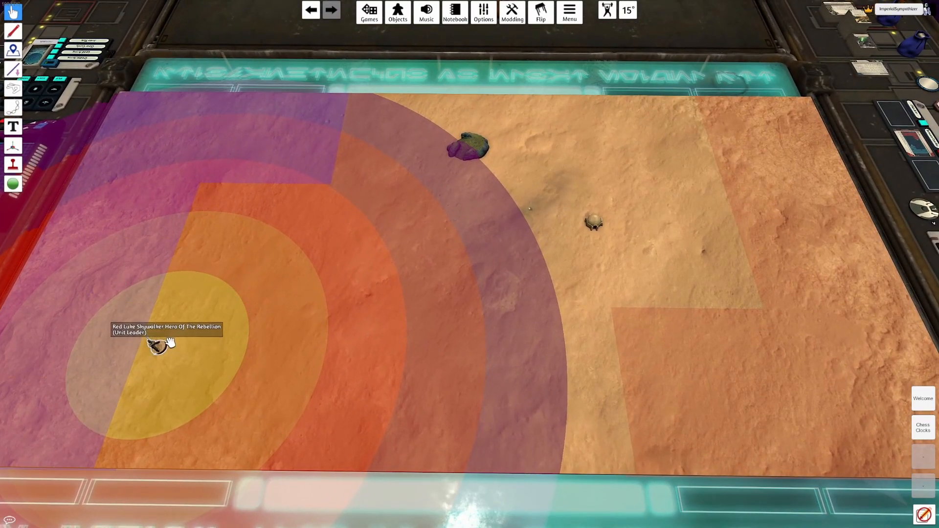
drag(174, 344, 361, 327)
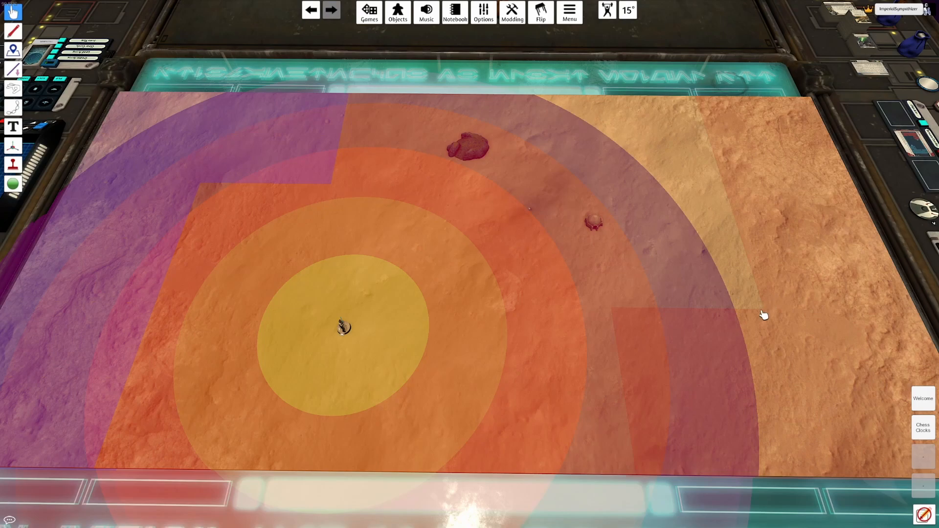
scroll(489, 274, up, 5)
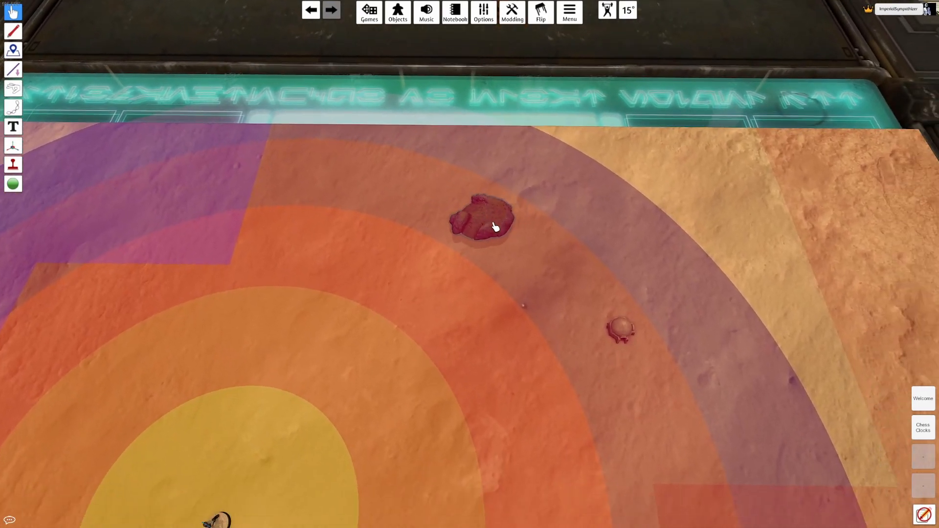
- Hide the miniature's range rings and shift the mossy rock closer to the small domed hut
scroll(498, 229, down, 2)
mouse_move(471, 216)
mouse_down()
mouse_move(778, 149)
mouse_move(660, 144)
mouse_move(470, 178)
mouse_move(757, 195)
mouse_move(637, 184)
mouse_move(463, 211)
mouse_move(485, 221)
mouse_up()
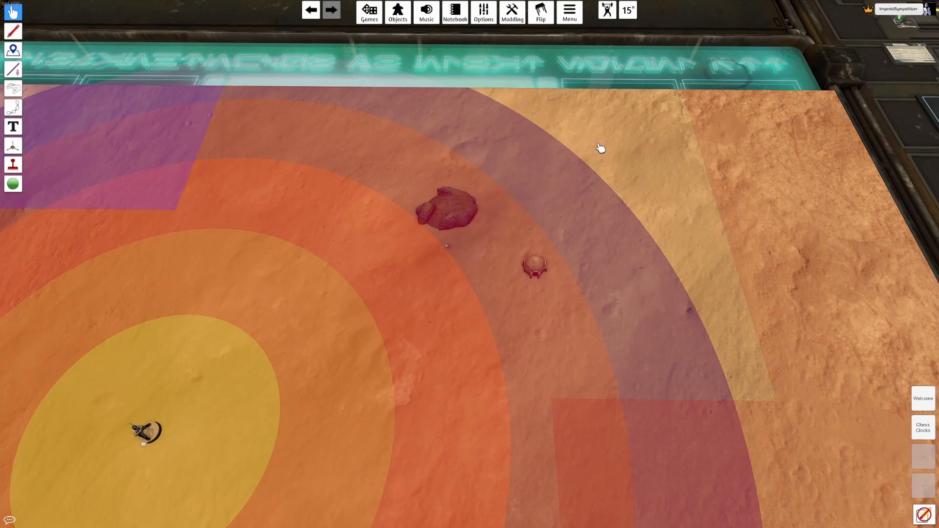
key(1)
scroll(549, 188, down, 3)
scroll(541, 193, up, 3)
drag(508, 221, 543, 235)
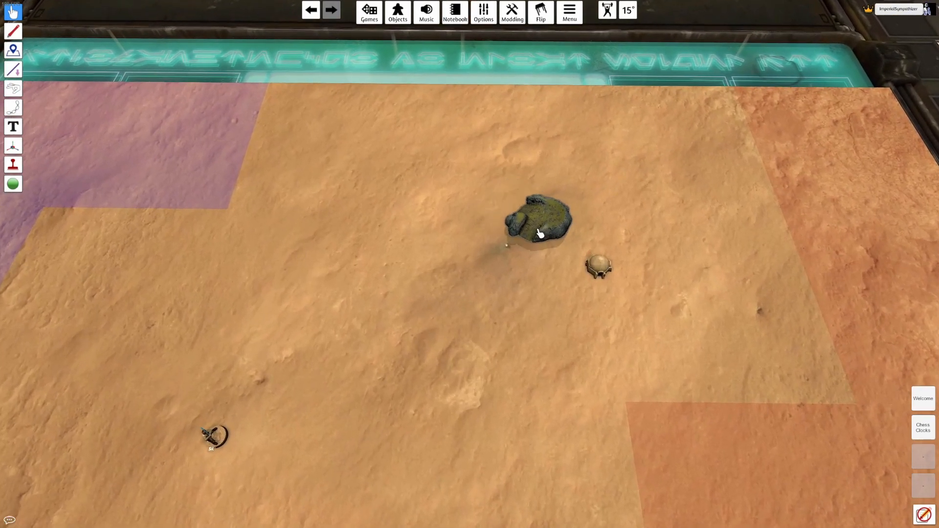
scroll(545, 225, down, 3)
scroll(520, 245, up, 2)
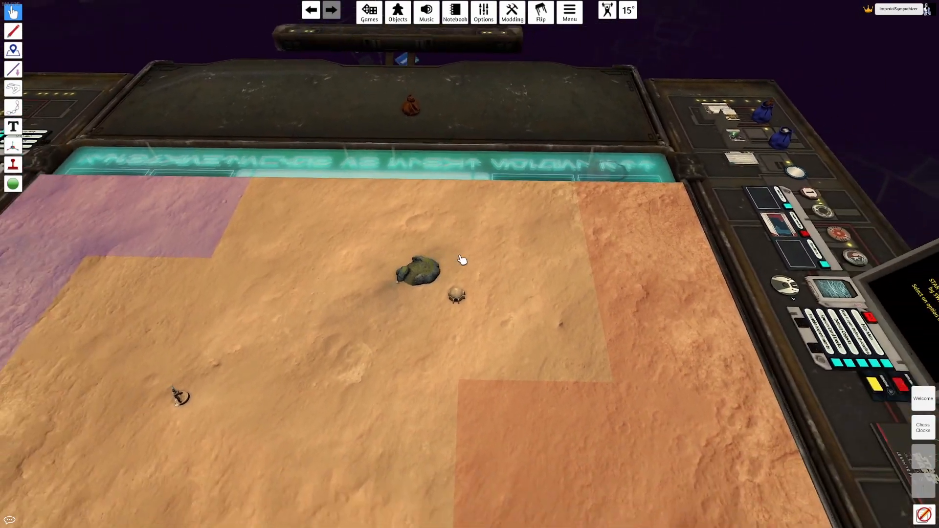
key(d)
key(w)
drag(253, 350, 301, 332)
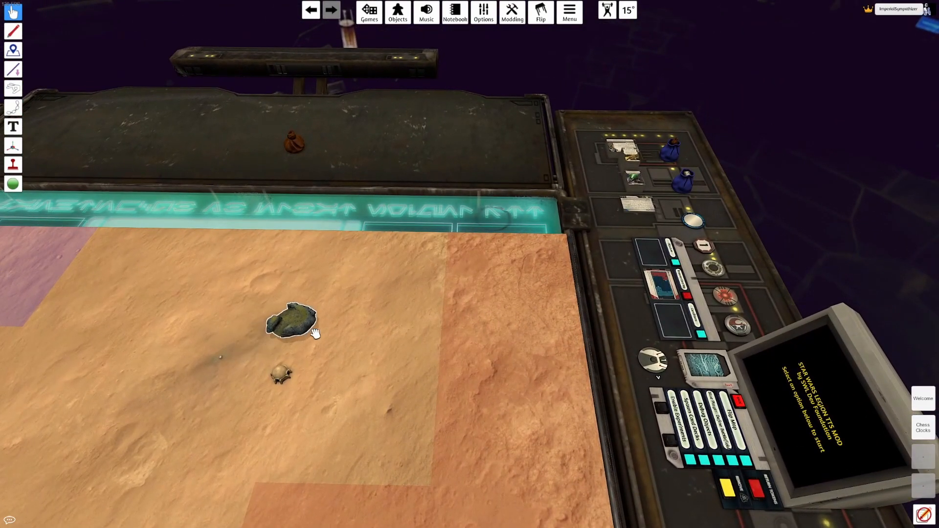
- Search the dagobah terrain bag and take a fallen trunk out onto the red deployment zone
scroll(325, 174, up, 3)
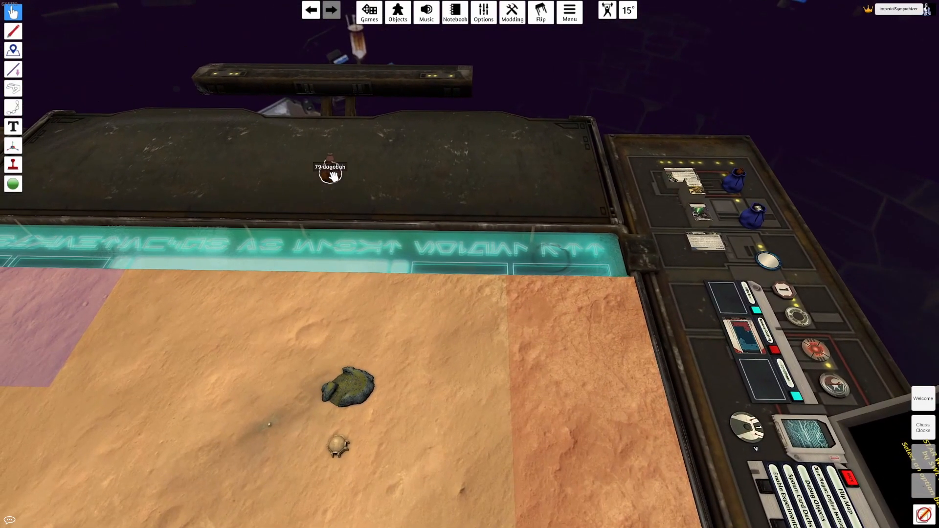
right_click(331, 175)
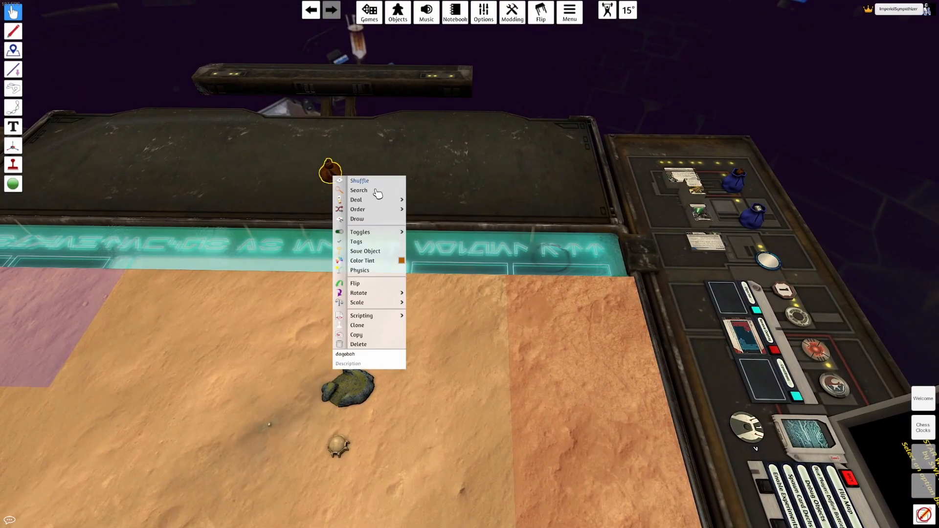
click(358, 181)
scroll(831, 342, down, 1)
drag(866, 147, 567, 349)
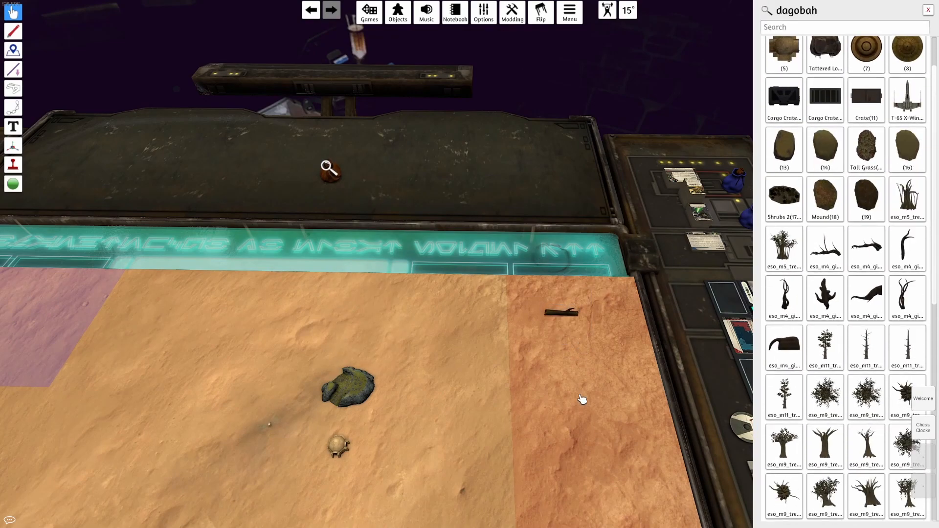
scroll(581, 395, up, 1)
click(928, 10)
- Move the fallen trunk from the red deployment zone to the middle of the sand map
key(d)
key(s)
scroll(579, 251, up, 2)
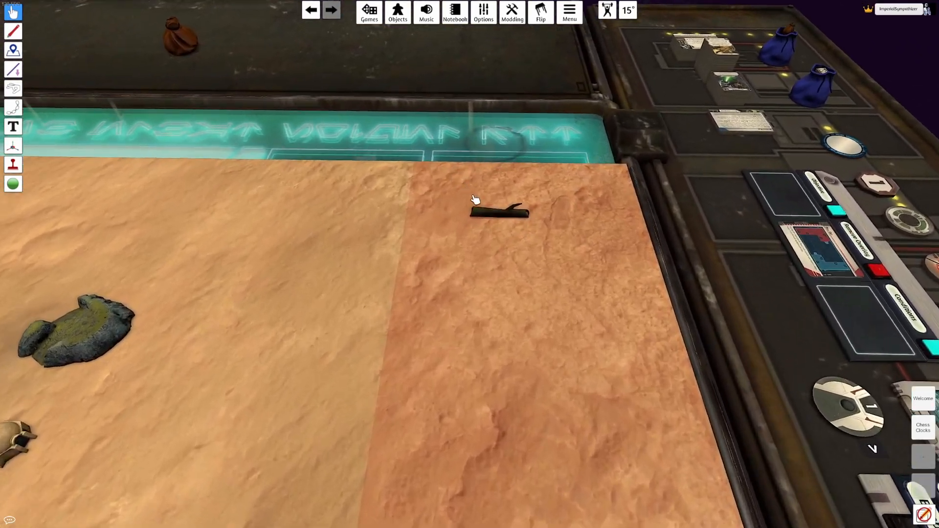
drag(489, 206, 497, 258)
right_drag(433, 333, 570, 292)
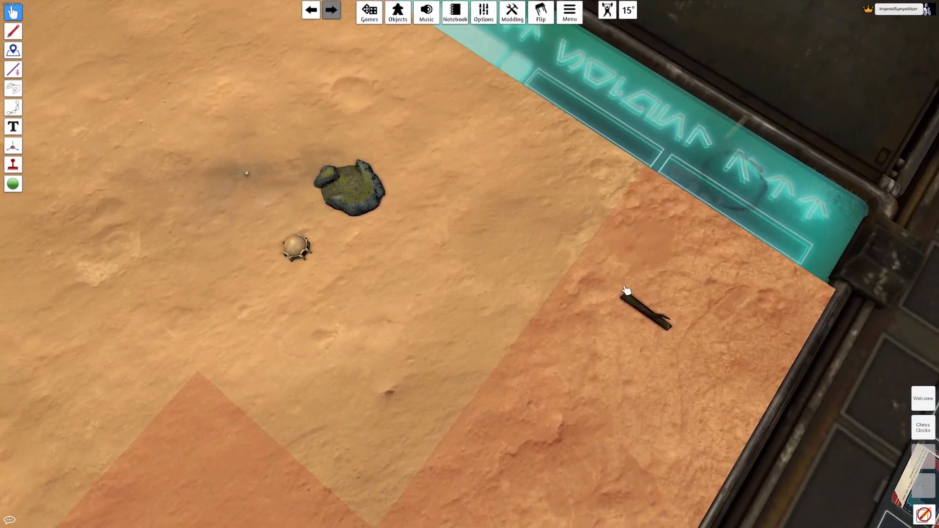
key(a)
drag(691, 310, 416, 247)
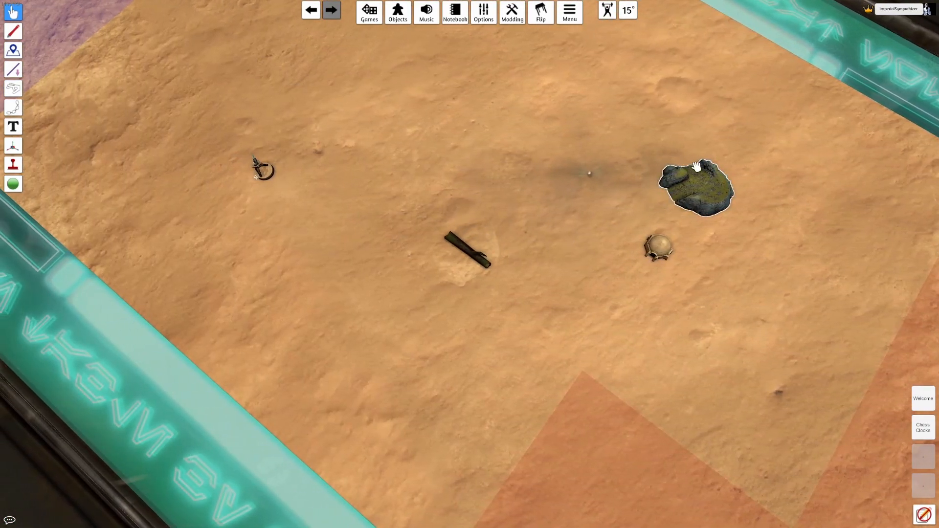
- Scale up the mossy rock beside the small domed hut
right_drag(696, 167, 585, 155)
right_click(538, 138)
mouse_move(590, 239)
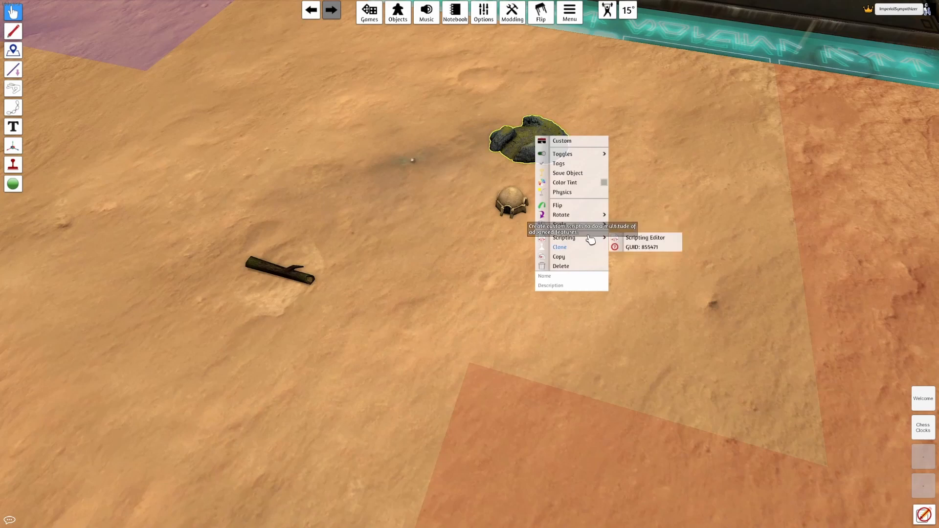
mouse_move(602, 224)
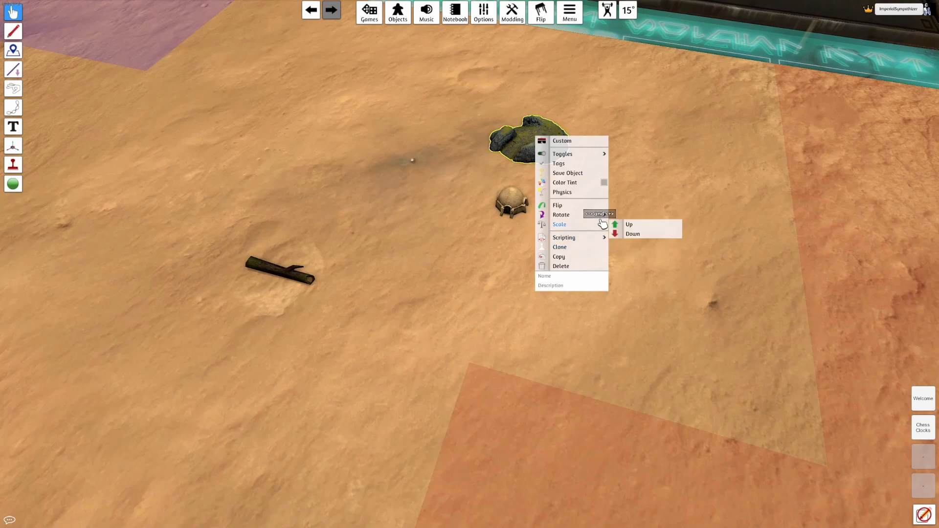
click(647, 226)
click(647, 225)
- Move the enlarged mossy rock across the map to beside the purple deployment zone
right_drag(440, 230, 452, 245)
key(a)
drag(451, 200, 381, 188)
key(a)
right_drag(487, 294, 486, 271)
key(w)
key(a)
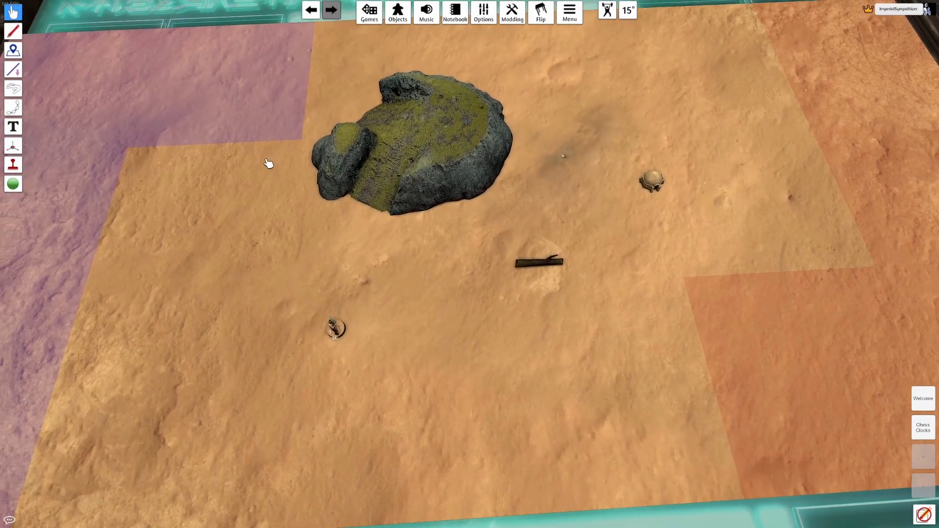
key(Tab)
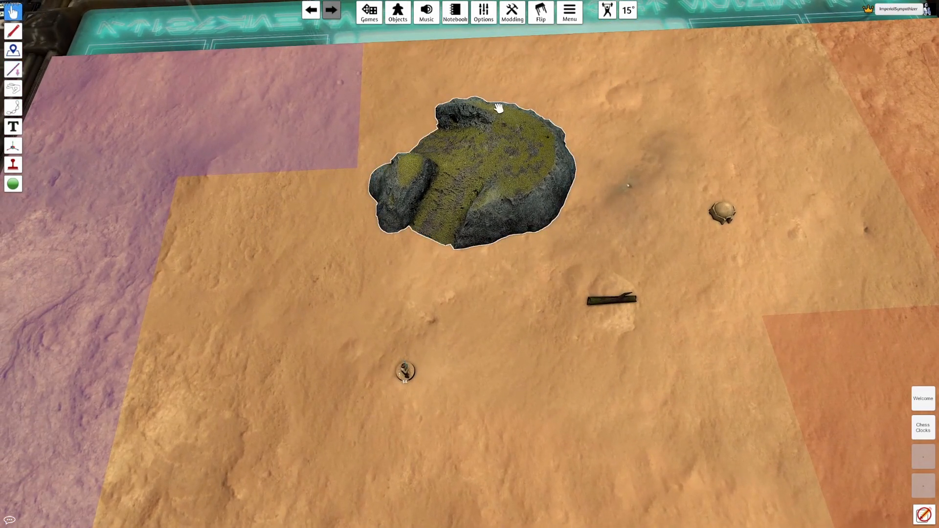
key(1)
key(1)
key(d)
right_drag(515, 269, 473, 275)
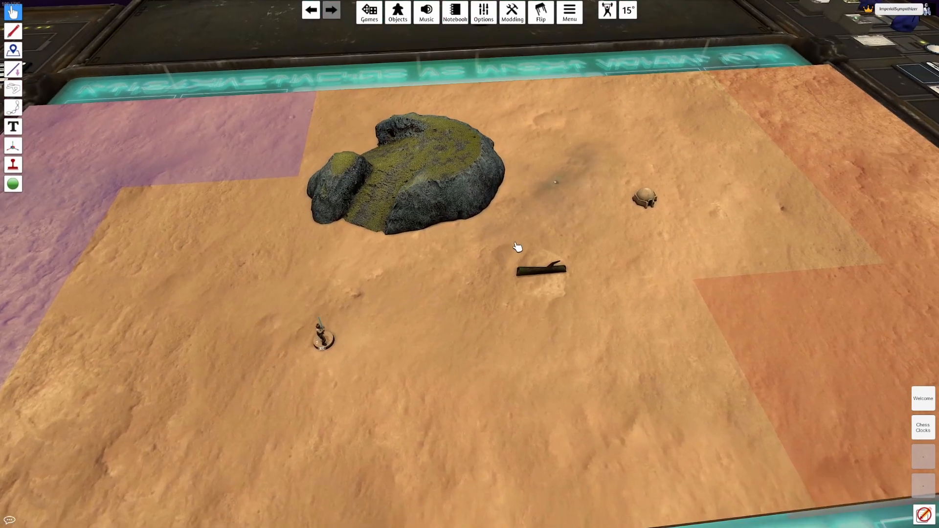
key(w)
key(d)
scroll(475, 273, up, 1)
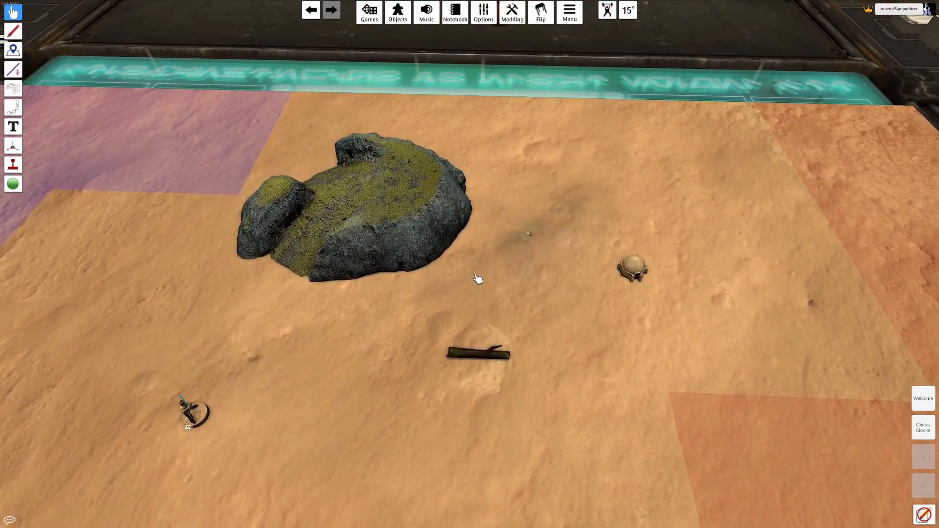
- Move the fallen trunk to the open sand near the map's far edge
right_drag(380, 264, 386, 300)
drag(464, 390, 553, 154)
key(d)
right_click(684, 156)
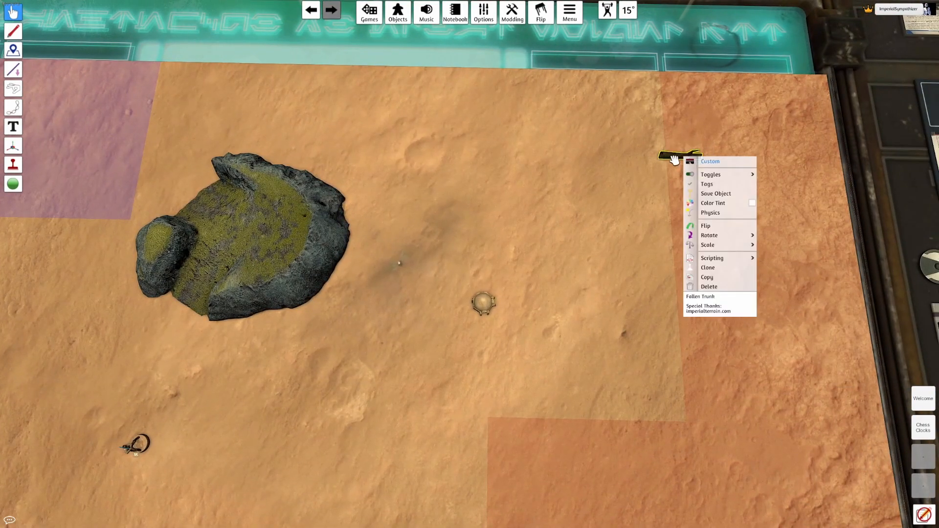
right_drag(509, 180, 505, 167)
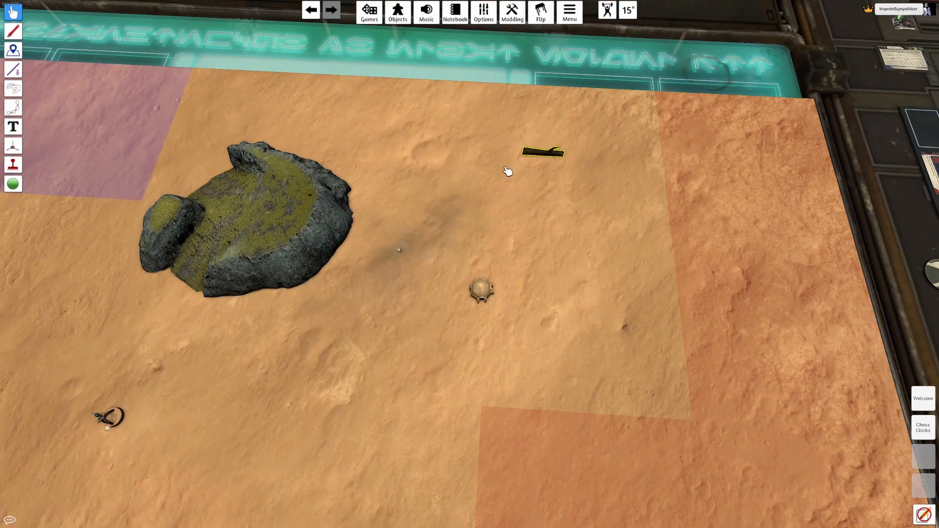
scroll(507, 170, up, 2)
- Examine the fallen trunk's custom model settings, including its mesh, diffuse image and collider URLs, and close them
right_click(497, 136)
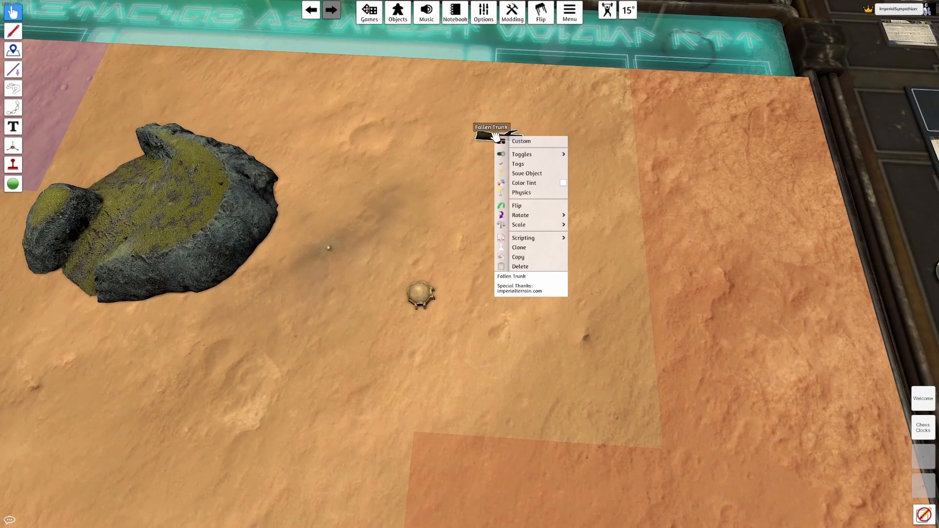
click(519, 141)
drag(457, 166, 602, 214)
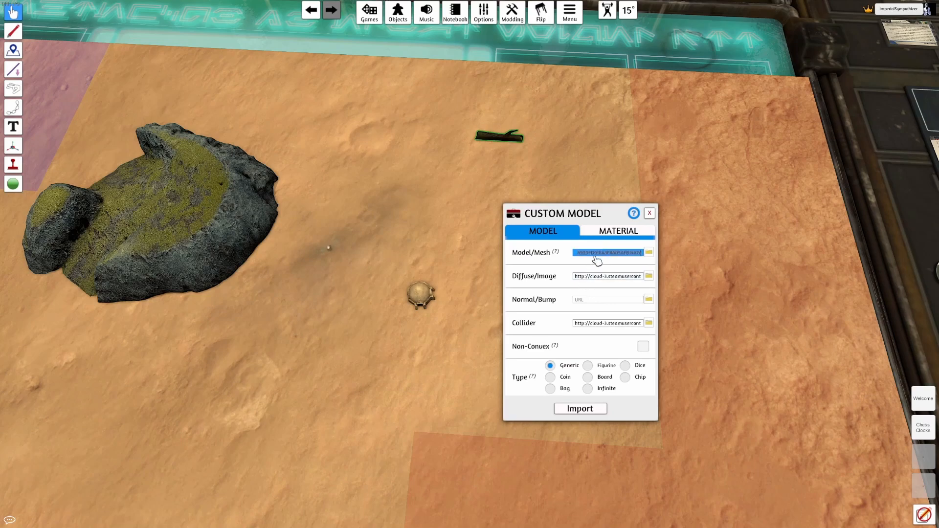
click(546, 210)
click(593, 251)
click(620, 281)
click(607, 324)
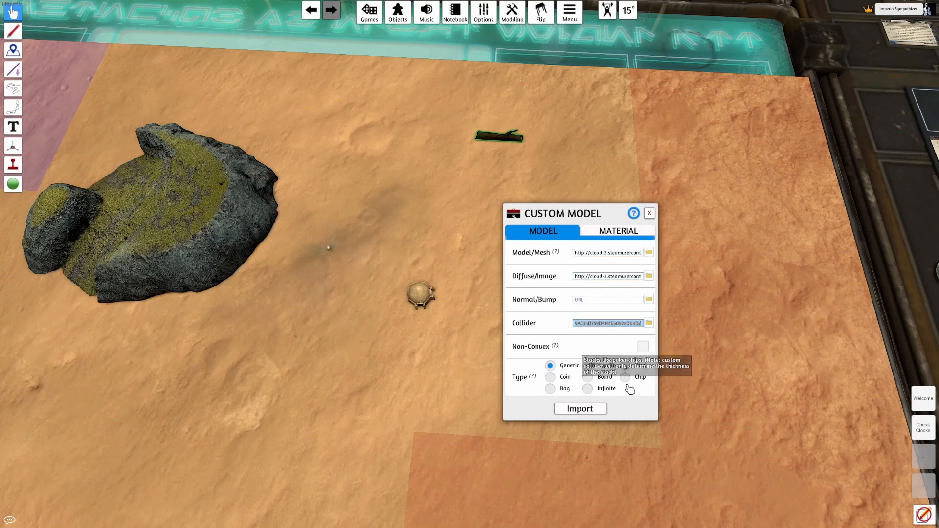
right_drag(494, 269, 494, 225)
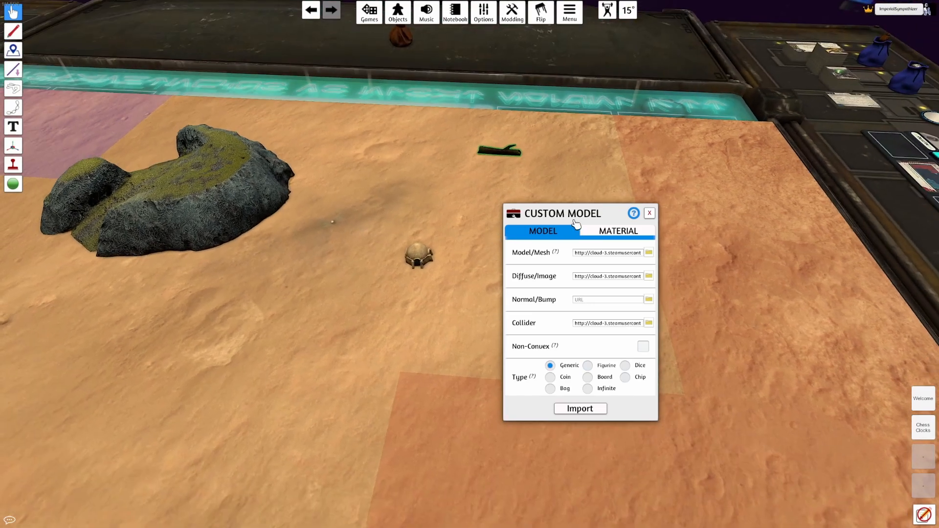
click(650, 214)
- Move the fallen trunk to the border of the red deployment zone and select the Diffuse/Image URL in its custom model settings
scroll(498, 195, up, 5)
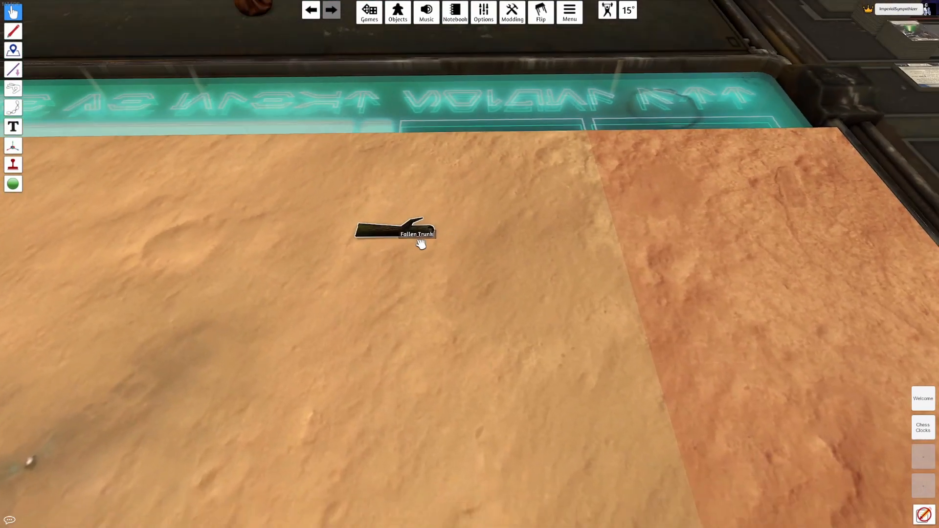
scroll(420, 243, down, 5)
drag(373, 239, 557, 250)
right_click(563, 250)
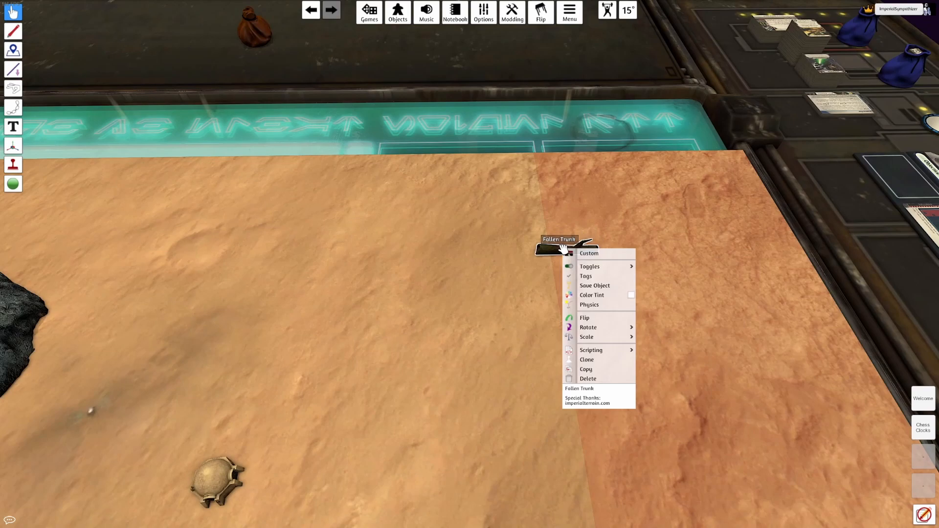
click(590, 254)
click(586, 277)
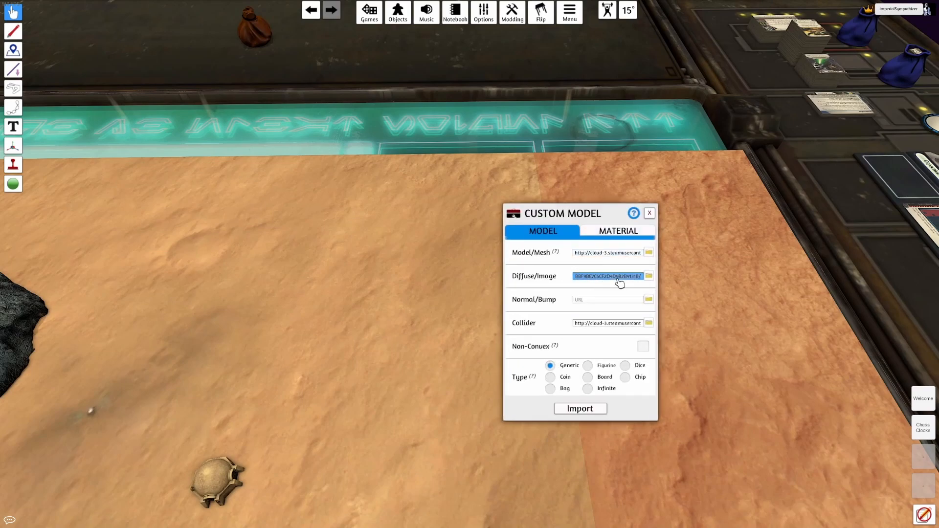
- Copy the fallen trunk's Diffuse/Image URL and open it in Firefox to view the texture
key(alt+Tab)
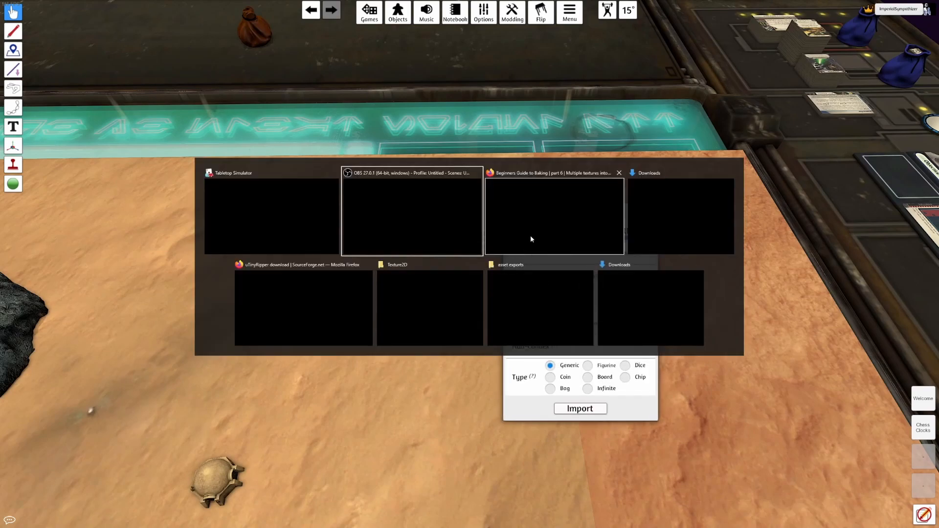
click(516, 229)
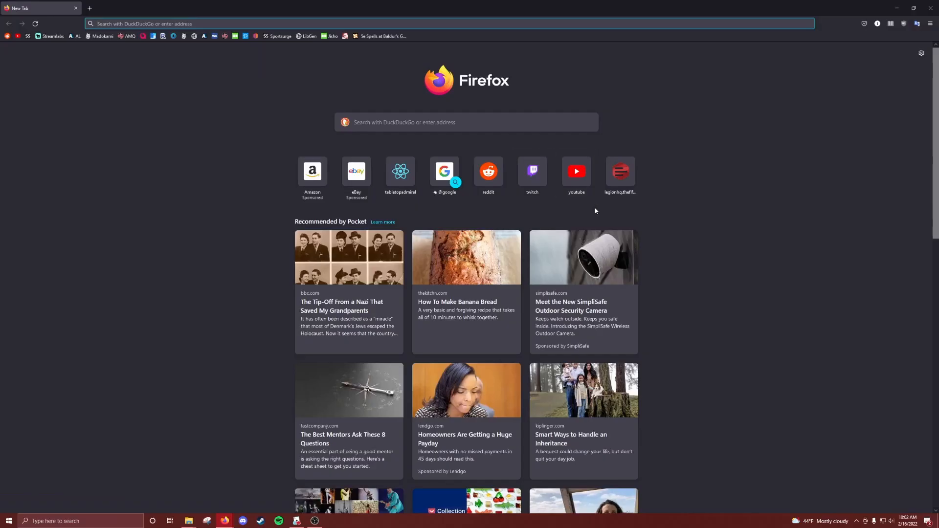
key(alt+Tab)
click(593, 213)
click(610, 277)
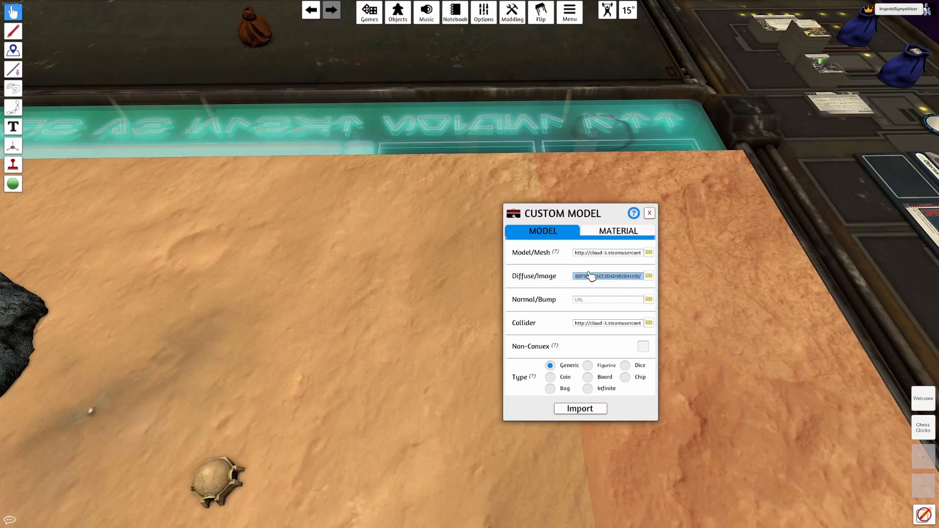
key(alt+Tab)
key(ctrl+v)
key(Return)
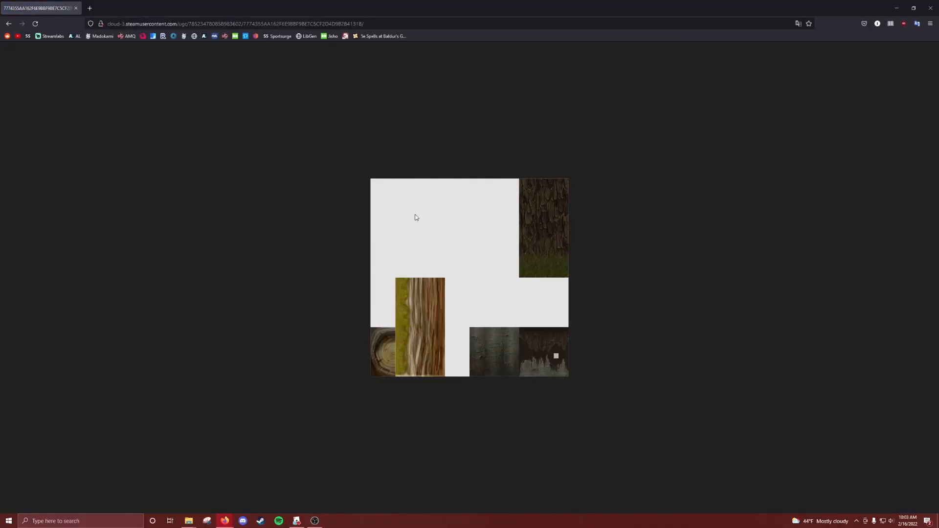
- Save the fallen trunk's texture image to the Downloads folder as trunk.png
right_click(440, 227)
click(473, 234)
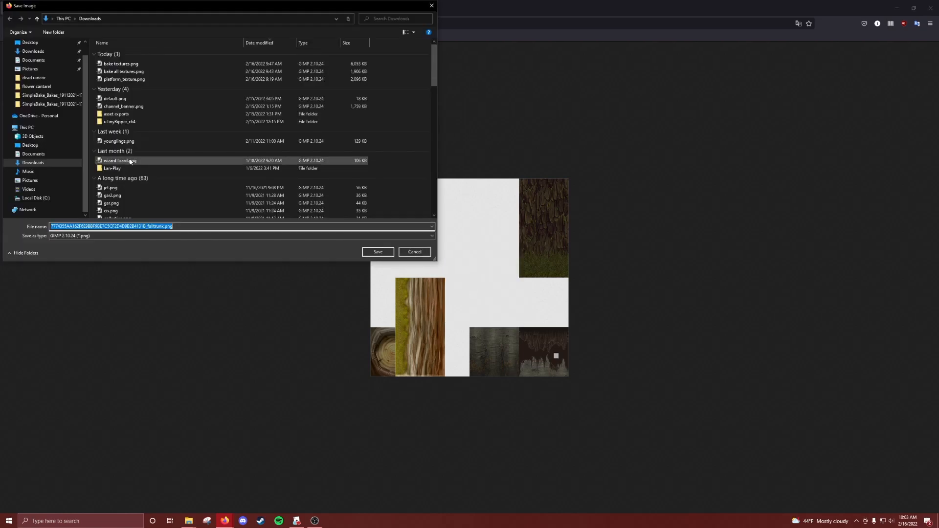
click(235, 226)
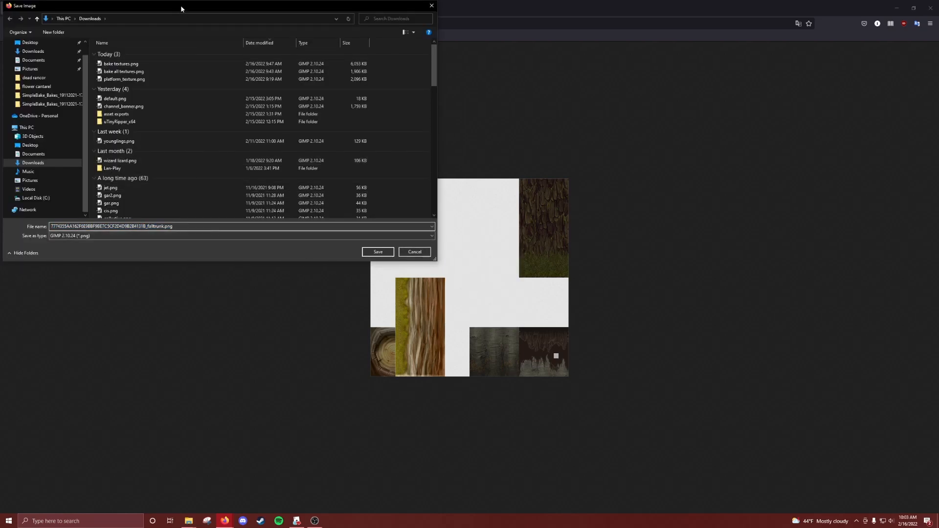
drag(181, 8, 344, 115)
drag(327, 333, 180, 316)
text(tr)
key(Return)
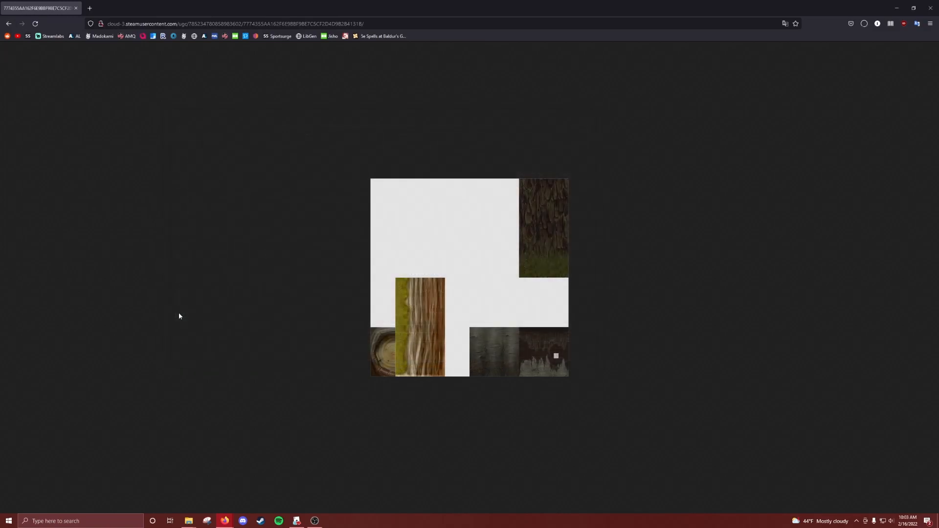
- Switch to Tabletop Simulator and move the fallen trunk off the red deployment zone onto the open sand beside it
click(297, 521)
click(650, 213)
key(s)
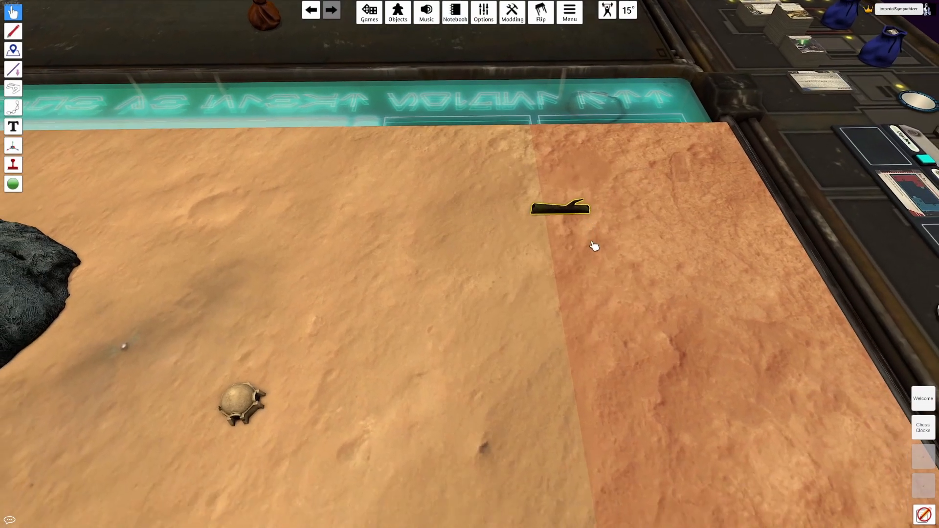
scroll(527, 191, up, 1)
drag(525, 163, 424, 166)
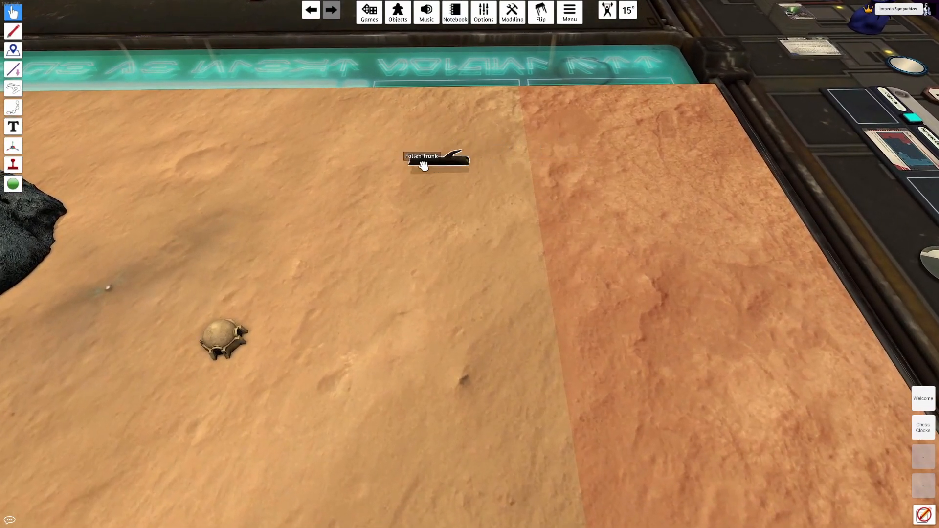
- Load trunk.png from Downloads as the fallen trunk's local Diffuse/Image, and close the custom model settings without importing
right_click(419, 167)
click(456, 175)
click(650, 277)
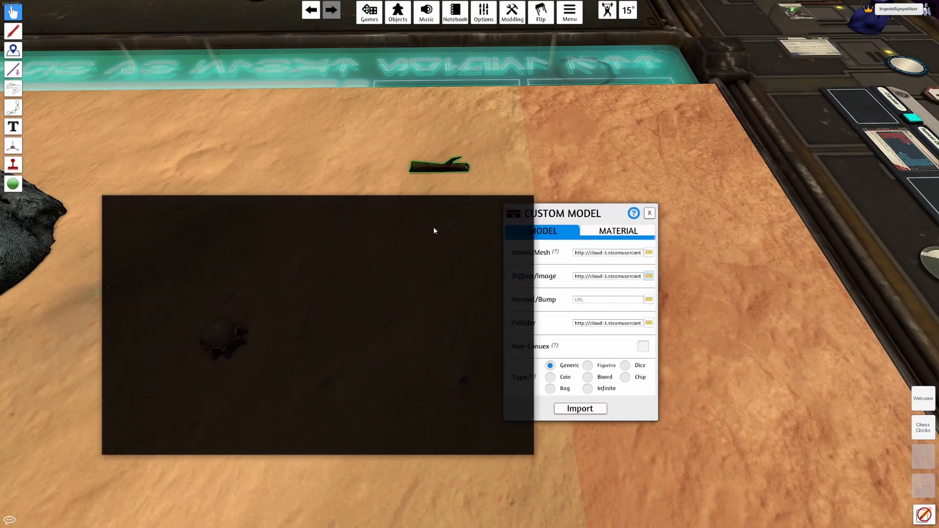
double_click(230, 258)
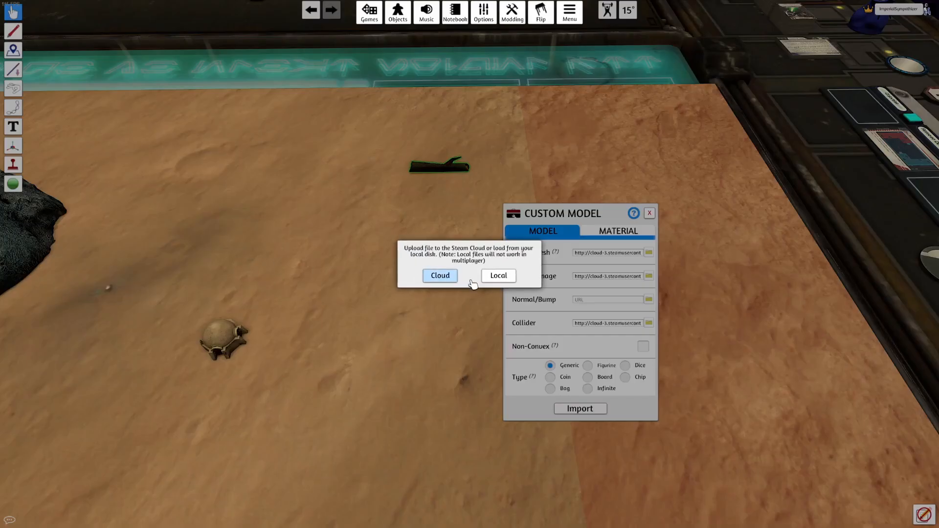
click(500, 277)
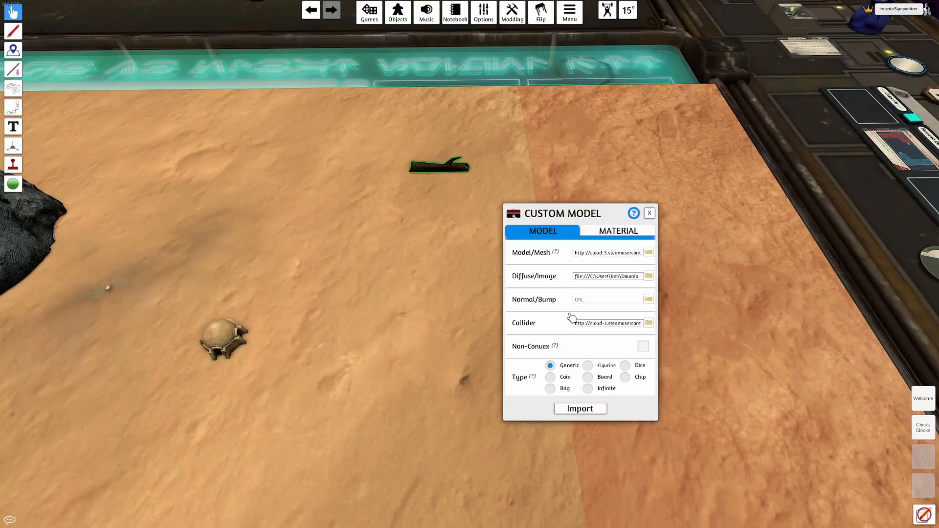
click(649, 214)
key(w)
scroll(430, 219, up, 1)
mouse_move(420, 220)
mouse_down()
mouse_move(597, 235)
mouse_move(433, 229)
mouse_up()
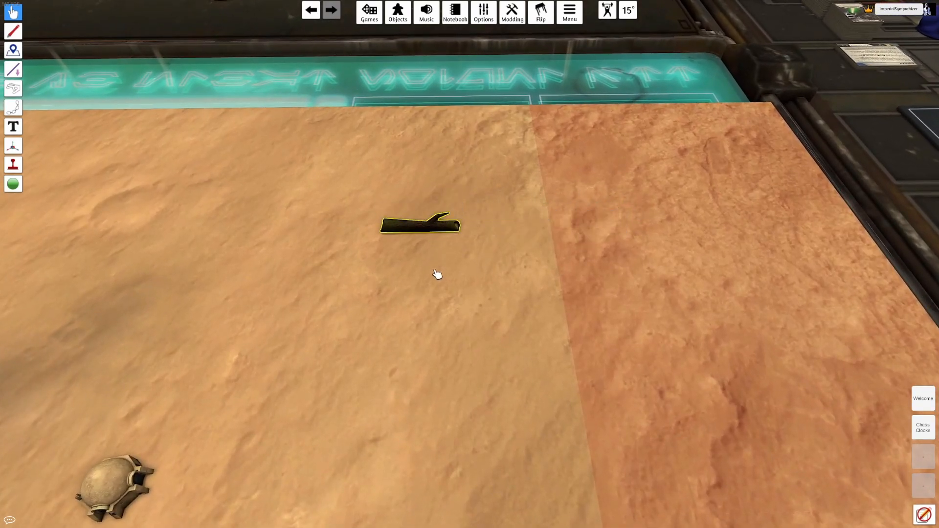
key(super)
text(gim)
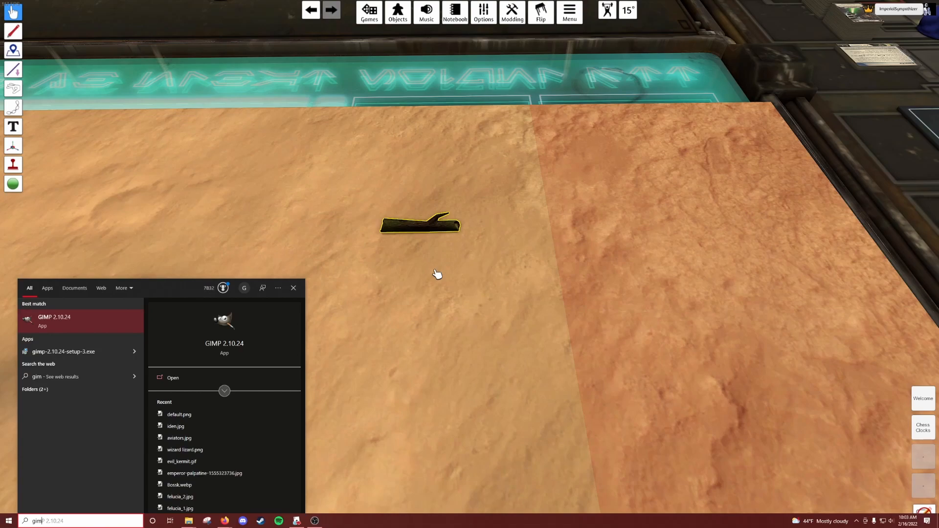
key(Return)
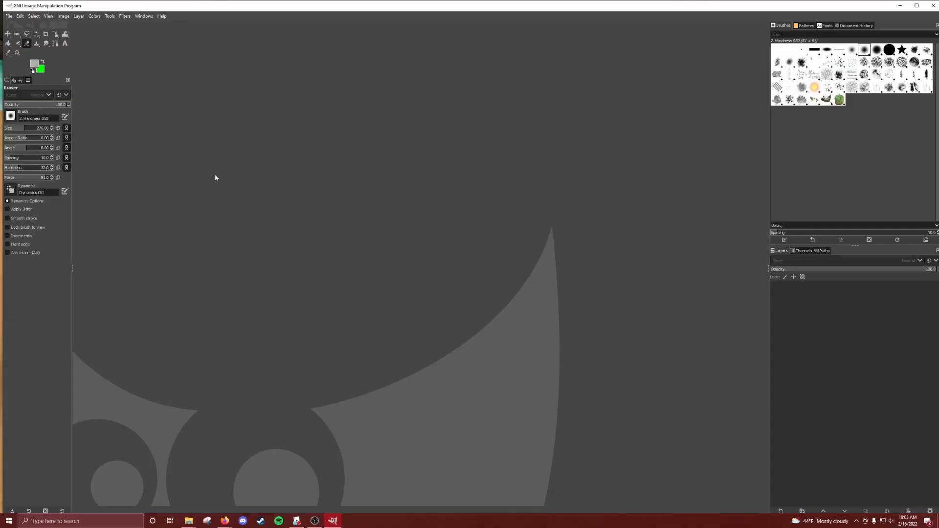
click(10, 17)
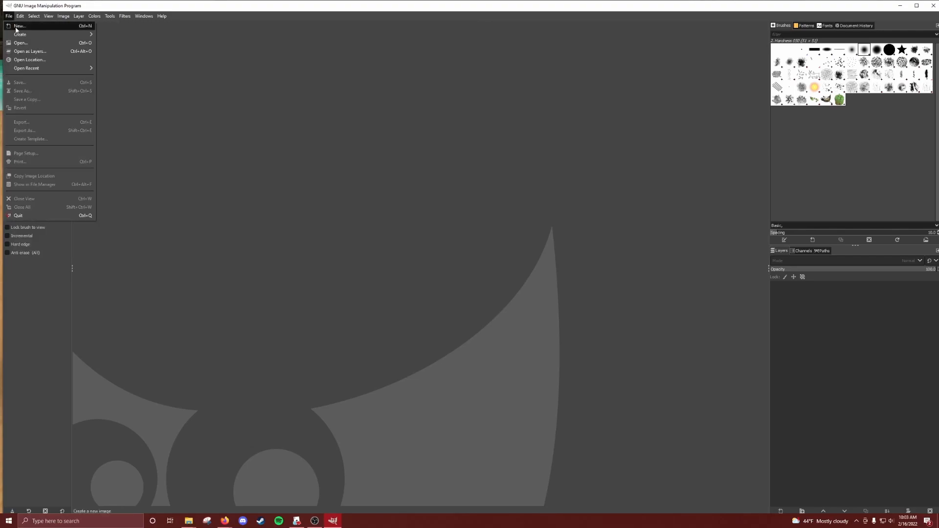
click(22, 43)
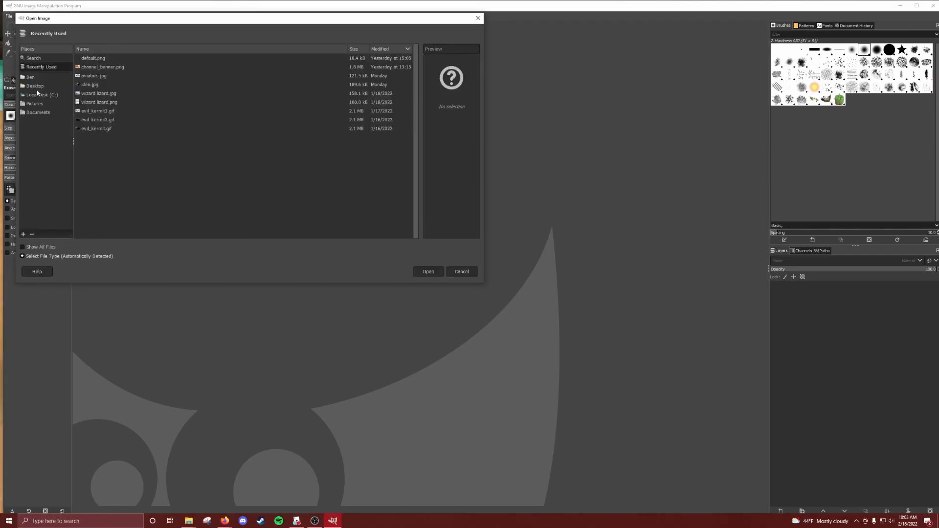
click(30, 77)
double_click(98, 68)
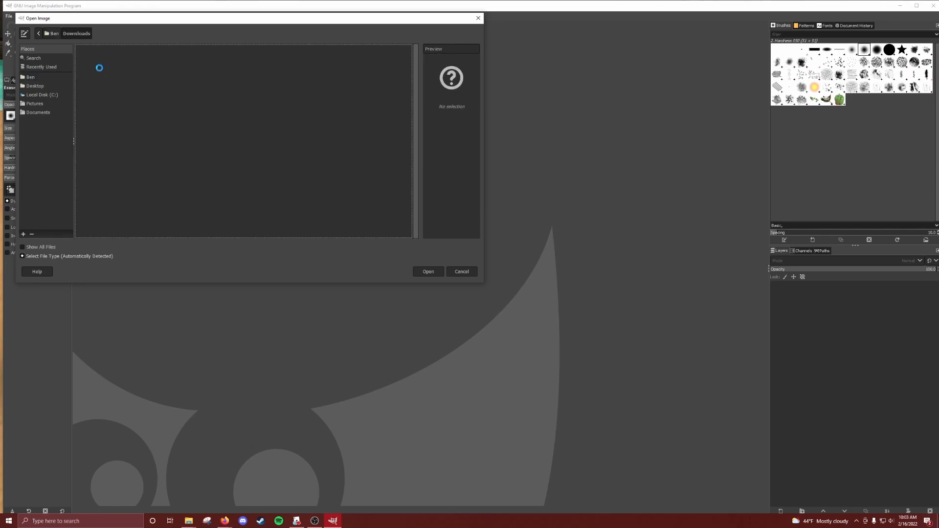
scroll(101, 74, down, 5)
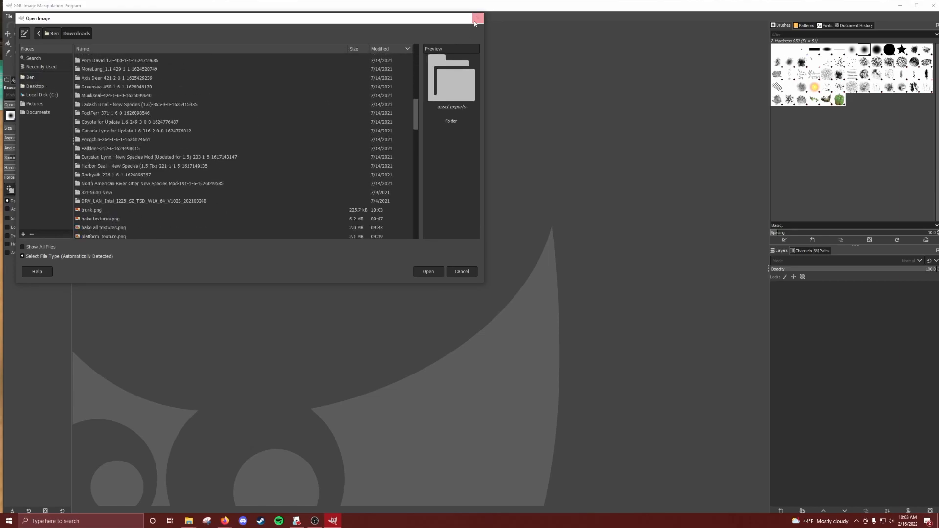
click(478, 19)
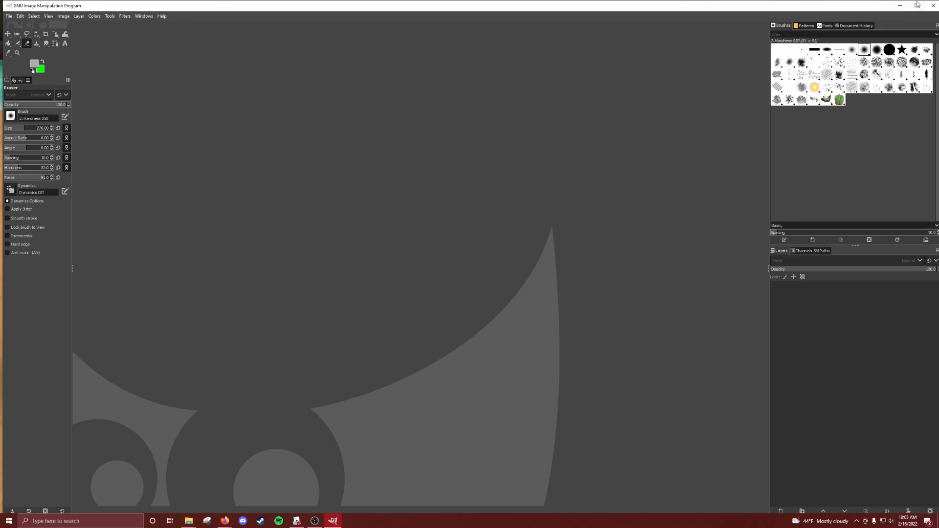
click(932, 5)
- Switch to the Downloads folder and open platform_texture.png in GIMP
key(alt+Tab)
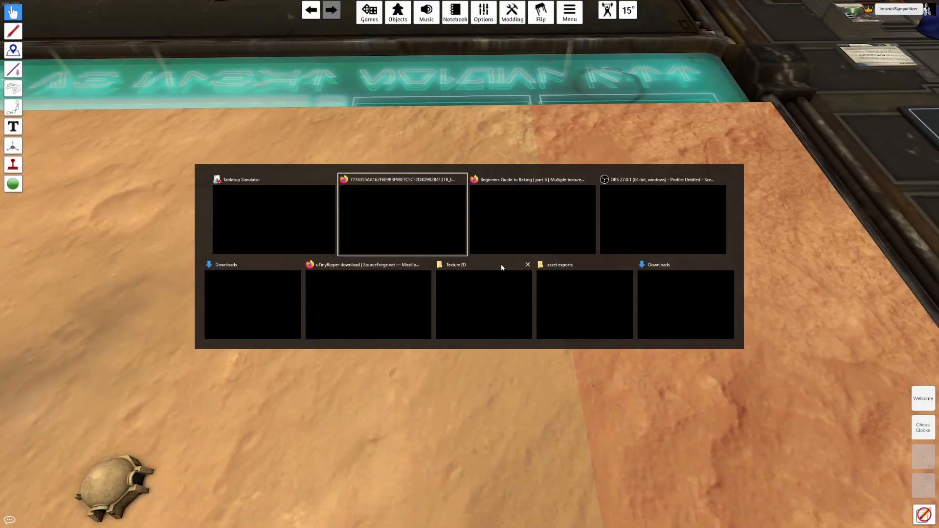
click(262, 303)
right_click(288, 195)
mouse_move(281, 319)
click(306, 327)
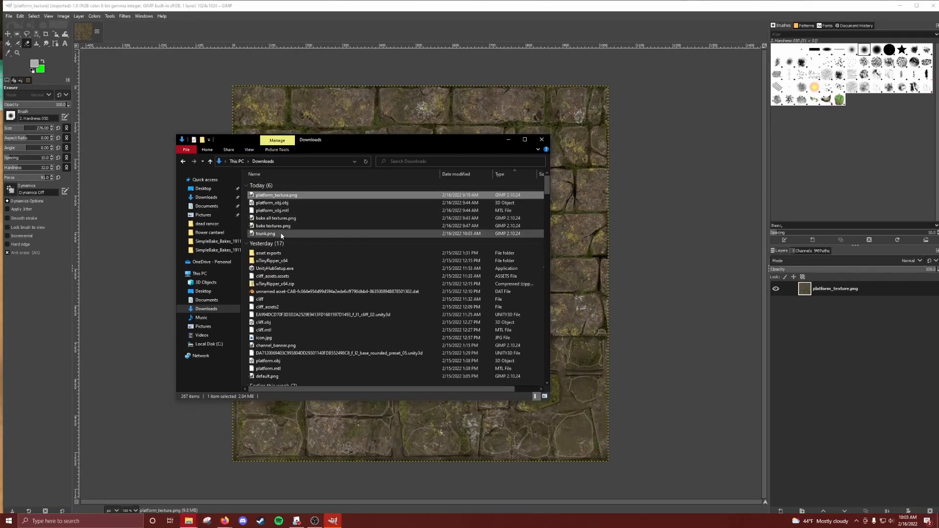
- Open trunk.png from the Downloads folder in GIMP, converting it to the built-in sRGB color profile
right_click(282, 235)
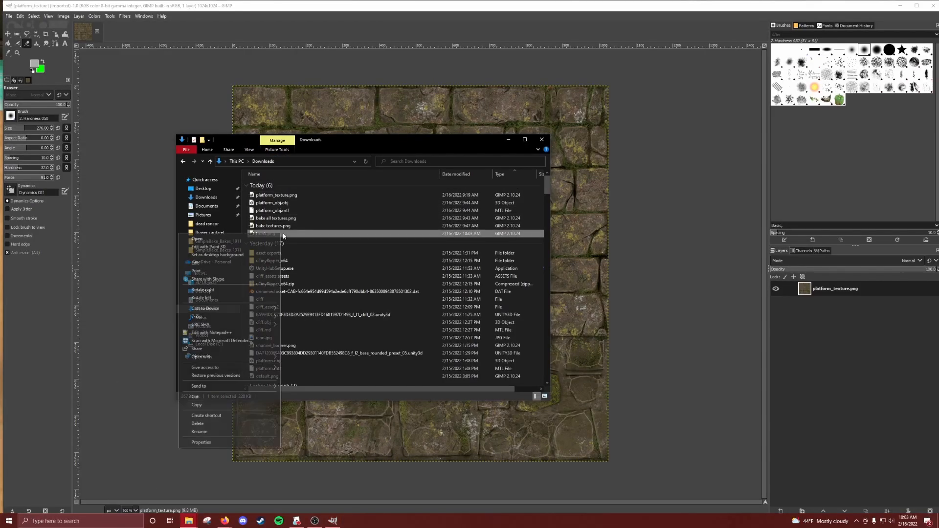
mouse_move(249, 360)
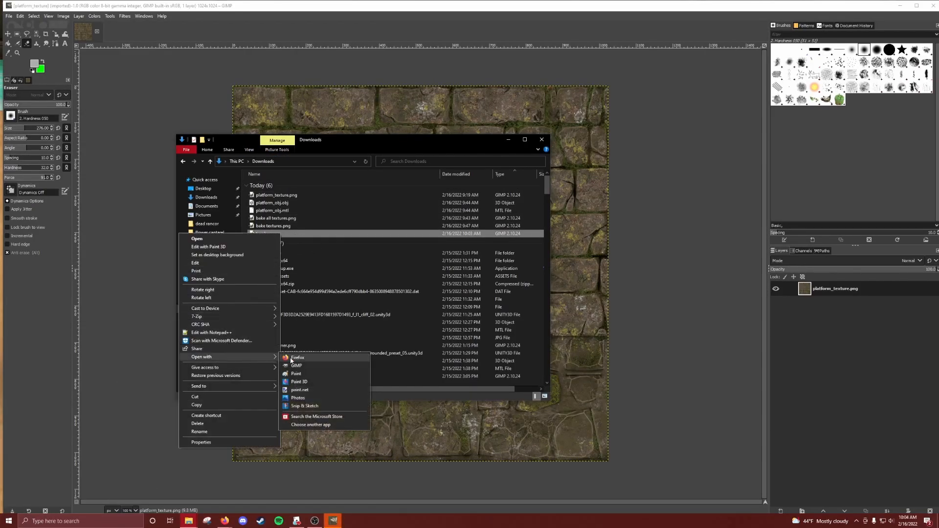
click(296, 366)
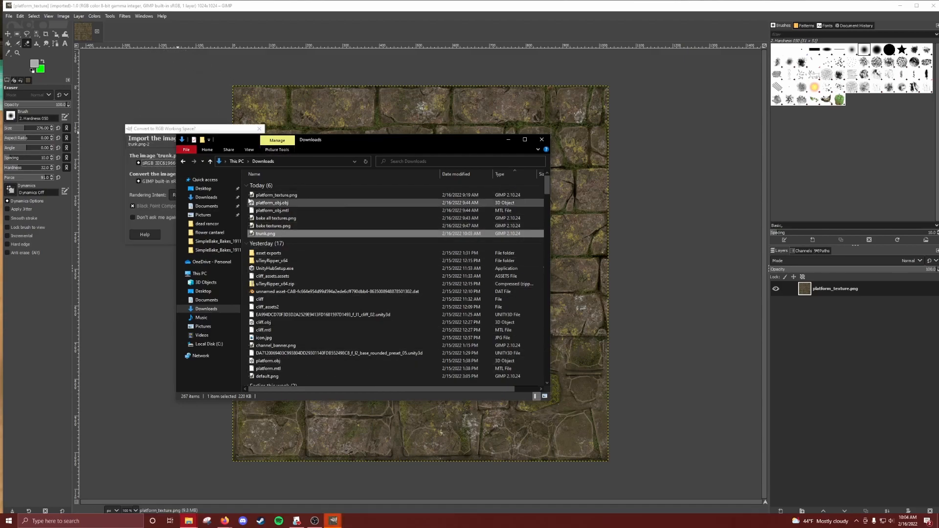
click(147, 131)
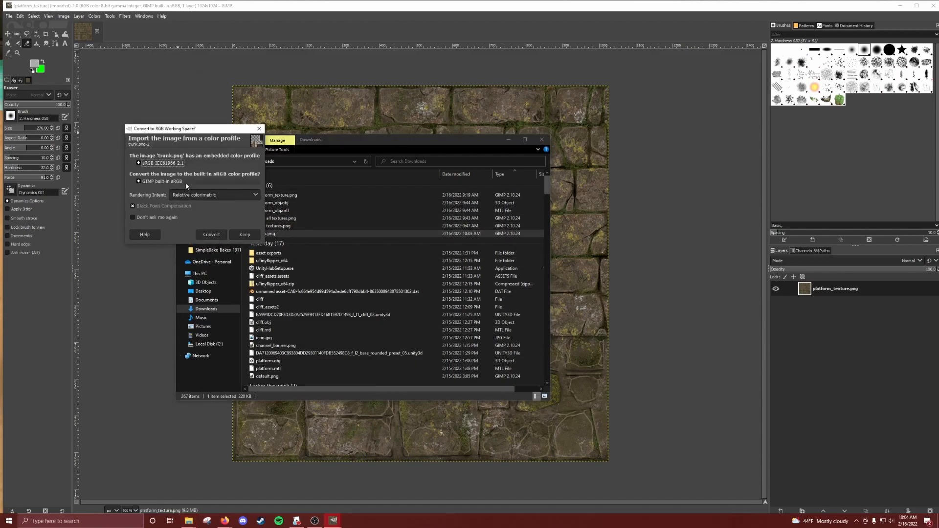
click(211, 235)
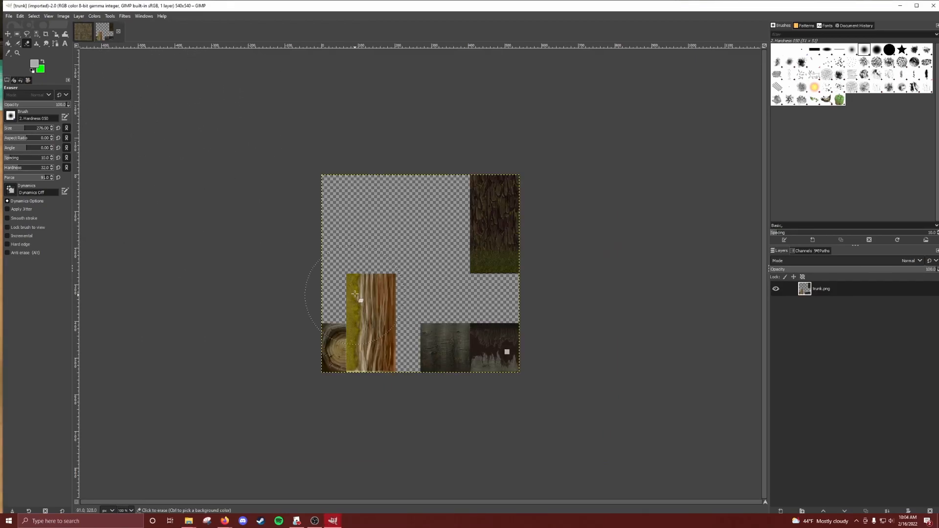
- Export the trunk texture to the Downloads folder as trunk2.png
ctrl+scroll(415, 317, up, 2)
ctrl+scroll(414, 317, down, 1)
click(20, 16)
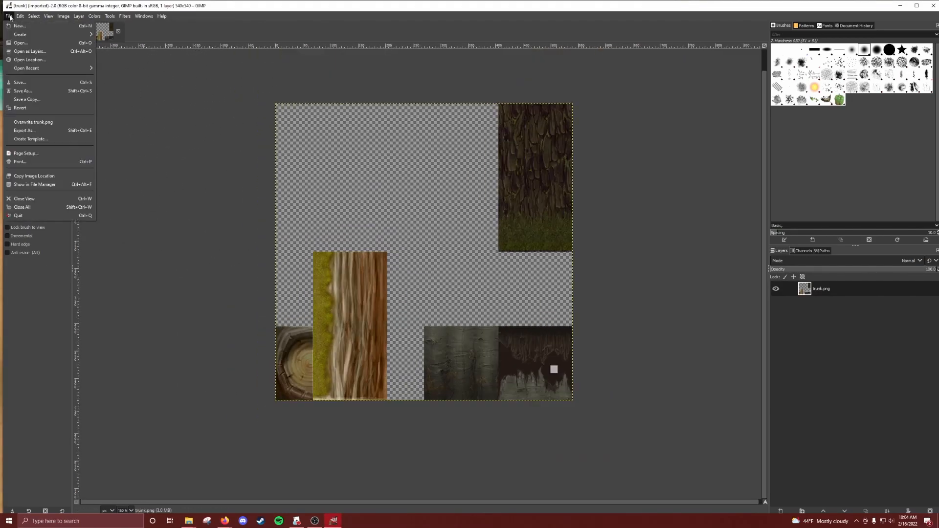
mouse_move(9, 16)
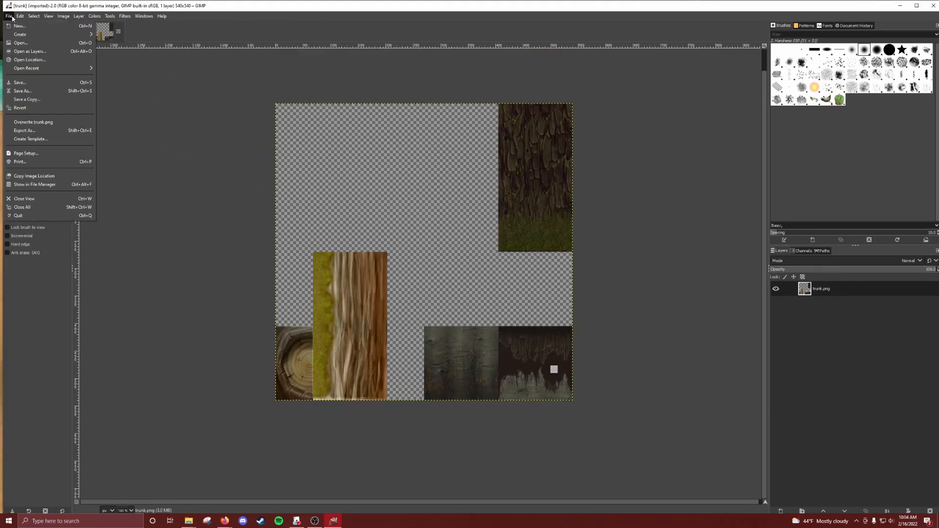
click(39, 133)
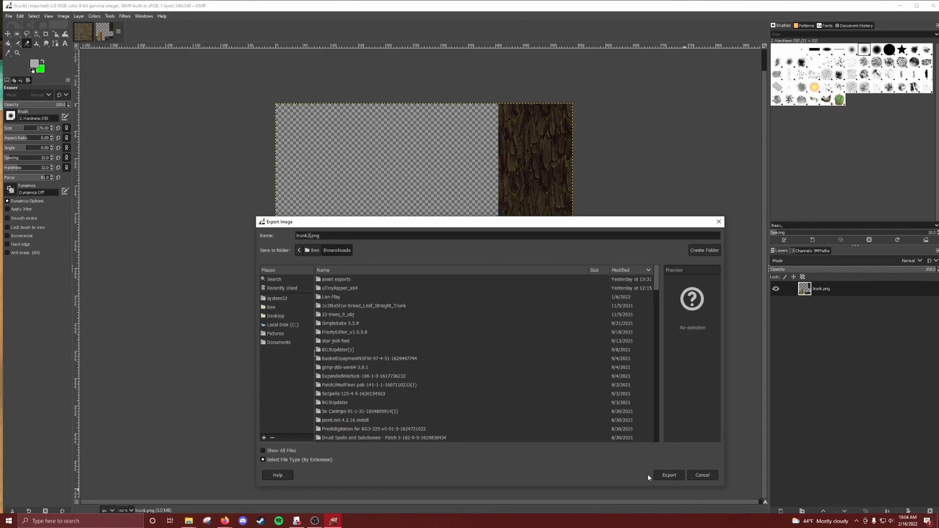
click(664, 476)
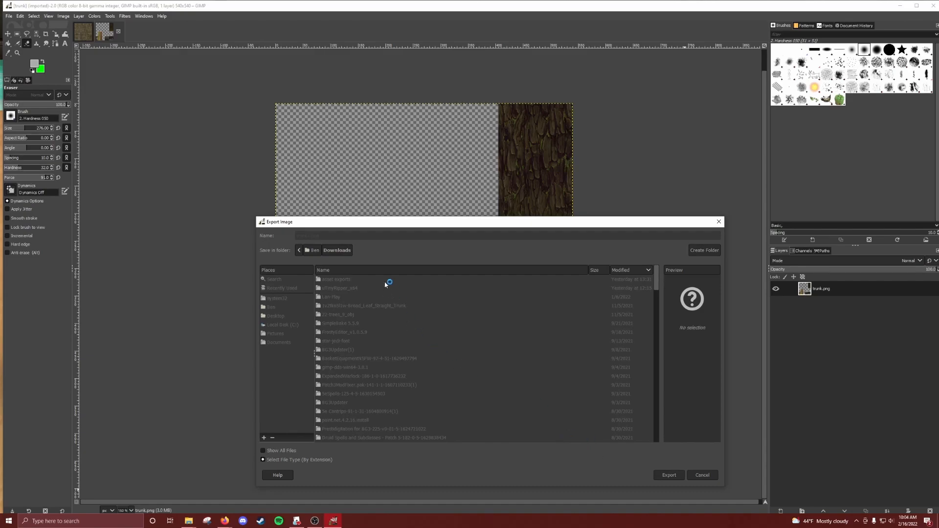
click(486, 356)
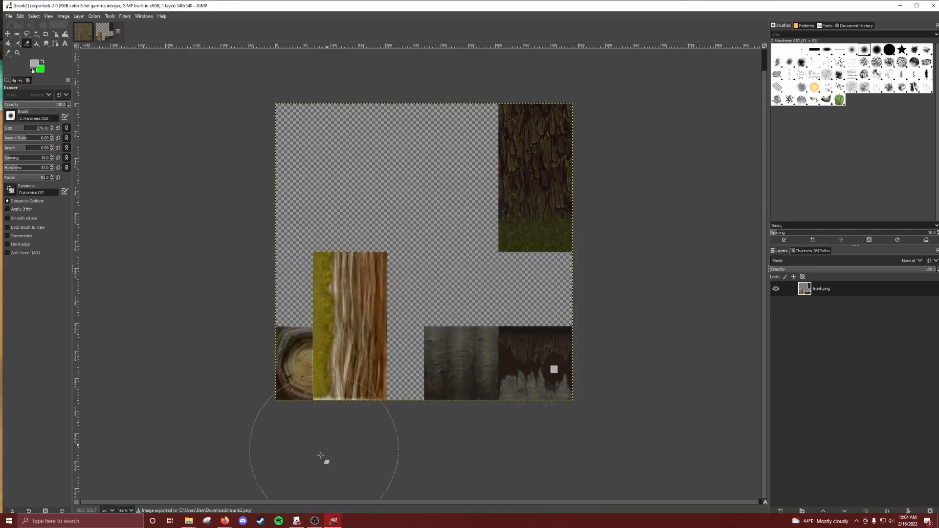
- Switch to Tabletop Simulator and set the fallen trunk's Diffuse/Image to the local file trunk2.png in its custom model settings
click(315, 521)
right_click(403, 227)
click(426, 231)
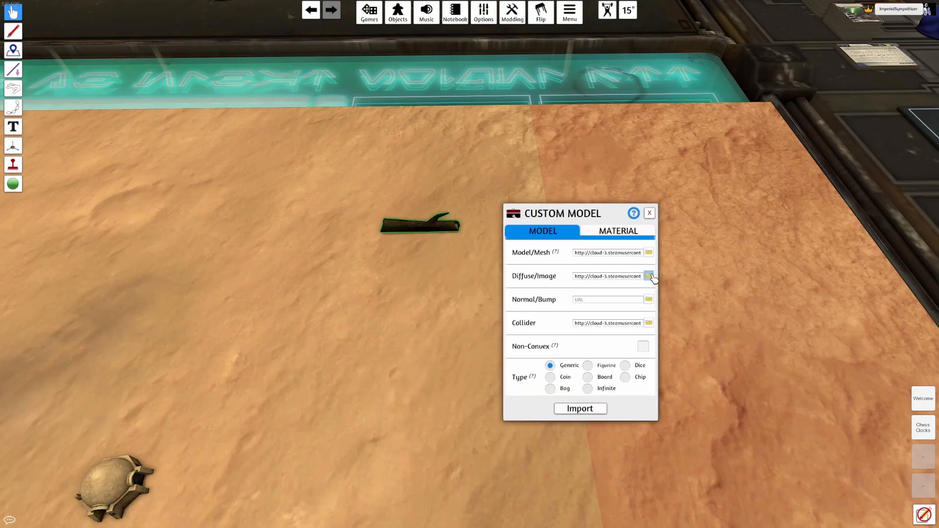
click(648, 276)
click(220, 259)
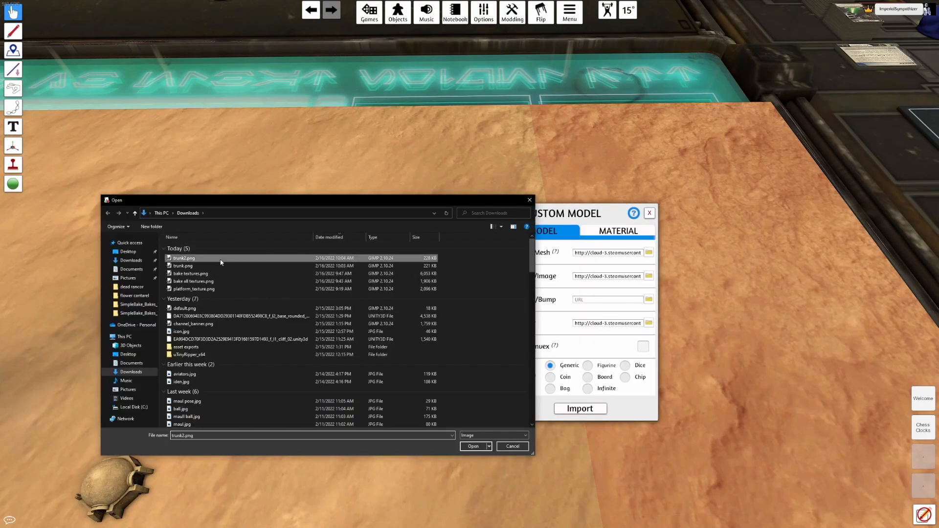
double_click(220, 260)
click(498, 276)
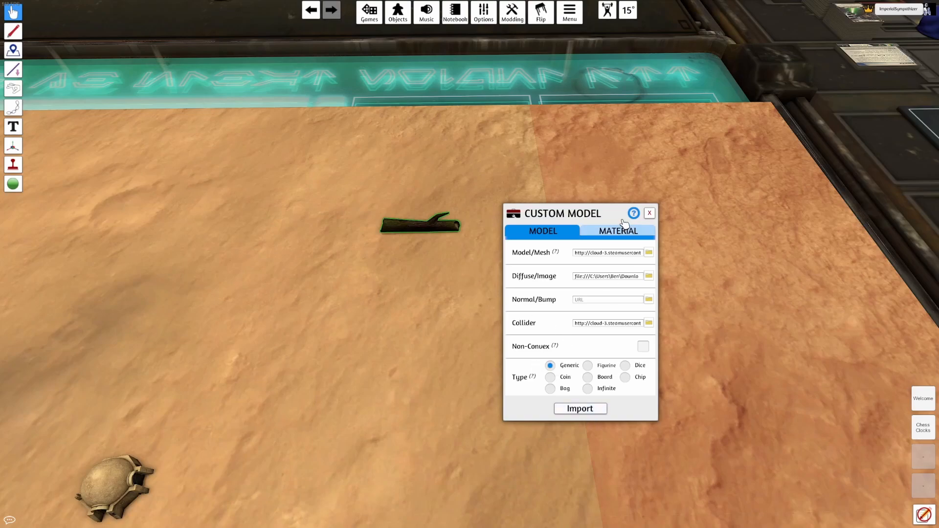
drag(415, 226, 377, 221)
- Switch to GIMP and export the trunk texture to the Downloads folder as the JPEG image trunk3.jpg
key(alt+Tab)
click(503, 162)
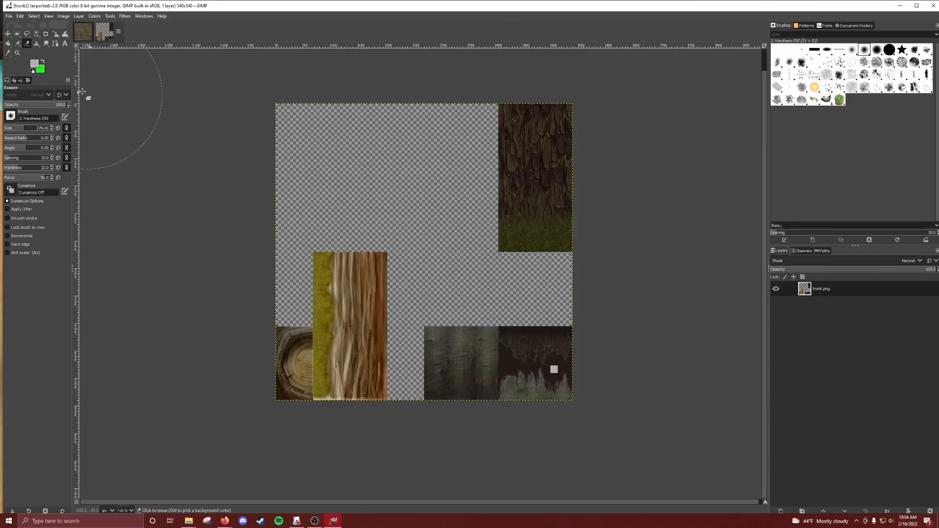
click(9, 16)
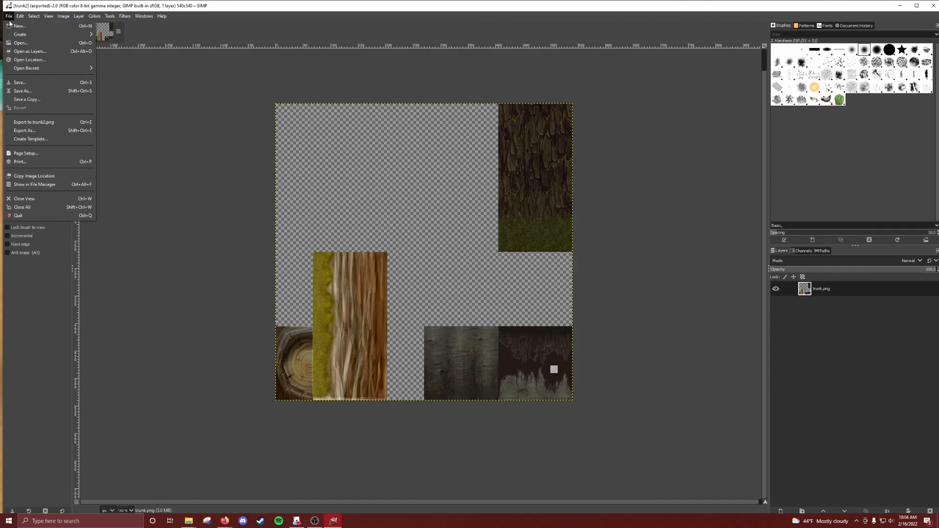
click(25, 131)
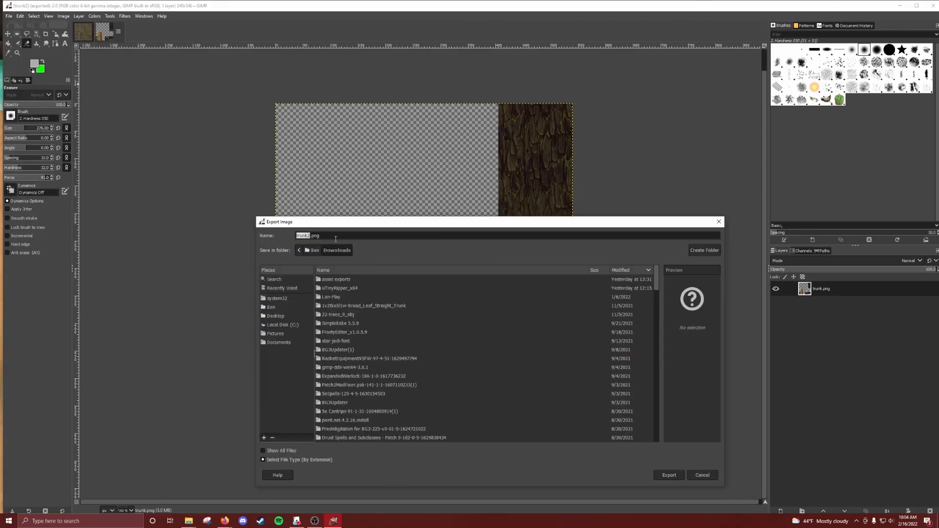
click(353, 459)
click(363, 456)
text(jp)
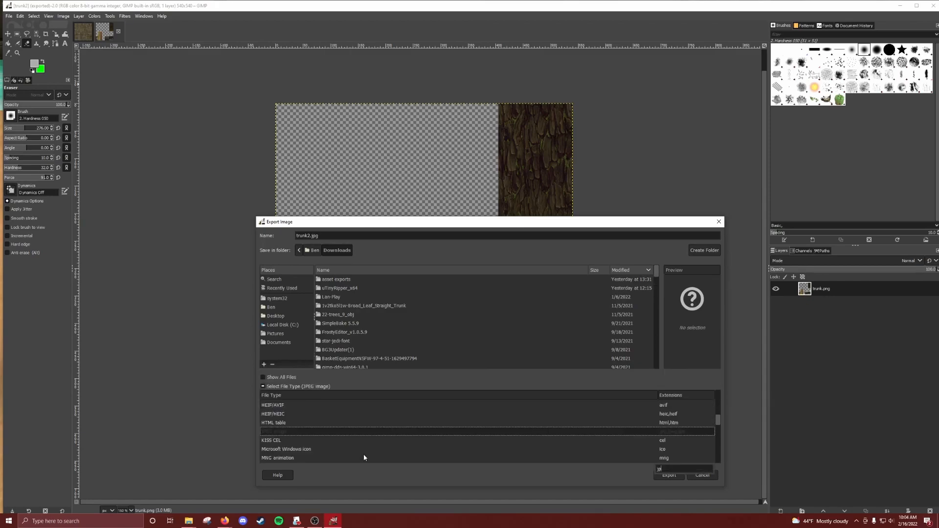
click(286, 429)
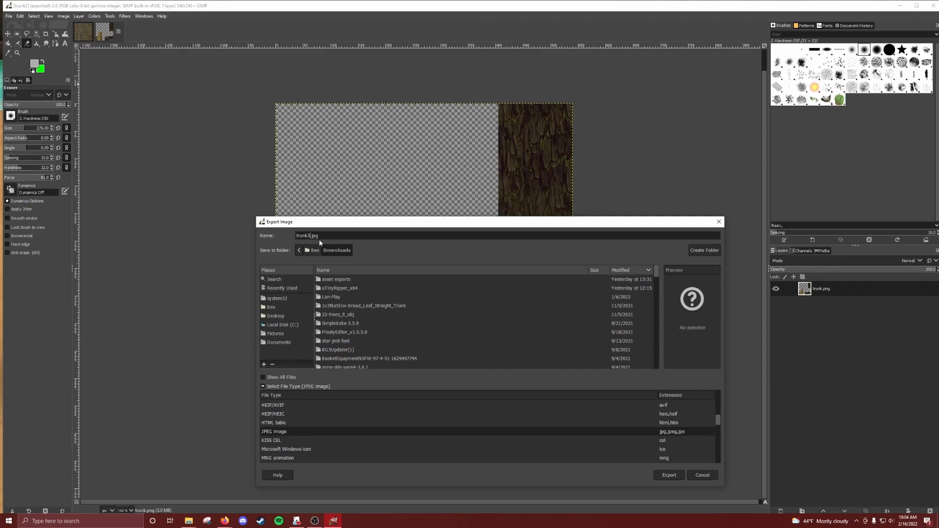
click(665, 476)
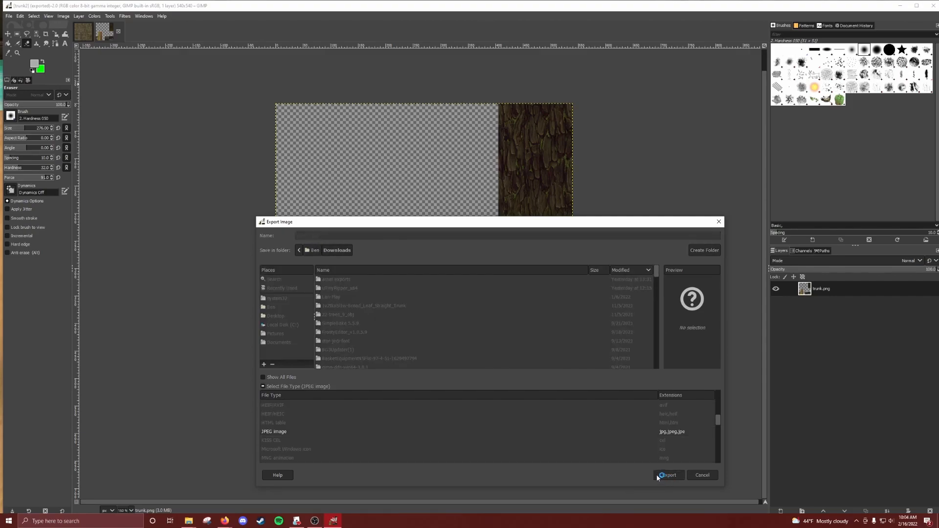
click(470, 350)
- Switch to Tabletop Simulator and choose trunk3.jpg as a local file for the fallen trunk's Diffuse/Image
key(alt+Tab)
right_click(372, 223)
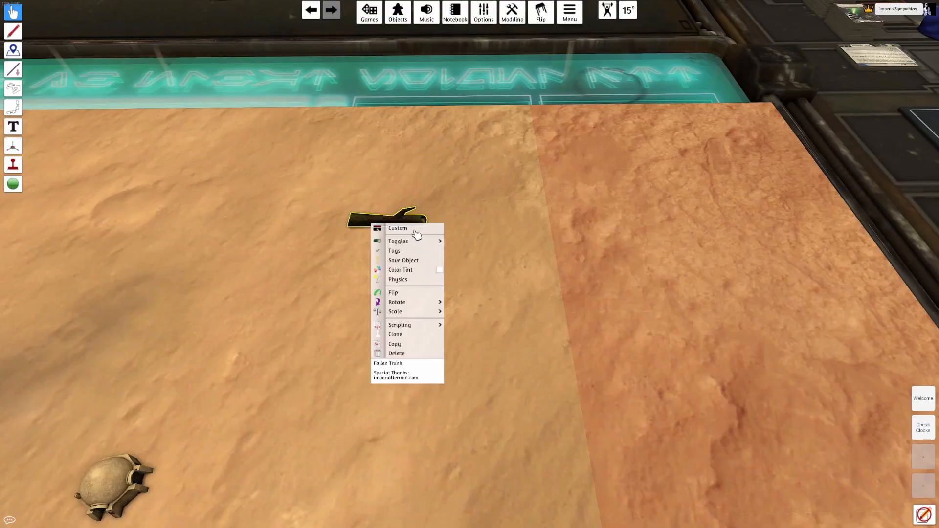
click(416, 227)
click(316, 334)
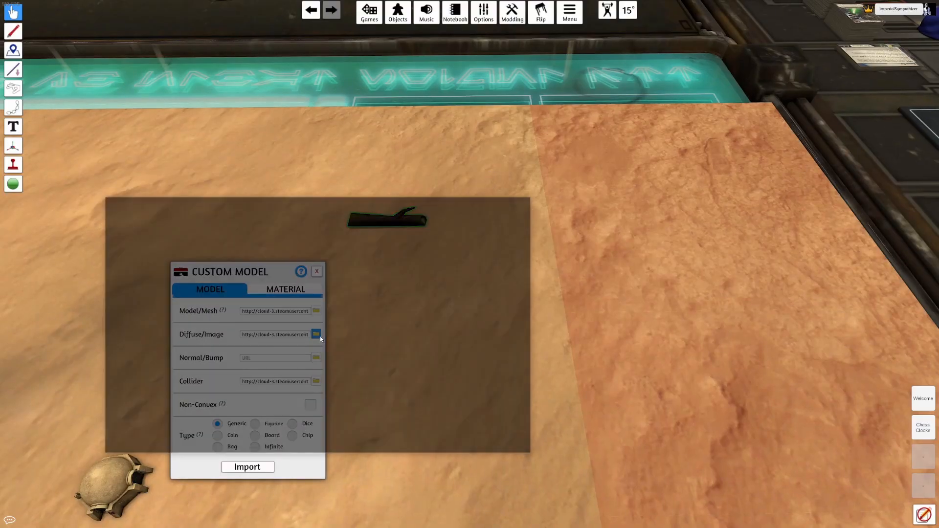
double_click(234, 261)
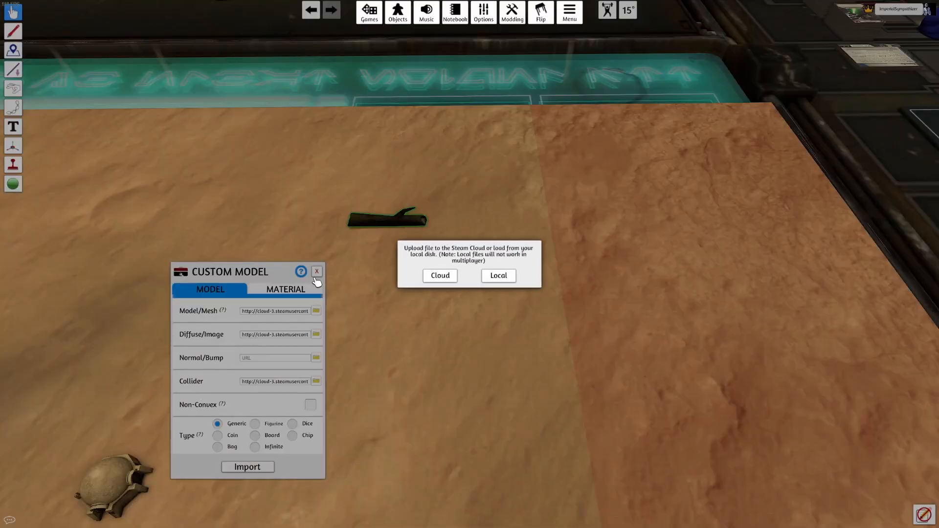
click(495, 275)
- Check the fallen trunk's Material and Model settings up close and close its custom model window
drag(375, 220, 584, 243)
scroll(562, 317, up, 2)
key(d)
right_drag(317, 375, 292, 372)
click(275, 293)
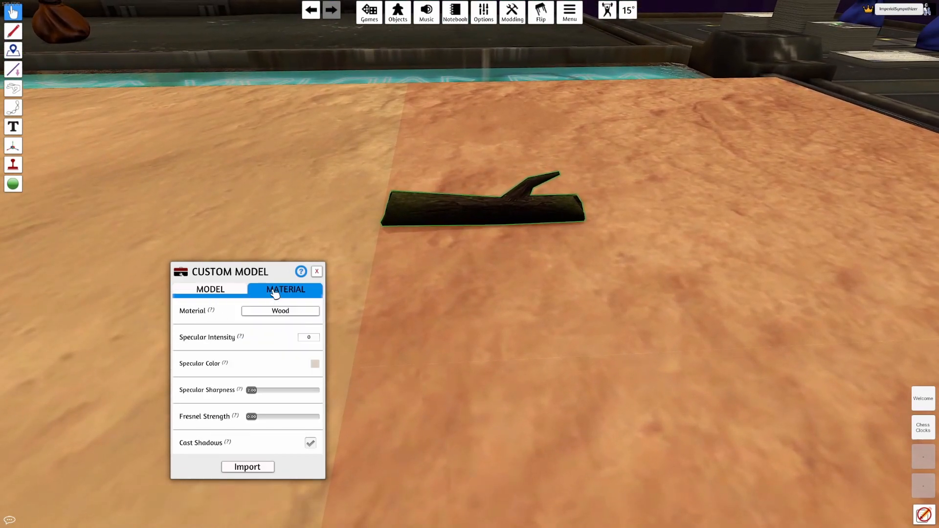
click(215, 290)
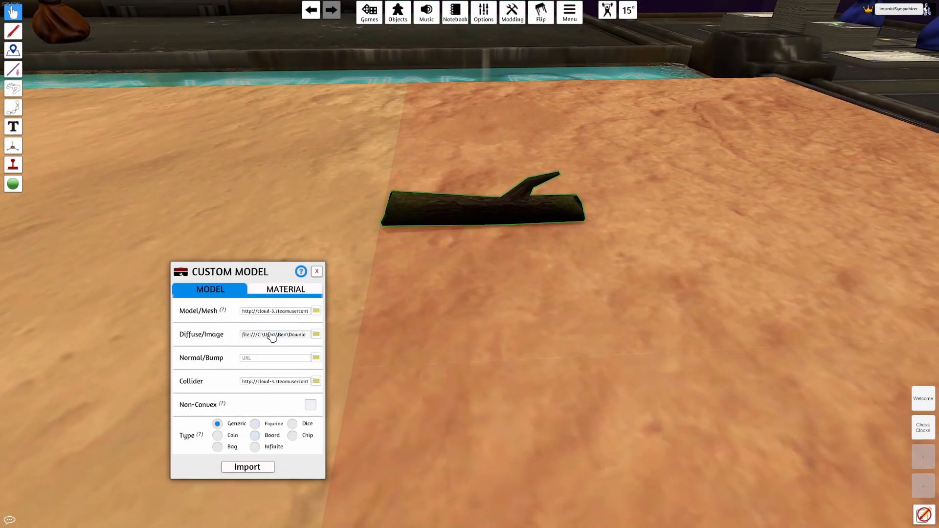
click(317, 271)
- Move the fallen trunk across the sand area and into the red-tinted zone of the map
key(w)
key(a)
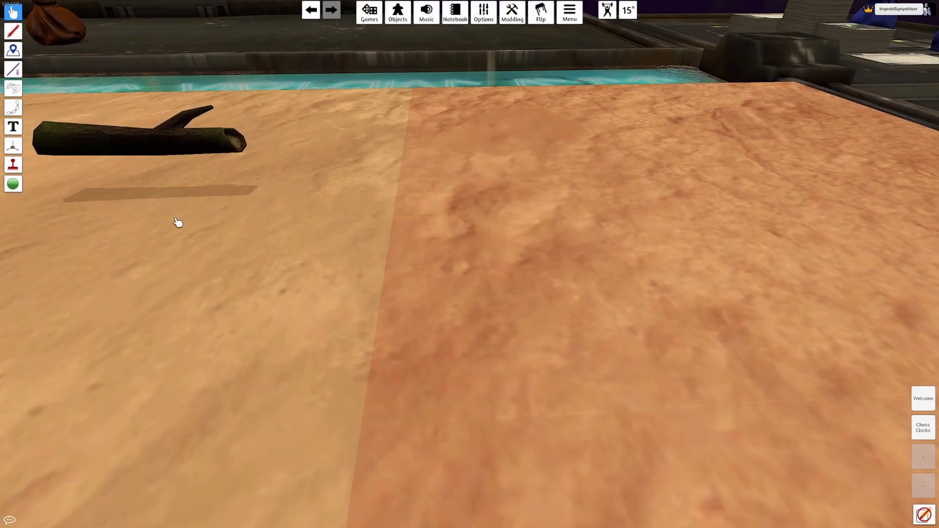
scroll(169, 214, down, 5)
scroll(488, 275, up, 4)
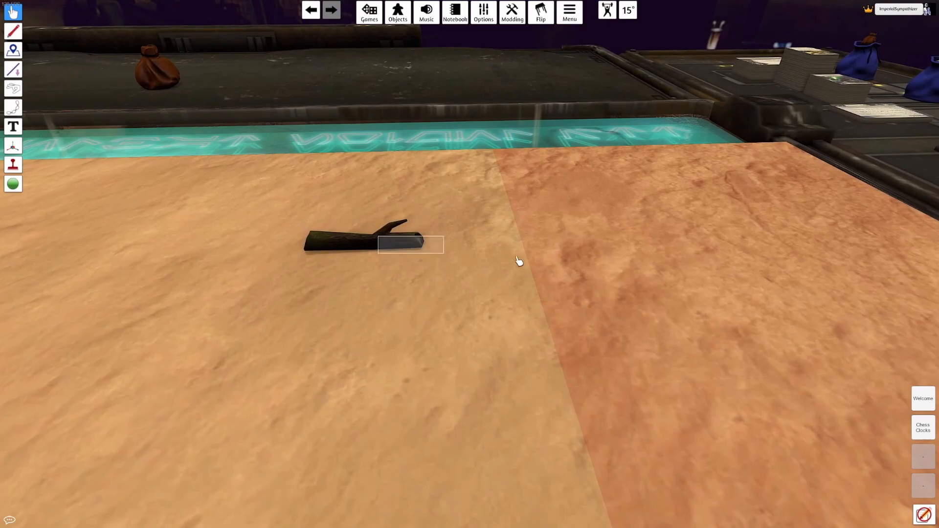
drag(618, 255, 616, 263)
right_drag(616, 263, 584, 372)
key(d)
scroll(553, 275, up, 3)
scroll(535, 278, down, 3)
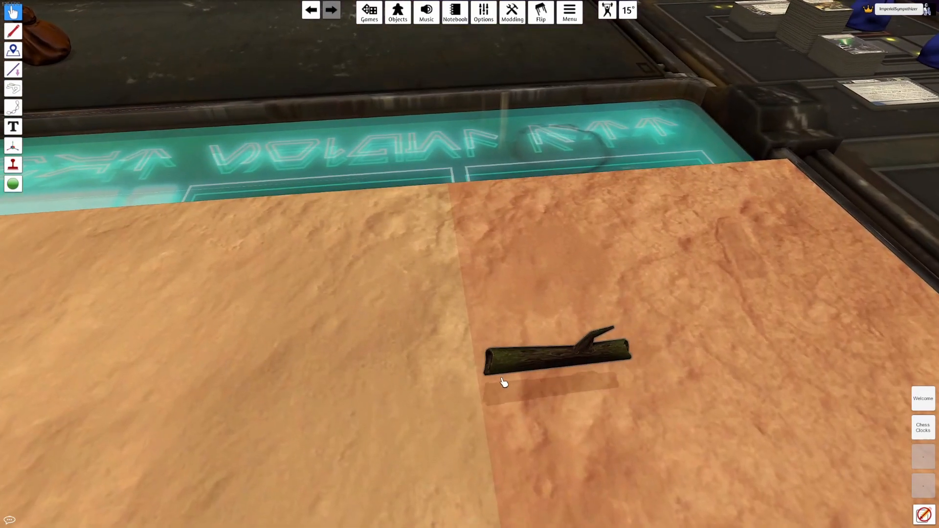
- Examine the fallen trunk from several angles and distances while shifting it between the sand area and the red-tinted zone
right_drag(416, 371, 371, 356)
scroll(393, 379, up, 3)
key(a)
scroll(416, 402, down, 2)
right_drag(415, 403, 300, 242)
key(s)
key(d)
drag(300, 242, 511, 266)
right_drag(511, 266, 545, 242)
scroll(377, 257, down, 3)
key(a)
right_drag(366, 235, 302, 329)
scroll(214, 280, up, 2)
scroll(228, 270, down, 3)
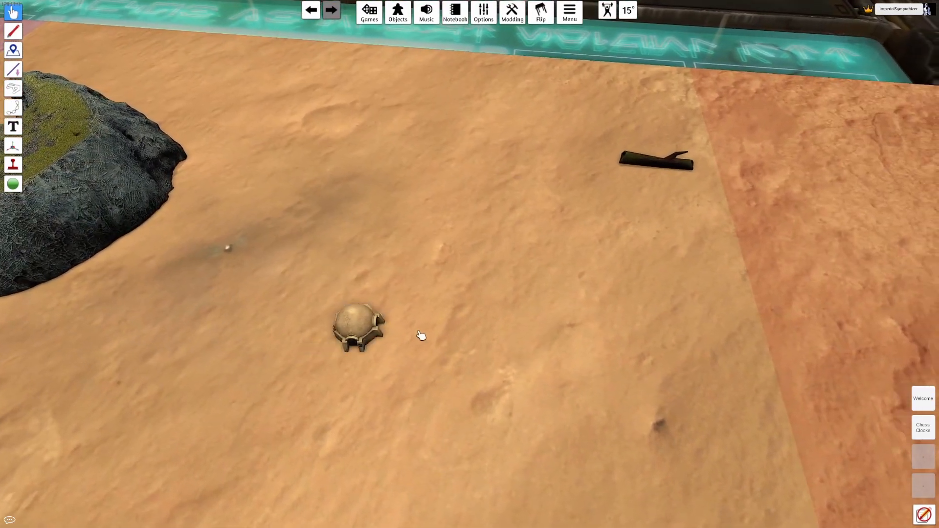
key(d)
key(w)
drag(577, 195, 677, 209)
key(d)
right_drag(612, 209, 484, 214)
scroll(489, 197, up, 1)
key(d)
drag(609, 110, 397, 297)
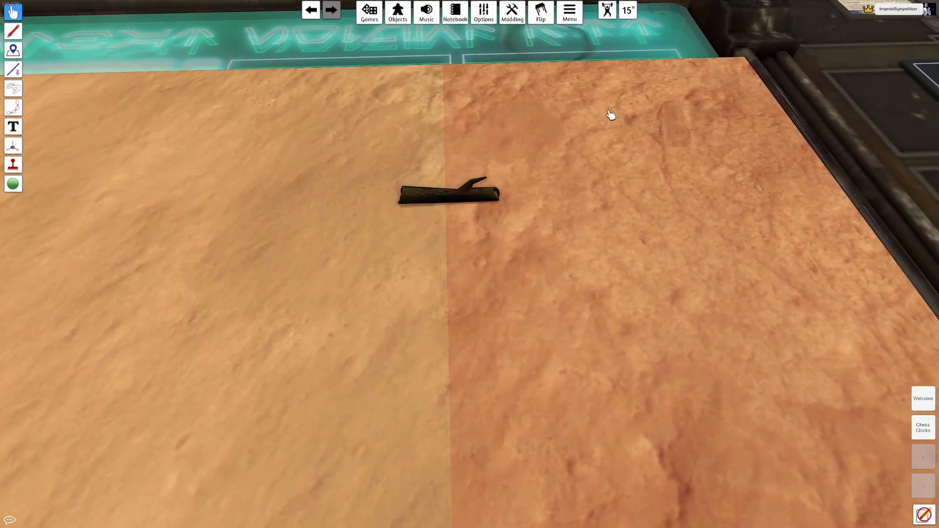
- Move the fallen trunk off the zone border onto the sand area
right_click(430, 195)
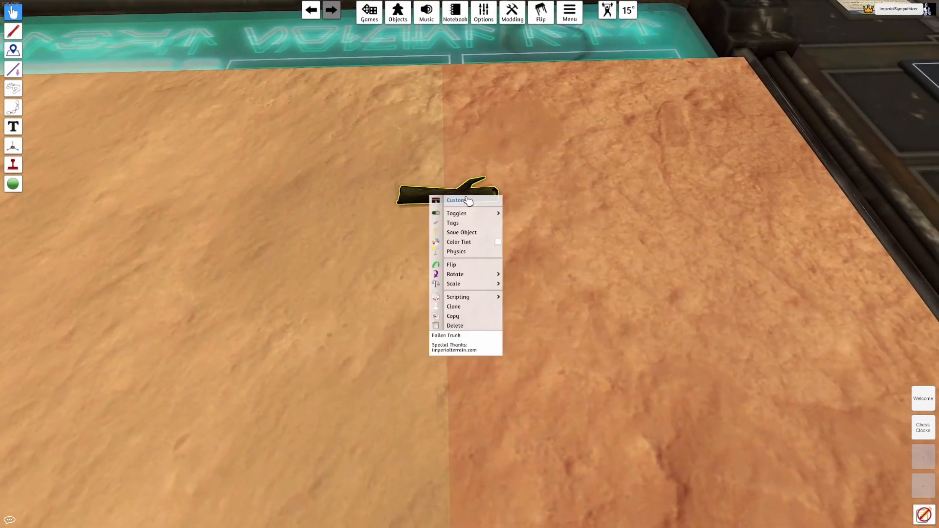
mouse_move(497, 215)
click(523, 328)
click(357, 267)
drag(409, 194, 295, 175)
- Try to upload trunk2.png to the Steam Cloud as the fallen trunk's Diffuse/Image
right_click(295, 175)
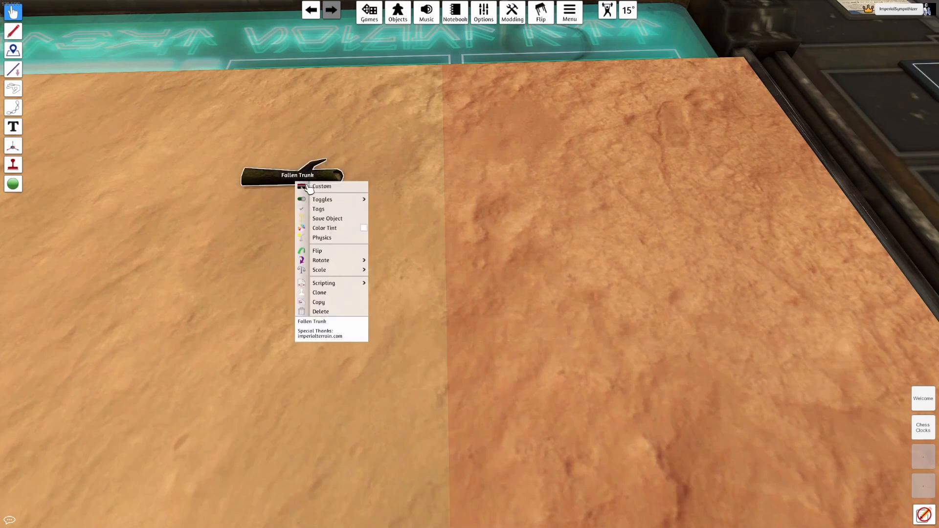
click(323, 186)
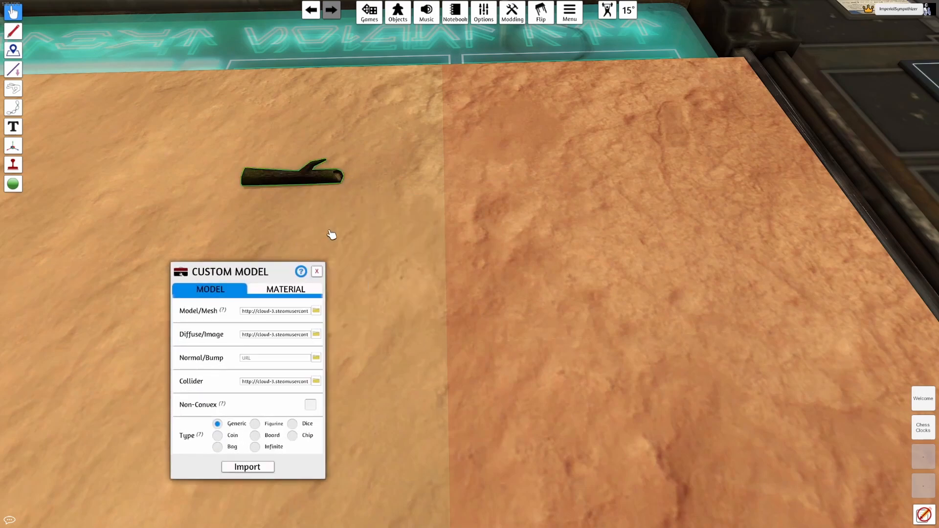
click(316, 335)
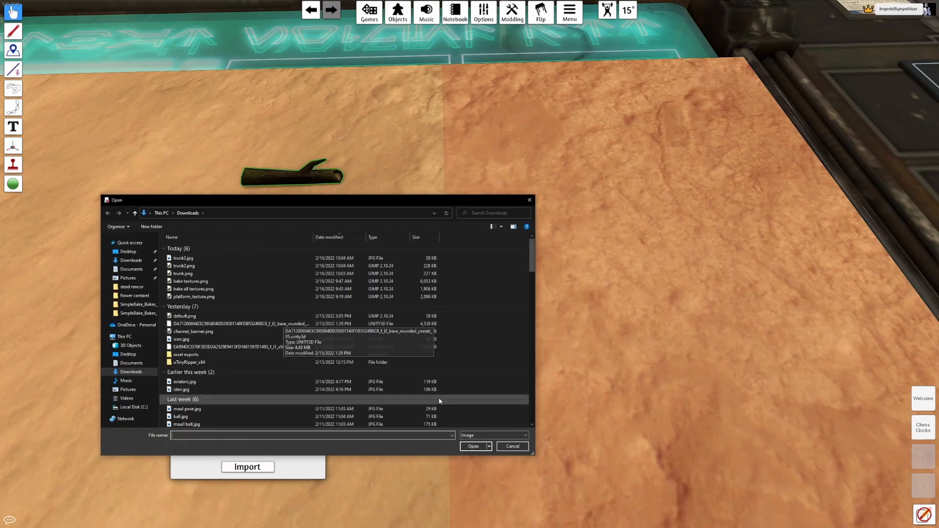
double_click(235, 266)
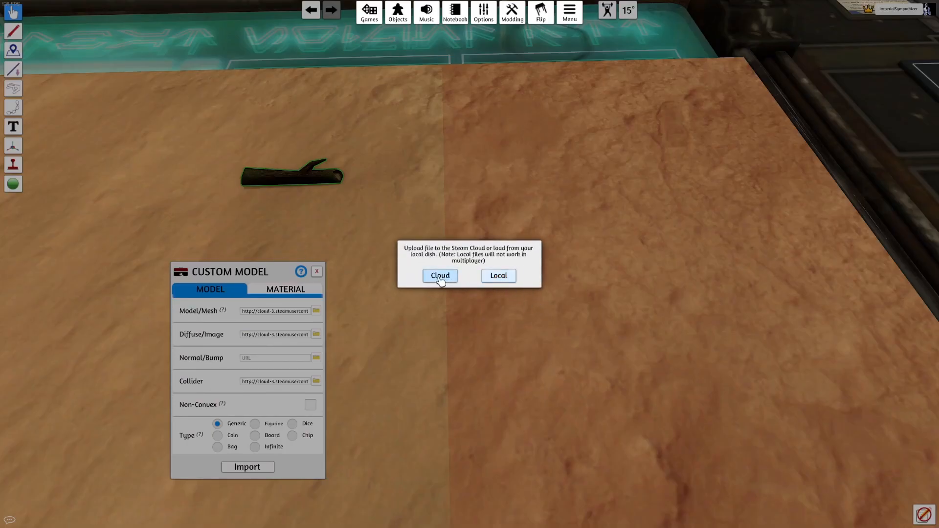
click(440, 277)
click(441, 285)
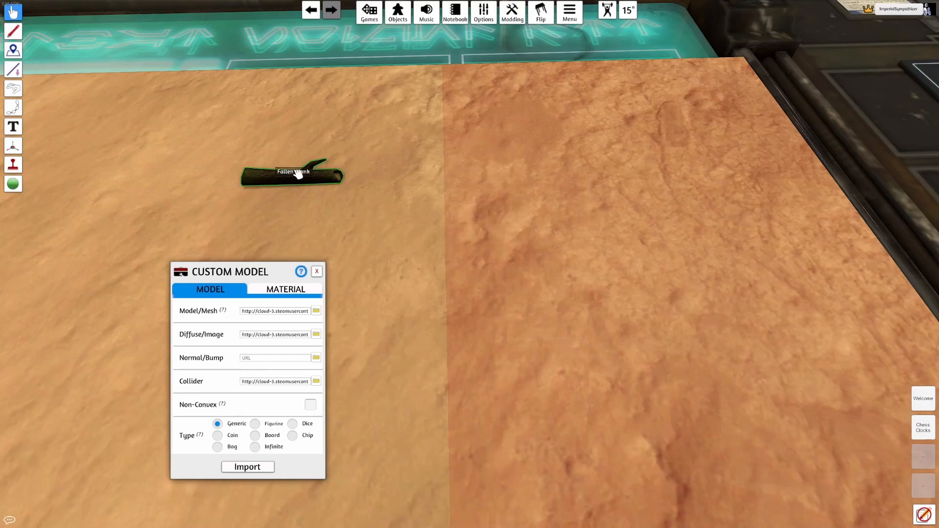
right_click(294, 179)
click(317, 273)
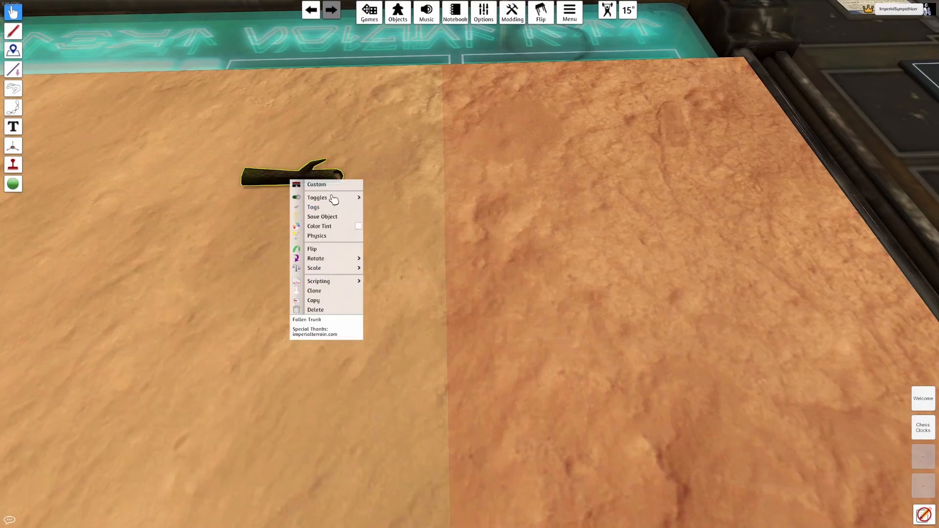
- Set the fallen trunk's Diffuse/Image to the local file trunk3.jpg and import the custom model
click(335, 186)
click(296, 290)
click(210, 289)
click(318, 332)
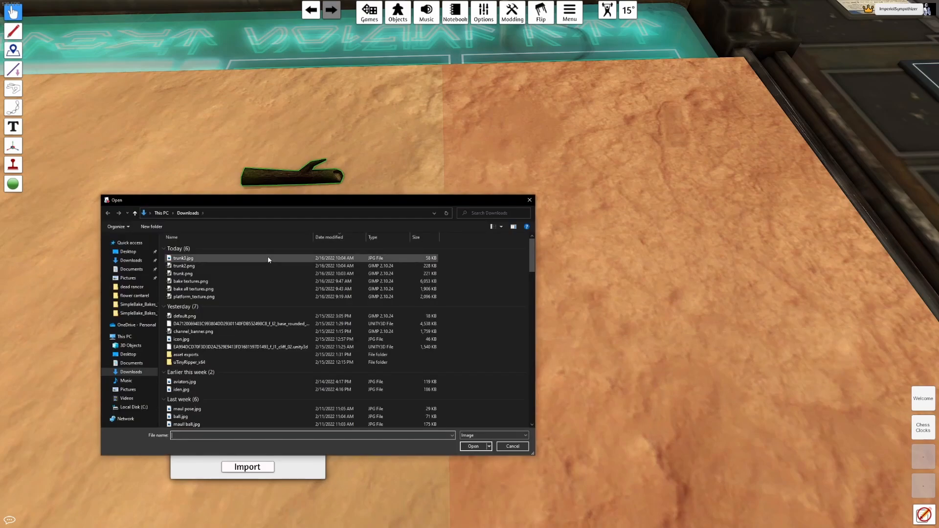
double_click(269, 260)
click(496, 279)
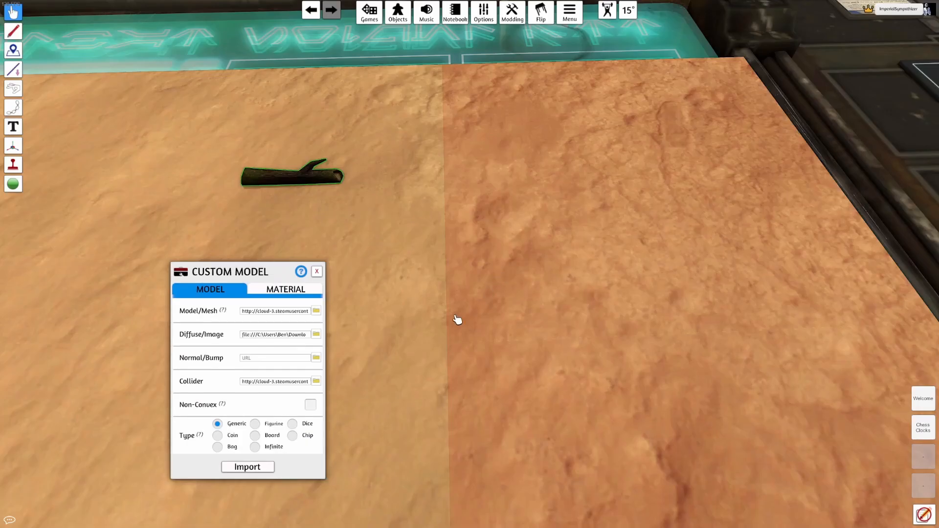
click(247, 467)
- Move the retextured trunk into the red-tinted zone and back so that it straddles the zone border
drag(284, 190, 513, 203)
right_drag(649, 416, 507, 342)
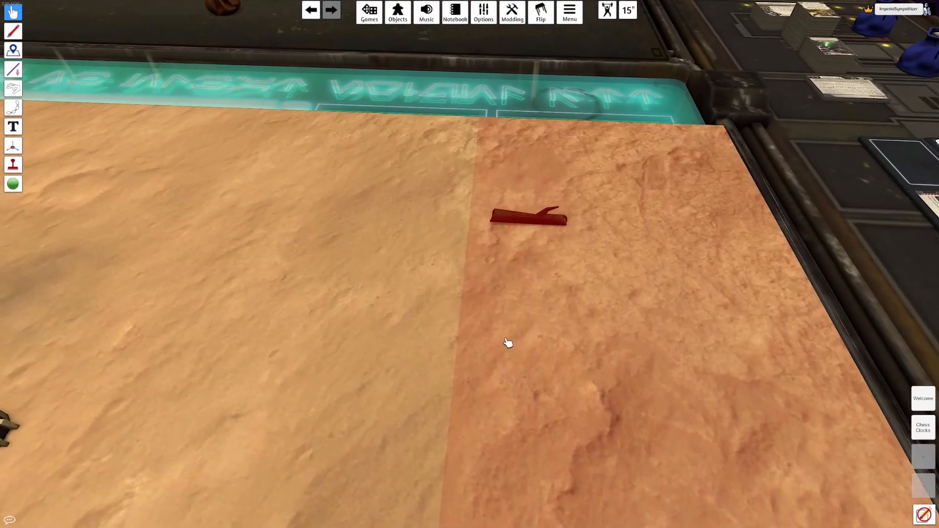
key(a)
scroll(518, 313, up, 2)
key(d)
drag(539, 205, 507, 264)
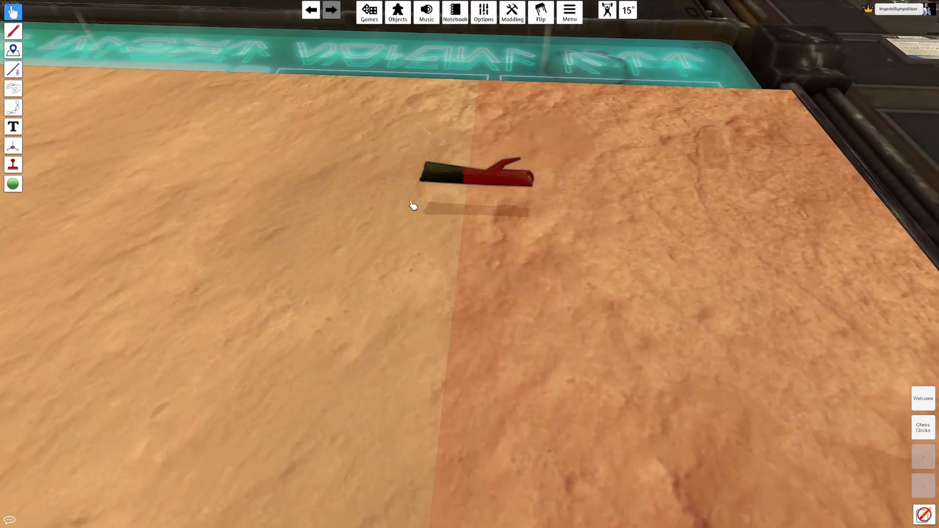
- Examine the retextured trunk up close where it crosses the border between the sand and the red-tinted zone
key(w)
right_drag(523, 338, 509, 333)
key(w)
drag(503, 295, 508, 305)
right_drag(549, 329, 539, 346)
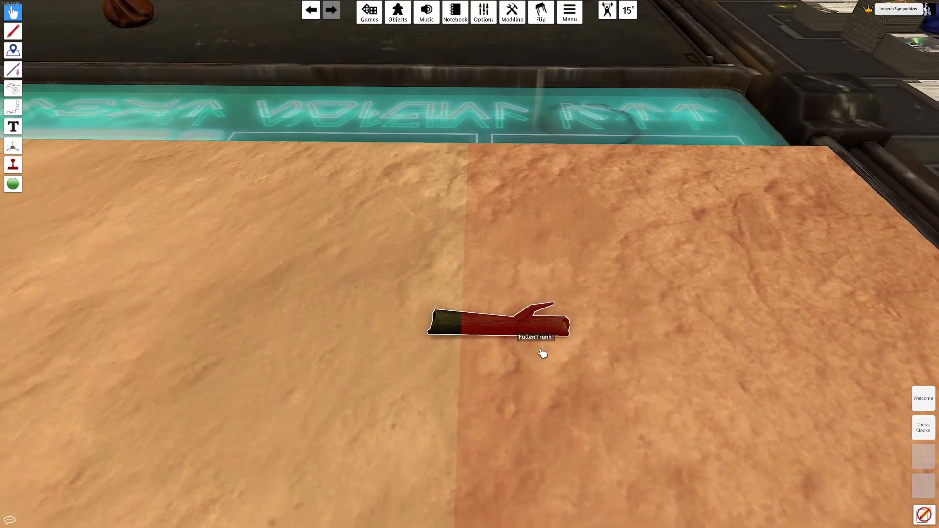
scroll(570, 337, up, 1)
drag(489, 332, 499, 339)
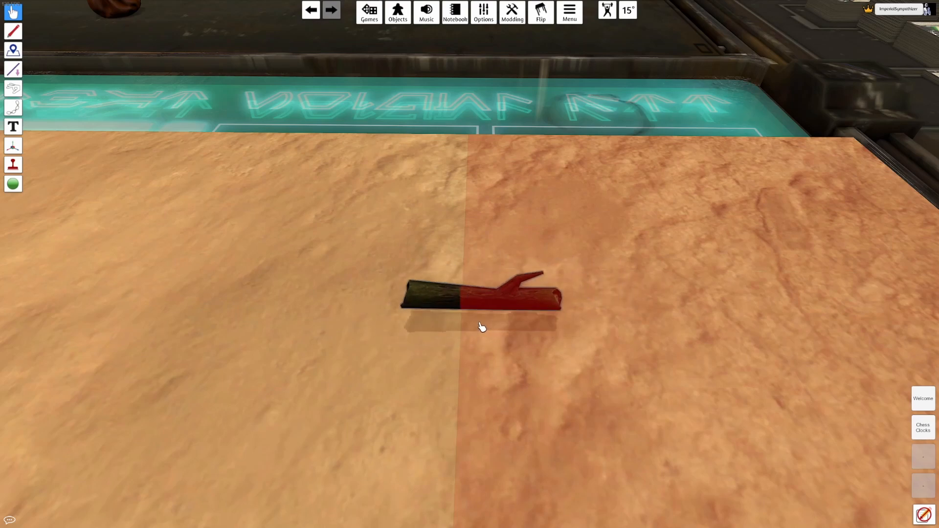
- Slide the fallen trunk along the zone border towards the map edge and view it from a rotated angle
drag(492, 298, 447, 313)
key(w)
right_drag(447, 314, 392, 328)
scroll(416, 318, down, 4)
key(a)
drag(550, 263, 557, 277)
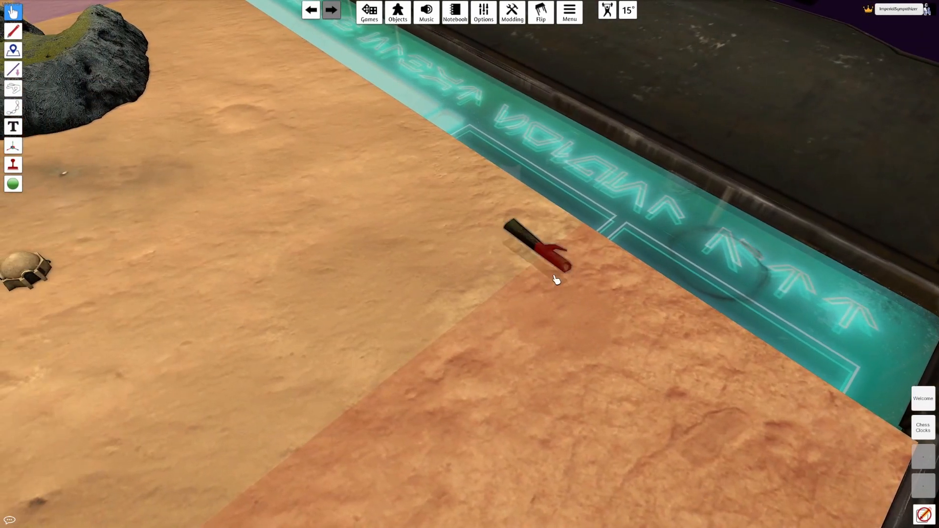
- Move the fallen trunk onto the open sand beside the small domed building
drag(559, 389, 425, 231)
key(a)
key(a)
right_drag(426, 230, 562, 293)
scroll(563, 294, down, 1)
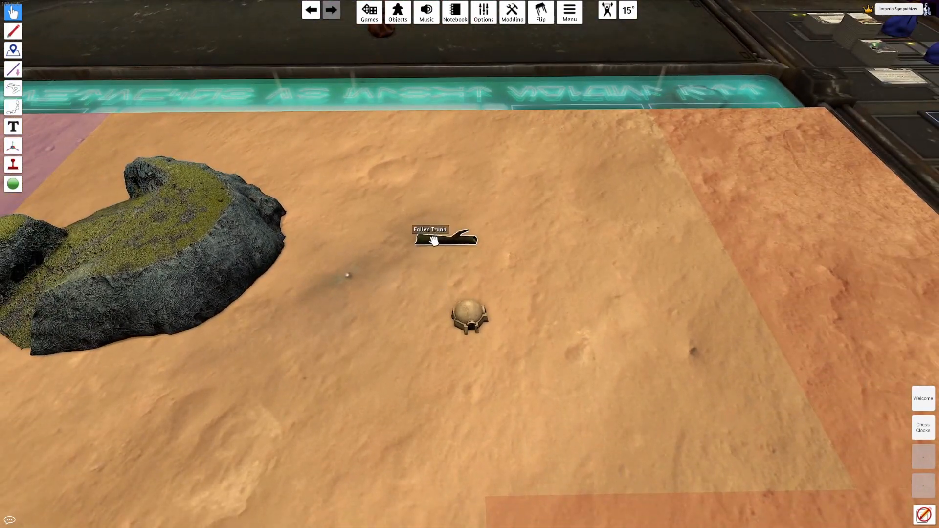
- Move the fallen trunk back so that it lies across the border of the red-tinted zone
drag(439, 248, 552, 202)
key(d)
key(w)
scroll(540, 218, up, 1)
drag(516, 252, 537, 253)
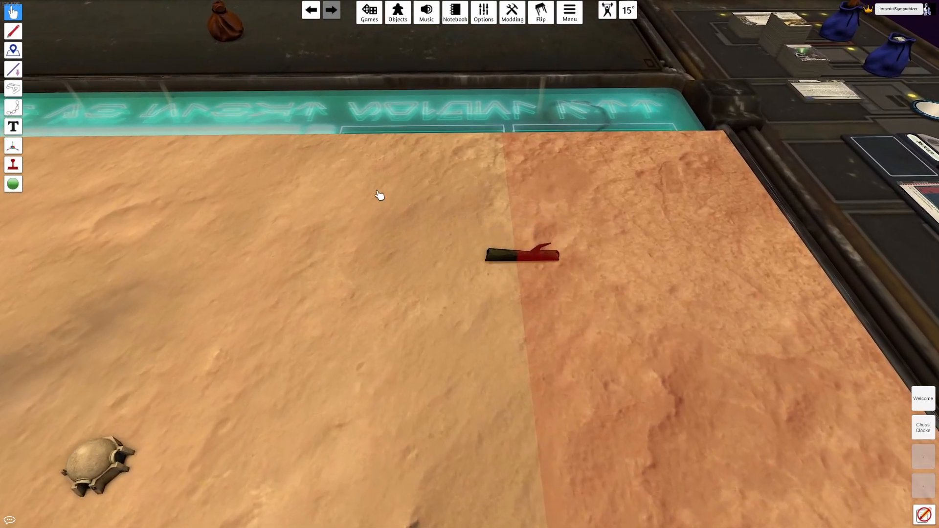
- Place the Felucia imports bag from the saved objects on the side table beyond the map
key(w)
scroll(379, 206, down, 2)
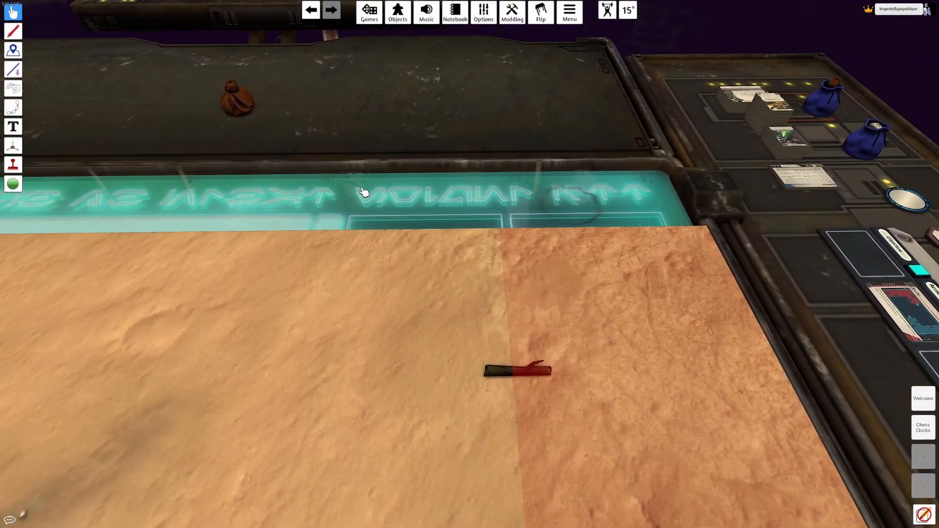
scroll(364, 191, down, 3)
click(398, 12)
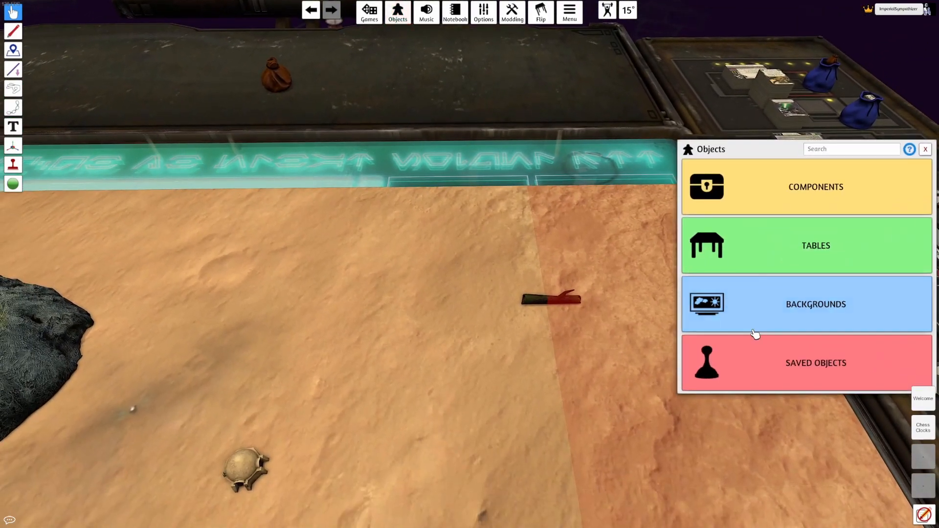
click(788, 371)
scroll(750, 310, down, 1)
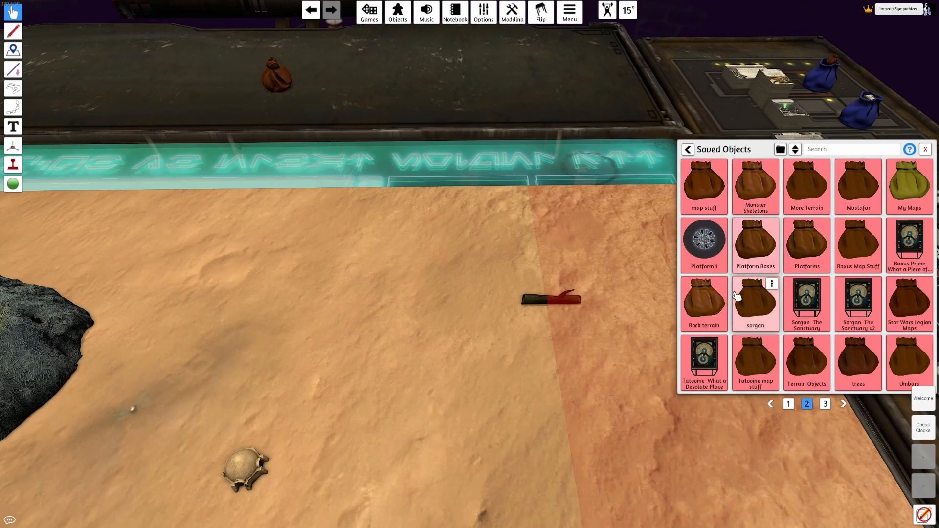
scroll(785, 276, up, 1)
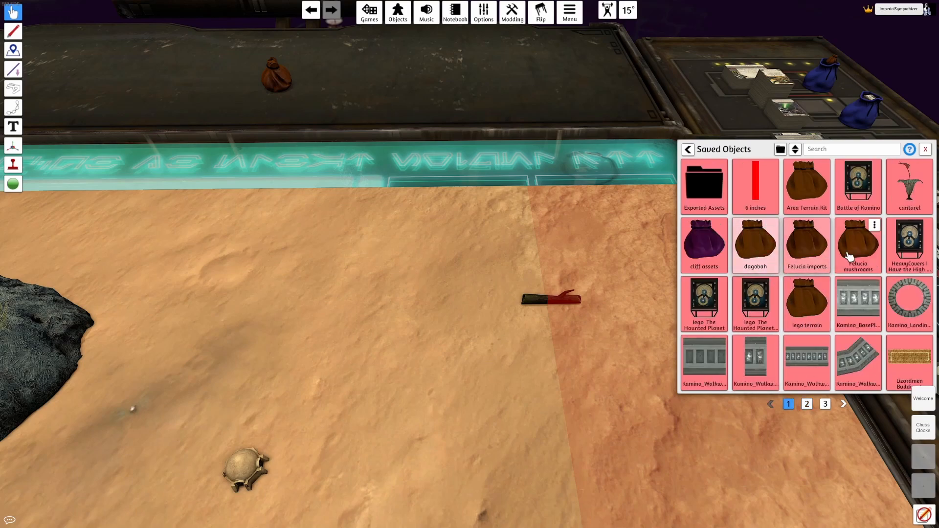
drag(810, 252, 460, 56)
- Search the Felucia imports bag and take three cliff pieces out onto the side table
right_click(462, 59)
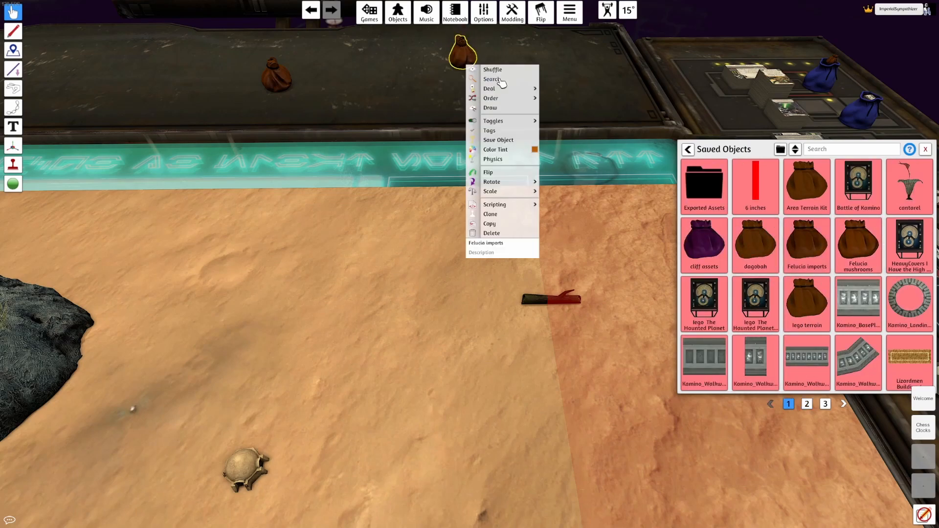
click(499, 83)
drag(733, 150, 325, 145)
click(516, 143)
drag(784, 56, 628, 76)
key(w)
key(d)
drag(784, 56, 279, 198)
click(927, 10)
key(s)
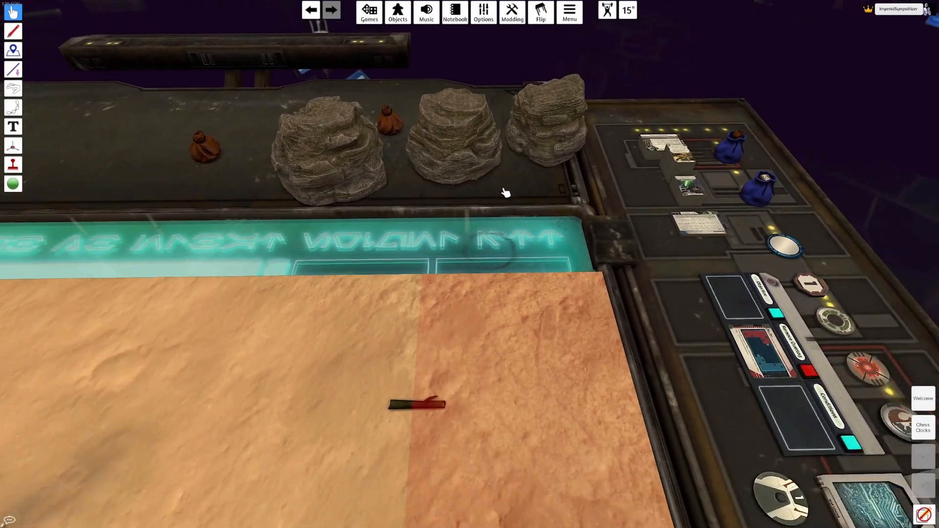
- Move the F_L1_Cliff_03 piece onto the sand near the small domed building and inspect its surface up close
key(a)
drag(487, 352, 276, 288)
drag(394, 122, 413, 204)
key(s)
key(a)
scroll(407, 273, up, 2)
key(a)
drag(408, 273, 494, 292)
scroll(512, 285, up, 6)
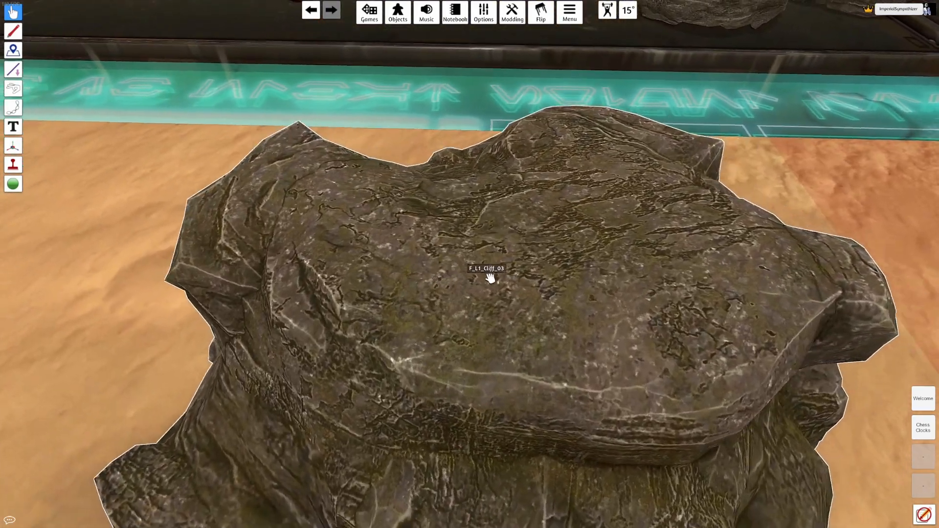
scroll(489, 278, down, 10)
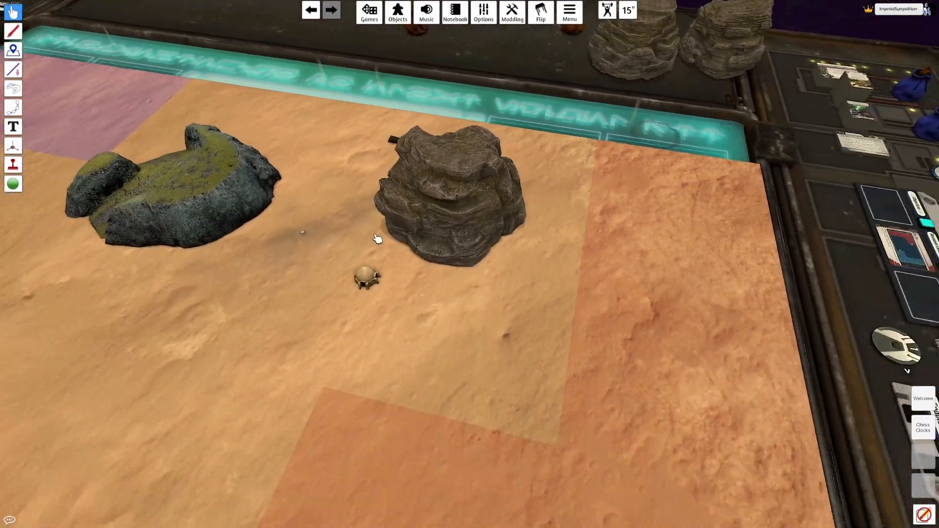
- Bring the SIL miniature onto the sand in front of the cliff and scale the cliff down
key(s)
right_drag(476, 143, 195, 311)
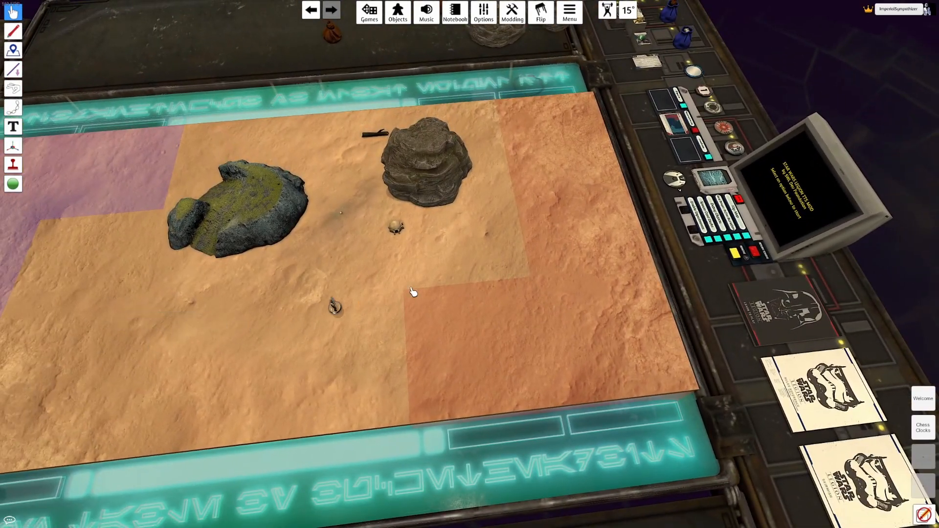
scroll(522, 372, up, 6)
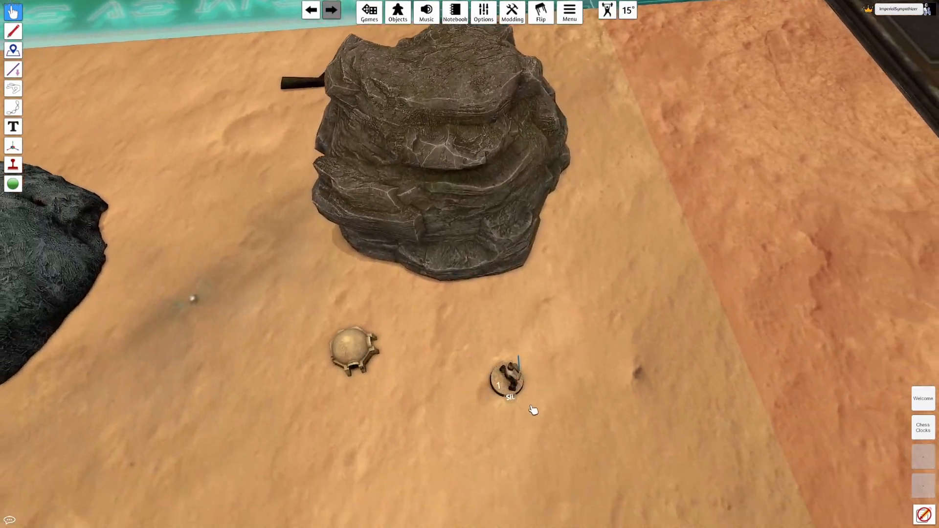
right_click(440, 182)
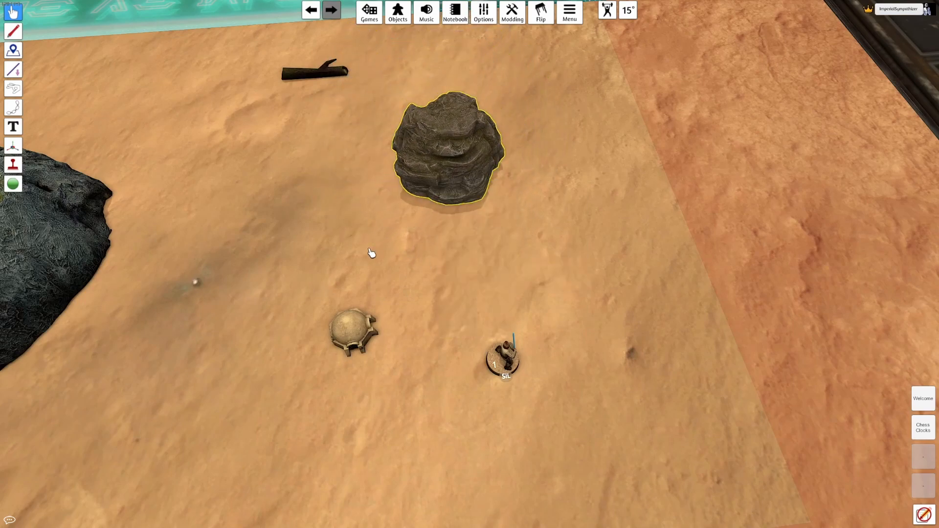
- Move the SIL miniature around the base of the reduced cliff to compare their sizes
scroll(482, 419, up, 2)
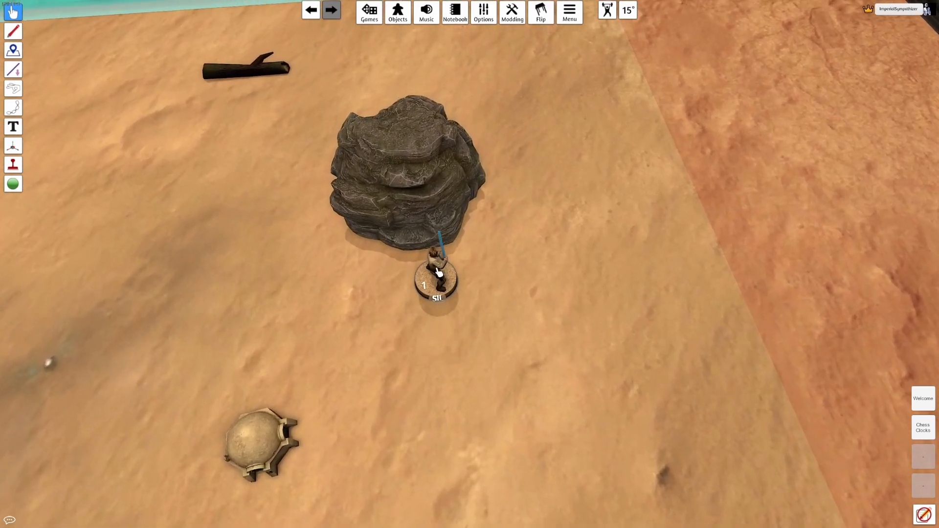
key(w)
drag(438, 273, 365, 364)
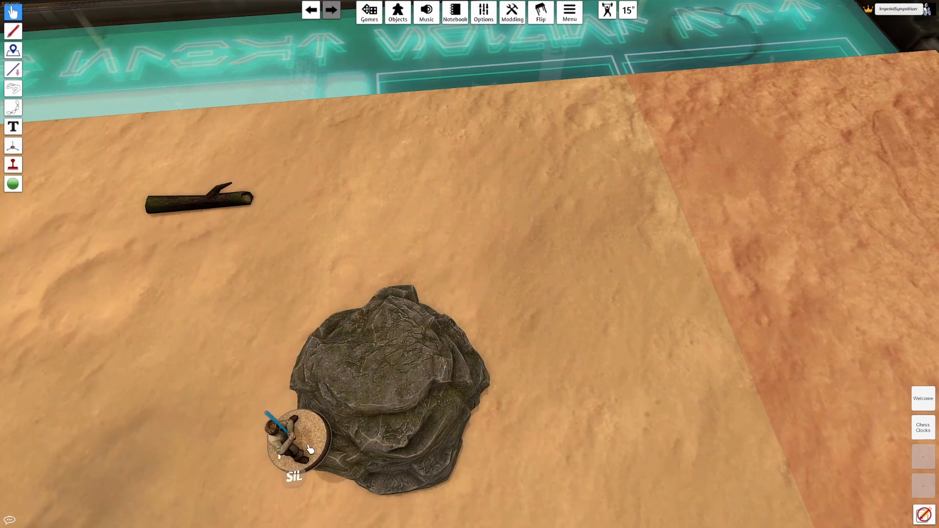
drag(441, 509, 428, 425)
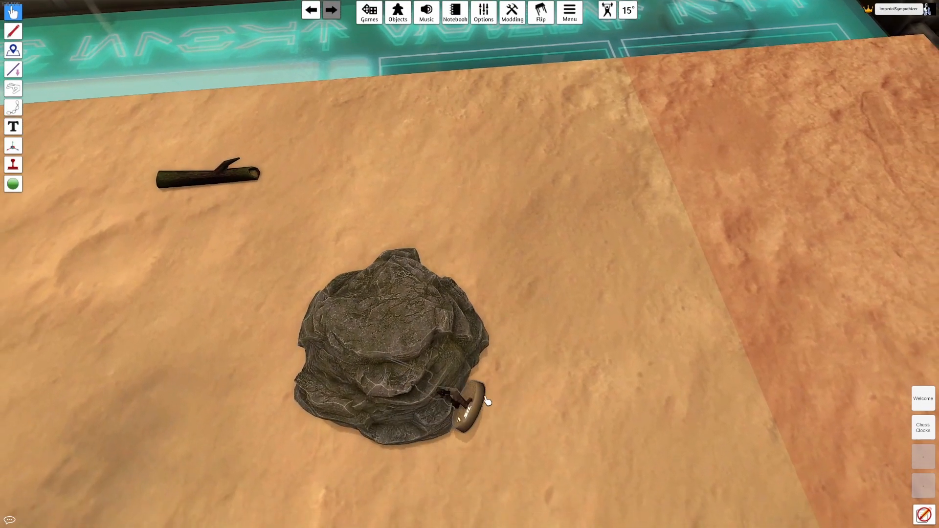
drag(498, 383, 436, 389)
- Move the cliff into the red-tinted zone and back towards its border to test whether it takes the tint
right_drag(445, 302, 433, 252)
drag(439, 242, 692, 189)
key(d)
drag(513, 184, 438, 272)
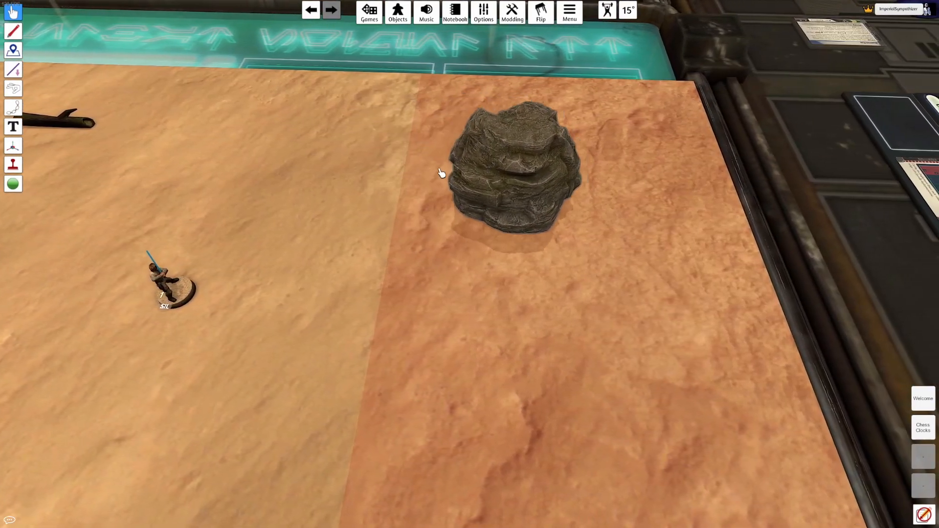
right_drag(438, 272, 465, 308)
key(a)
- Reposition the fallen trunk near the map edge and move the cliff back onto the sand beside it
right_click(125, 156)
click(125, 156)
drag(130, 161, 205, 137)
key(d)
key(s)
key(a)
drag(519, 169, 374, 147)
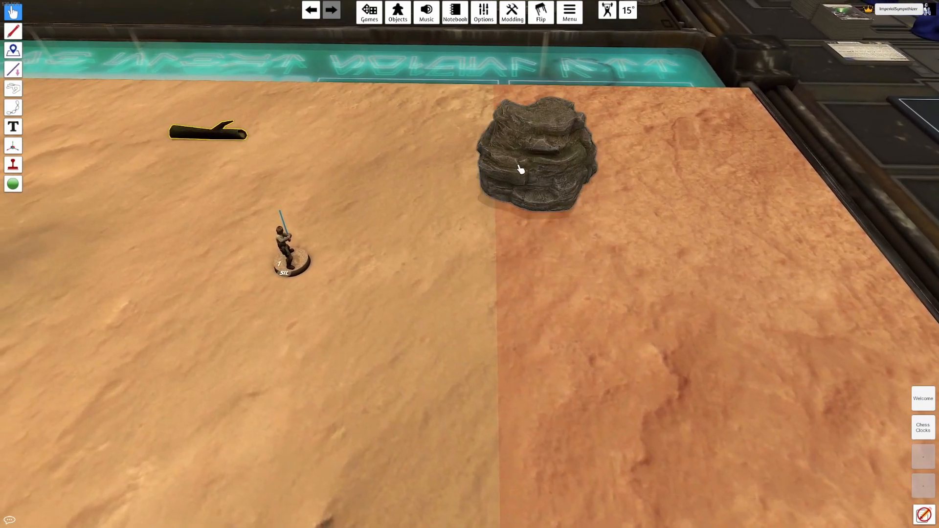
- Open the cliff's Custom AssetBundle settings and place the dialog clear of the model
right_click(374, 148)
click(391, 246)
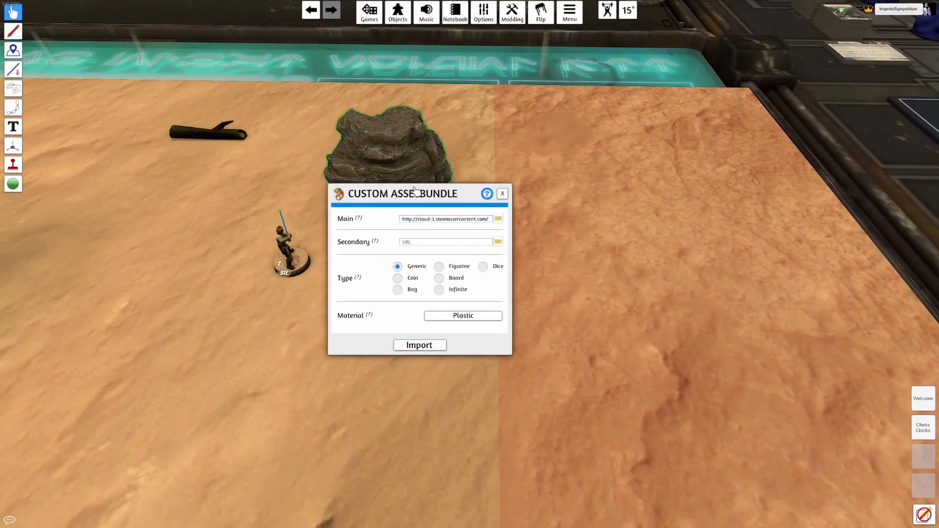
drag(415, 189, 523, 240)
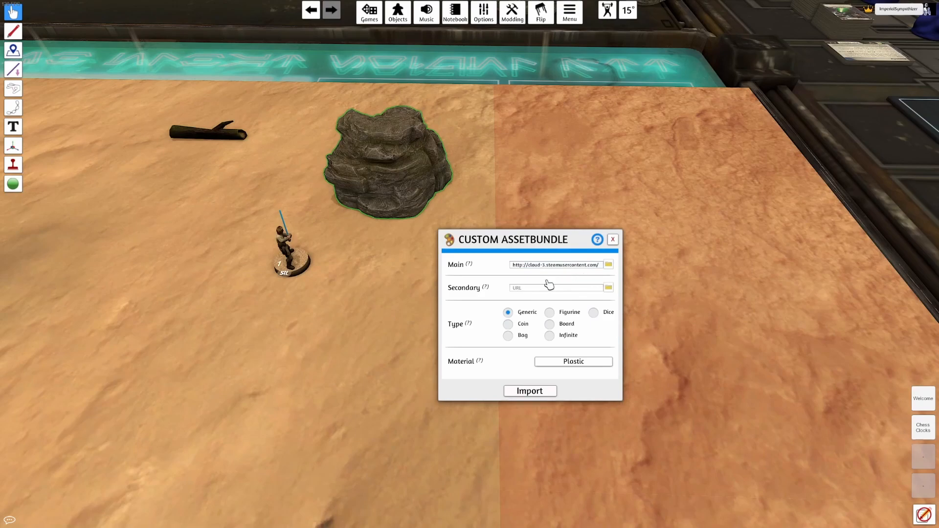
drag(538, 240, 570, 204)
key(w)
key(a)
key(d)
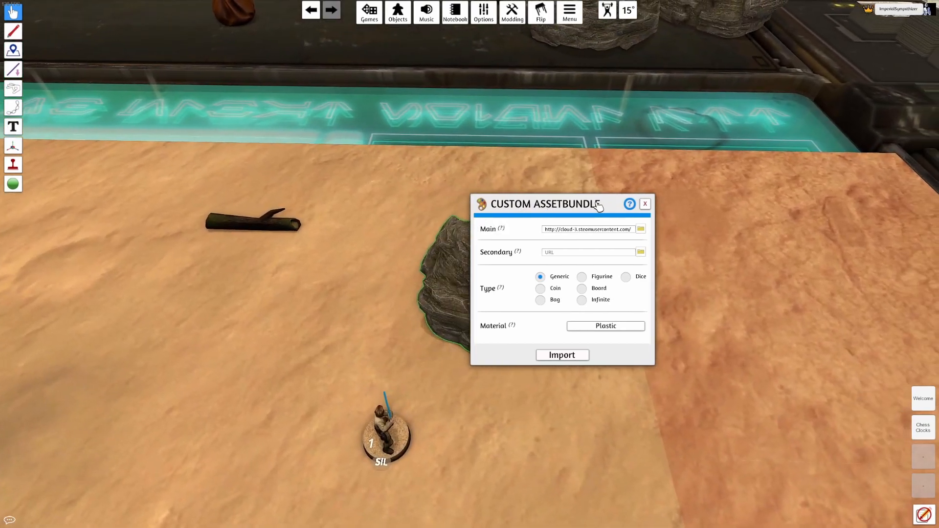
key(s)
right_drag(538, 186, 477, 135)
key(d)
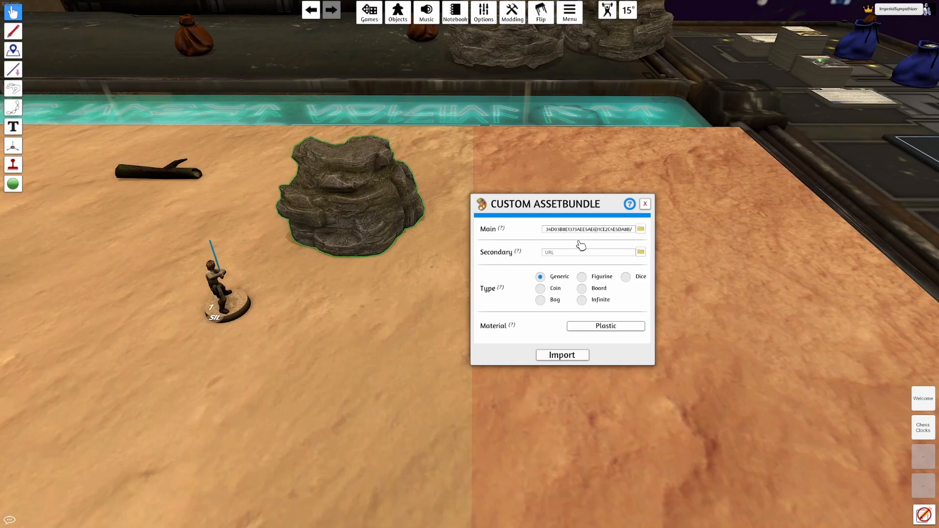
- Examine the cliff's main asset bundle URL and the model's surface with the settings dialog beside it
drag(559, 212, 526, 224)
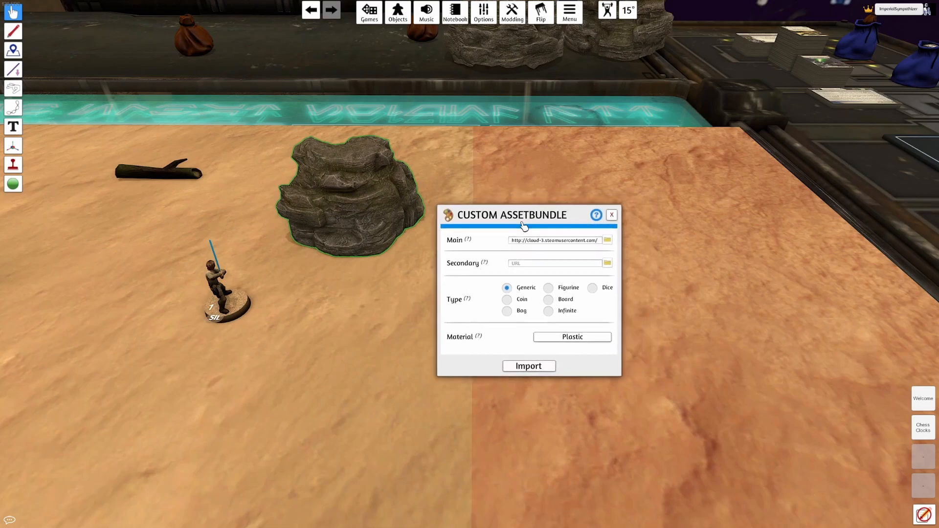
scroll(346, 325, down, 3)
scroll(424, 264, up, 3)
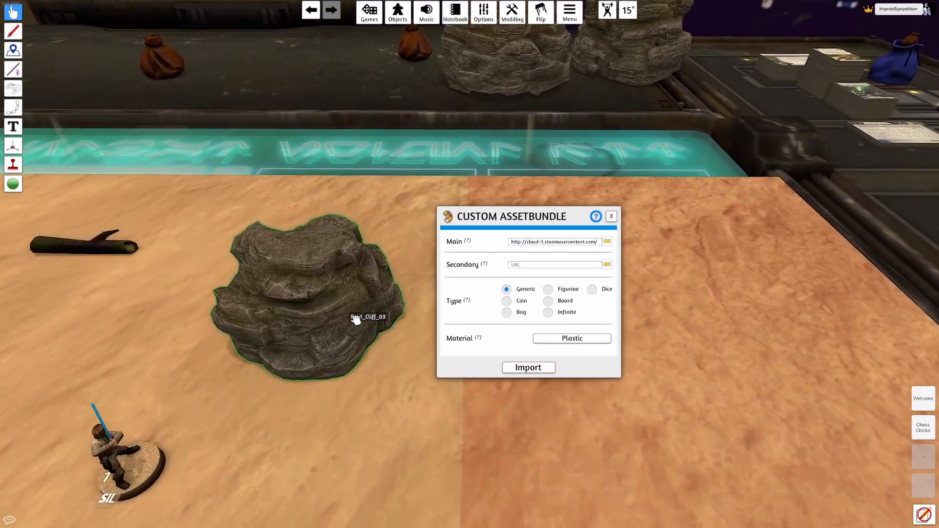
drag(526, 223, 562, 259)
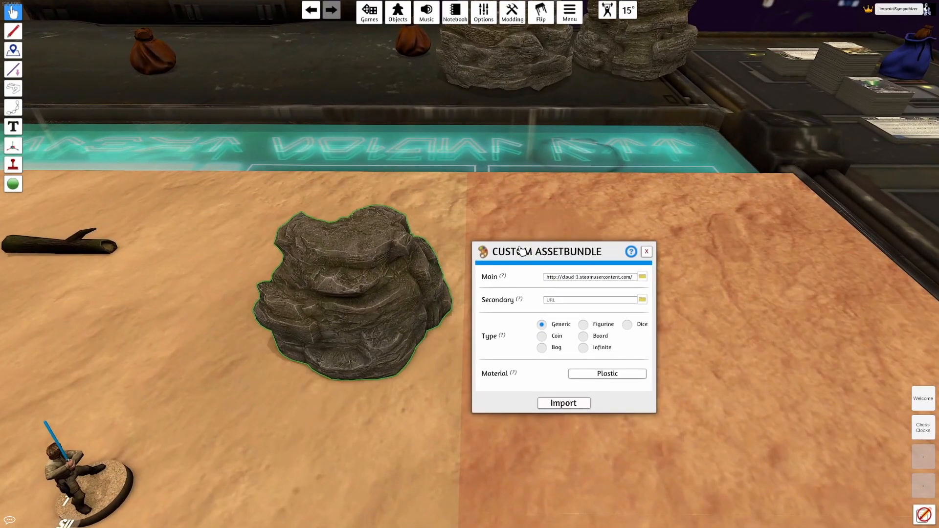
drag(383, 325, 360, 318)
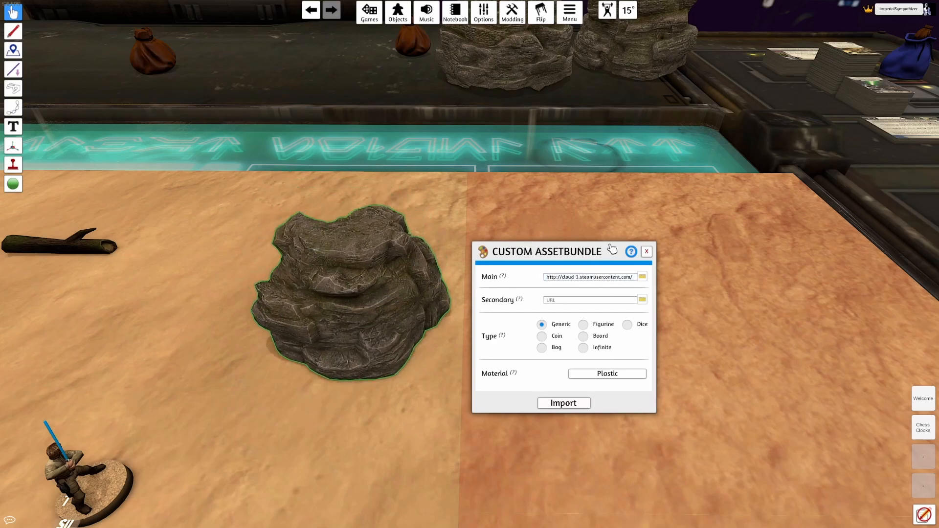
click(593, 278)
drag(88, 247, 207, 224)
scroll(338, 268, down, 2)
scroll(338, 270, up, 3)
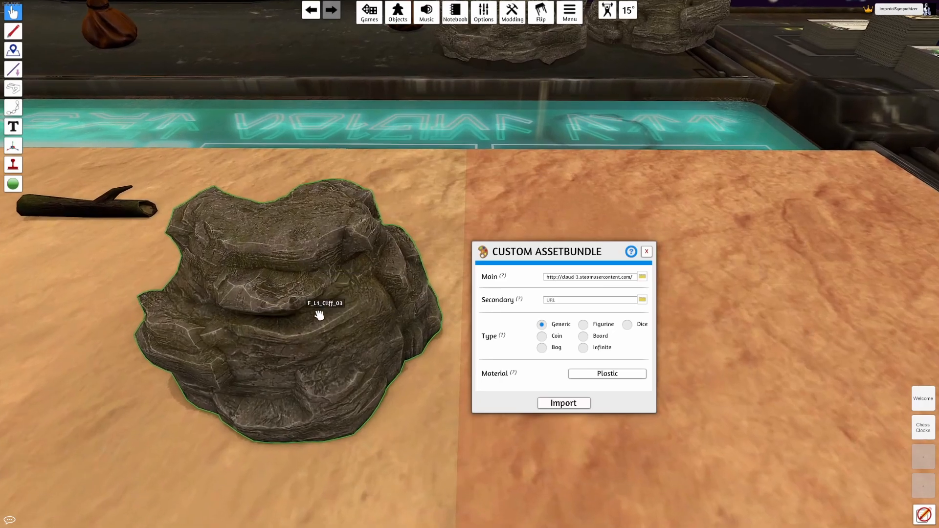
scroll(338, 342, down, 6)
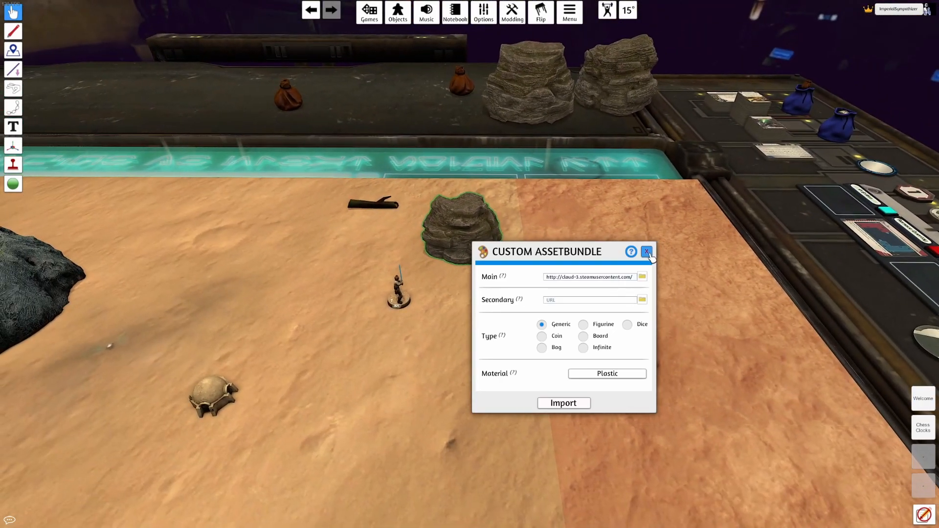
- Close the AssetBundle settings, try the cliff on the zone border and move it back onto the sand by the trunk
click(646, 252)
scroll(494, 300, up, 3)
drag(494, 300, 589, 287)
key(d)
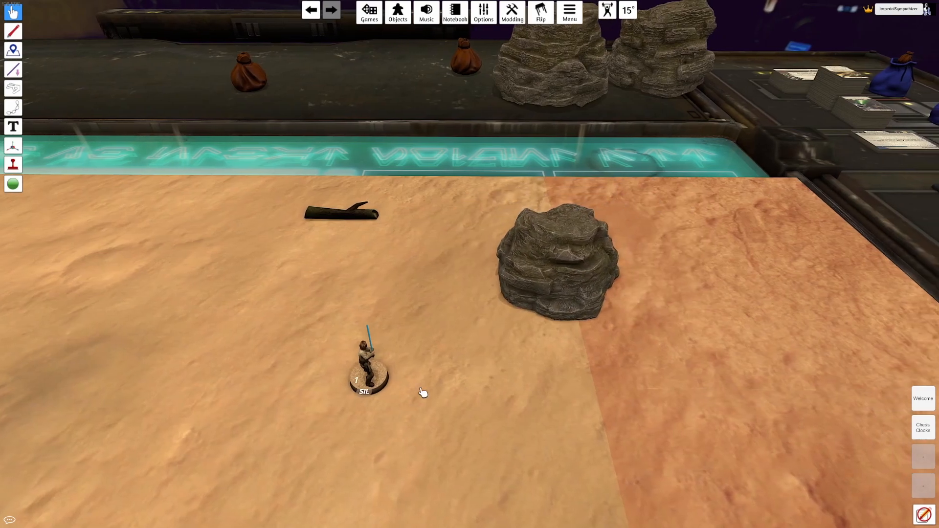
scroll(530, 301, up, 2)
drag(530, 301, 357, 241)
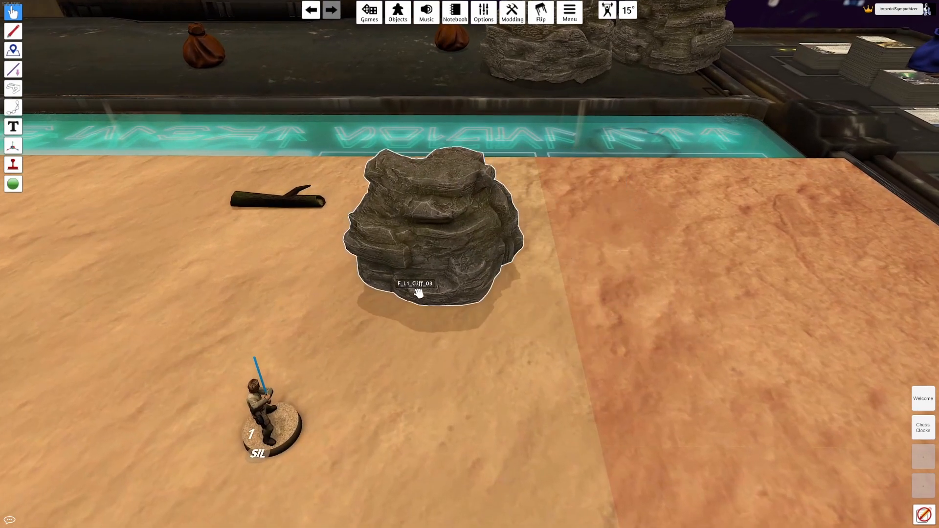
- Examine the cliff beside the fallen trunk and the SIL miniature from several distances and angles
key(s)
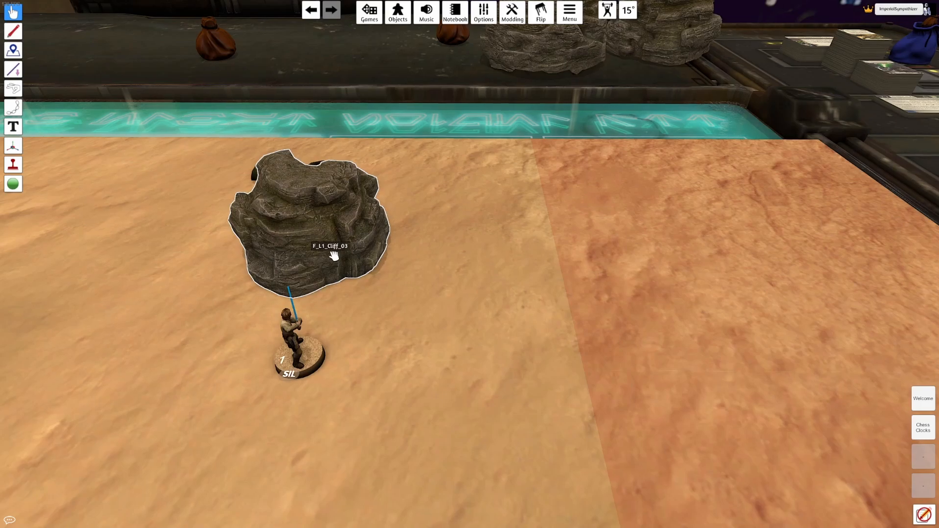
key(w)
key(a)
right_drag(400, 279, 435, 302)
key(s)
scroll(400, 314, up, 1)
key(d)
key(a)
scroll(435, 302, down, 2)
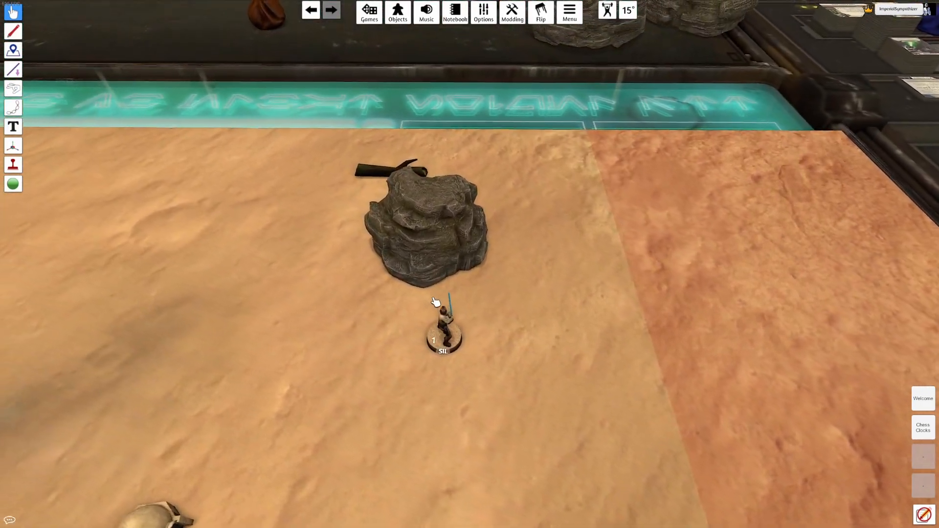
key(w)
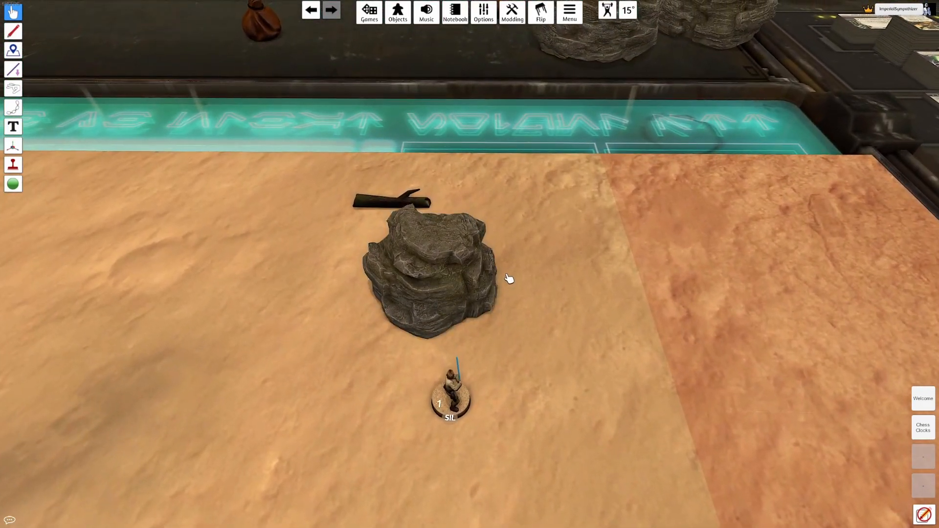
right_drag(530, 279, 529, 281)
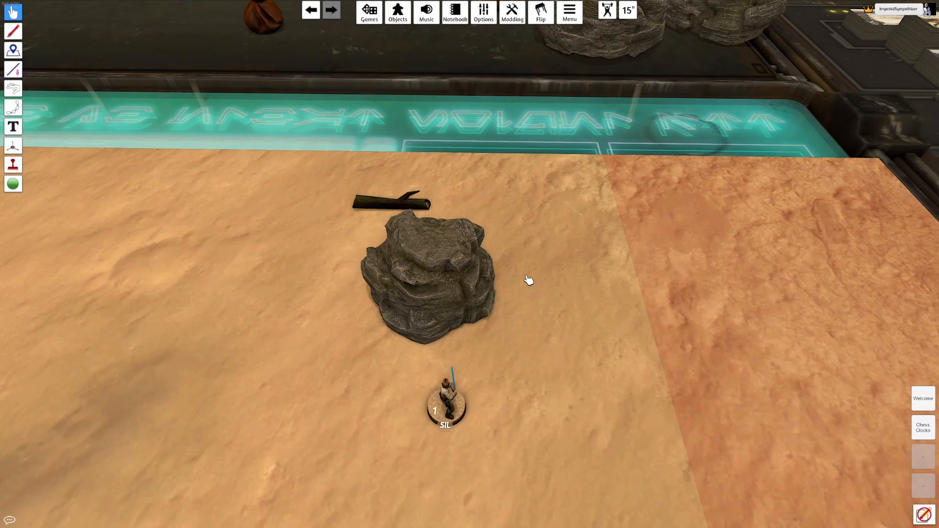
- Switch to Firefox and show the header of the uTinyRipper project page on SourceForge
key(alt+Tab)
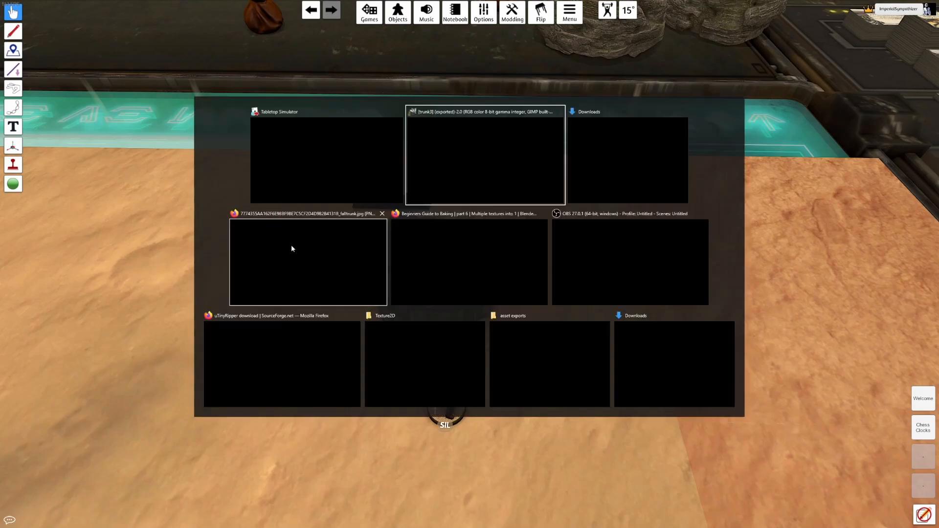
click(282, 349)
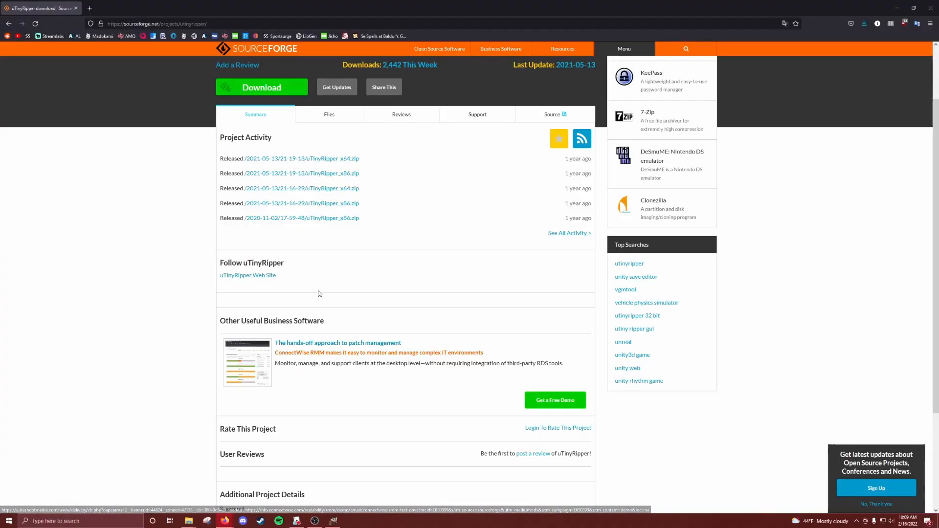
scroll(219, 142, up, 1)
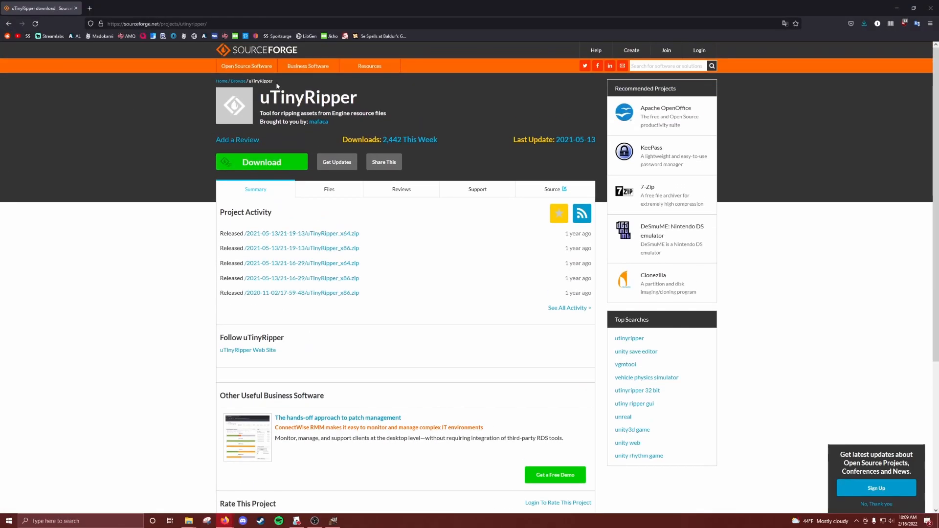
- Point out the web address of the uTinyRipper project page on SourceForge
click(215, 24)
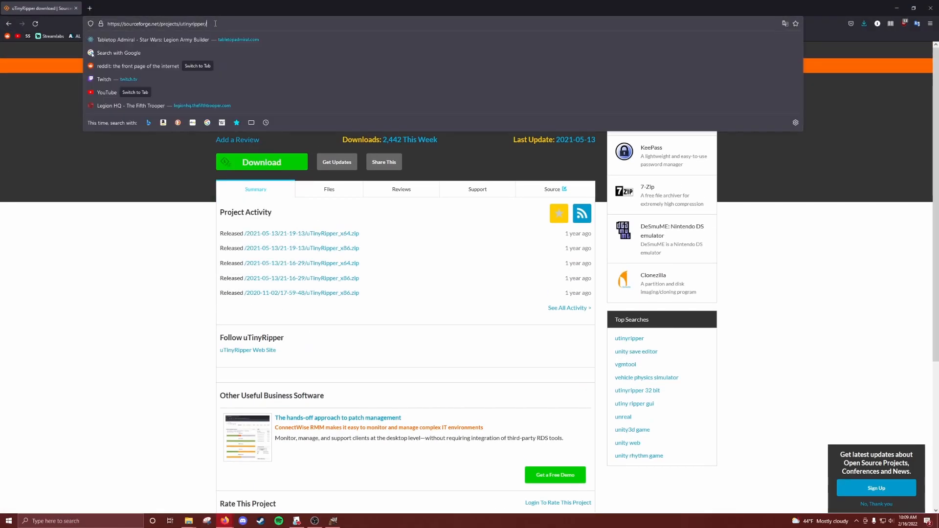
key(Escape)
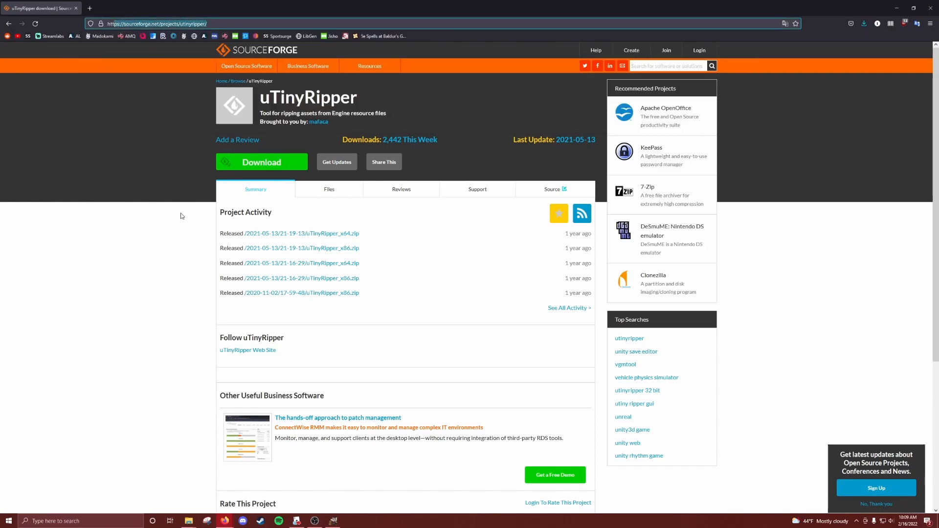
click(126, 263)
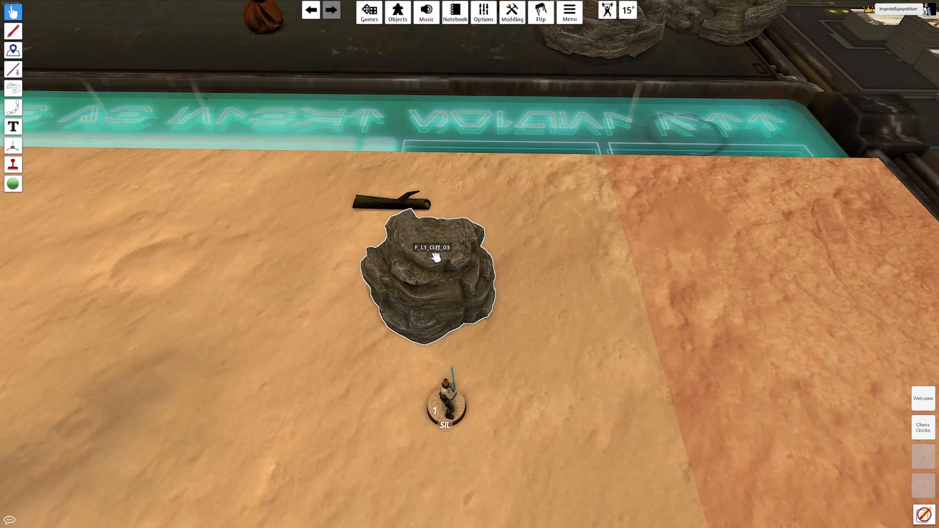
- Minimize Firefox to return to Tabletop Simulator and move the cliff slightly away from the fallen trunk
key(alt+Tab)
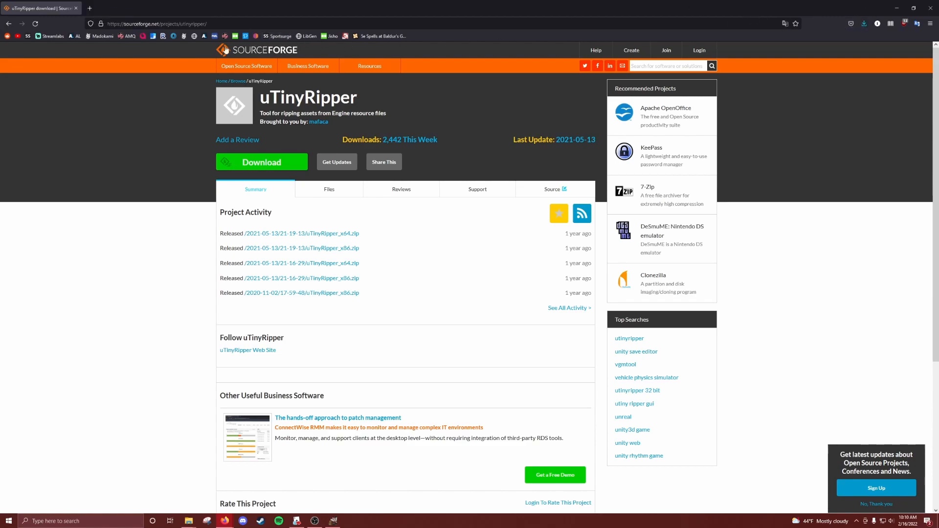
click(897, 8)
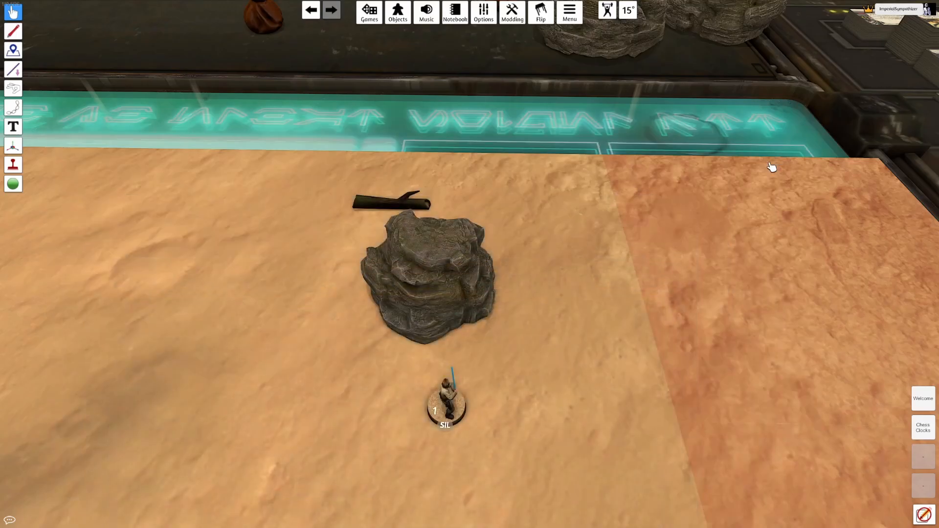
scroll(650, 225, down, 1)
drag(457, 284, 495, 296)
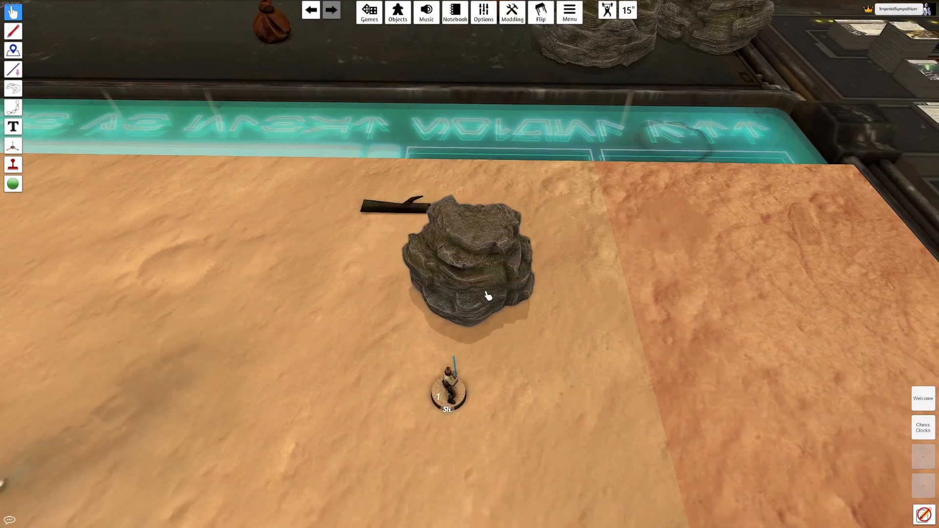
- Switch to the Downloads folder, open uTinyRipper_x64 and launch uTinyRipper.exe
key(alt+Tab)
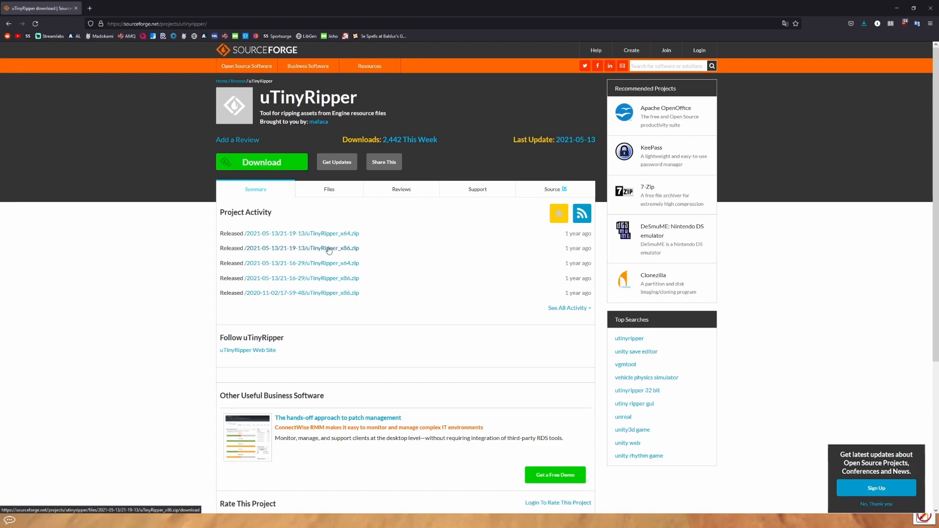
key(alt+Tab)
key(alt+Tab)
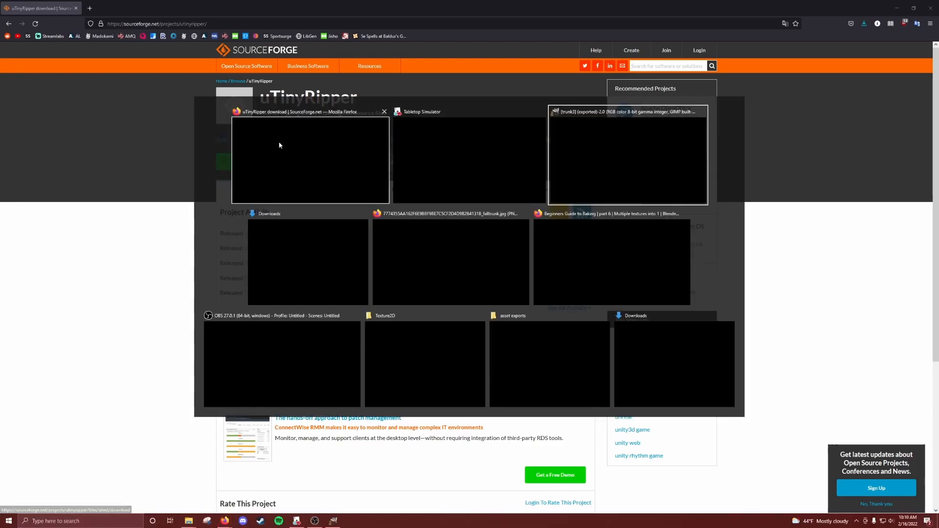
click(299, 261)
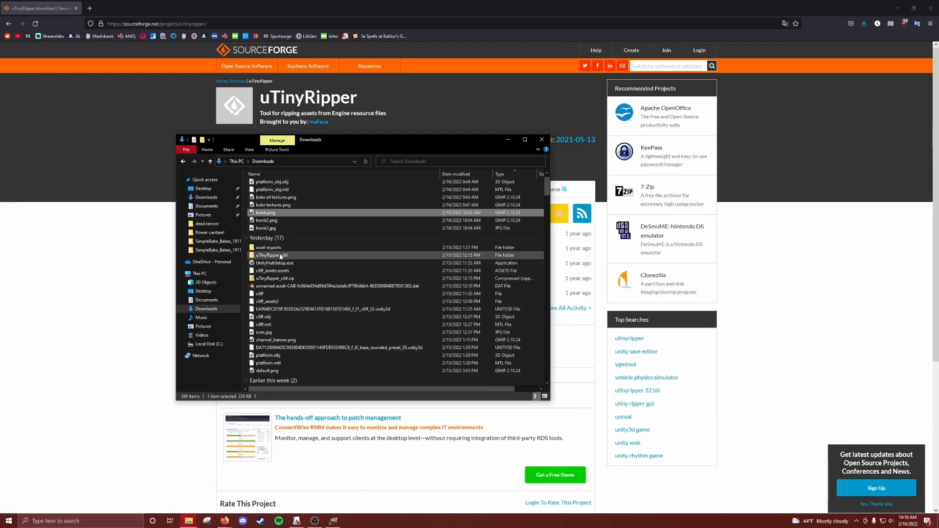
double_click(272, 255)
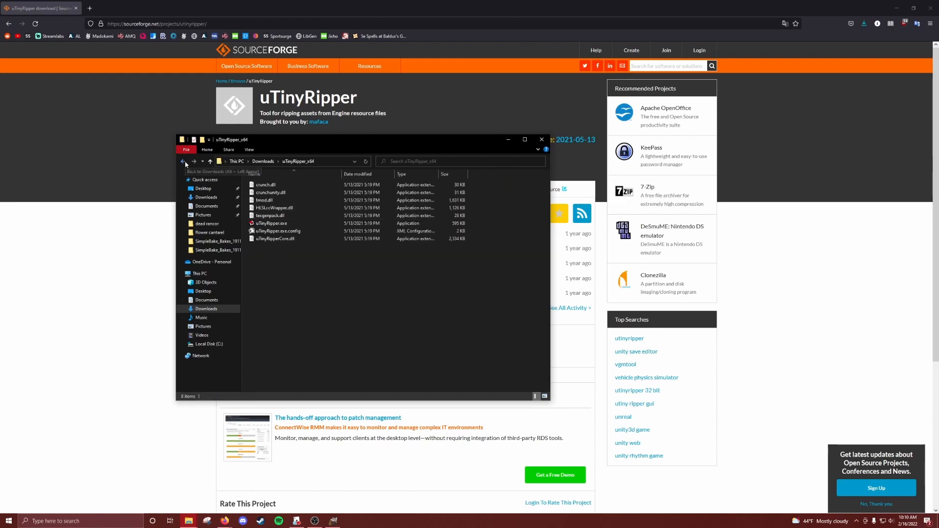
click(281, 225)
double_click(282, 226)
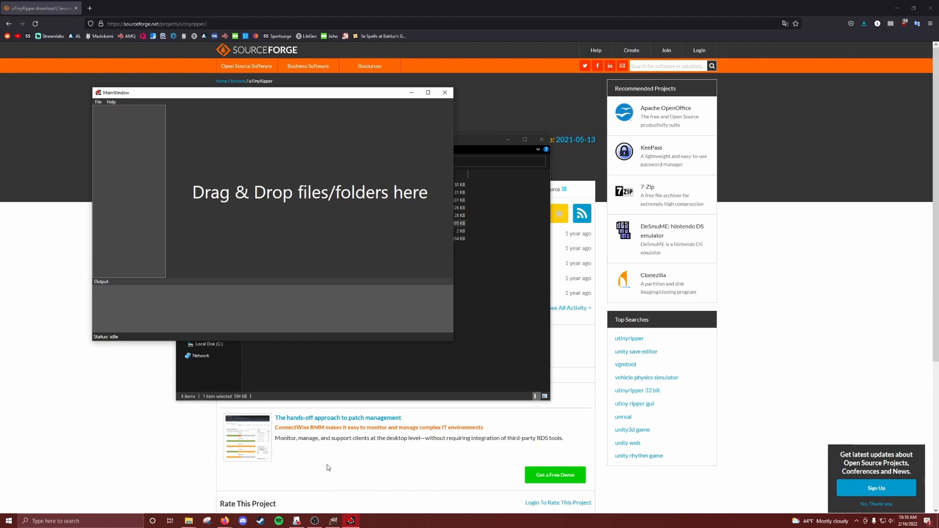
- Switch to Tabletop Simulator, open the cliff's Custom AssetBundle settings and copy its main asset bundle URL
click(333, 521)
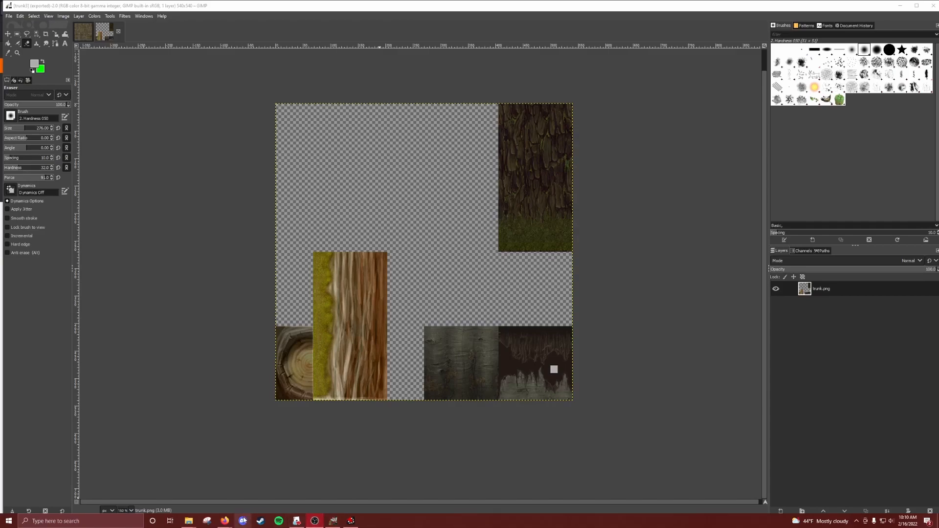
mouse_move(224, 521)
click(304, 520)
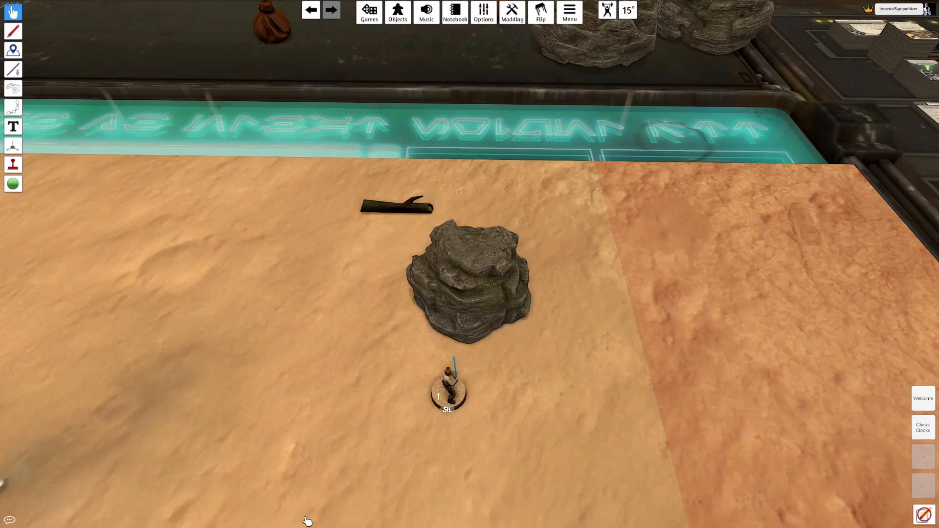
right_click(468, 278)
click(492, 283)
click(580, 276)
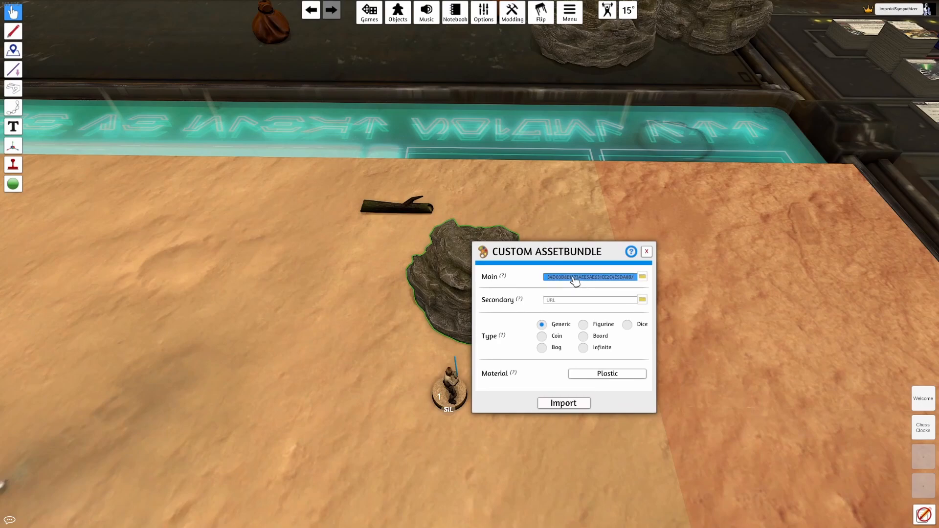
click(720, 293)
- Switch to Firefox, load the copied asset bundle URL in a new tab and save the offered unity3d file
key(alt+Tab)
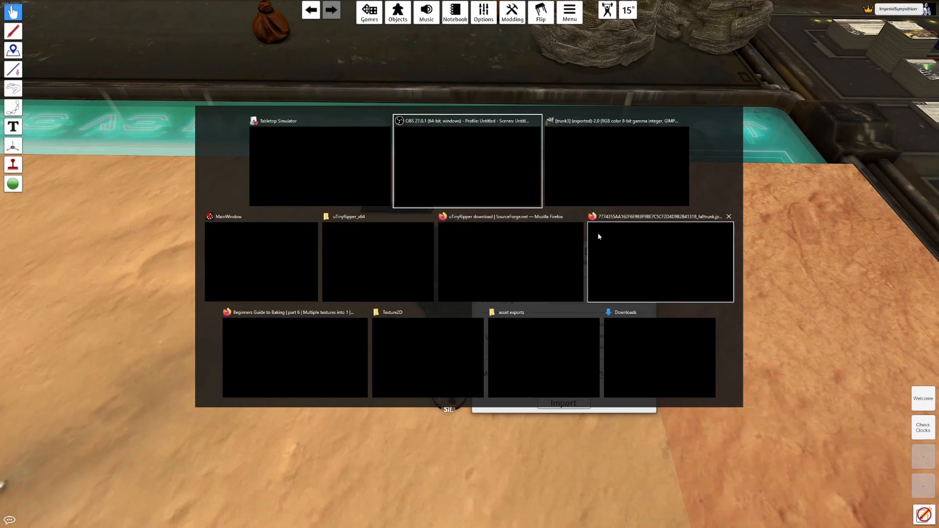
click(522, 255)
click(90, 9)
key(ctrl+v)
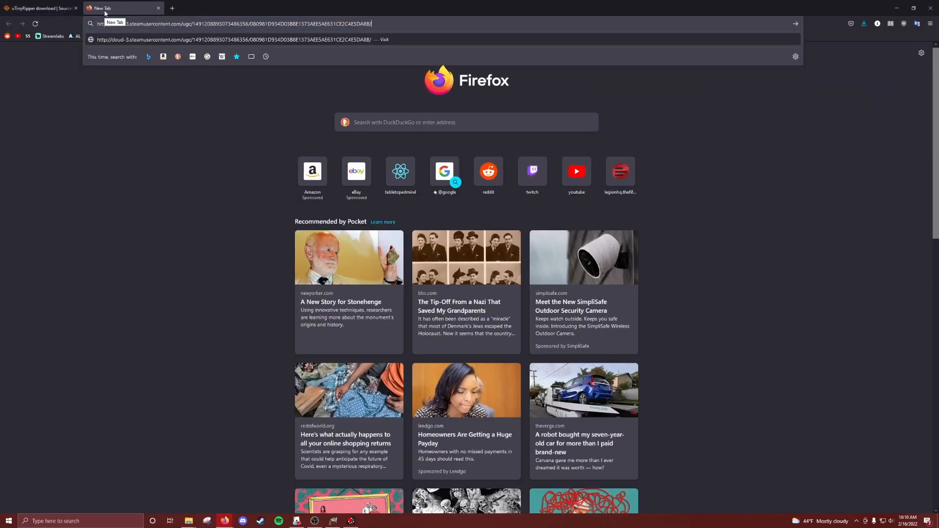
key(Return)
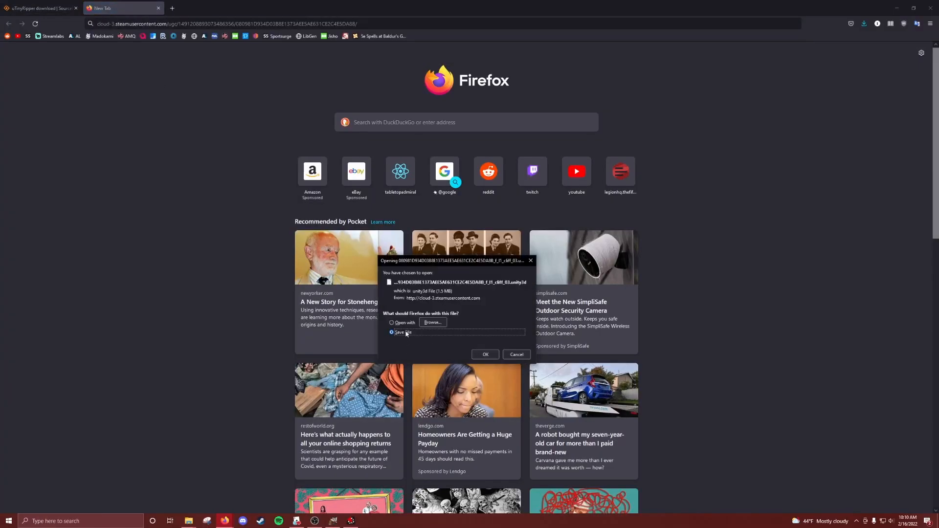
click(490, 354)
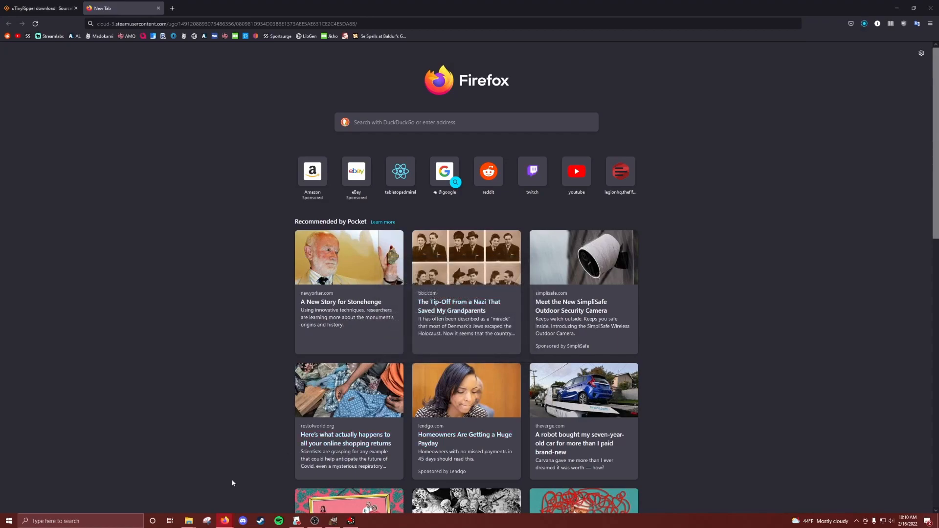
- Switch to the Downloads folder and rename the downloaded cliff bundle as cliff_asset.unity3d
mouse_move(191, 519)
click(130, 497)
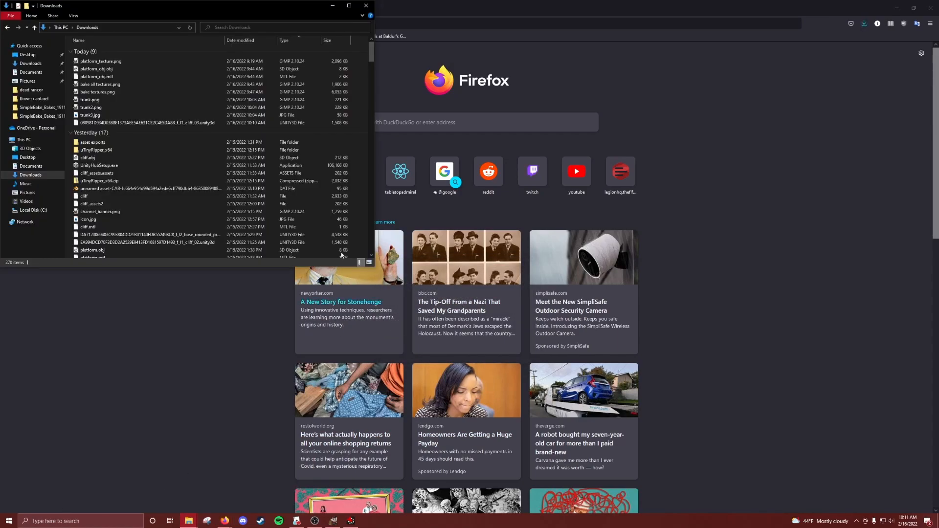
drag(103, 9, 324, 156)
click(365, 270)
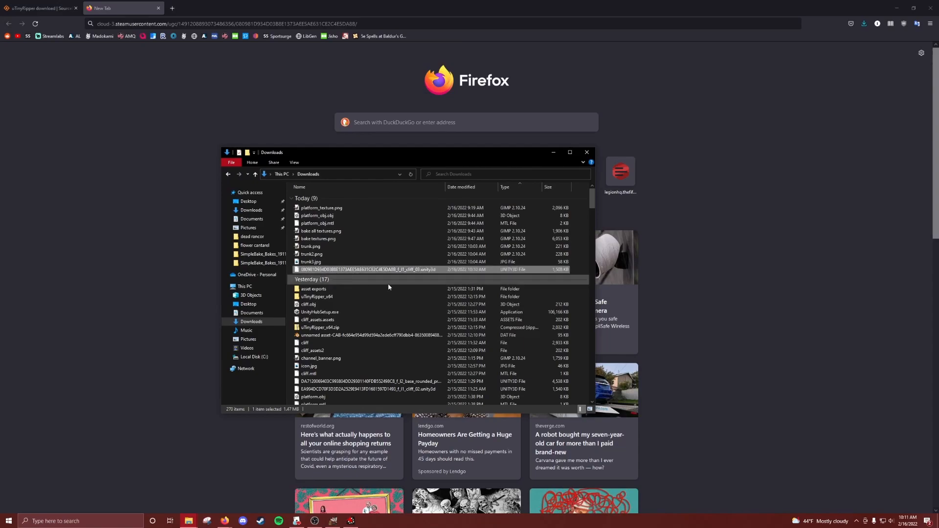
click(367, 270)
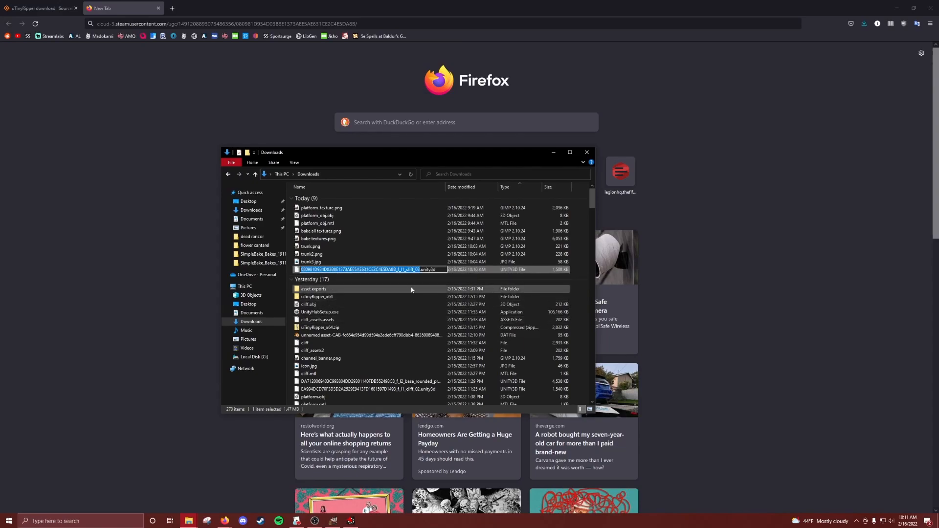
text(c)
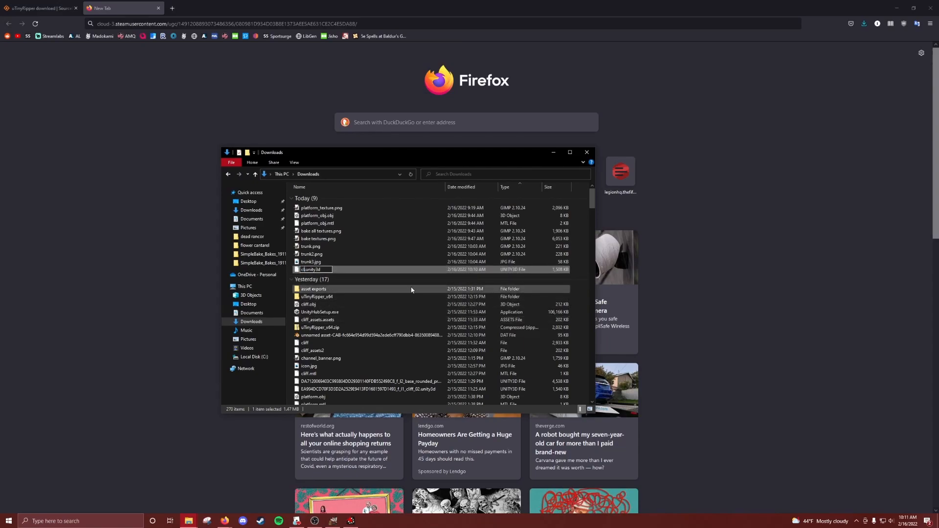
text(liff_asset)
key(Return)
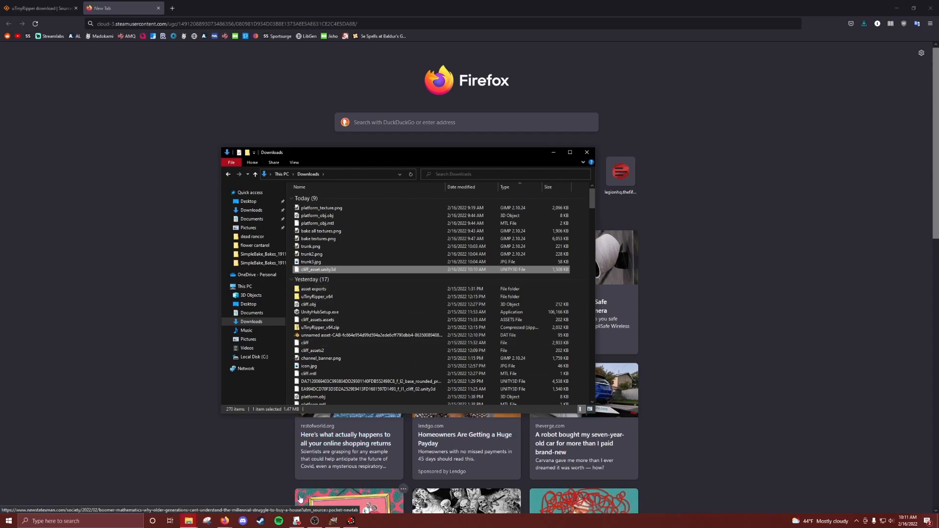
- Bring up uTinyRipper beside the Downloads folder and load cliff_asset.unity3d into it
click(351, 521)
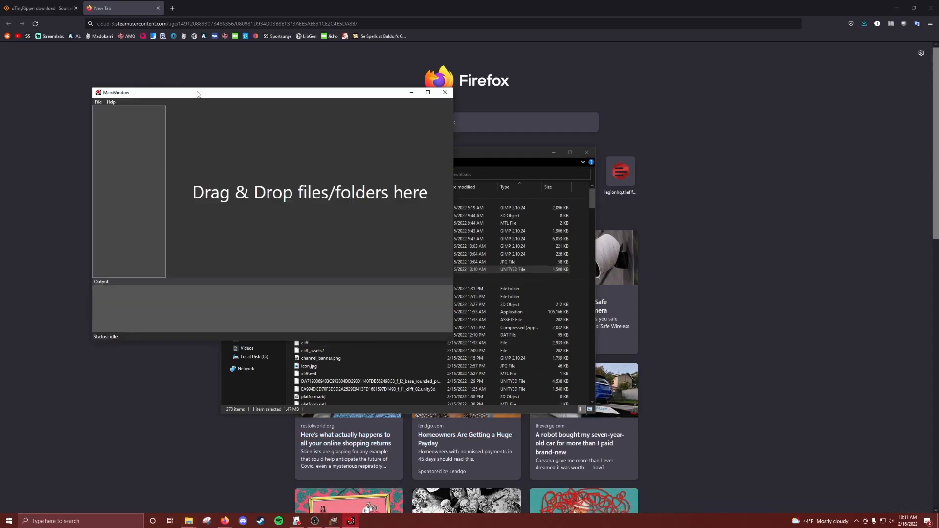
drag(198, 94, 167, 142)
drag(462, 153, 649, 154)
drag(232, 245, 232, 245)
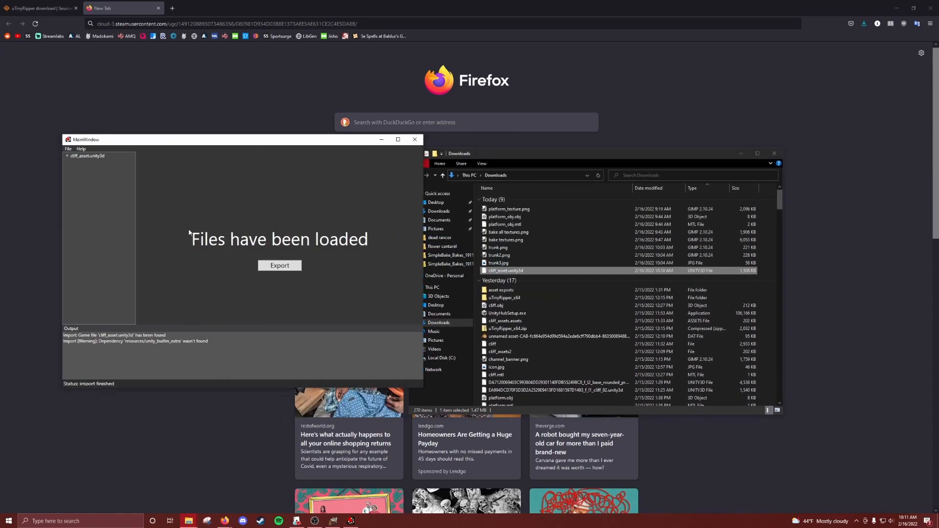
- Expand the loaded bundle's contents and widen the list to read each asset's type
click(68, 156)
click(73, 162)
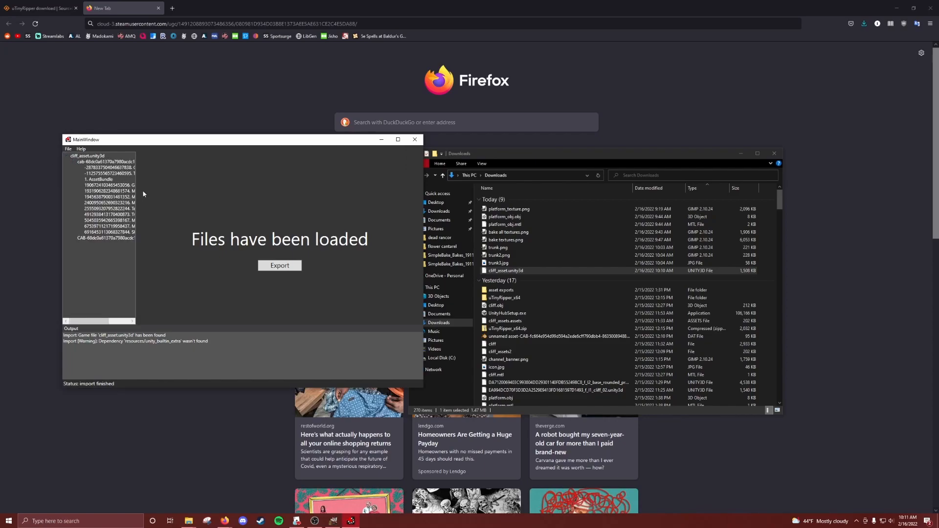
drag(135, 179, 179, 185)
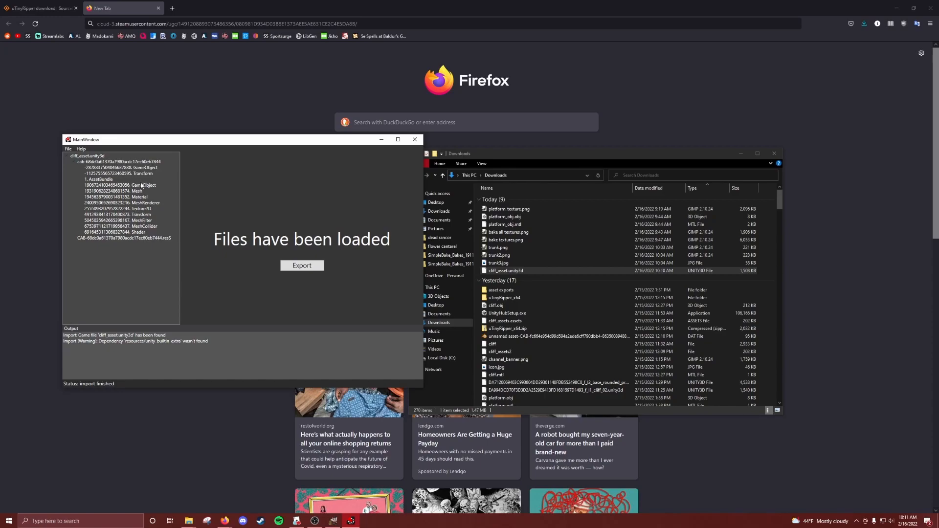
- Export the loaded cliff bundle to the asset exports folder inside Downloads
click(301, 265)
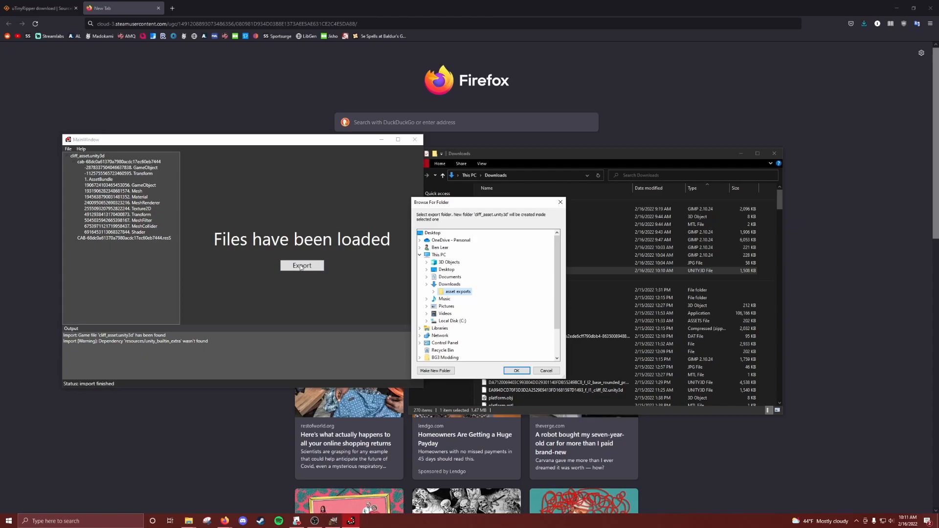
click(433, 291)
click(433, 291)
click(433, 291)
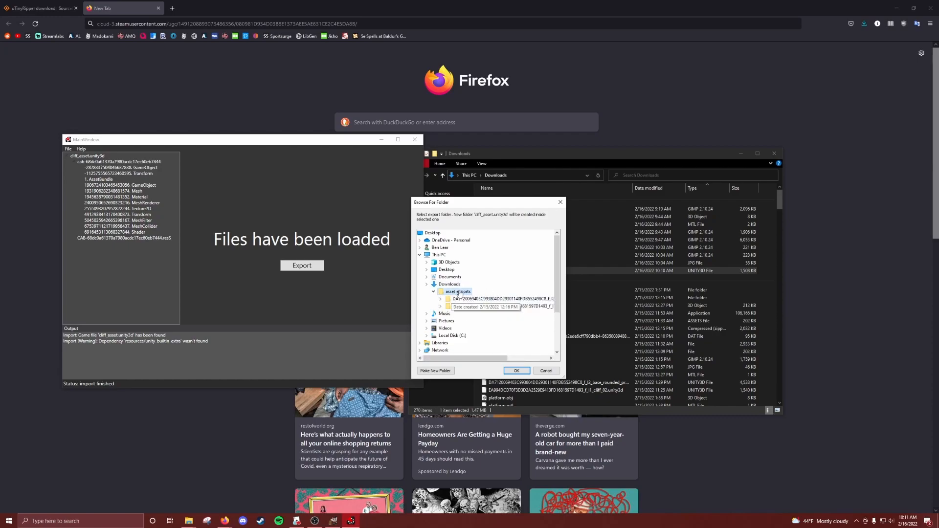
click(515, 371)
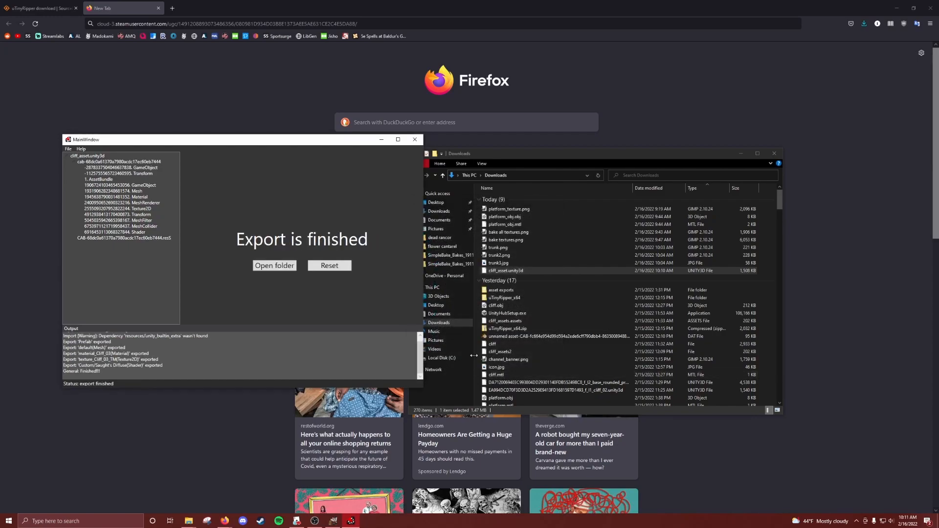
- Open the exported cliff_asset.unity3d folder down to gatewalkers and examine the cliff_03 asset and prefab files
click(542, 251)
double_click(501, 210)
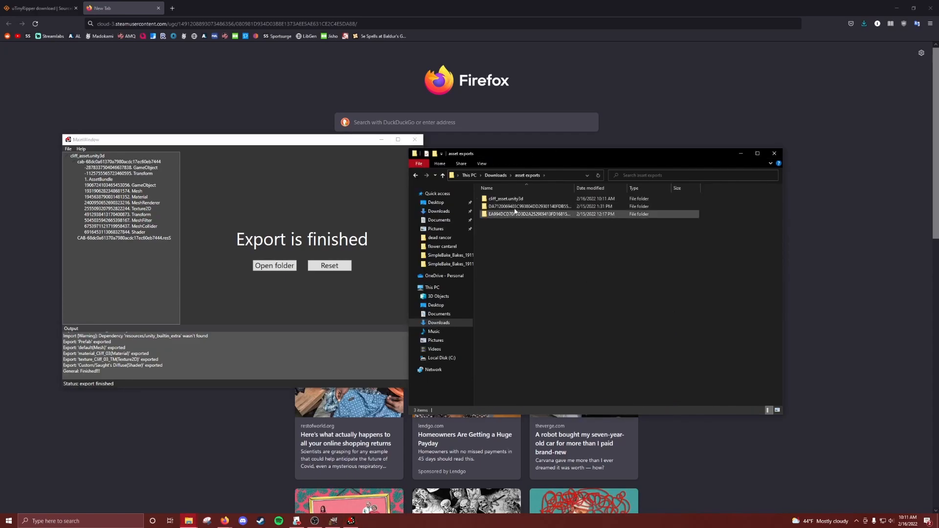
click(520, 198)
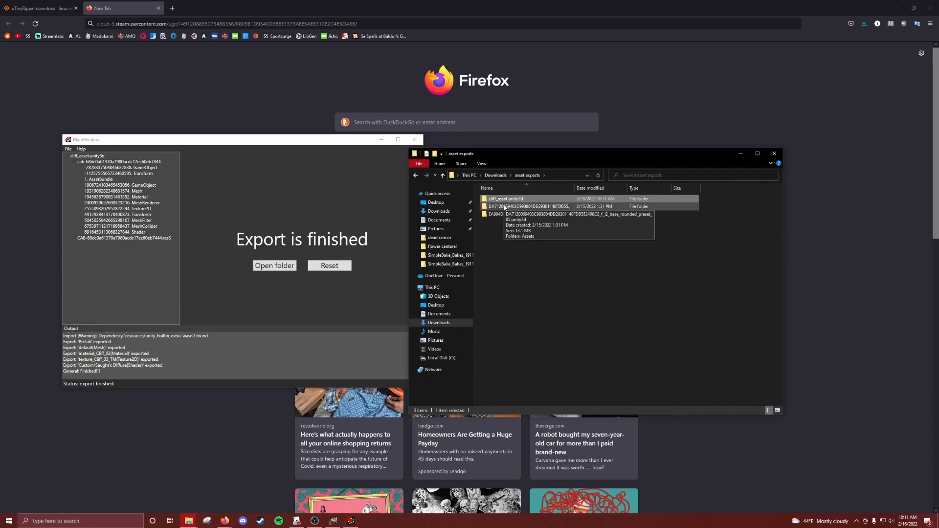
double_click(513, 199)
double_click(516, 199)
double_click(513, 200)
double_click(504, 200)
double_click(500, 200)
double_click(499, 201)
click(499, 199)
click(513, 214)
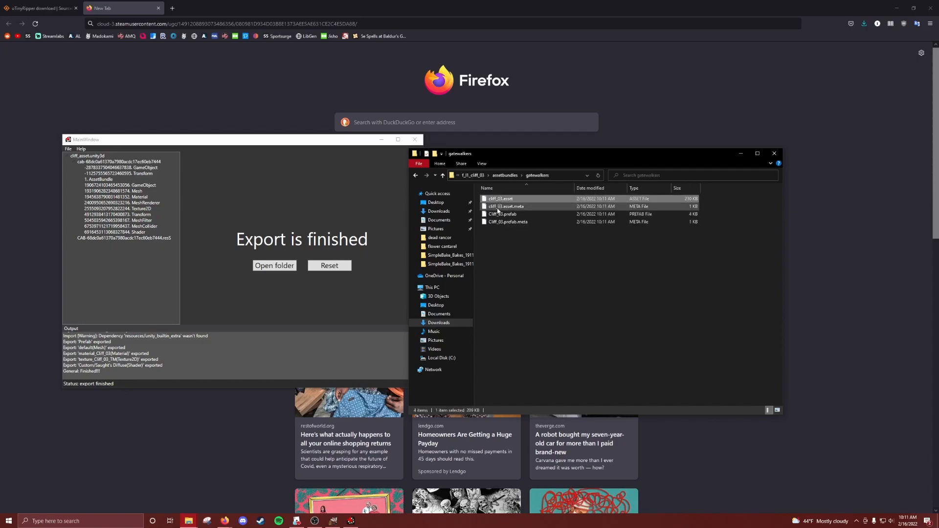
- Go back up to the exported Assets folder and open Texture2D to view the cliff texture
click(416, 175)
click(415, 176)
click(416, 175)
click(416, 175)
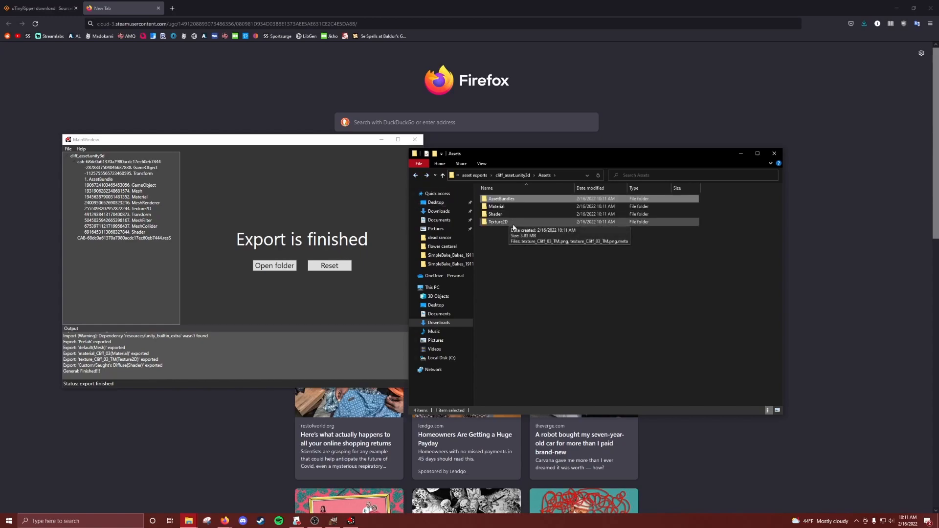
double_click(498, 222)
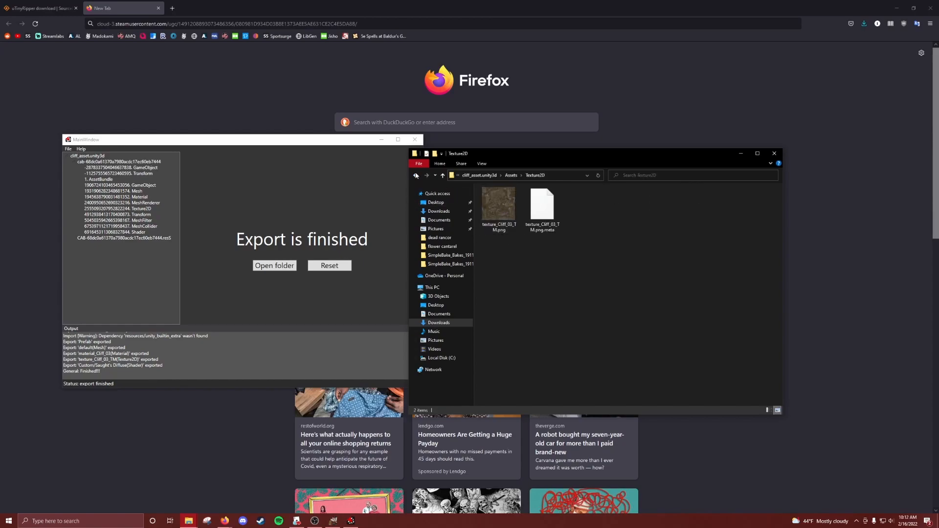
- Check the exported Shader folder and the cliff texture in Texture2D, and return to the Assets folder
key(alt+Left)
double_click(499, 214)
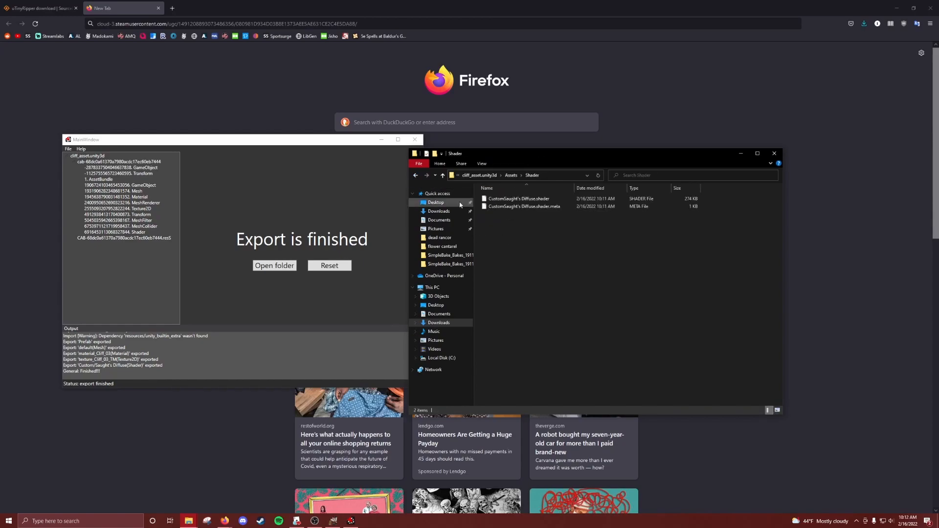
click(415, 176)
double_click(504, 222)
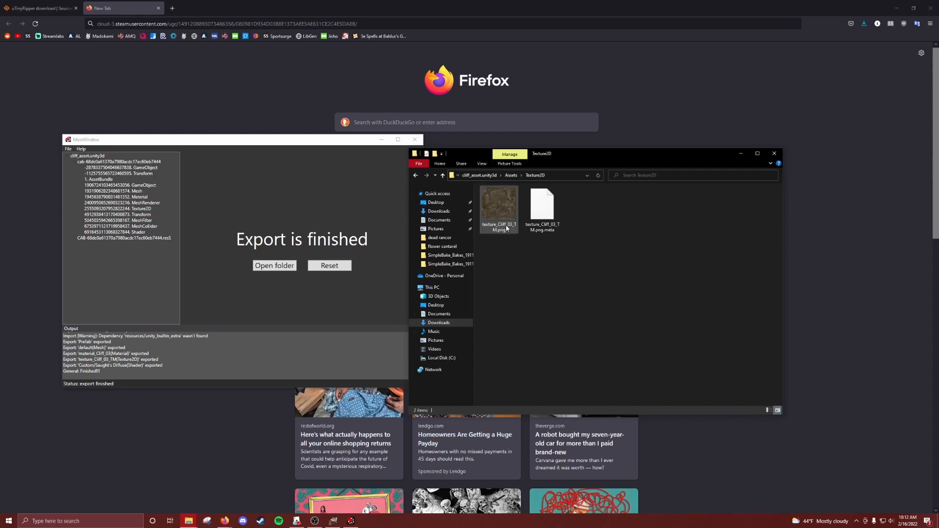
click(506, 209)
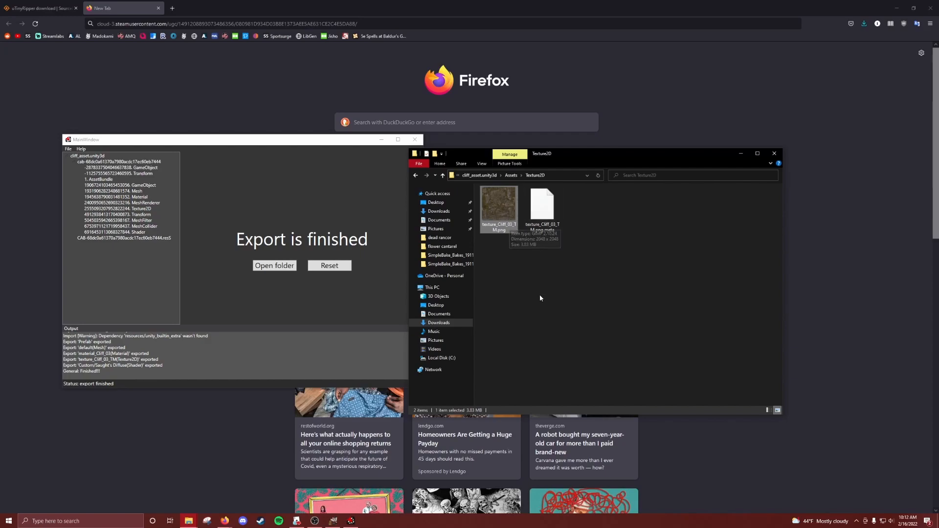
click(548, 309)
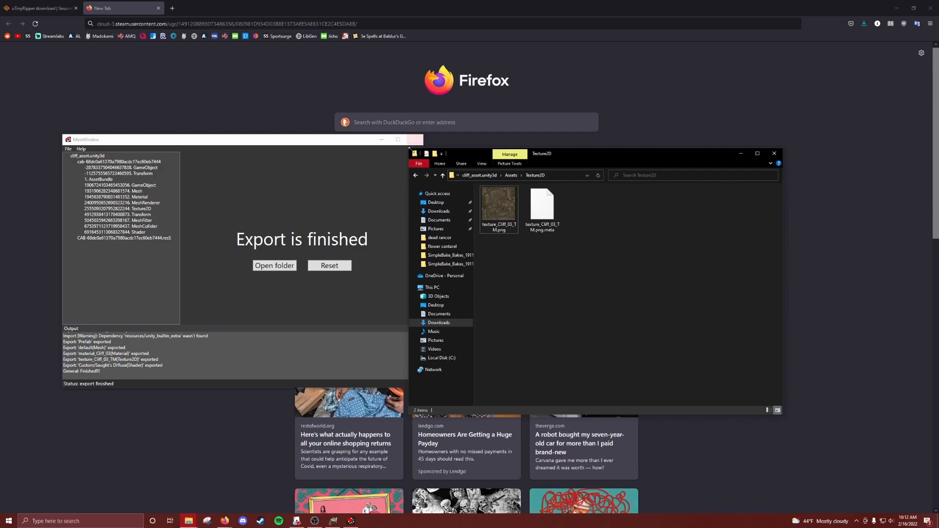
click(416, 175)
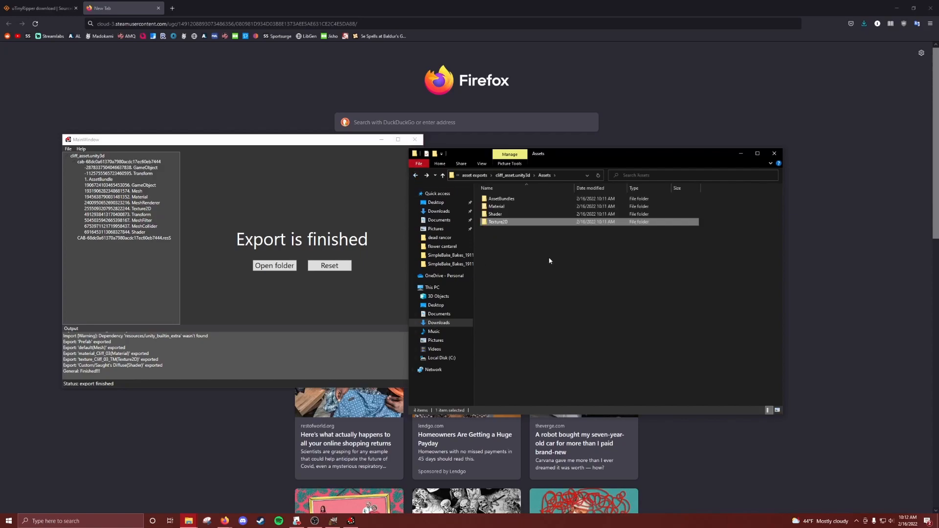
- Switch to Unity Hub and remove the existing project My project (1) from the projects list
key(super)
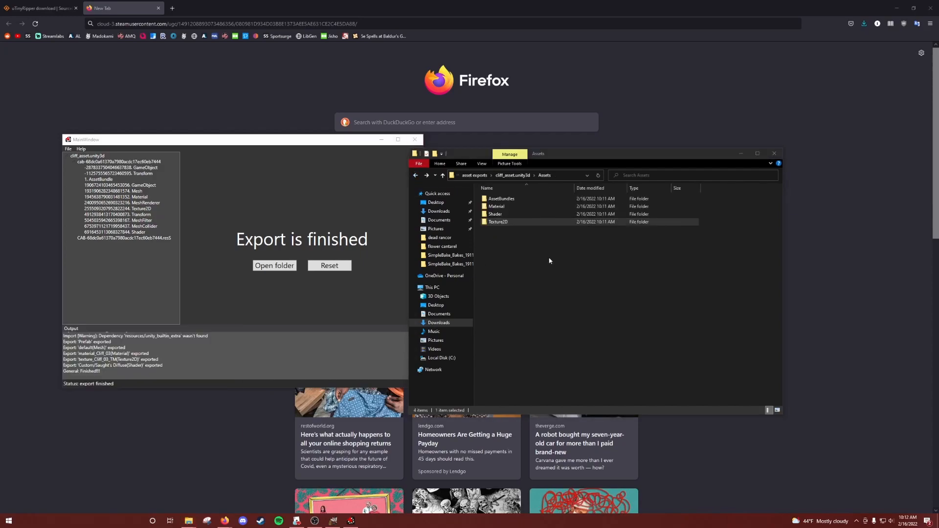
text(uni)
key(Return)
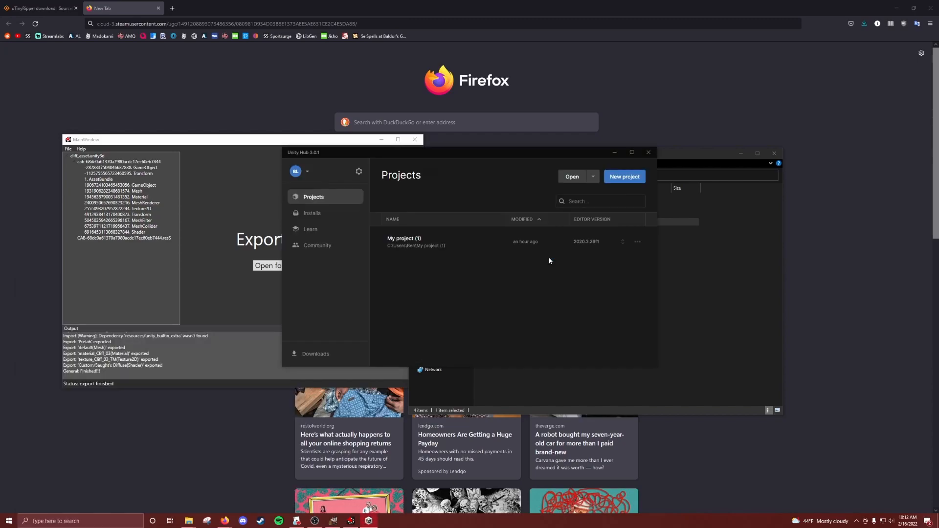
click(435, 244)
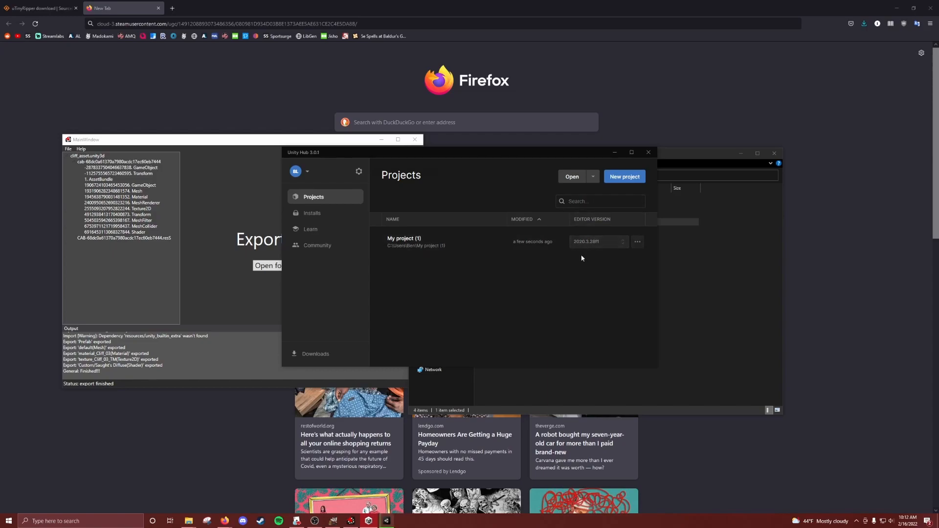
click(636, 242)
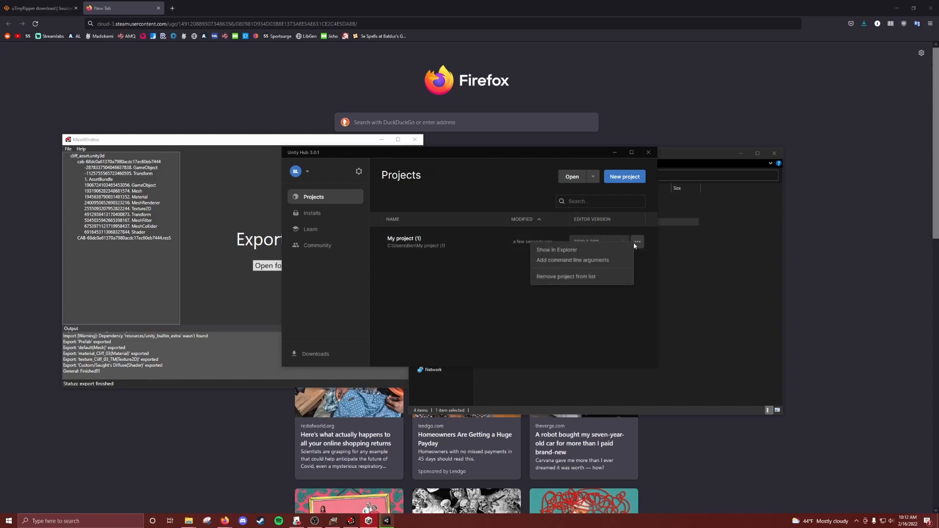
click(552, 277)
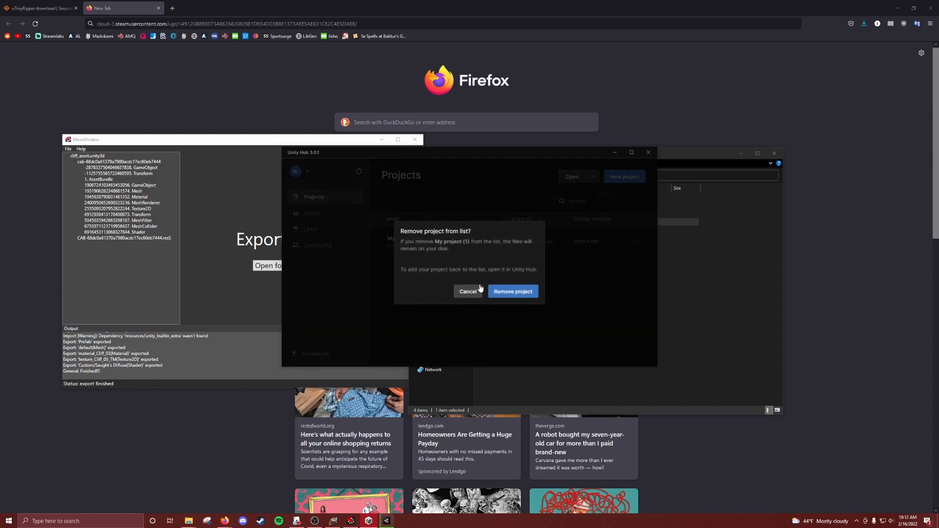
click(515, 291)
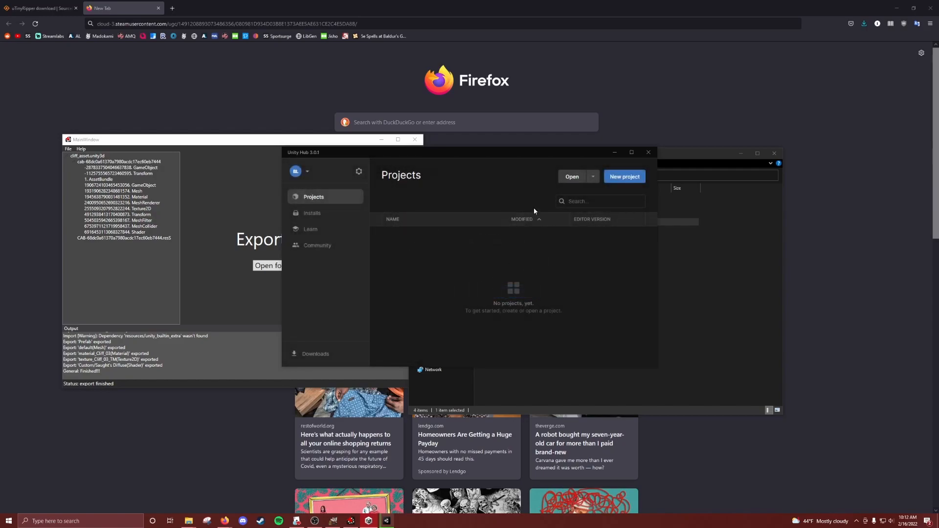
- Start a new 3D project and set its location to a new folder named unity project inside Downloads
click(624, 177)
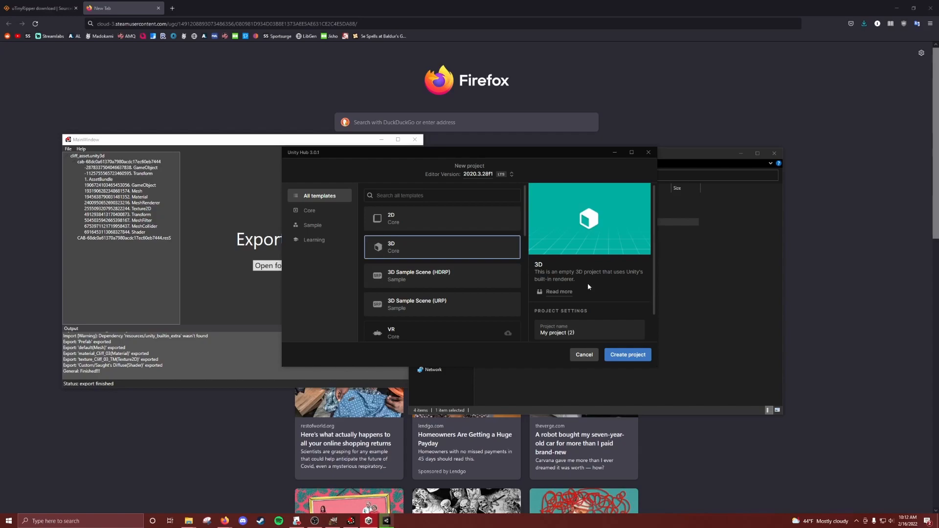
scroll(588, 287, down, 1)
click(934, 6)
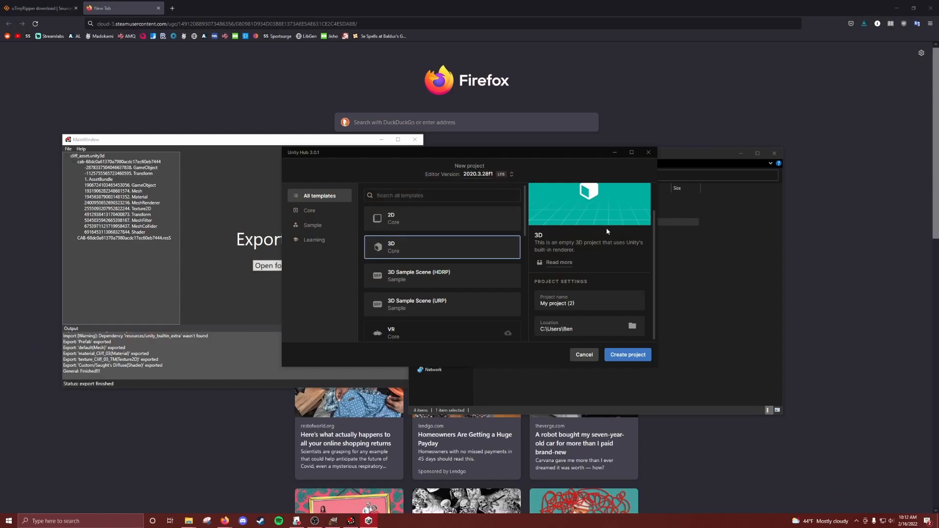
click(611, 302)
click(638, 334)
click(315, 212)
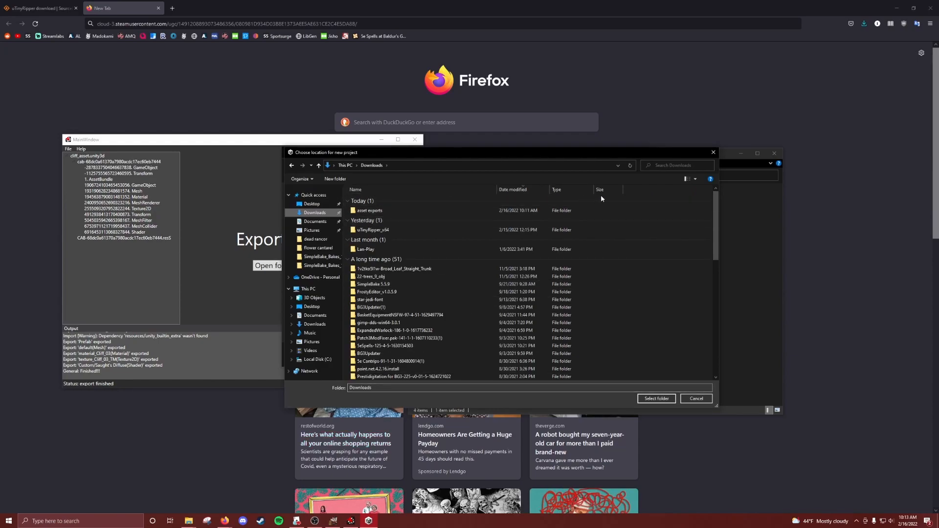
click(335, 179)
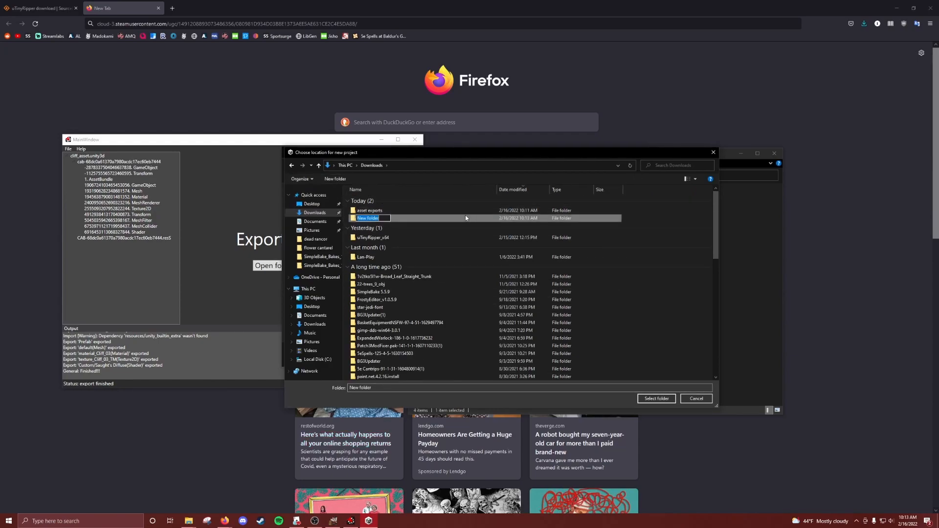
text(unity project)
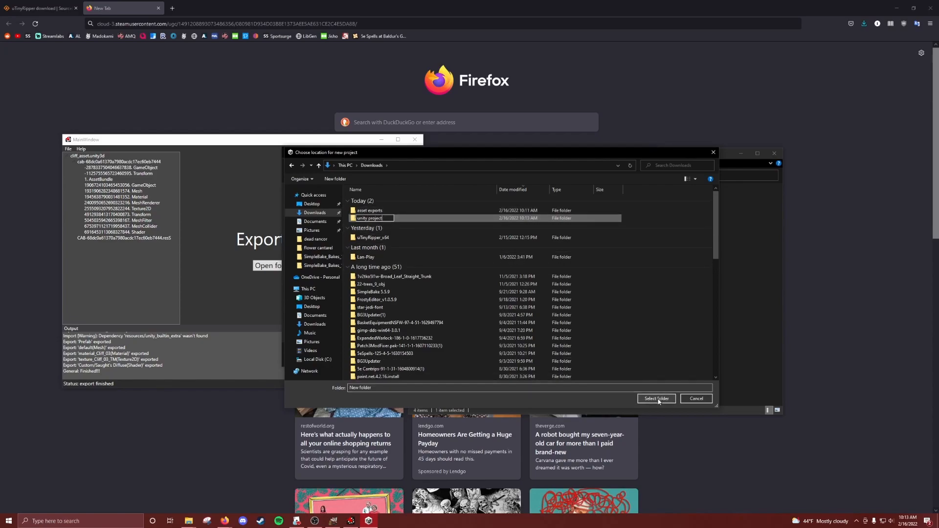
click(407, 217)
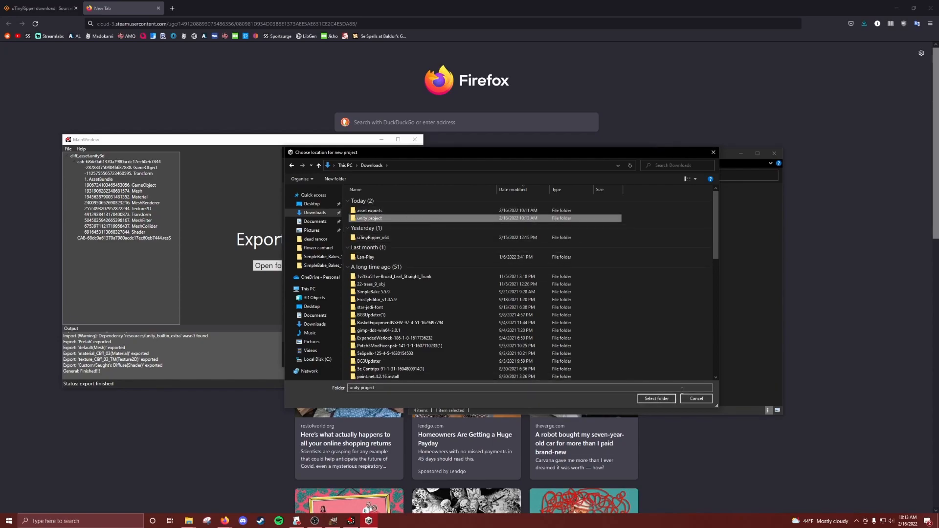
click(656, 398)
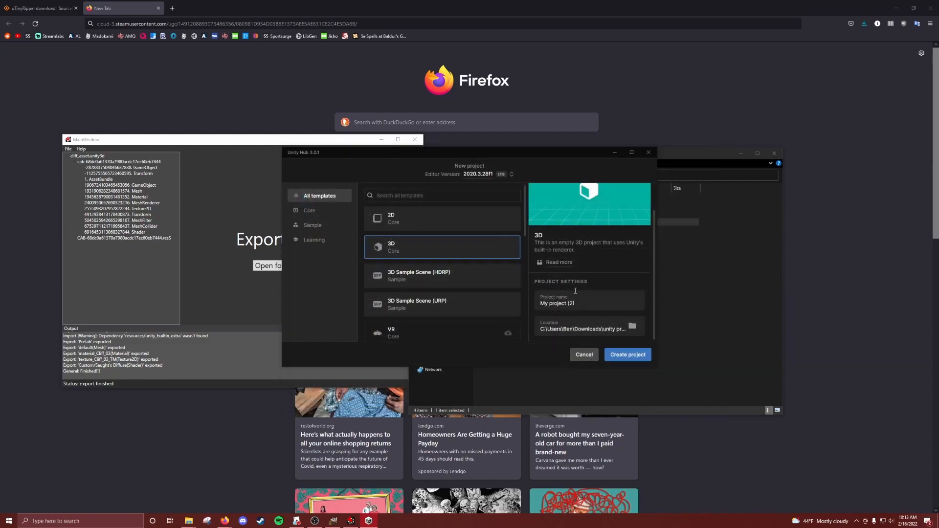
- Name the new project cliff project and create it
triple_click(586, 304)
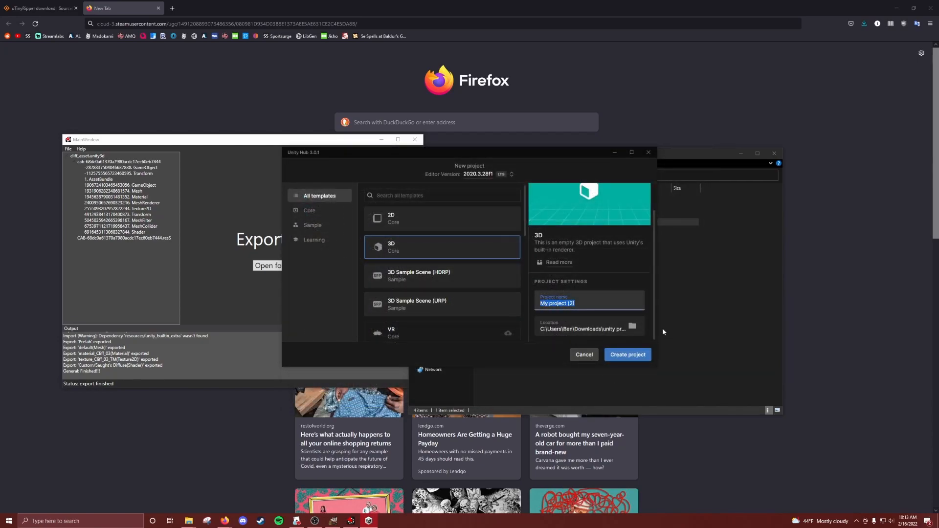
text(cliff project)
click(641, 354)
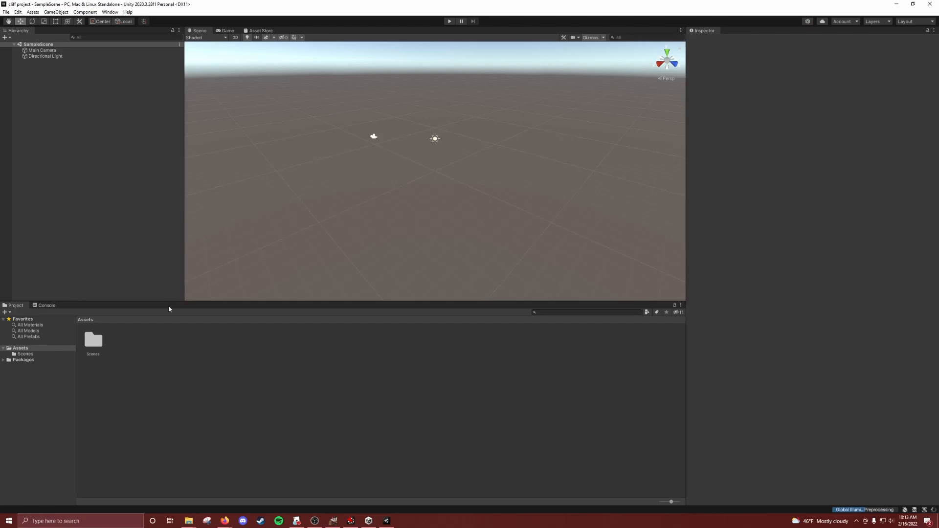
- Enlarge the scene view and install the FBX Exporter package from the Unity Registry, searching for fbx
drag(169, 303, 169, 350)
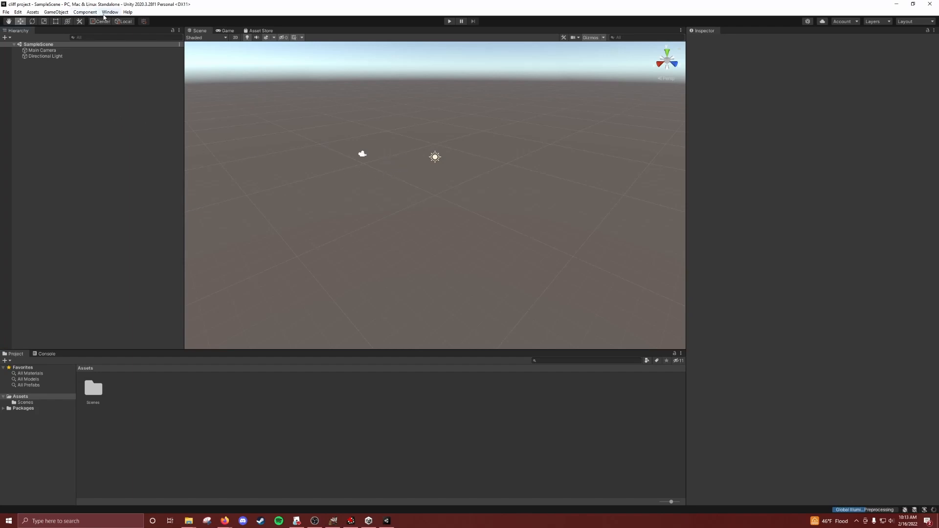
click(116, 14)
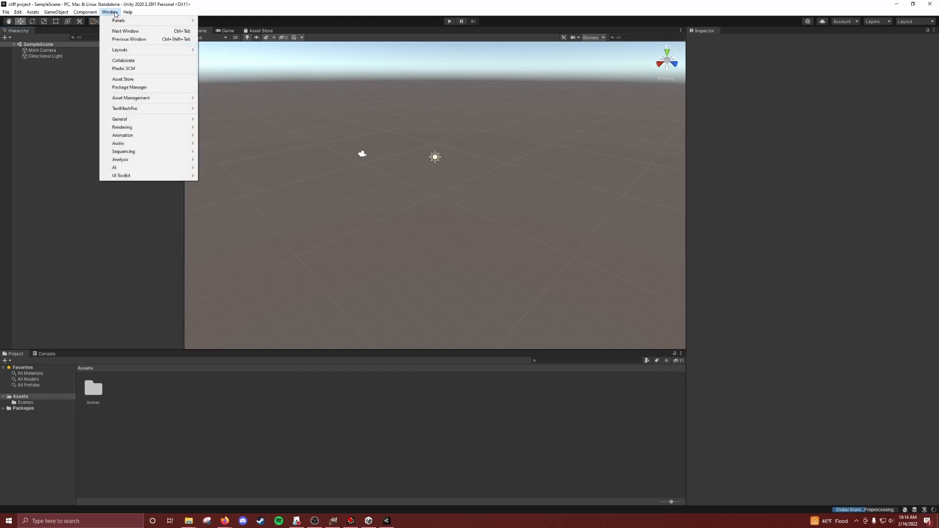
click(129, 87)
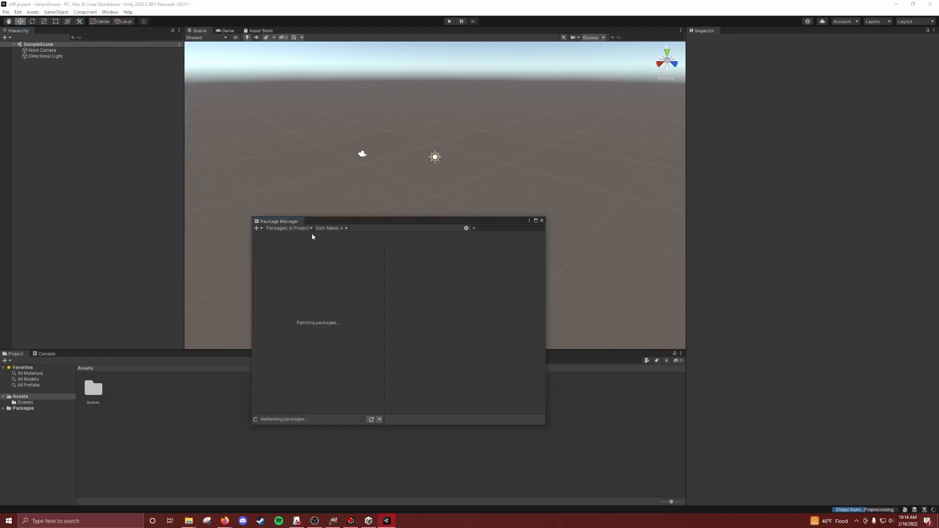
click(292, 227)
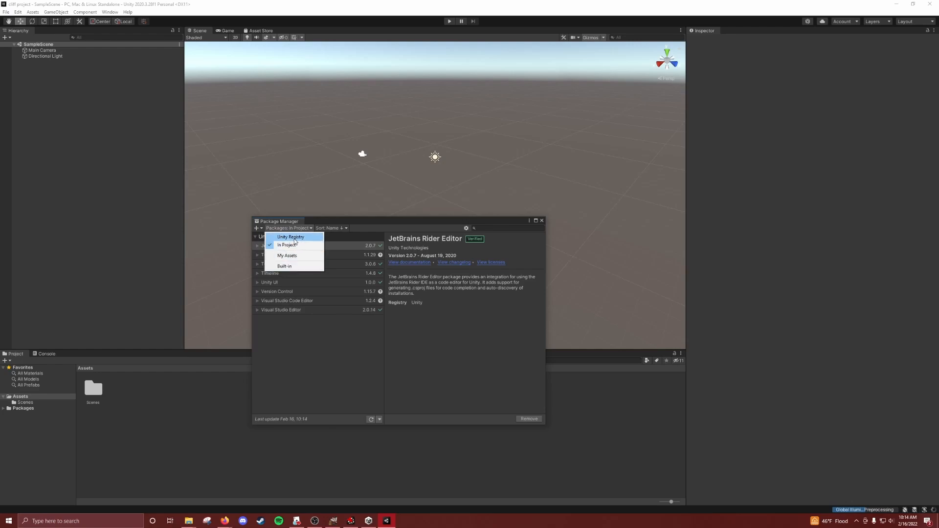
click(294, 238)
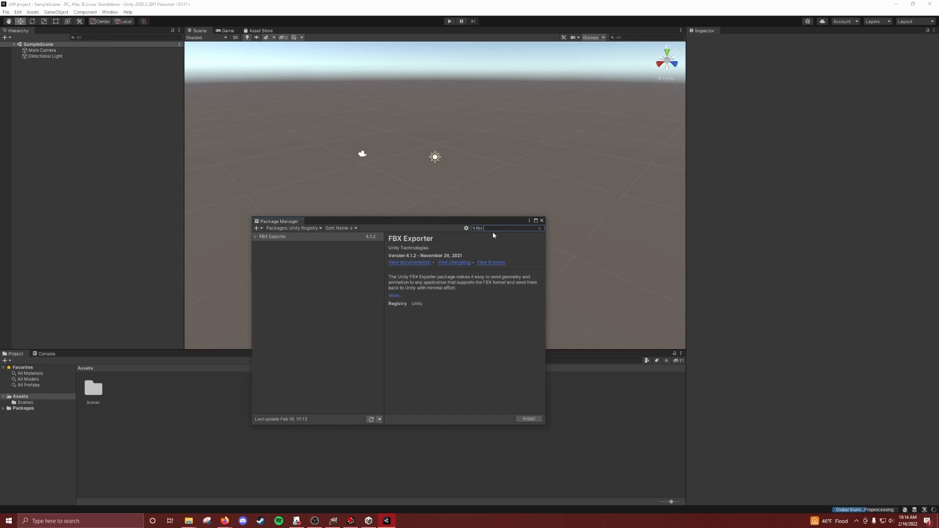
click(267, 237)
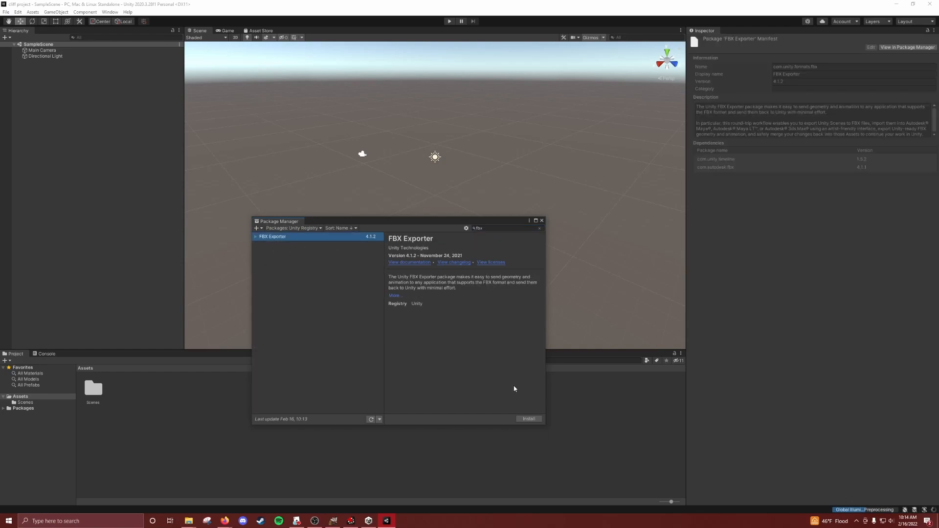
click(526, 419)
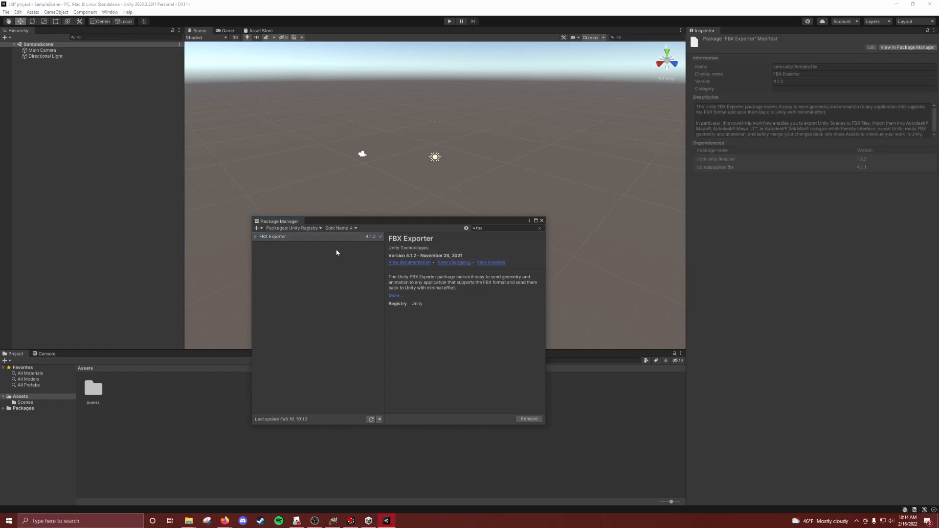
click(541, 220)
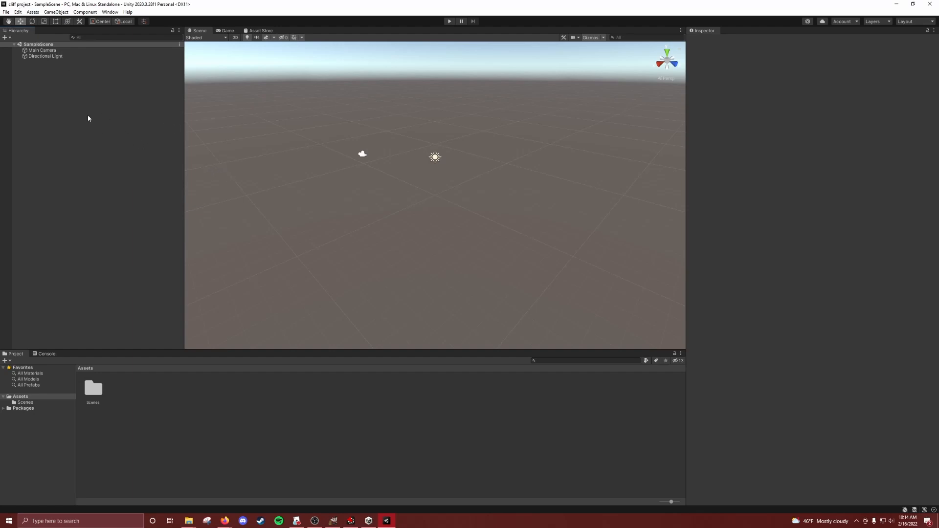
- Delete the Main Camera and Directional Light from SampleScene
click(46, 51)
click(49, 44)
click(51, 51)
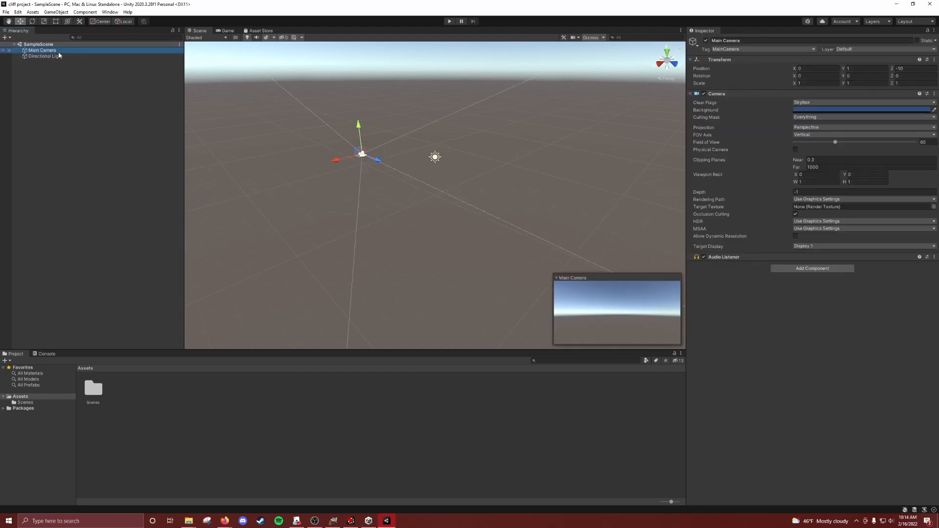
shift+click(58, 55)
key(Delete)
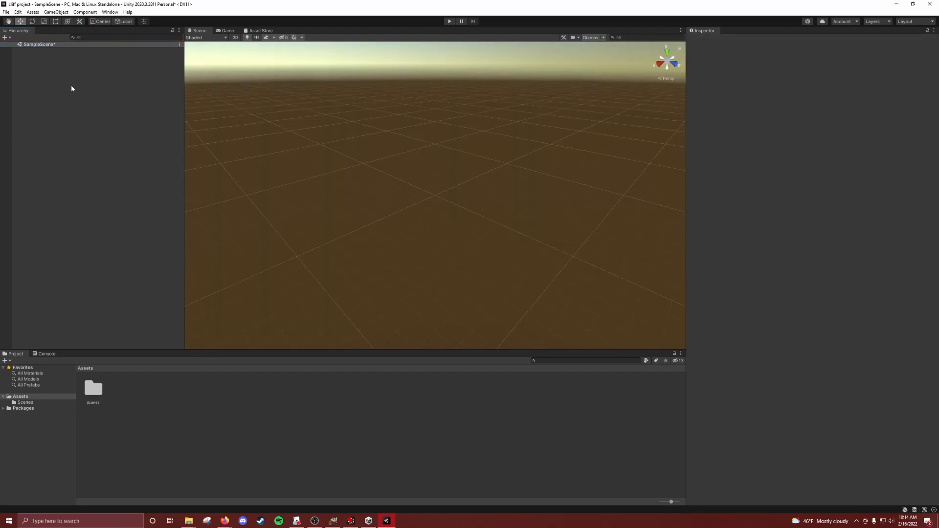
click(38, 45)
click(362, 141)
- Import the cliff_asset.unity3d folder from asset exports into the project's Assets
mouse_move(189, 521)
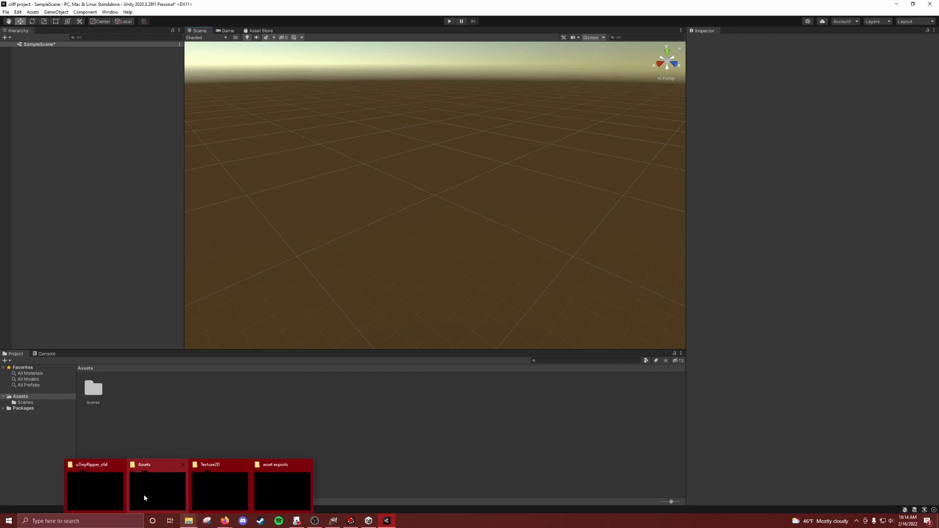
click(170, 497)
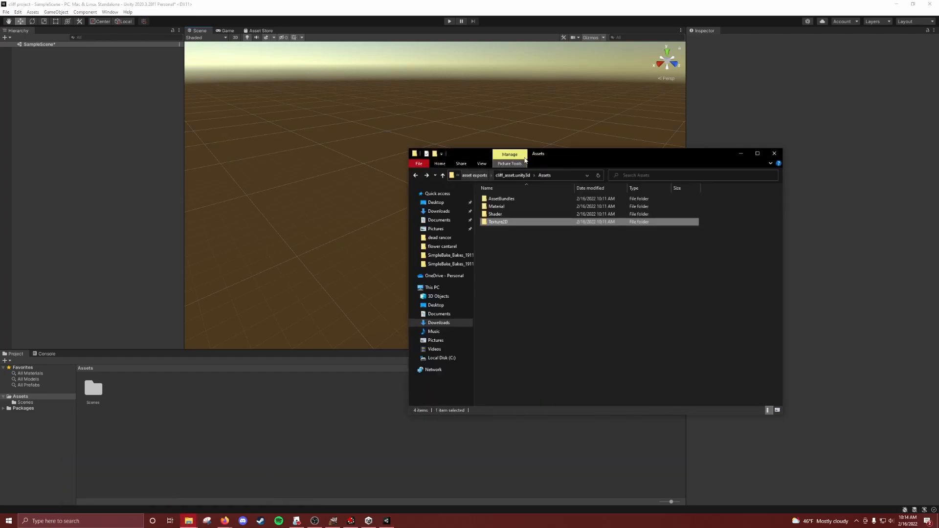
click(505, 176)
click(501, 178)
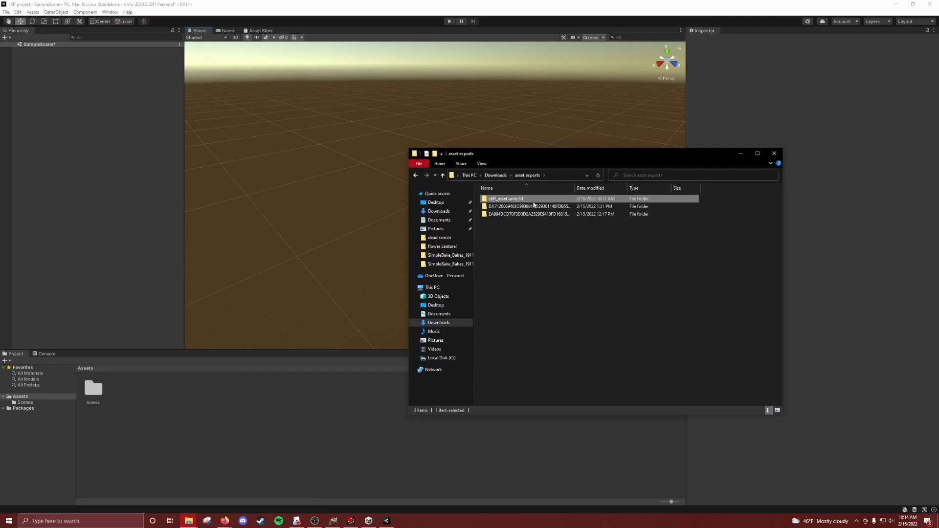
drag(532, 199, 133, 391)
click(189, 408)
- Expand the imported cliff_asset.unity3d folder down through AssetBundles and open its gatewalkers folder
double_click(94, 389)
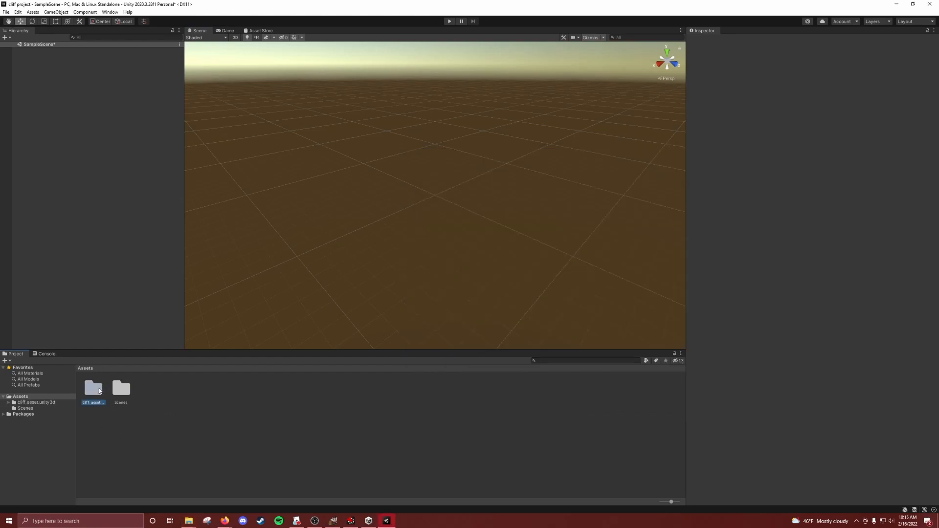
click(8, 403)
click(14, 409)
click(18, 414)
click(24, 420)
click(30, 426)
click(45, 432)
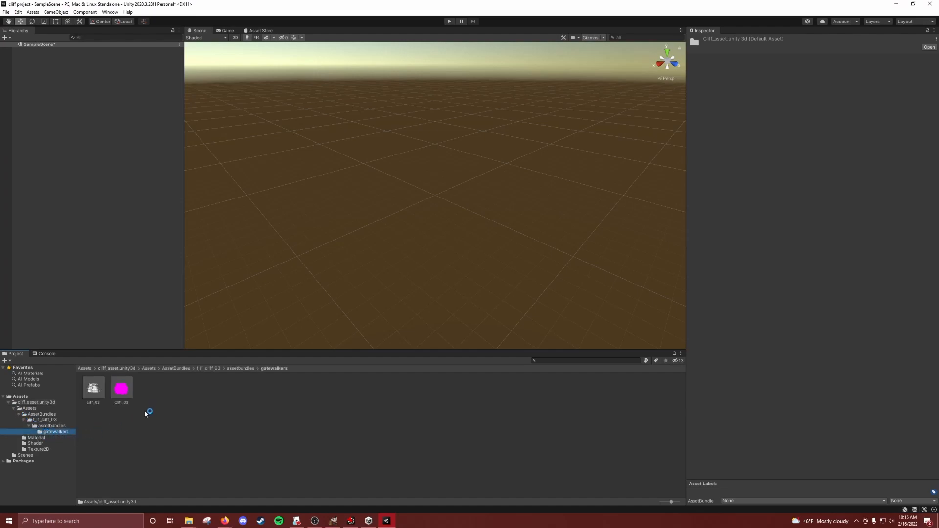
- Enlarge the asset browser area and reopen the gatewalkers folder inside the imported cliff asset's AssetBundles hierarchy
drag(289, 351, 289, 305)
click(29, 362)
click(37, 367)
click(40, 375)
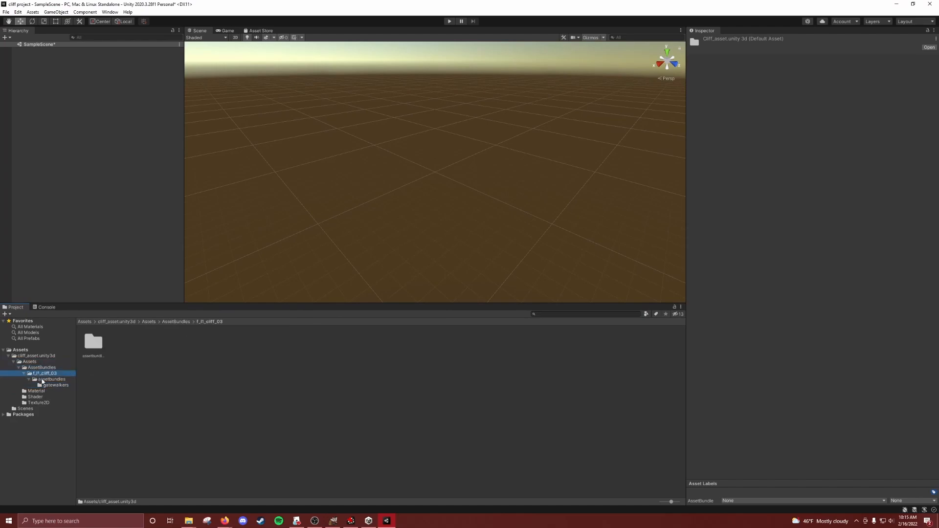
click(58, 384)
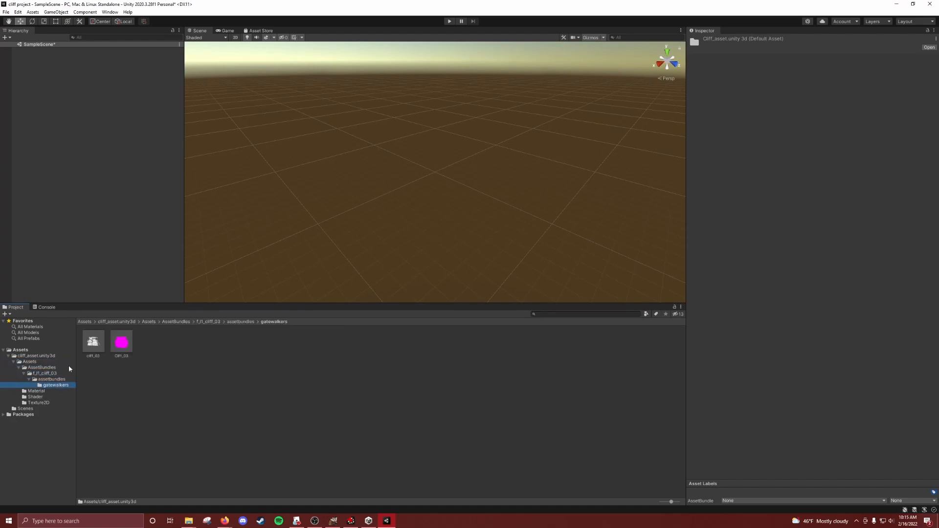
- Compare the cliff_03 mesh with the pink Cliff_03 prefab and place the mesh asset into the scene
click(94, 343)
click(120, 347)
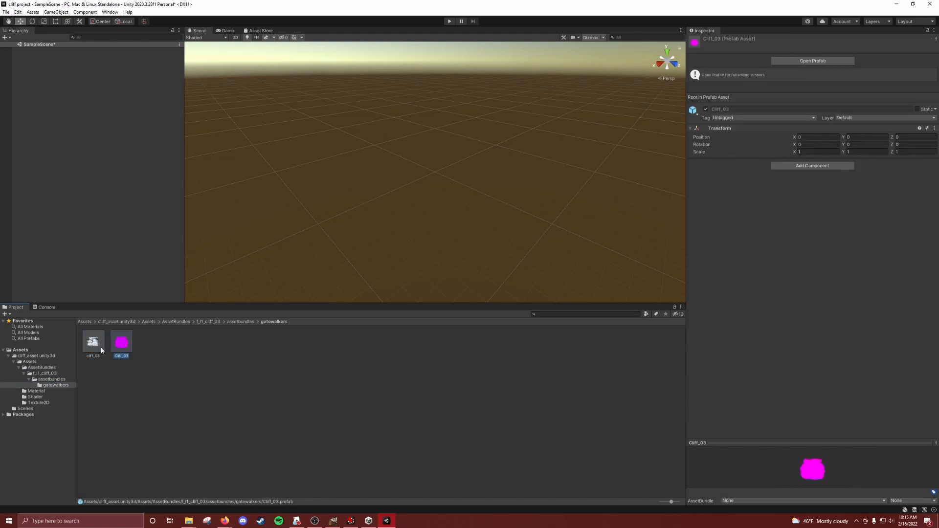
click(102, 350)
click(122, 348)
click(92, 345)
drag(99, 345, 440, 196)
- Examine the placed cliff_03 mesh in the scene from several angles and distances
middle_drag(451, 239, 489, 268)
mouse_move(489, 268)
right_down()
mouse_move(470, 243)
mouse_move(477, 269)
right_up()
scroll(477, 269, down, 3)
middle_drag(605, 286, 470, 259)
right_drag(470, 261, 442, 254)
scroll(442, 253, down, 3)
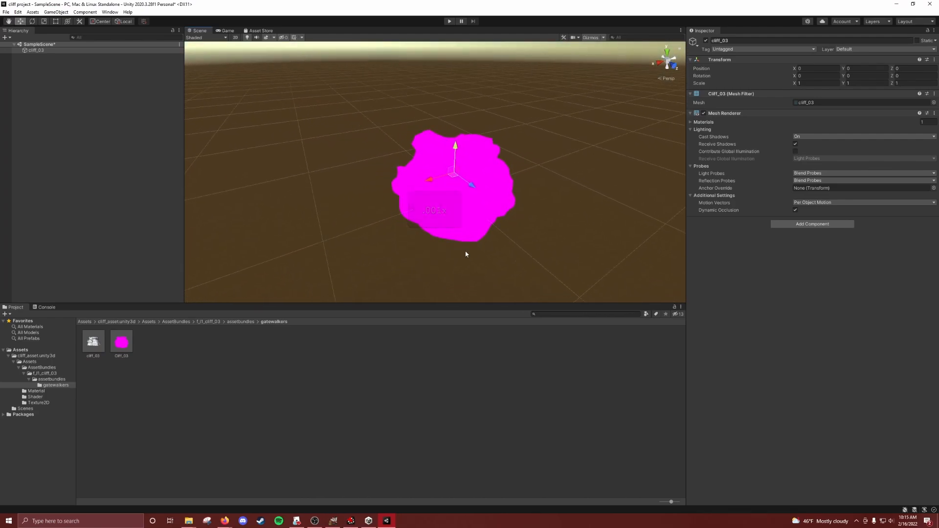
scroll(498, 262, up, 3)
mouse_move(534, 269)
middle_down()
mouse_move(486, 256)
mouse_move(524, 255)
middle_up()
right_drag(544, 239, 471, 226)
mouse_move(567, 234)
middle_down()
mouse_move(507, 228)
mouse_move(572, 230)
middle_up()
right_drag(572, 230, 475, 235)
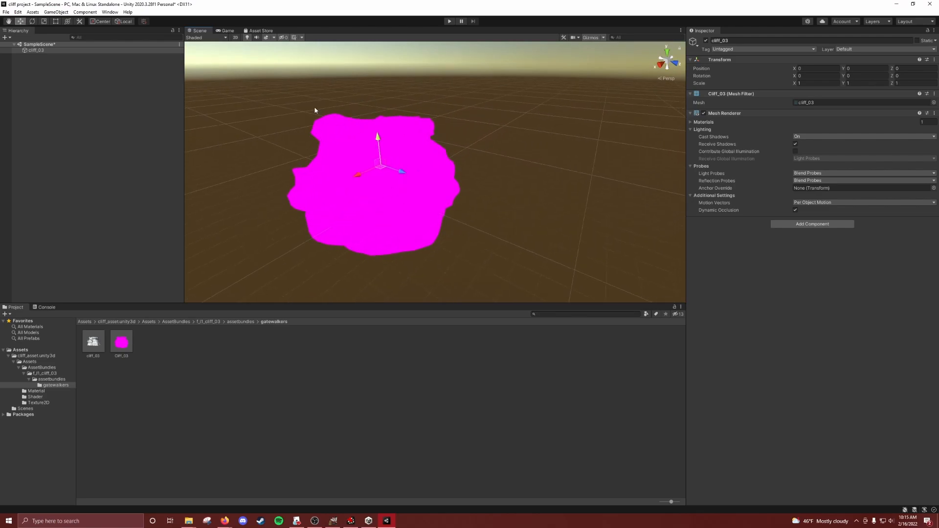
- Select the cliff_03 mesh in the scene and open its conversion options with Convert To FBX Prefab Variant
click(200, 118)
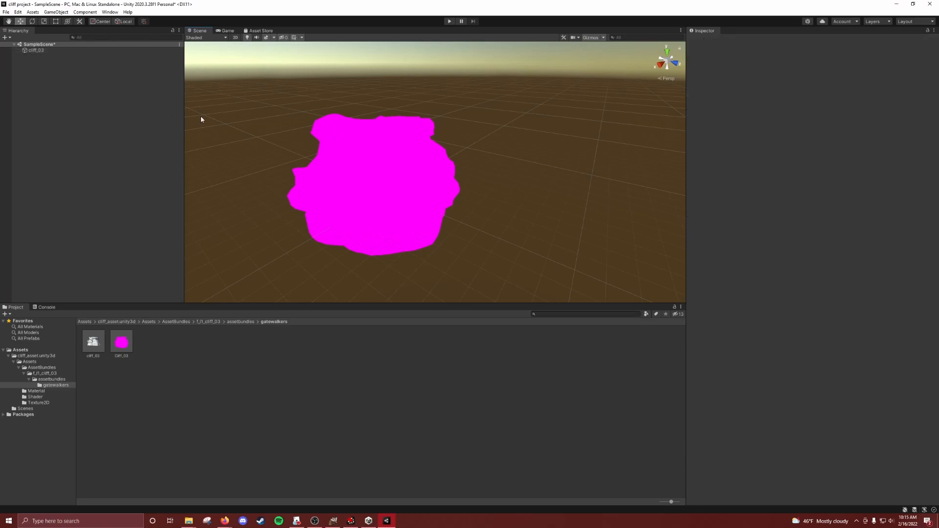
click(341, 193)
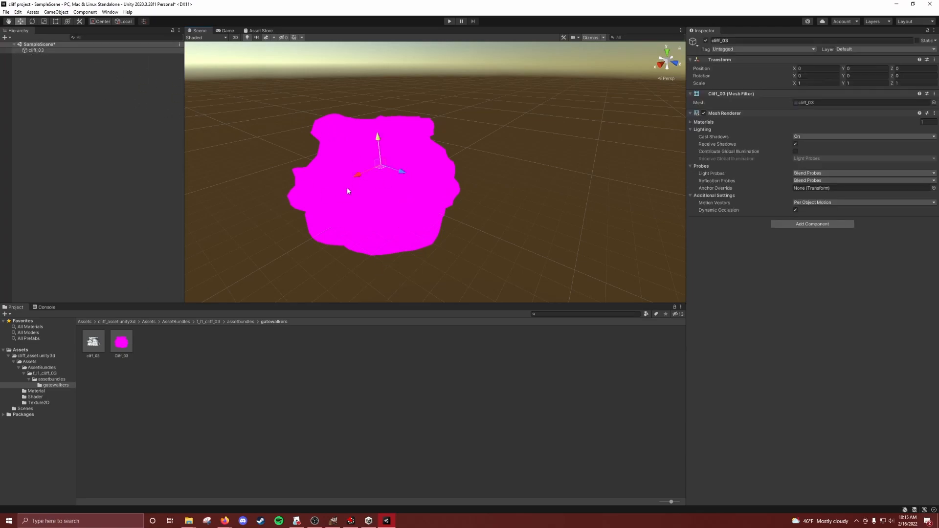
click(32, 13)
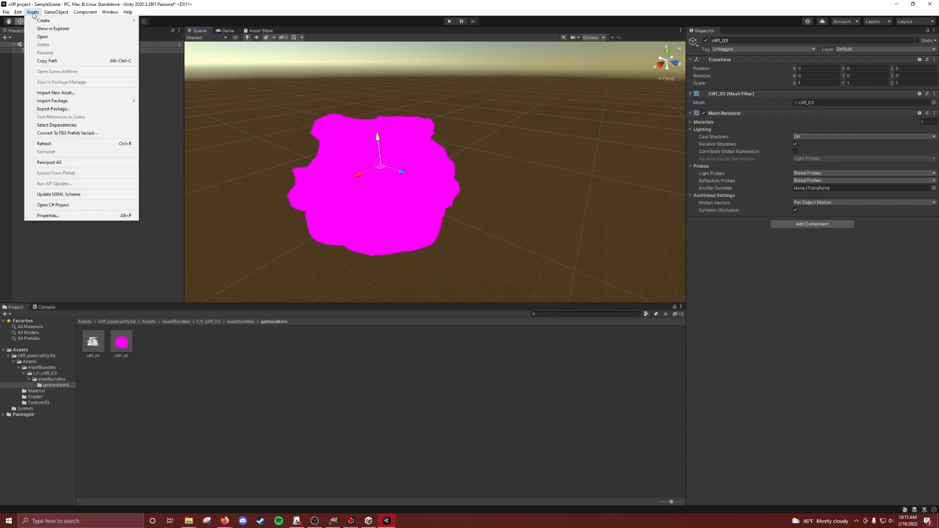
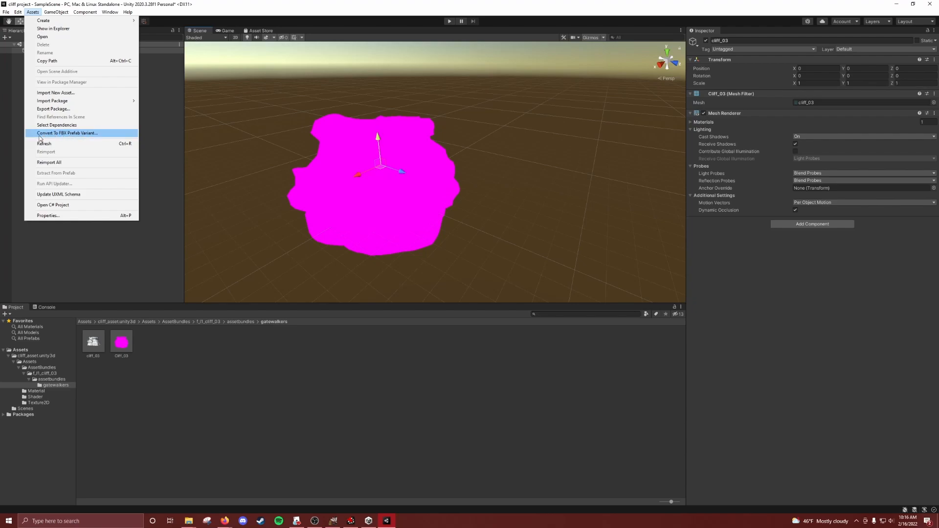
click(69, 137)
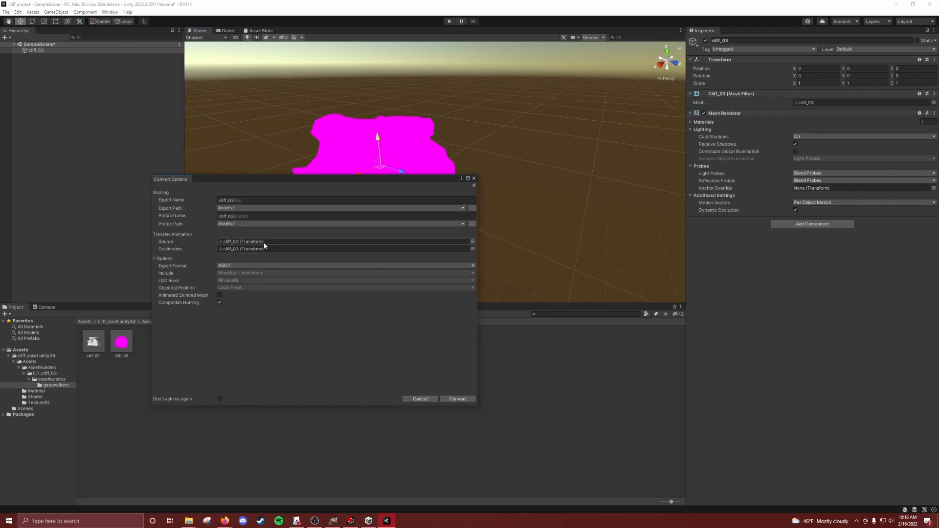
- Set both the FBX export name and the prefab name to cliff
drag(235, 200, 220, 200)
click(187, 198)
click(233, 200)
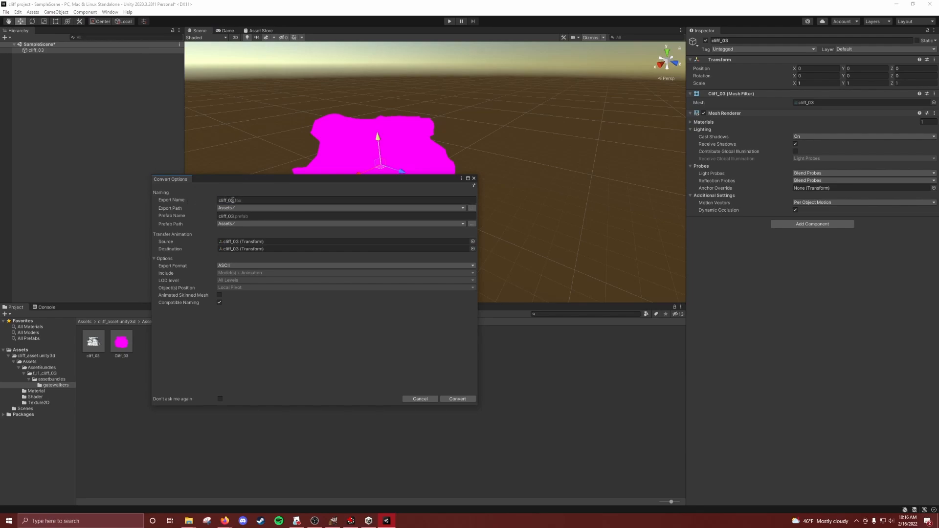
click(236, 200)
drag(233, 200, 223, 201)
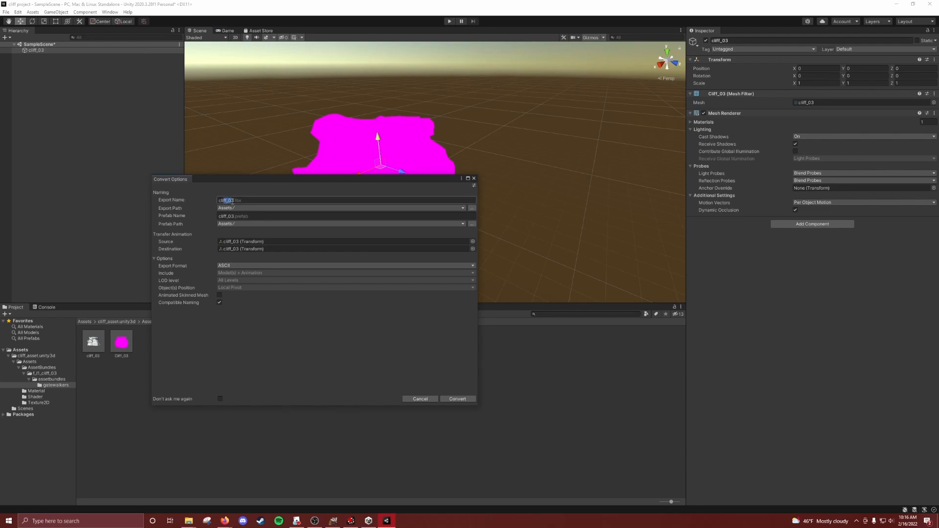
click(181, 198)
text(cliff)
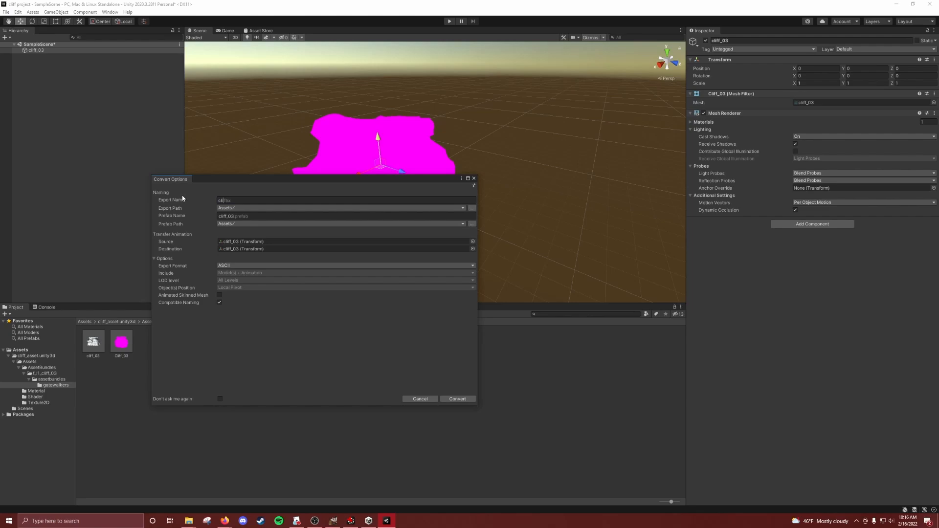
click(233, 215)
text(cliff)
click(471, 208)
drag(386, 151, 674, 268)
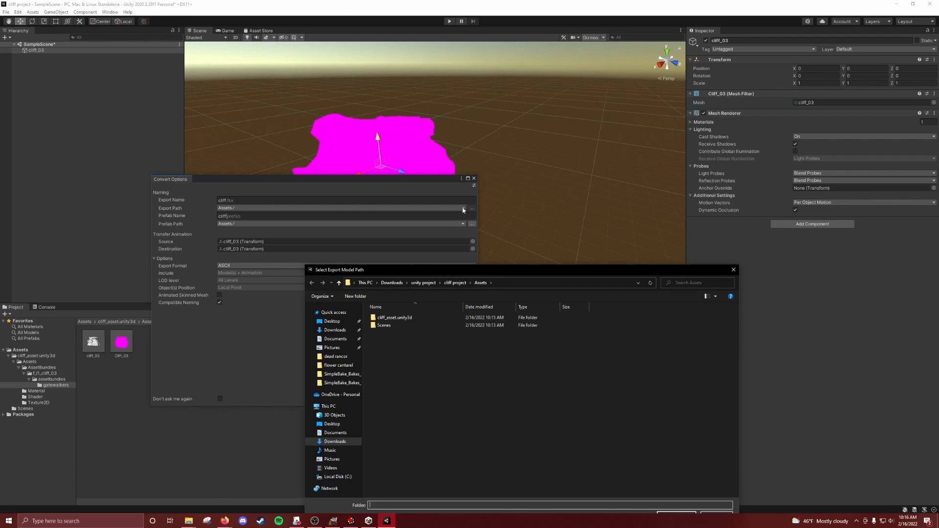
drag(632, 270, 662, 242)
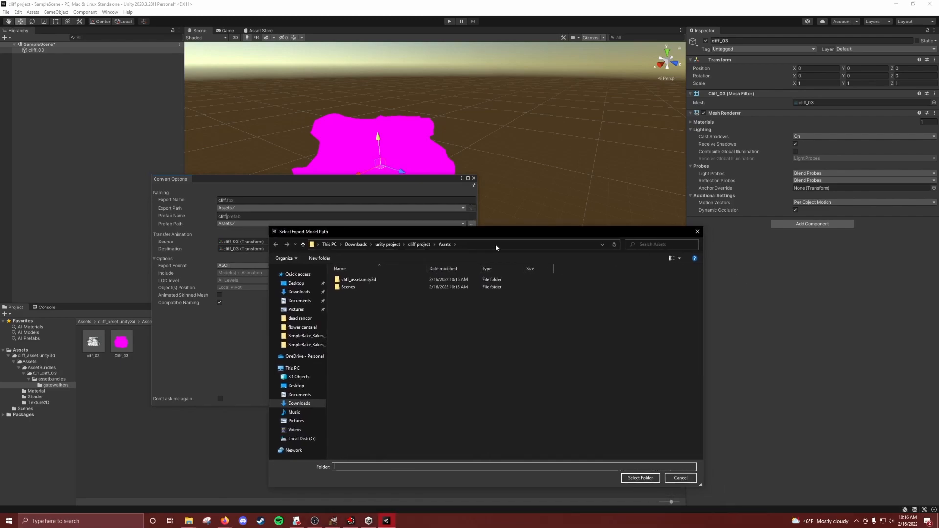
click(494, 245)
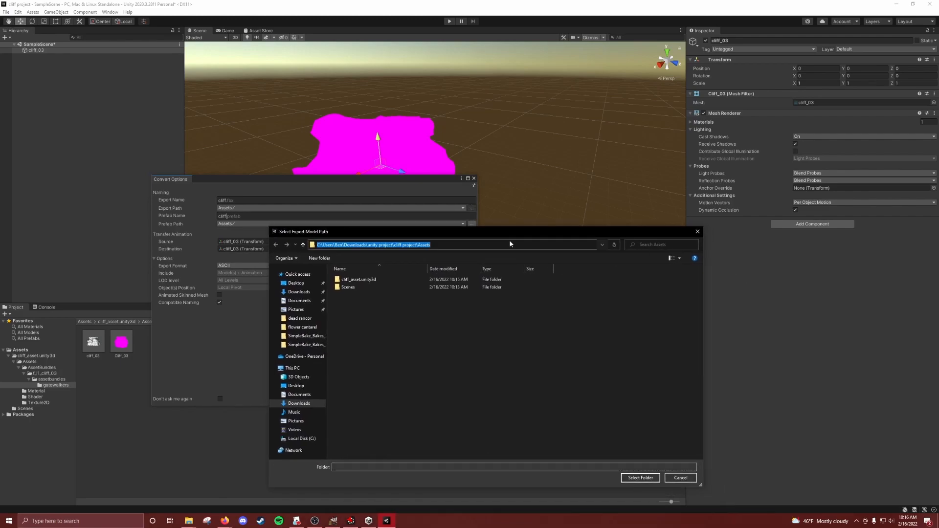
click(680, 478)
- Set the FBX export path to the project's Assets/Scenes folder
click(472, 208)
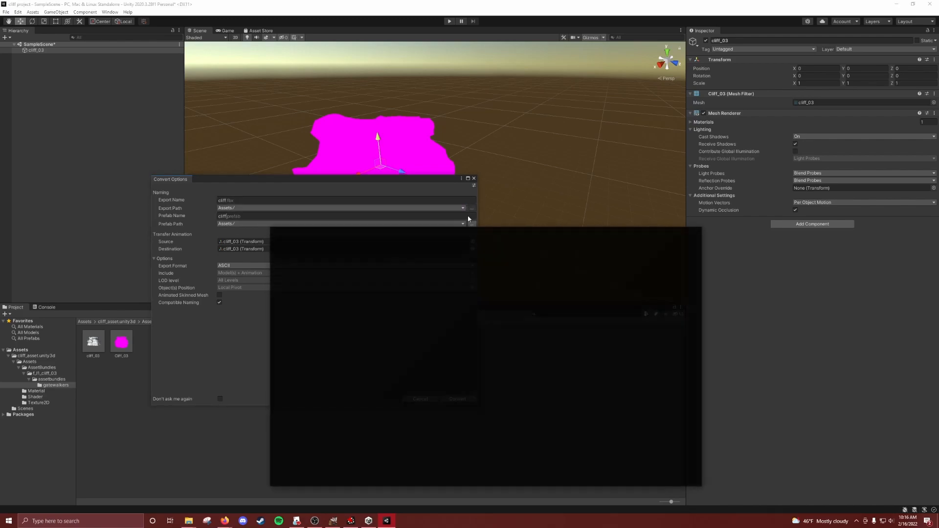
double_click(349, 288)
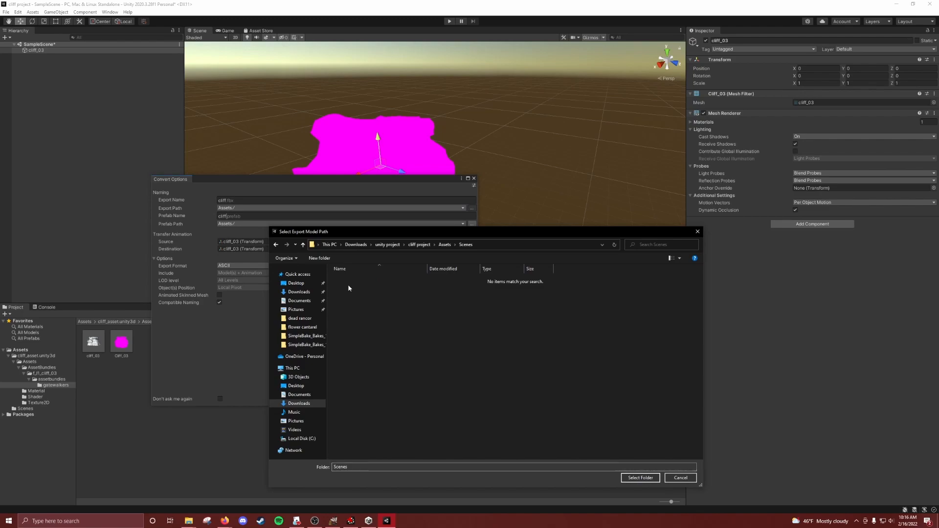
click(640, 478)
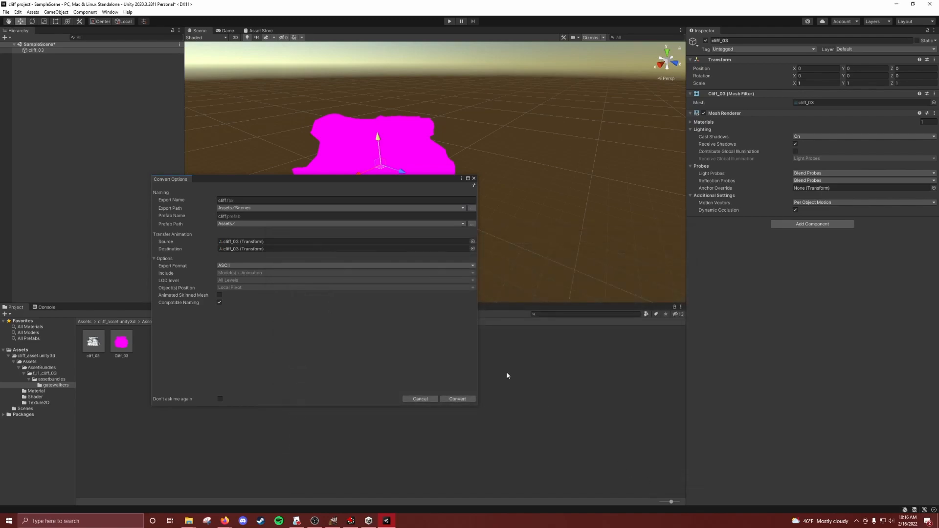
- Try to set the FBX export path to the asset exports folder in Downloads, and check the available export paths
click(472, 209)
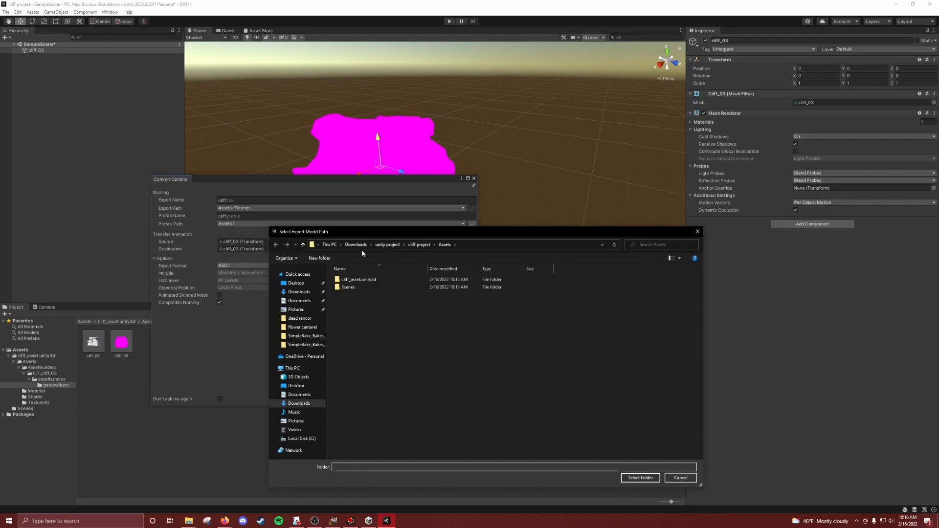
click(349, 244)
double_click(359, 296)
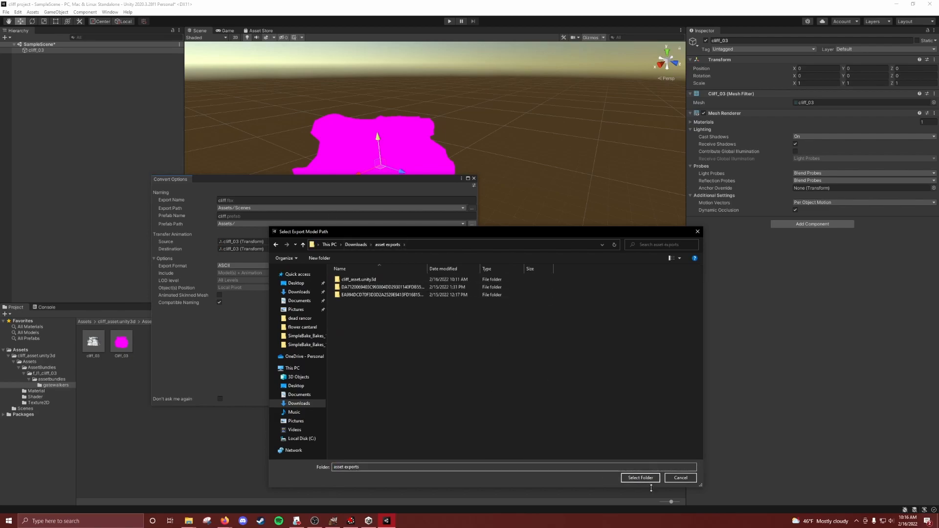
click(641, 478)
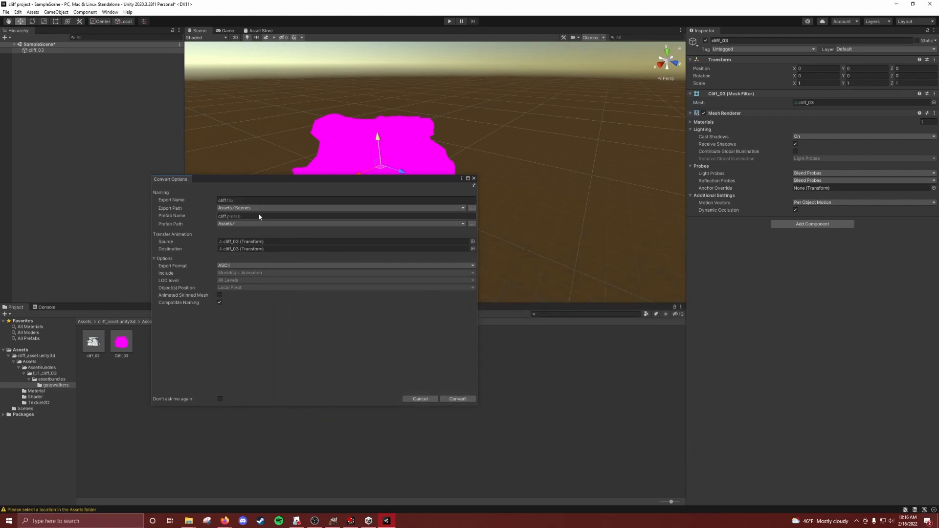
click(223, 209)
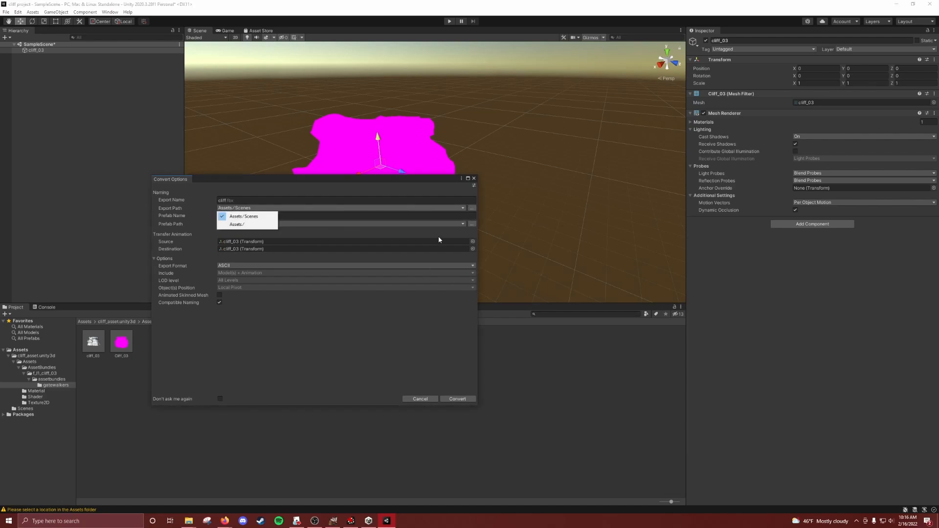
click(438, 240)
- Copy the address of the cliff project's Assets folder and choose that folder as the FBX export path
click(472, 209)
click(476, 244)
key(ctrl+c)
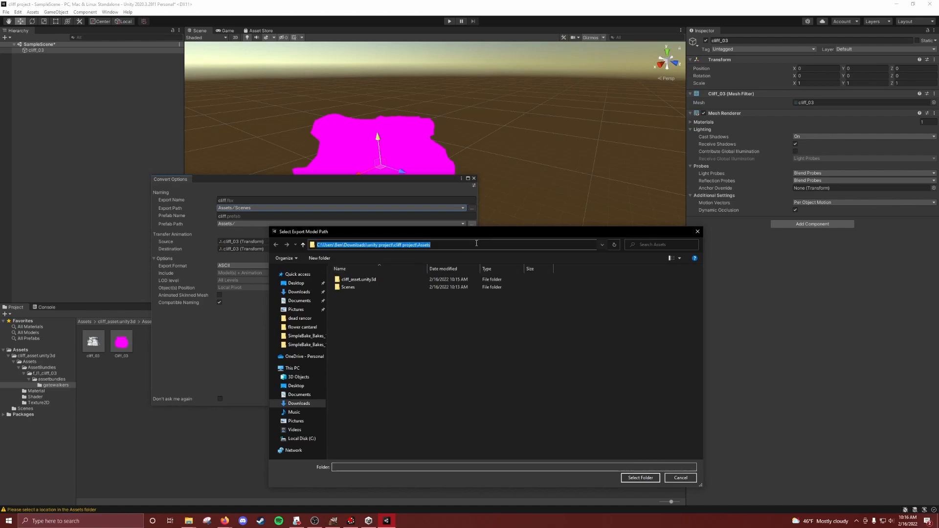
click(646, 478)
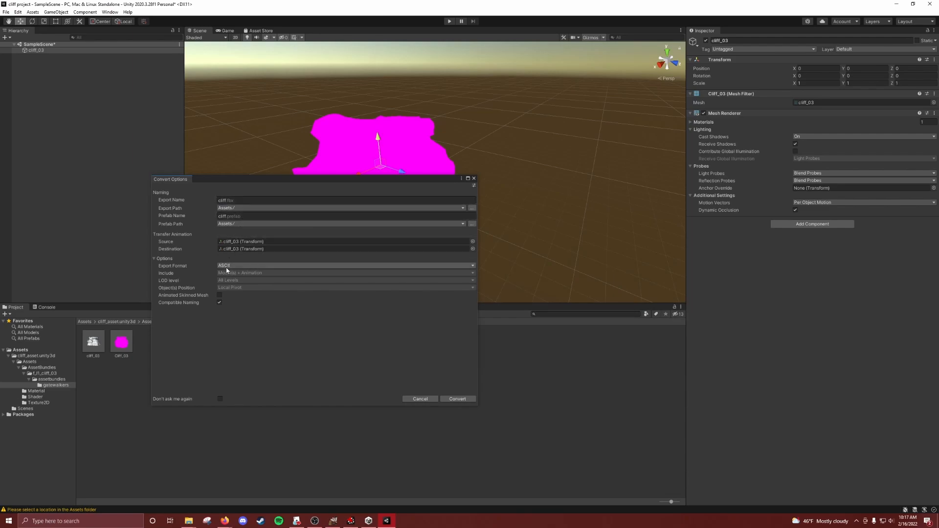
- Set the export format to Binary and convert the cliff to FBX, turning off Compatible Naming
click(226, 267)
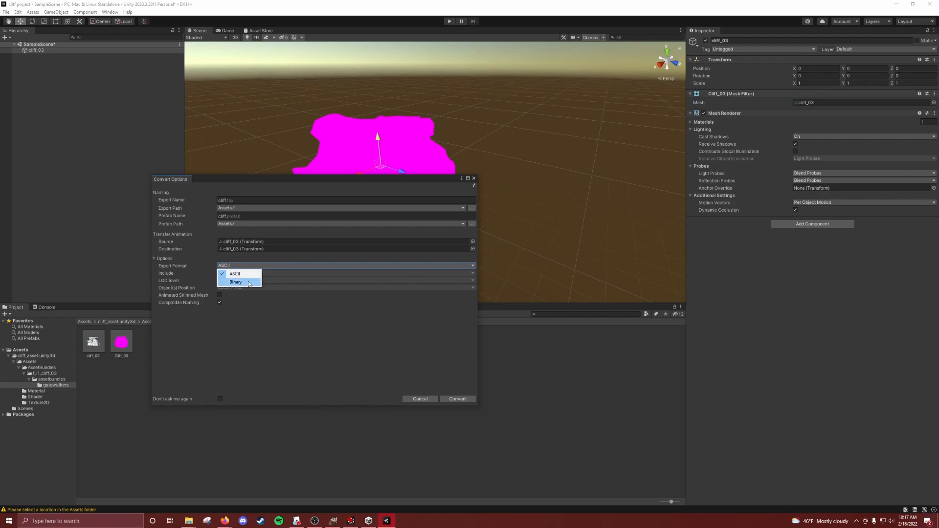
click(247, 283)
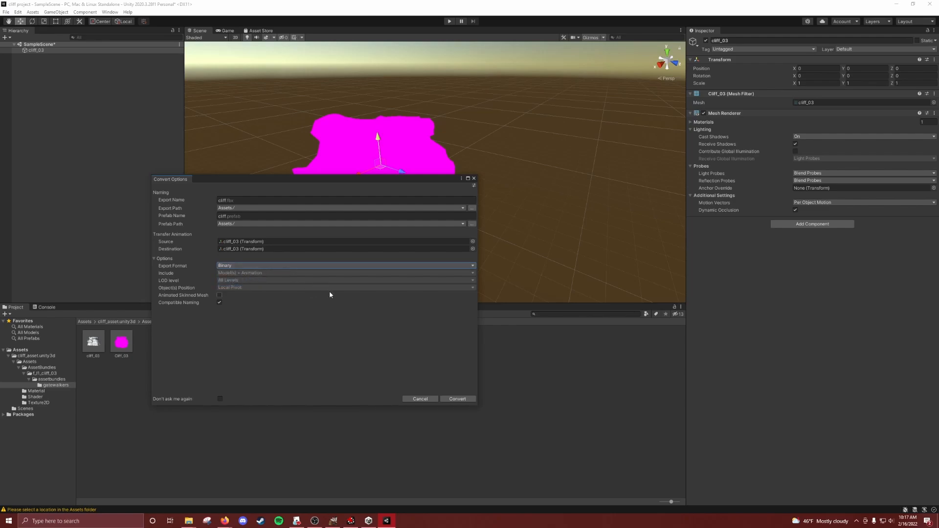
click(457, 400)
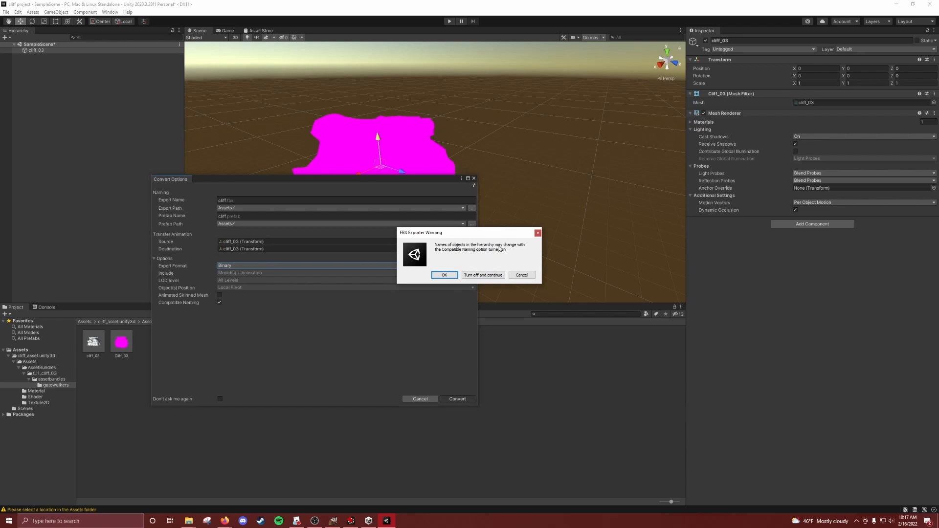
click(481, 276)
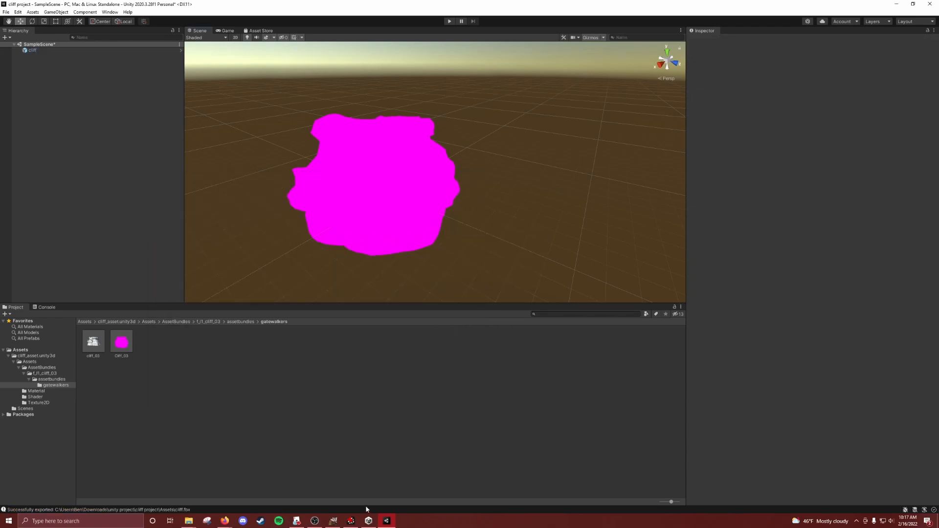
- Switch to File Explorer and bring up a second folder window beside the asset exports window
key(alt+Tab)
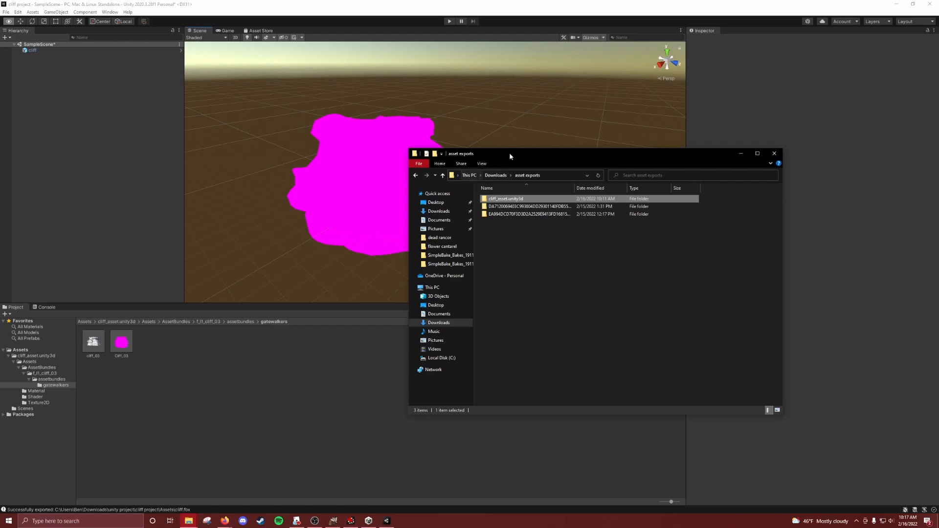
drag(509, 153, 391, 182)
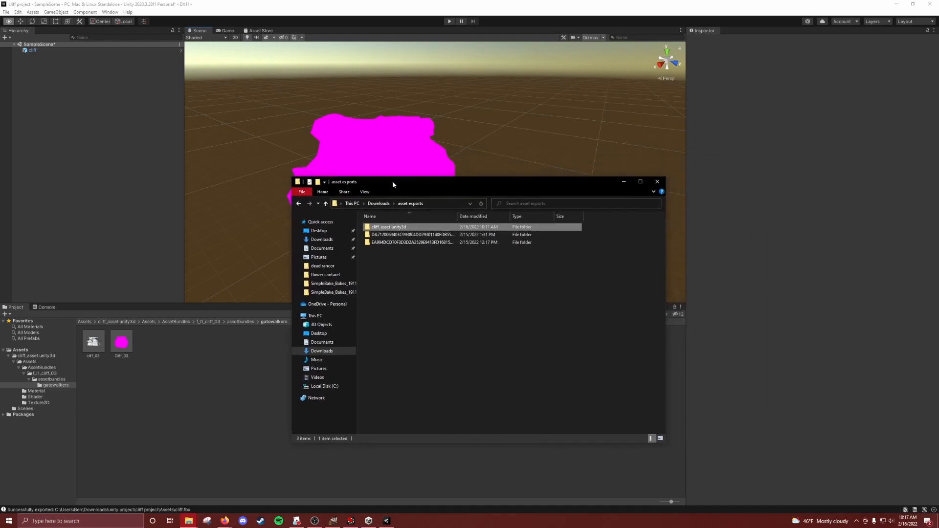
click(189, 521)
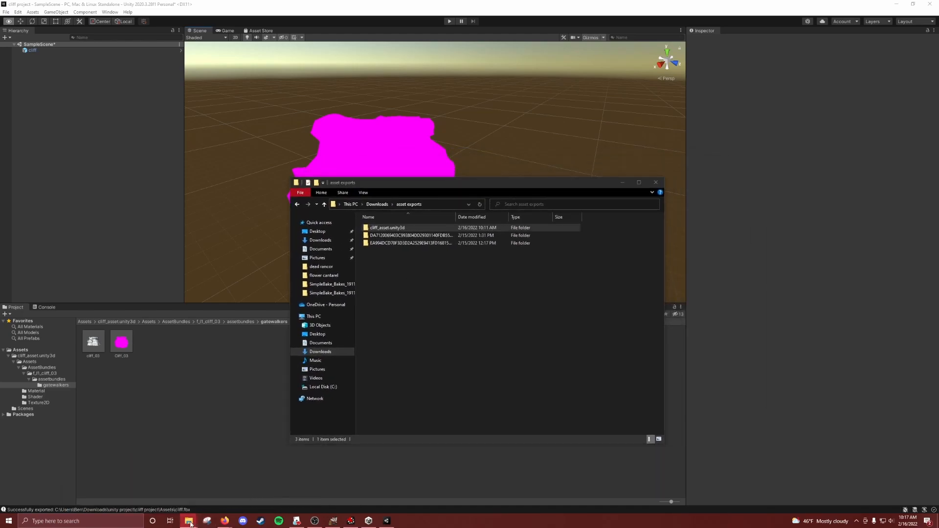
mouse_move(189, 520)
click(173, 491)
drag(386, 180, 411, 176)
click(273, 486)
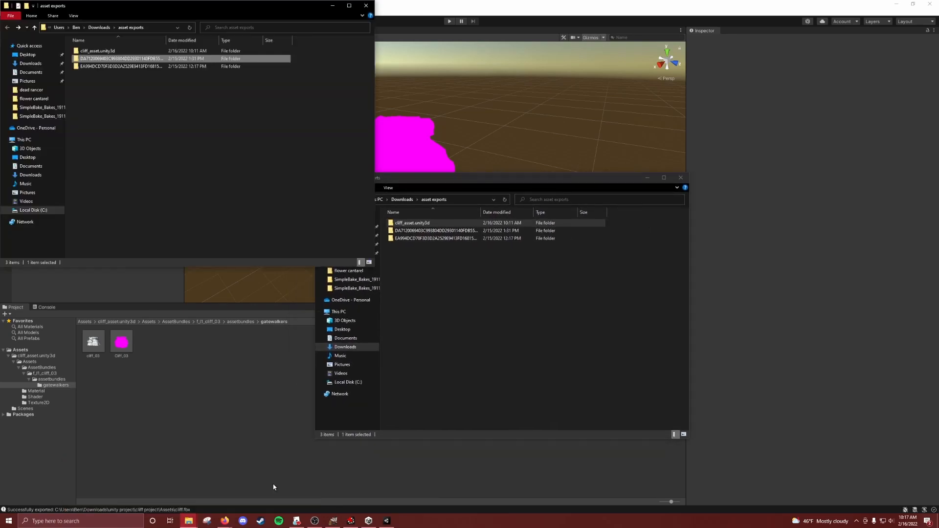
- Open the cliff project's Assets folder in the second window using the copied address
drag(194, 6, 330, 192)
click(288, 212)
key(ctrl+v)
key(Return)
- Arrange the Assets and asset exports windows side by side and select the exported cliff.fbx in Assets
drag(313, 190, 260, 191)
drag(430, 183, 580, 190)
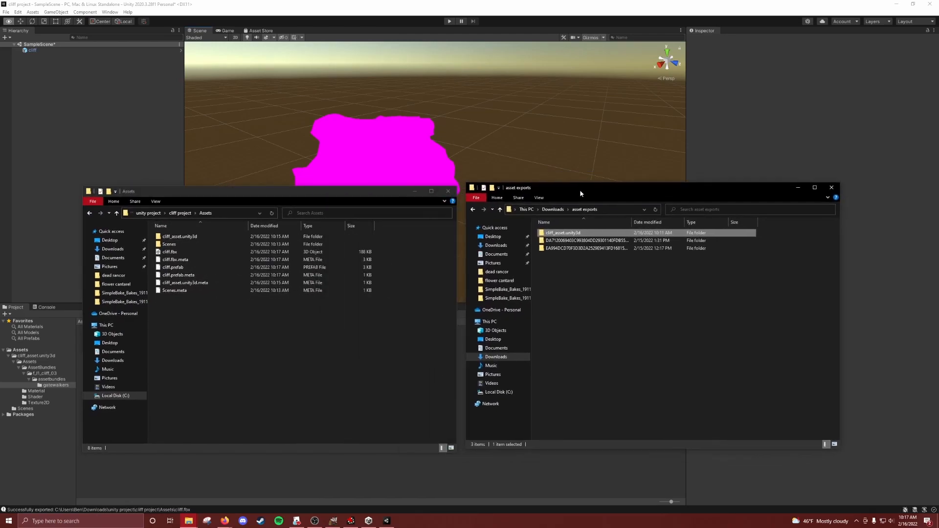
click(259, 252)
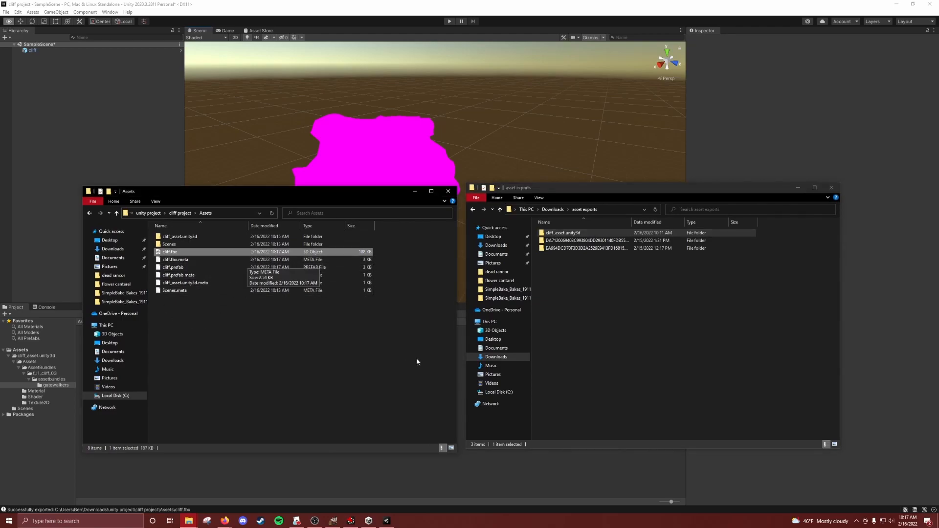
- Launch Blender and delete the default camera, cube and light from the new scene
click(333, 362)
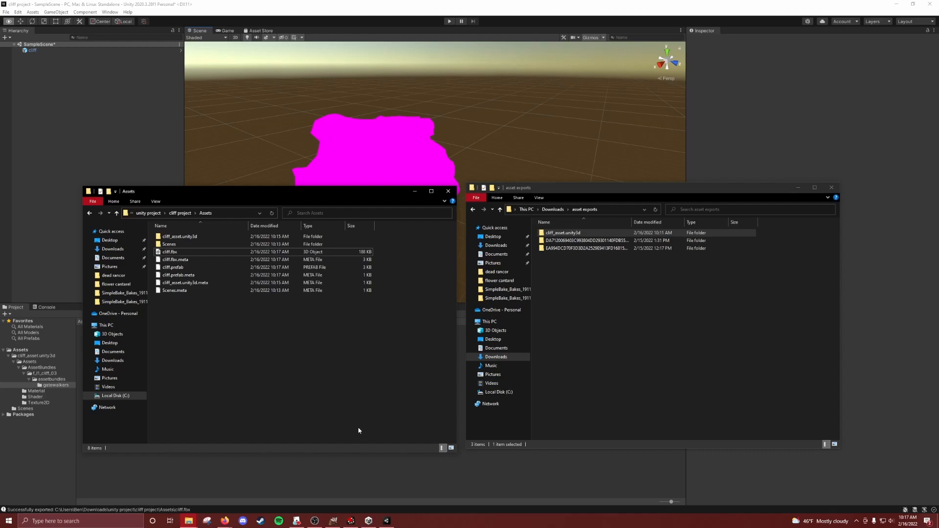
key(super)
text(blende)
key(Return)
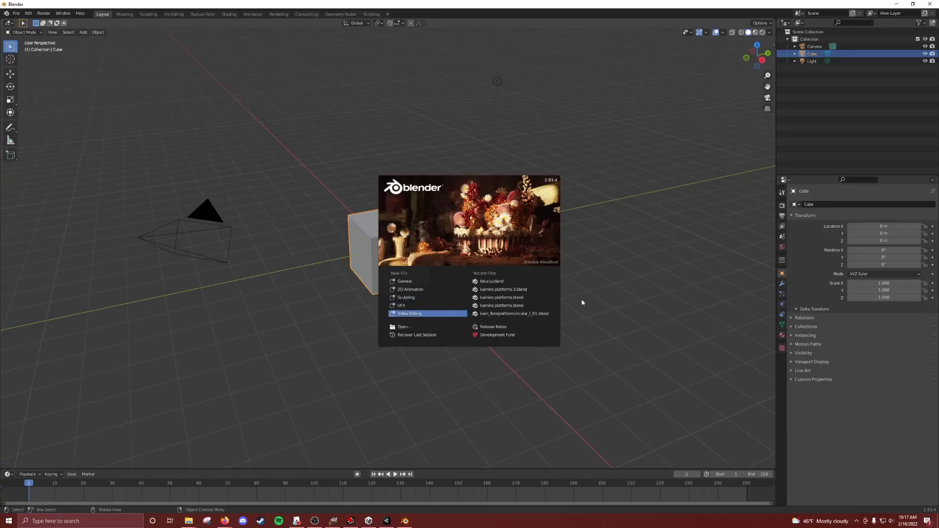
click(649, 174)
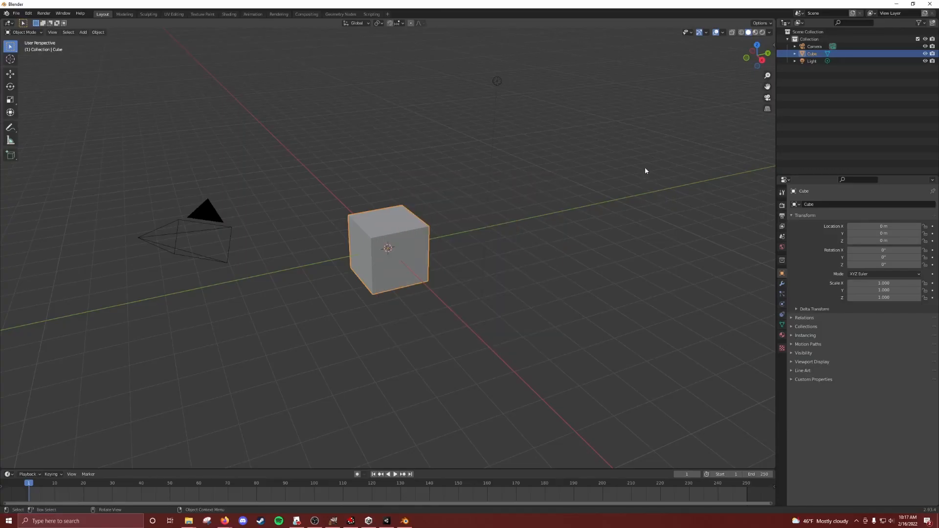
key(a)
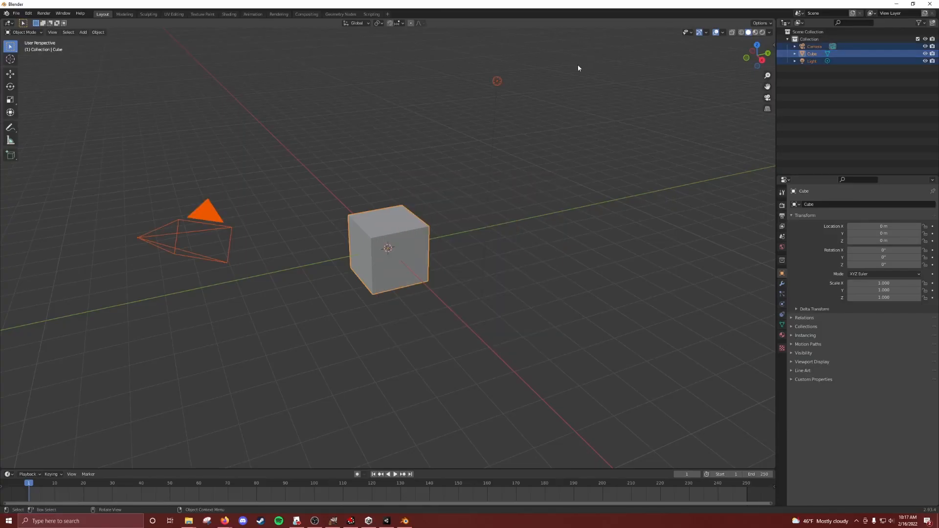
key(Delete)
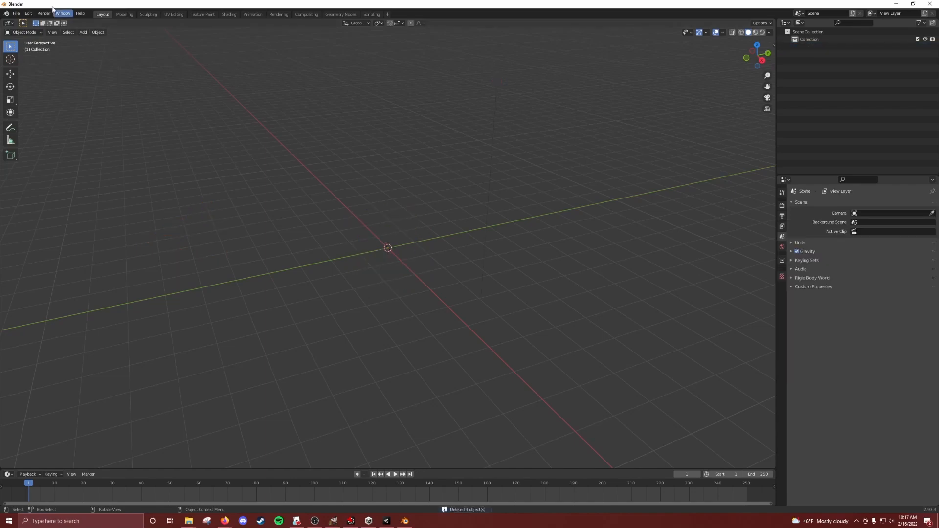
- Import cliff.fbx as FBX from the cliff project's Assets folder using the copied path
click(17, 13)
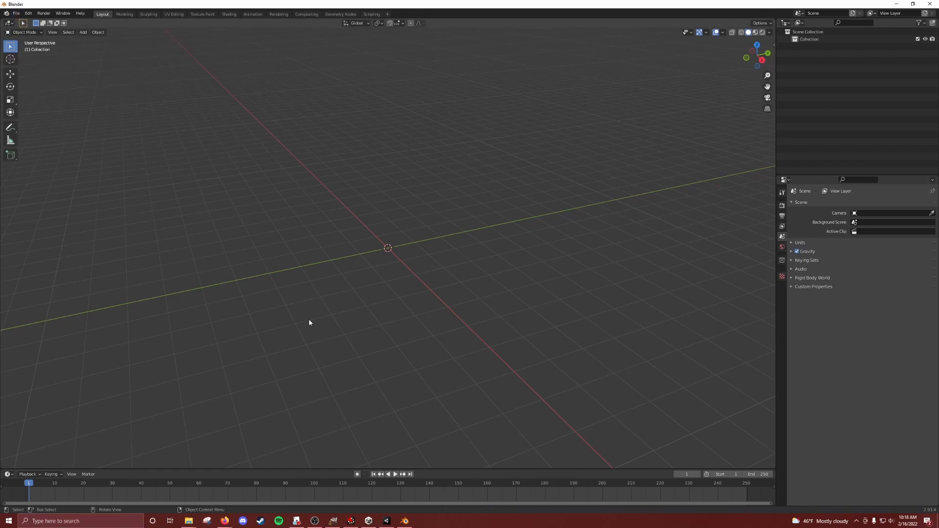
click(17, 14)
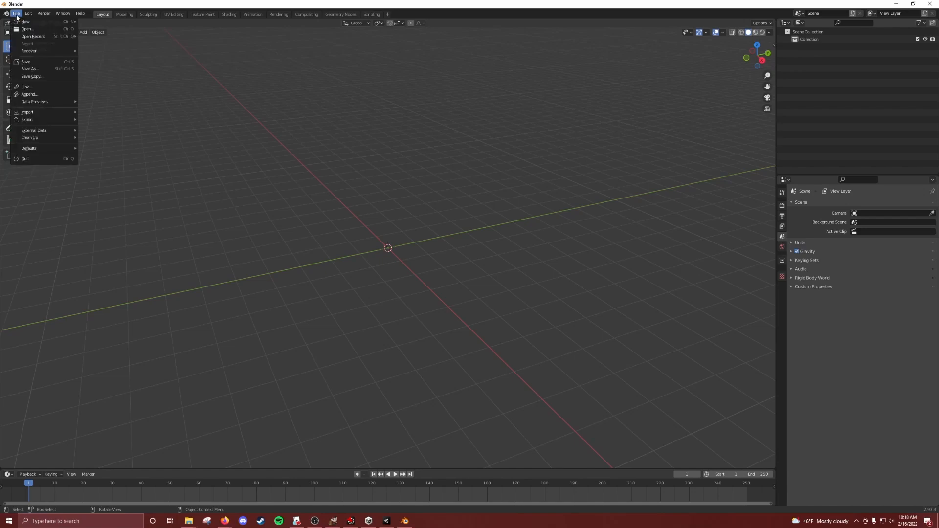
mouse_move(43, 116)
click(100, 163)
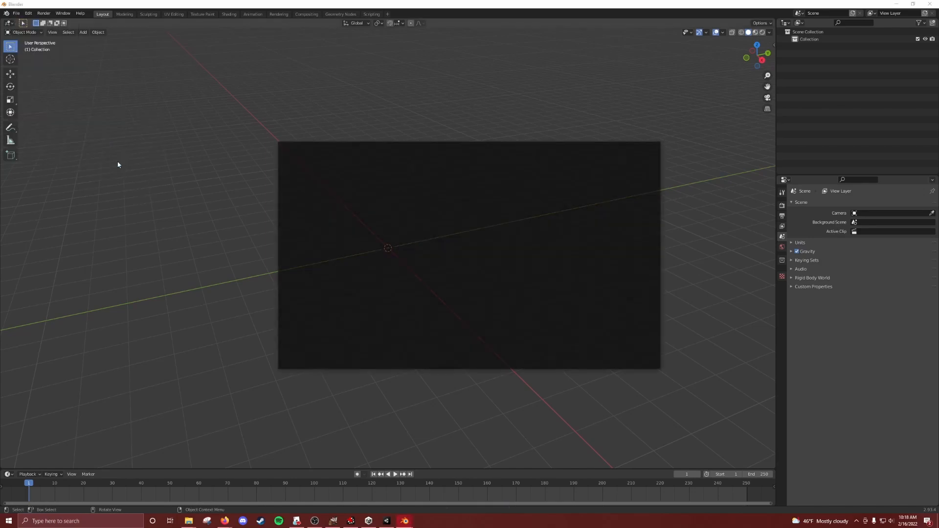
click(488, 158)
key(ctrl+v)
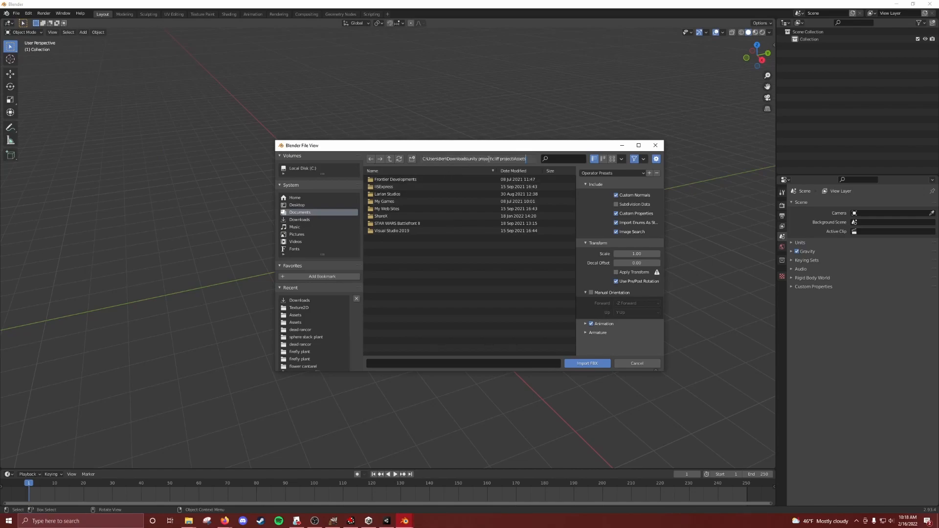
key(Return)
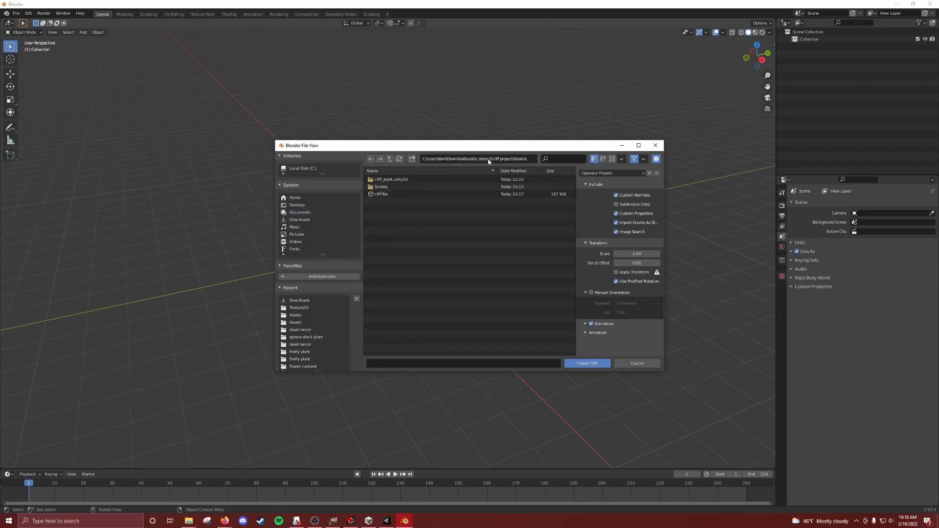
double_click(401, 196)
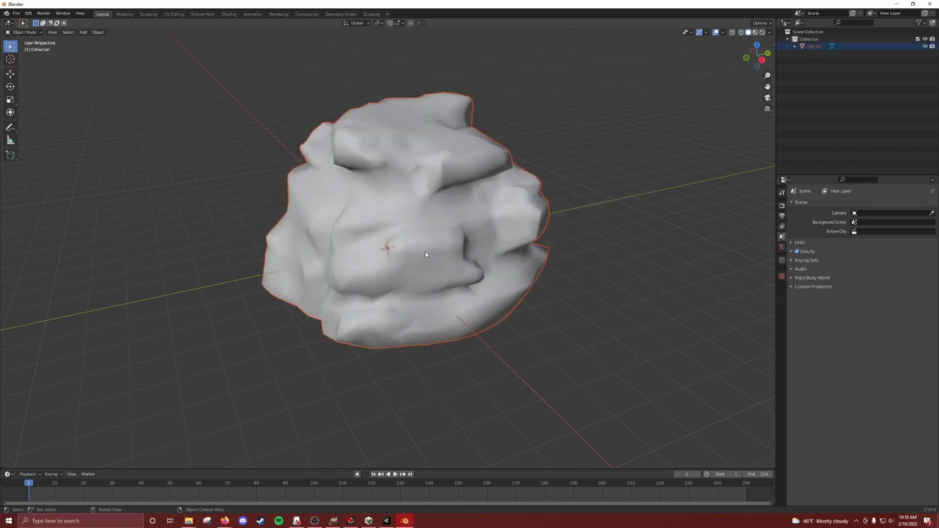
- Select the imported cliff mesh and export it in OBJ format to the Downloads folder as cliff_object.obj
middle_drag(563, 324, 398, 298)
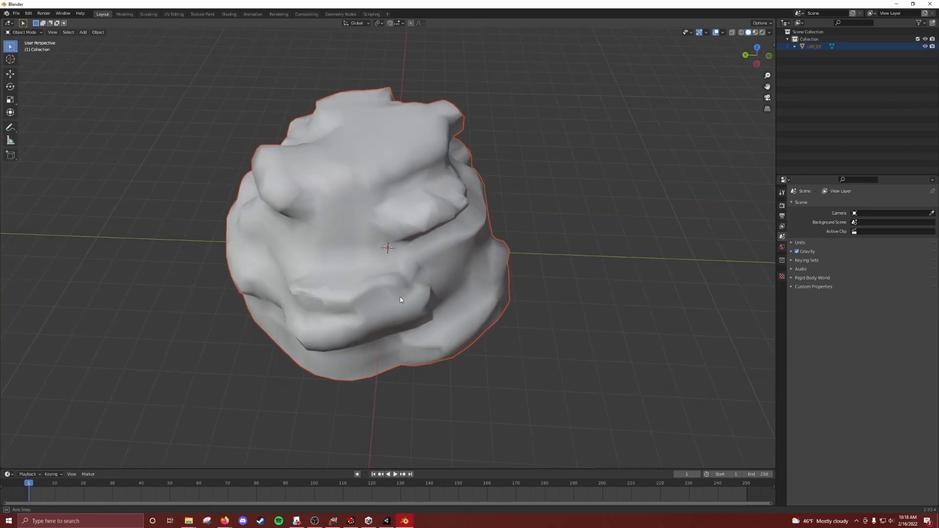
scroll(413, 283, down, 4)
scroll(412, 283, up, 4)
middle_drag(529, 286, 468, 253)
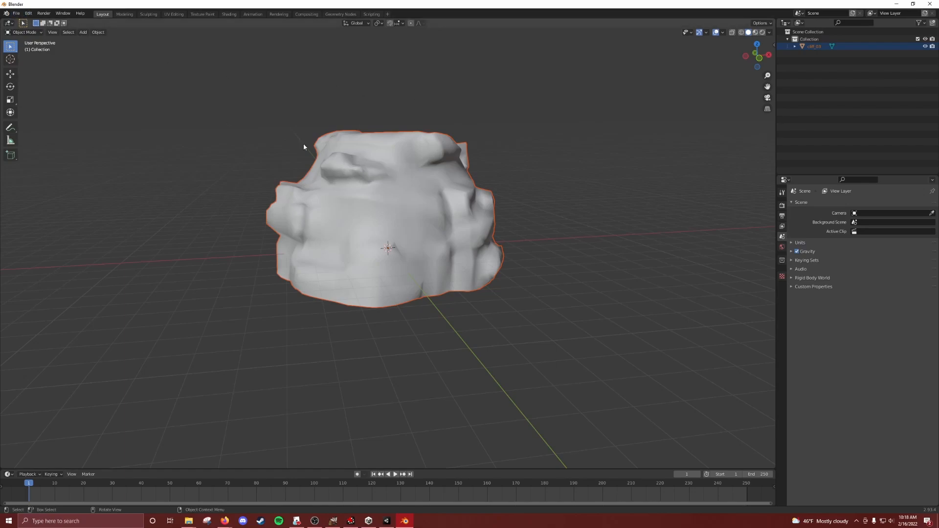
click(419, 185)
click(16, 13)
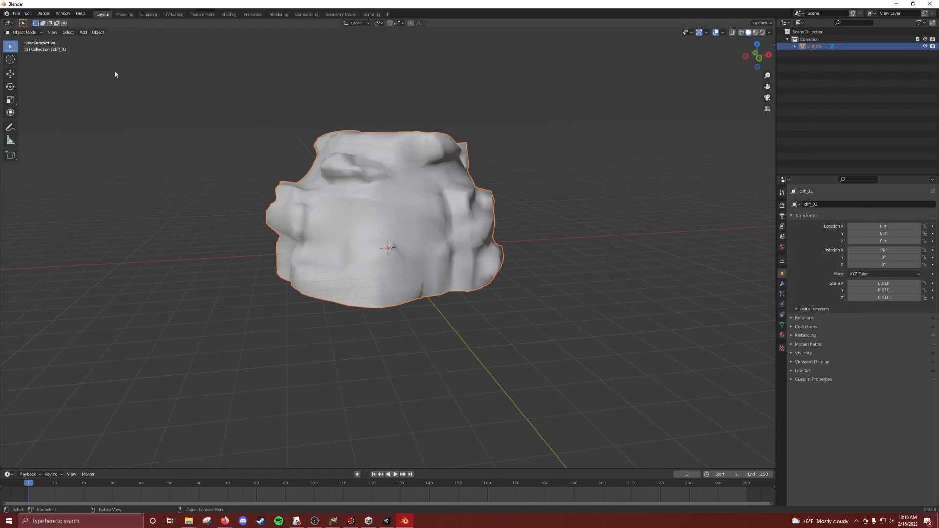
click(16, 13)
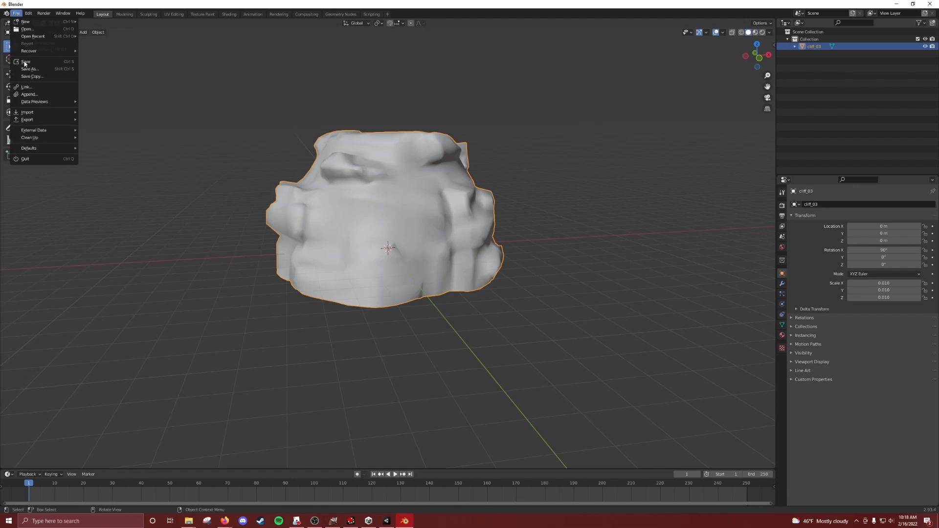
mouse_move(53, 121)
click(123, 196)
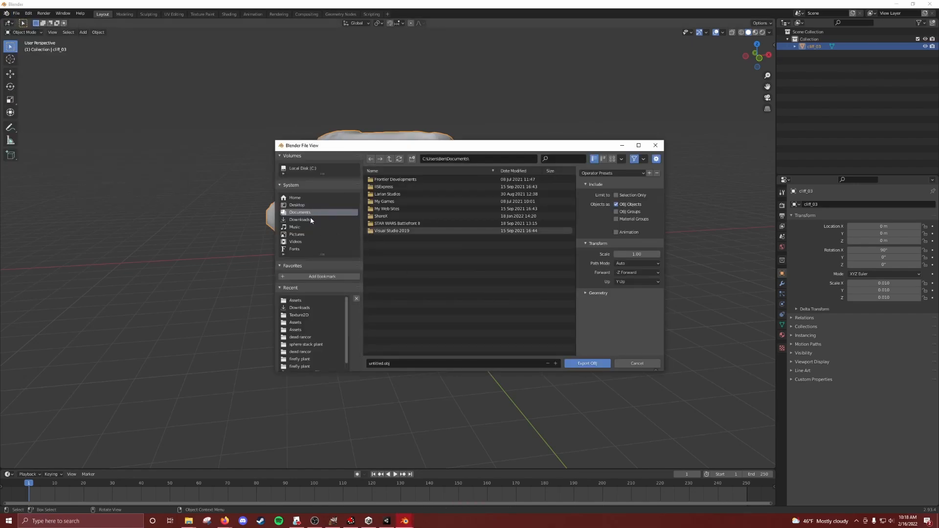
click(312, 219)
scroll(422, 227, down, 3)
scroll(423, 231, down, 3)
click(384, 363)
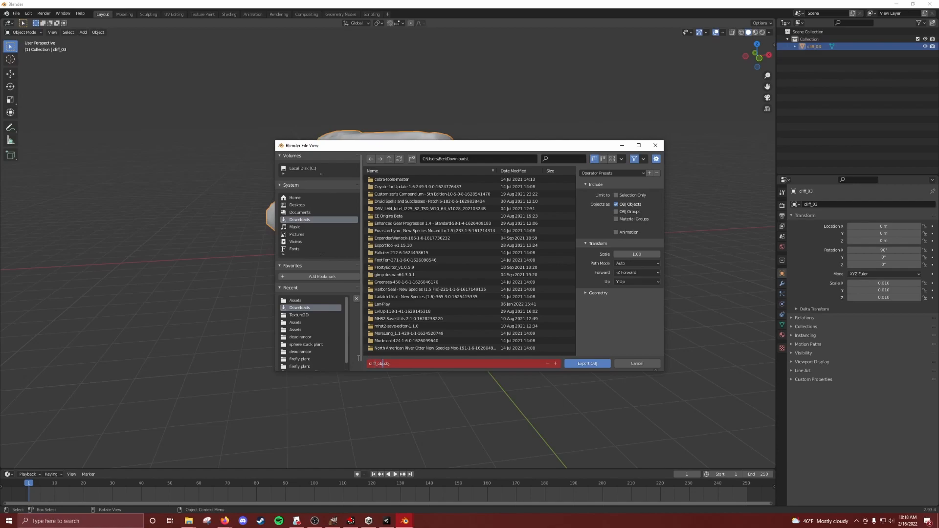
click(587, 363)
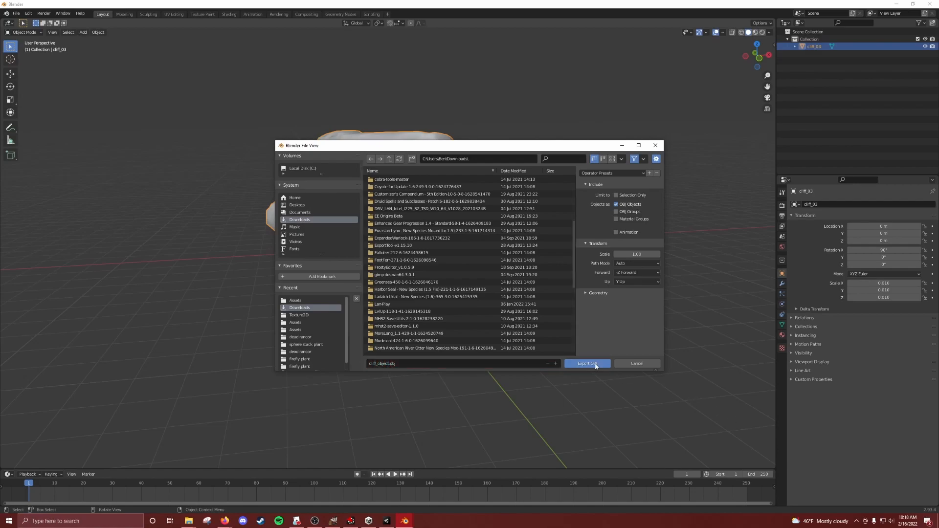
- Switch to Tabletop Simulator and close the Custom AssetBundle dialog without importing
click(299, 521)
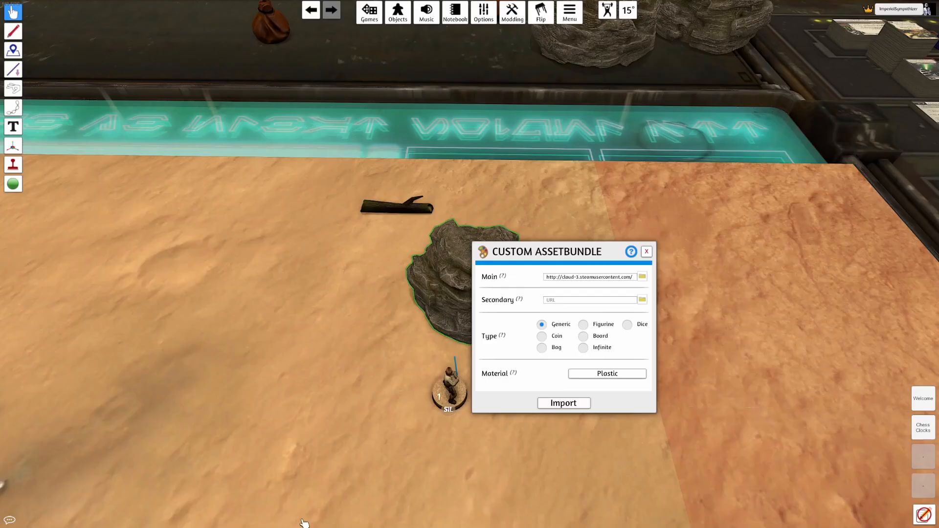
click(646, 251)
right_drag(307, 342, 301, 319)
scroll(301, 319, down, 3)
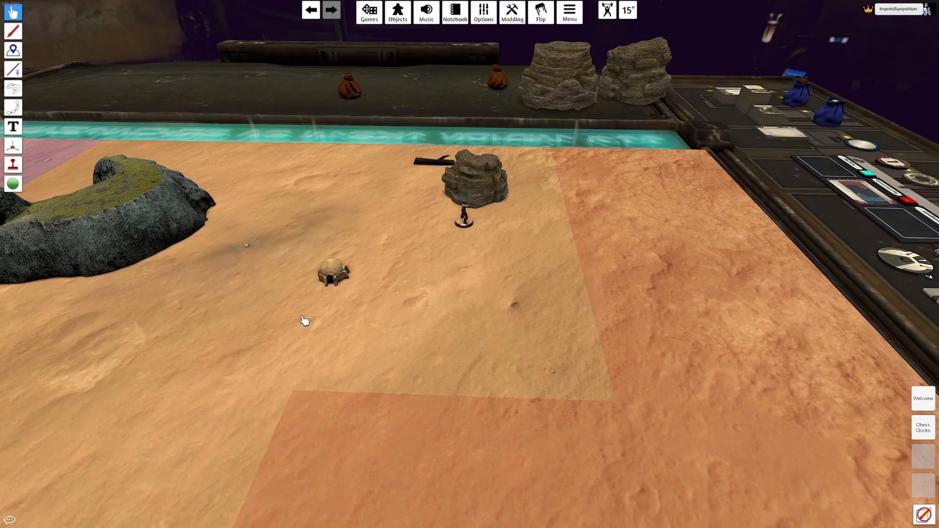
scroll(333, 274, up, 3)
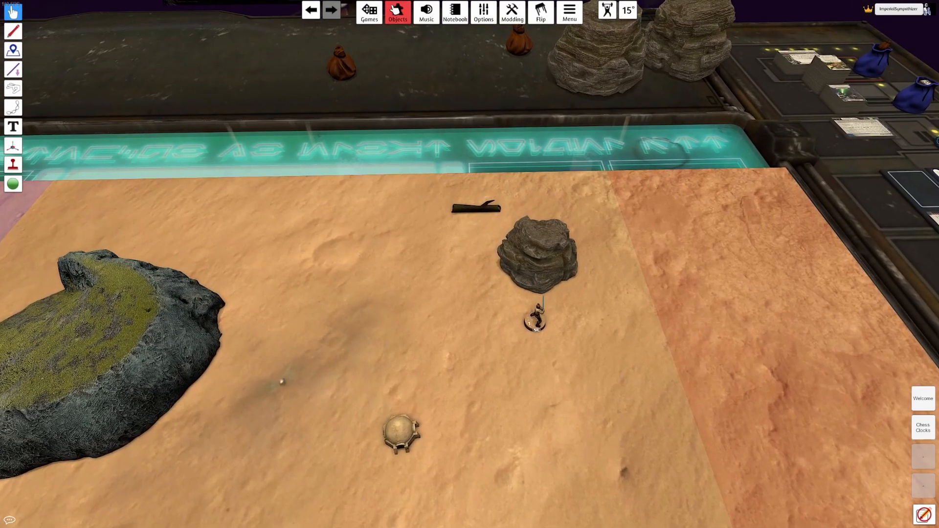
- Place a custom model component on the sandy mat and move its Custom Model dialog clear of it
click(397, 13)
click(738, 191)
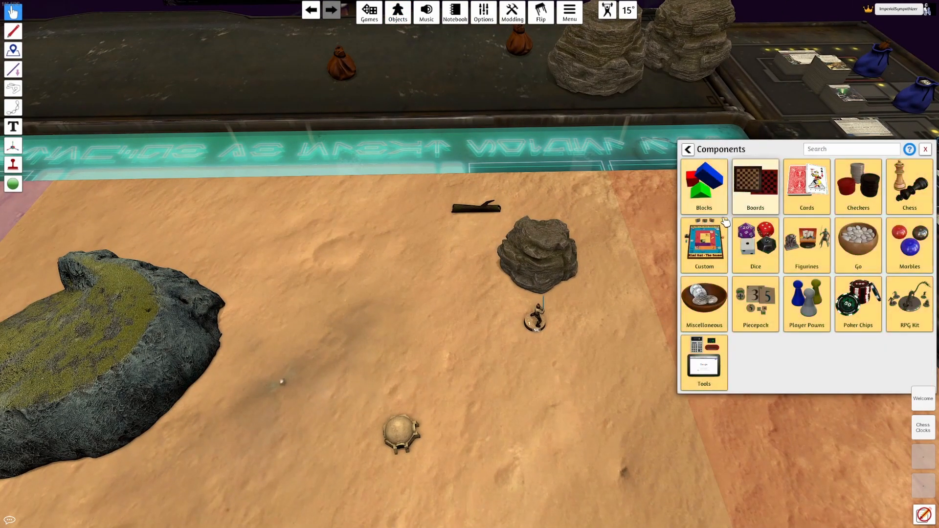
click(706, 247)
click(806, 242)
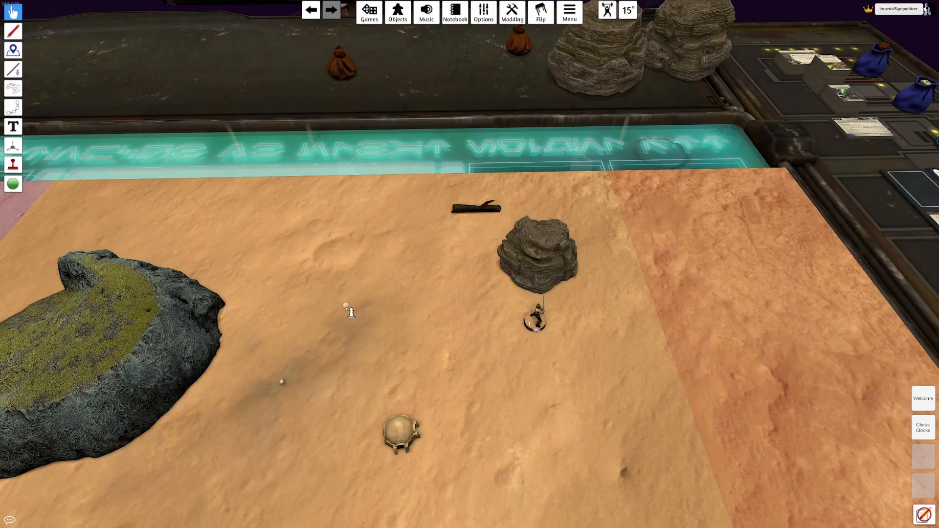
click(449, 296)
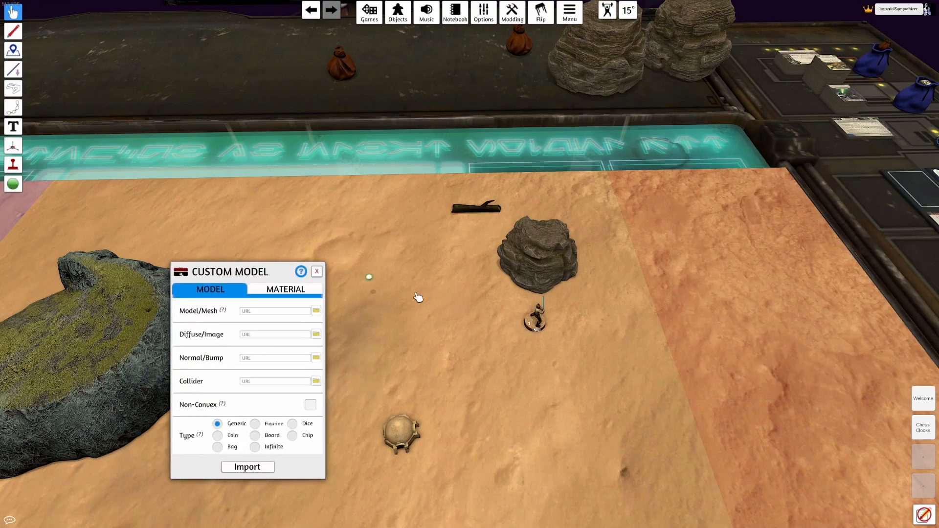
drag(252, 273, 220, 219)
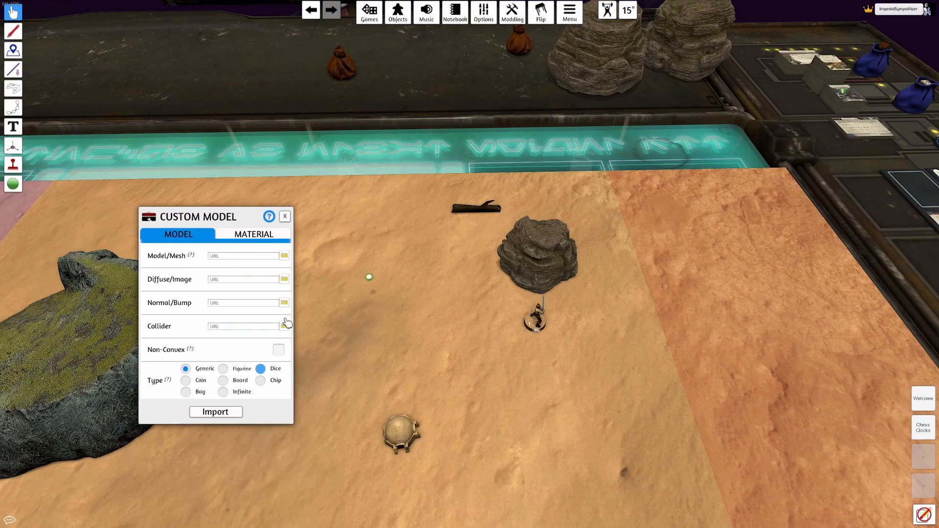
- Load cliff_object.obj from Downloads as the custom model's mesh, stored locally, and import the model
click(283, 256)
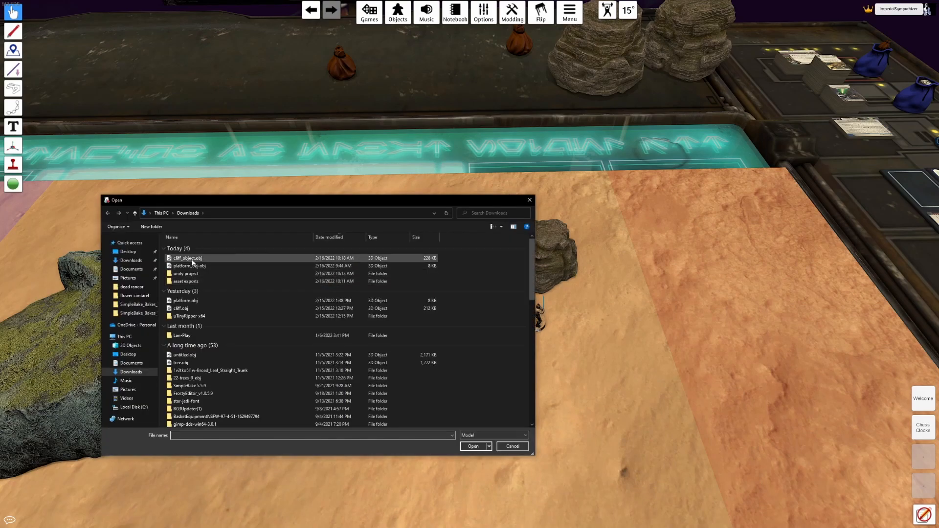
drag(221, 199, 546, 206)
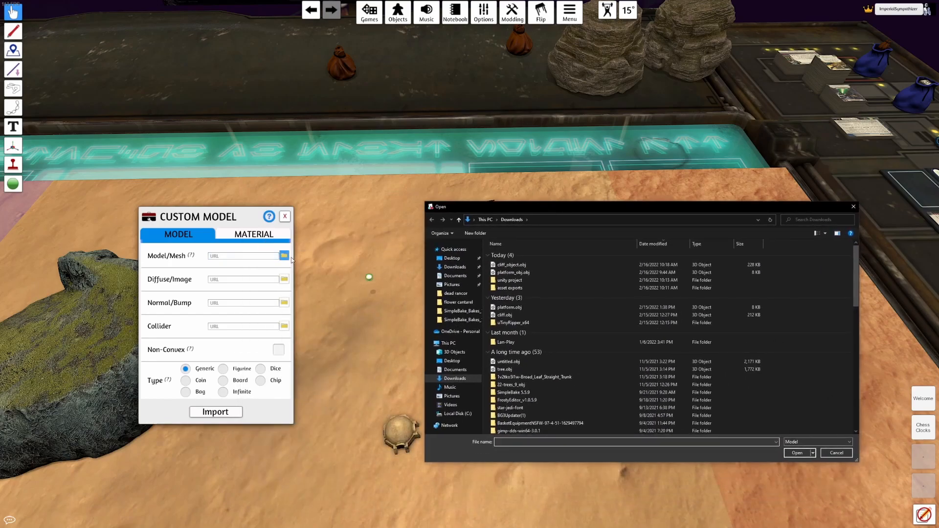
click(511, 264)
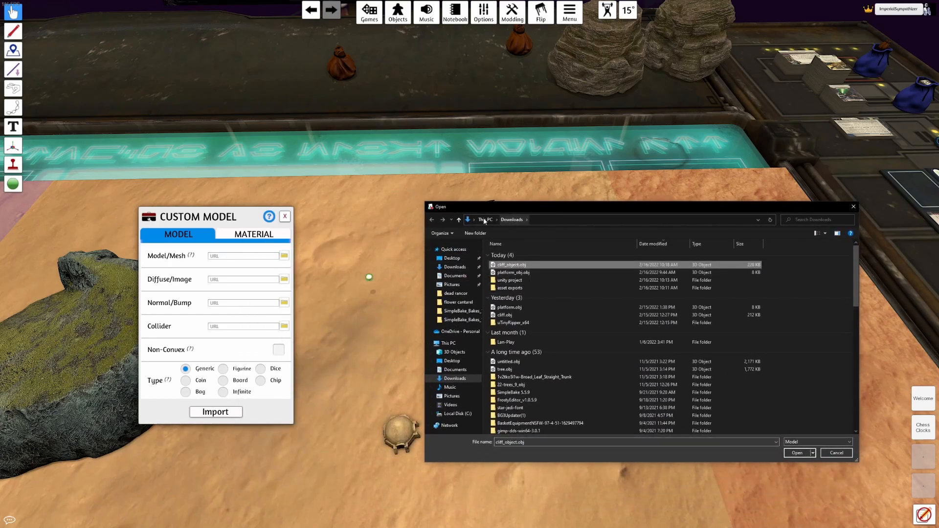
double_click(524, 265)
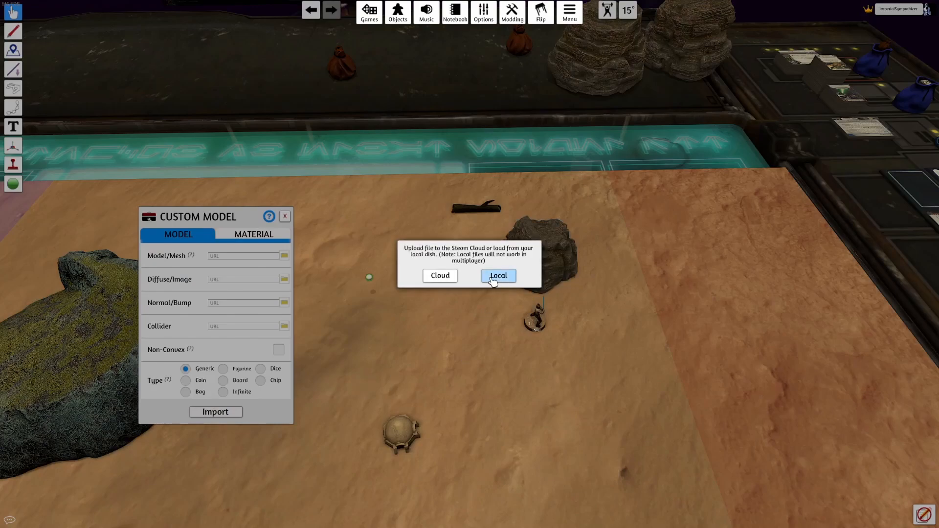
click(496, 276)
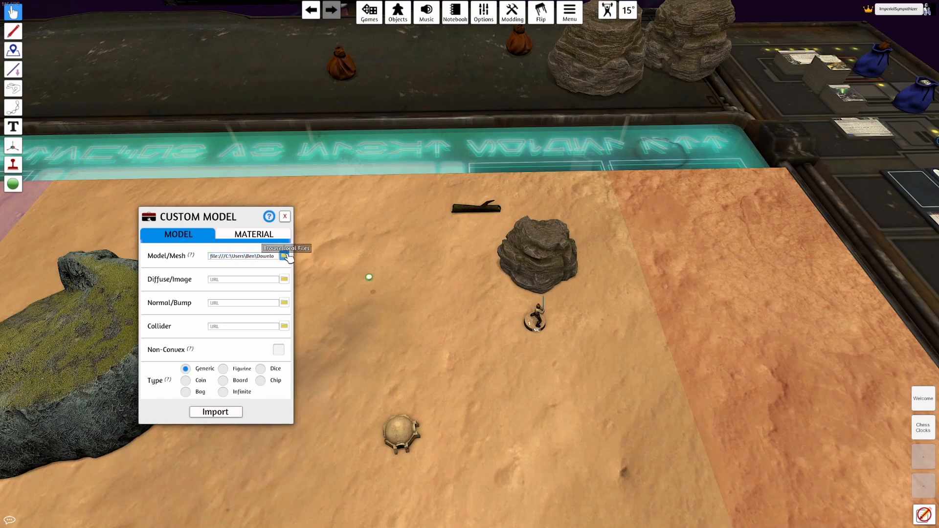
click(216, 412)
- Move the imported white cliff toward the back of the sandy mat, between the mossy rock and the textured cliff
scroll(381, 298, up, 2)
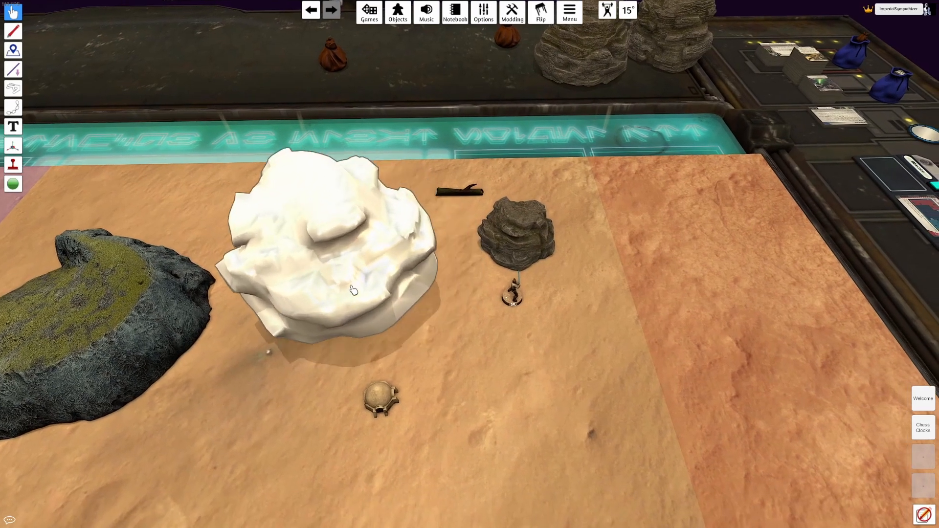
drag(353, 289, 229, 240)
key(d)
key(a)
key(w)
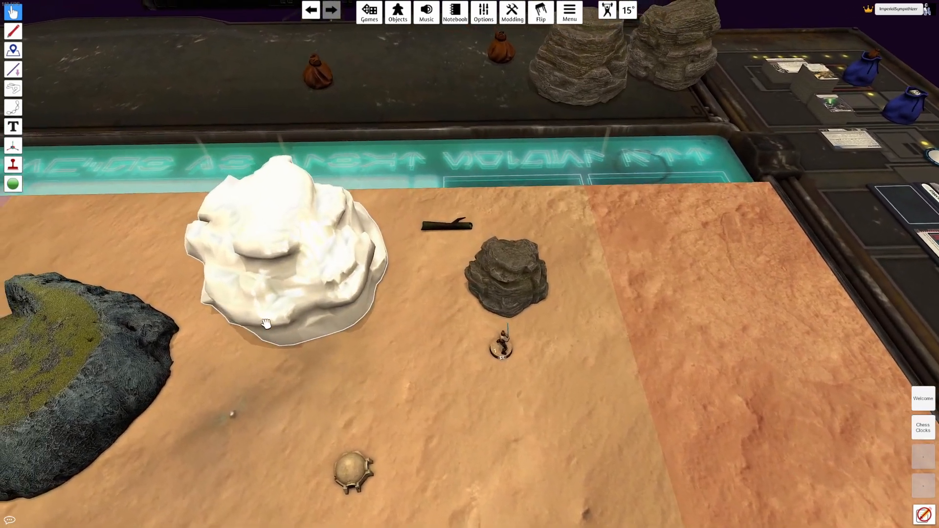
right_drag(265, 324, 270, 303)
- Scale up the F_L1_Cliff_03 cliff until it roughly matches the imported white cliff in size
right_drag(437, 292, 403, 308)
drag(514, 266, 505, 287)
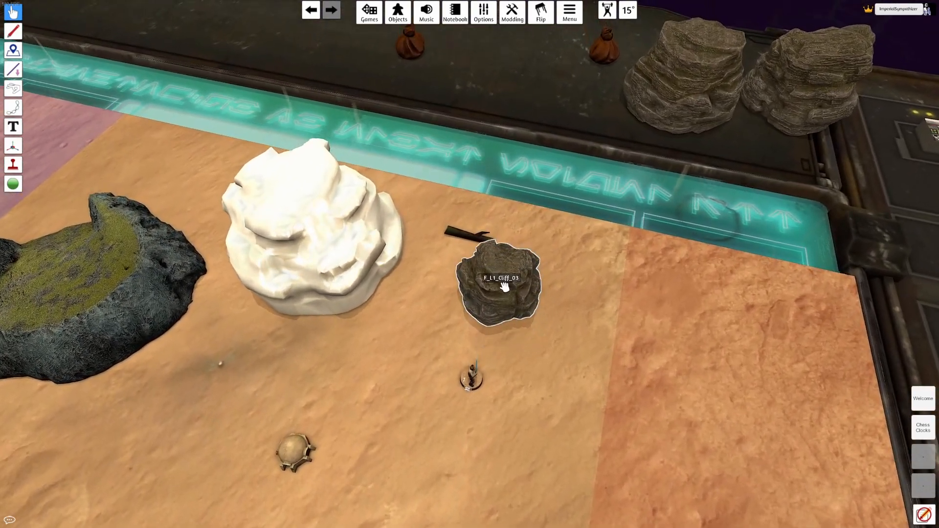
right_drag(505, 287, 457, 267)
right_click(513, 243)
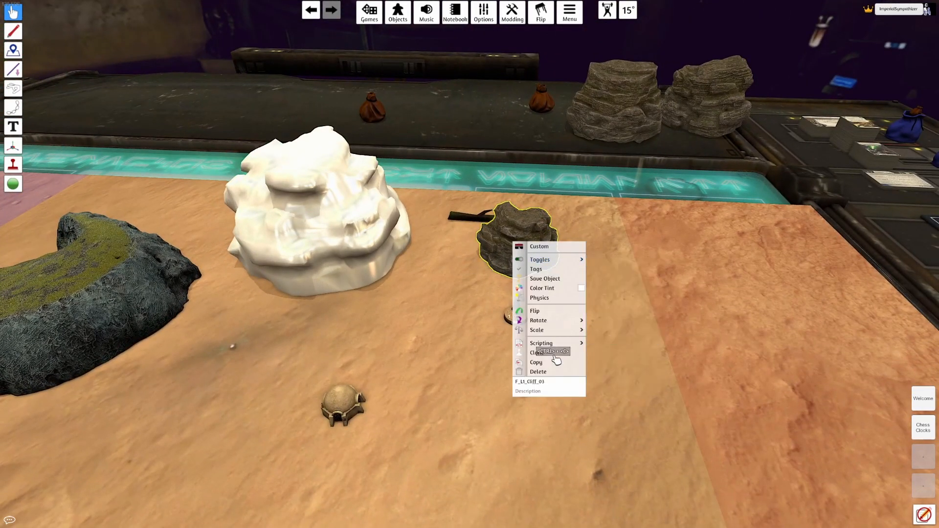
mouse_move(577, 331)
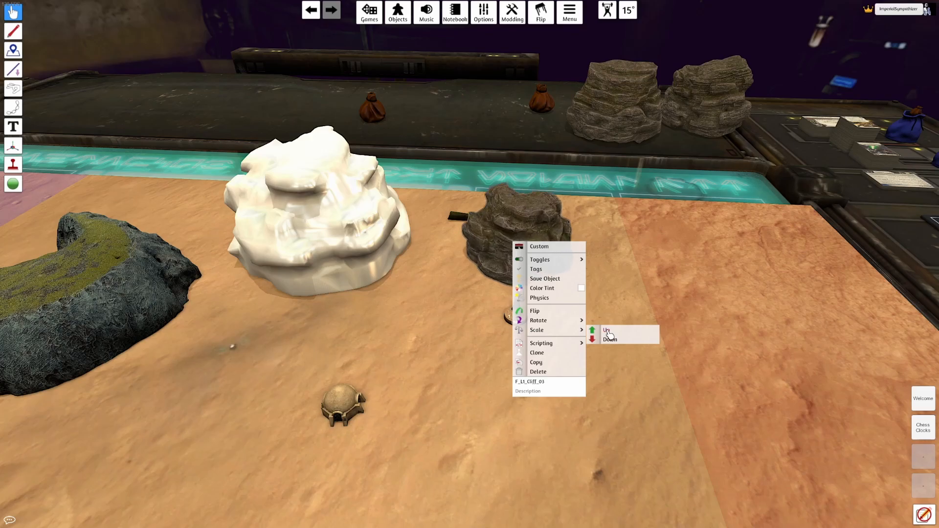
- Compare the size and shape of the white cliff with the enlarged textured cliff from several angles
right_drag(337, 362, 409, 318)
right_drag(368, 293, 425, 352)
key(d)
key(a)
key(d)
right_drag(420, 222, 418, 236)
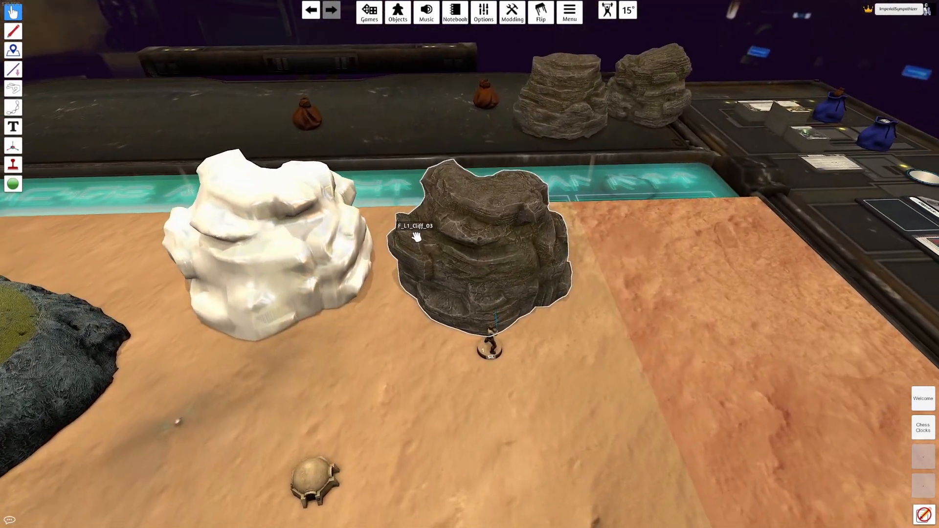
key(s)
key(a)
key(w)
scroll(352, 268, up, 1)
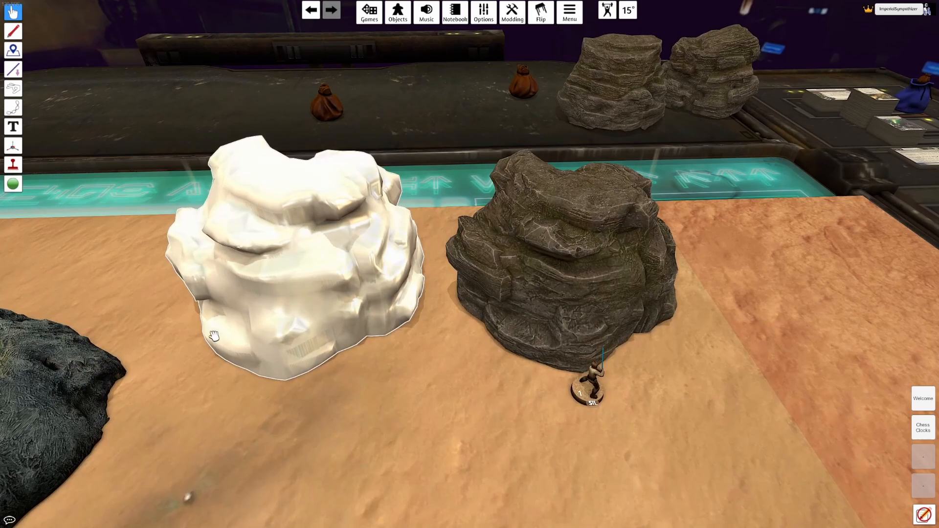
key(a)
key(s)
right_drag(403, 344, 405, 269)
key(a)
key(w)
key(d)
- Move the enlarged textured cliff away from the white cliff, toward the red part of the mat
drag(586, 336, 674, 329)
drag(535, 256, 527, 215)
right_drag(508, 343, 495, 302)
key(s)
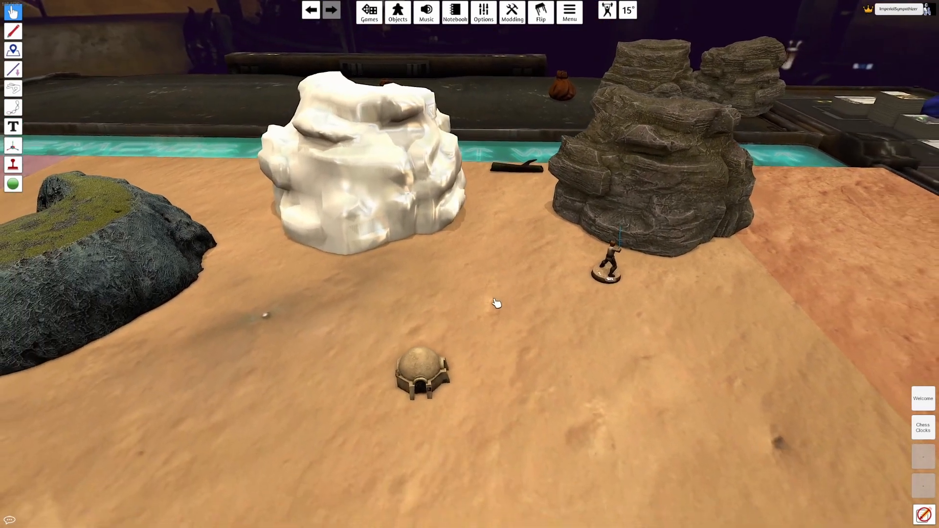
scroll(499, 305, down, 2)
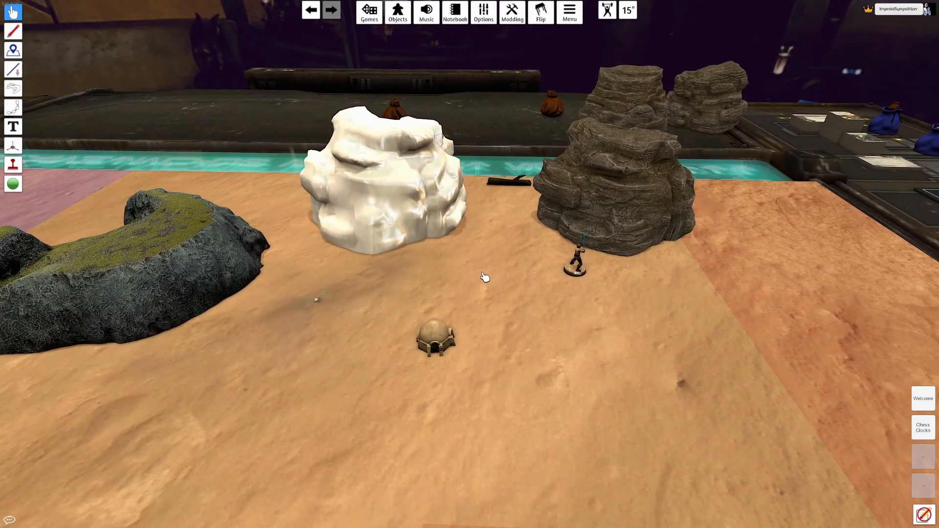
- Examine the surfaces of the untextured white cliff and the textured cliff from close up and from farther back
key(alt+Tab)
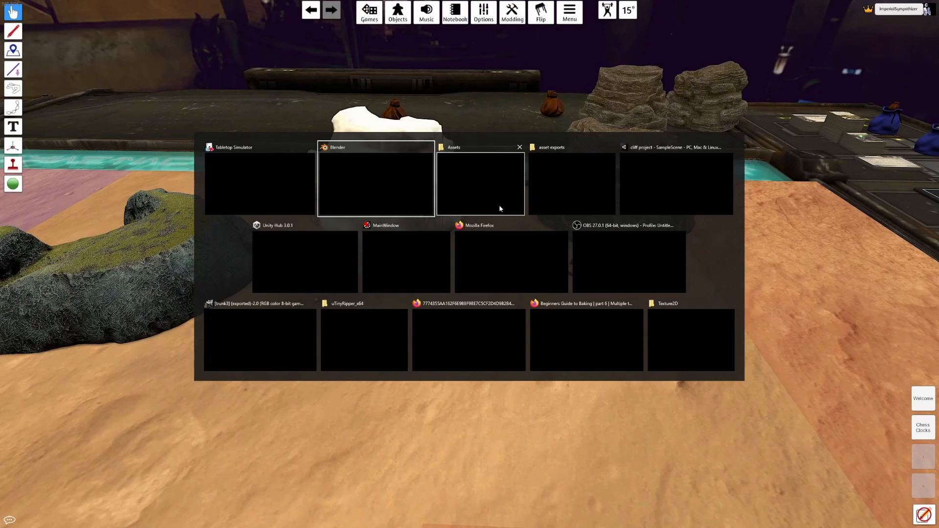
key(alt+Tab)
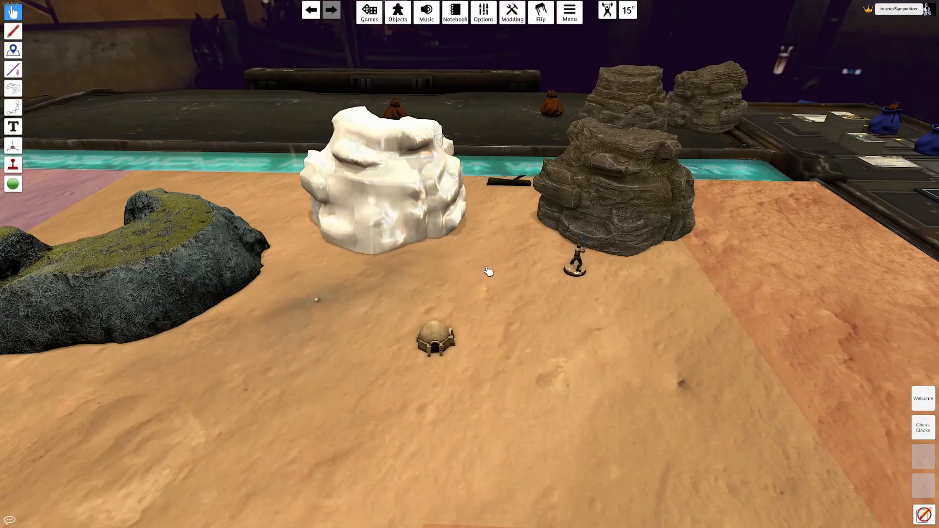
scroll(453, 267, up, 3)
drag(372, 210, 402, 232)
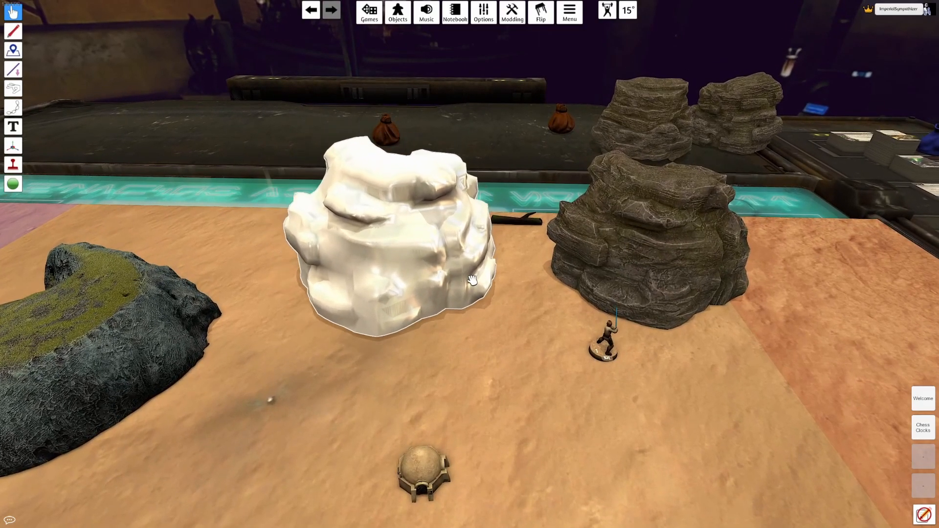
right_drag(553, 225, 488, 233)
scroll(497, 315, up, 1)
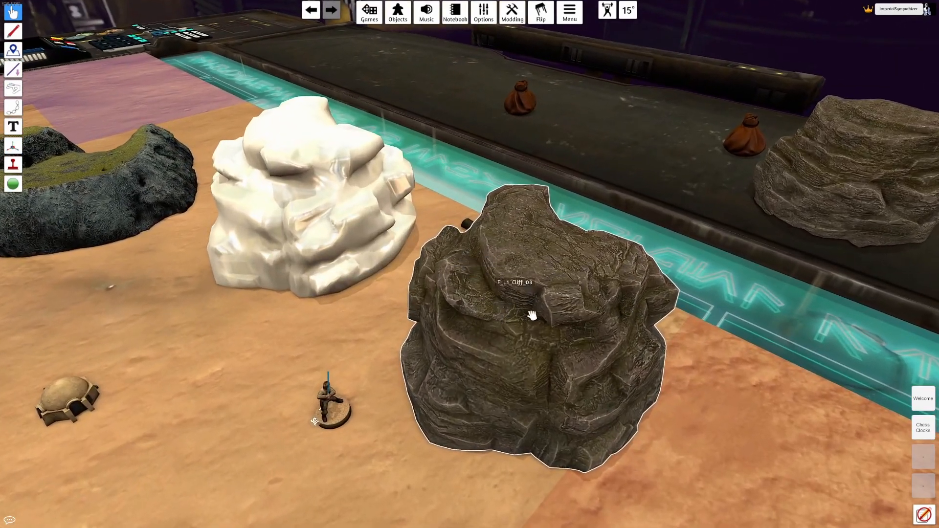
right_drag(396, 283, 450, 281)
scroll(449, 280, down, 3)
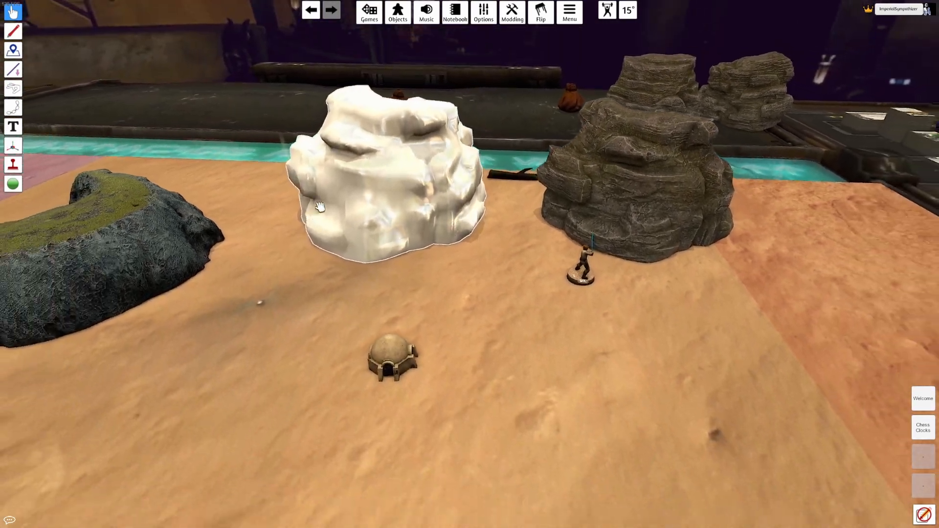
scroll(448, 216, up, 3)
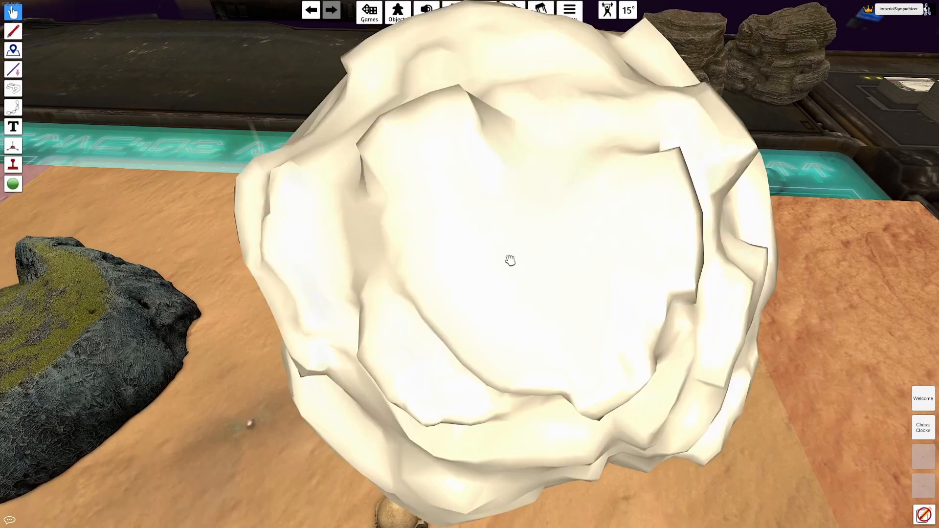
- Switch to the asset exports folder in File Explorer to check it, and return to Tabletop Simulator
key(alt+Tab)
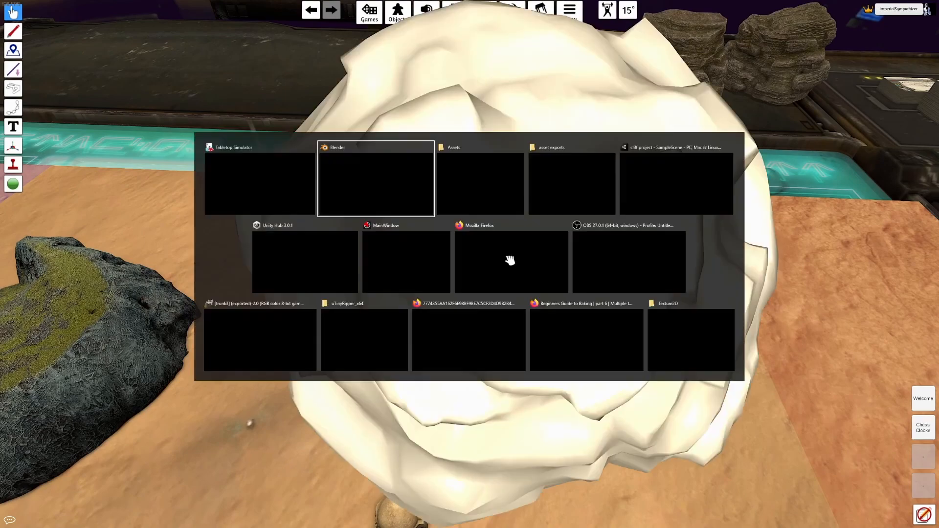
click(573, 189)
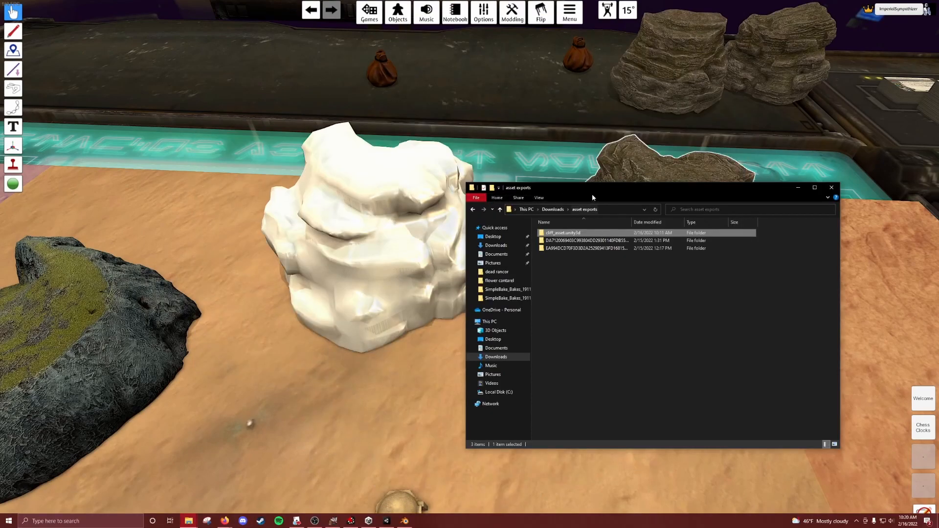
drag(593, 193, 571, 194)
key(alt+Tab)
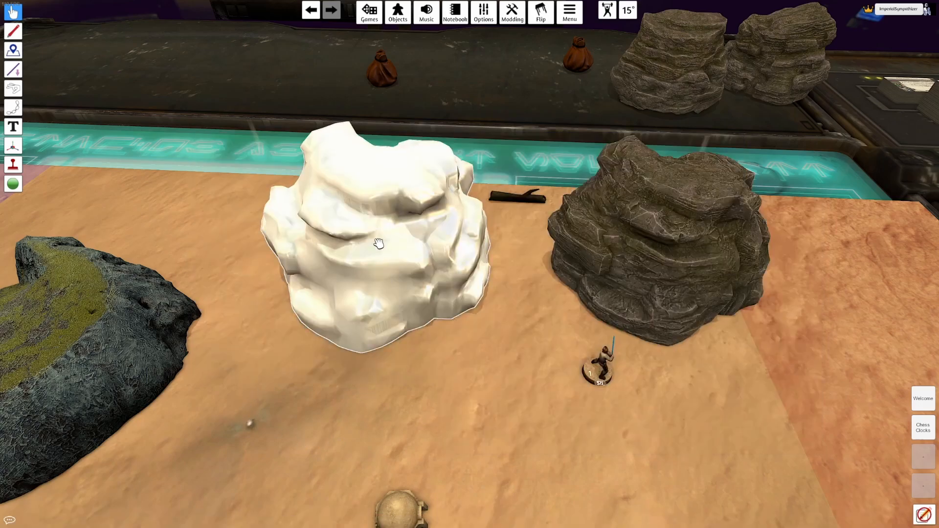
- Open the white cliff's custom model settings and browse for its diffuse image in the cliff project's Assets folder
right_click(378, 245)
click(412, 248)
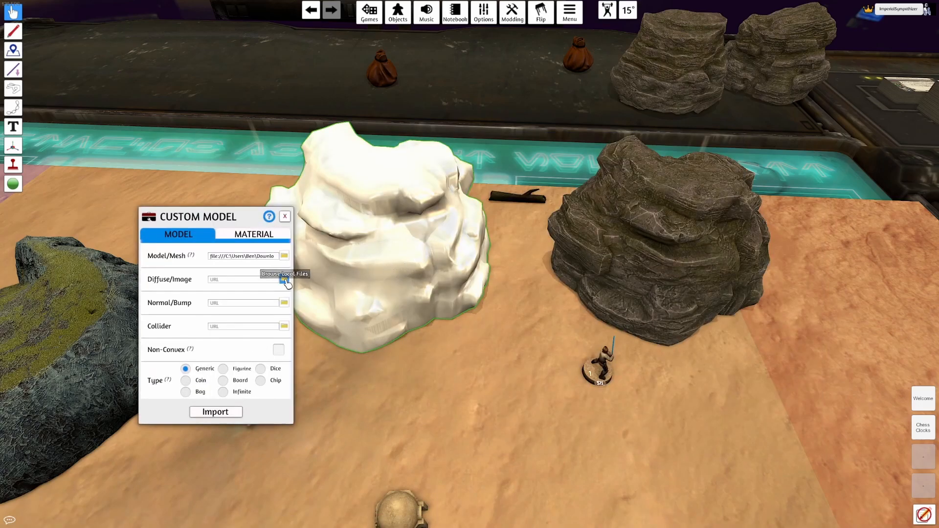
click(284, 279)
click(516, 220)
text(C:\Users\Ben\Downloads\unity project\cliff project\Assets)
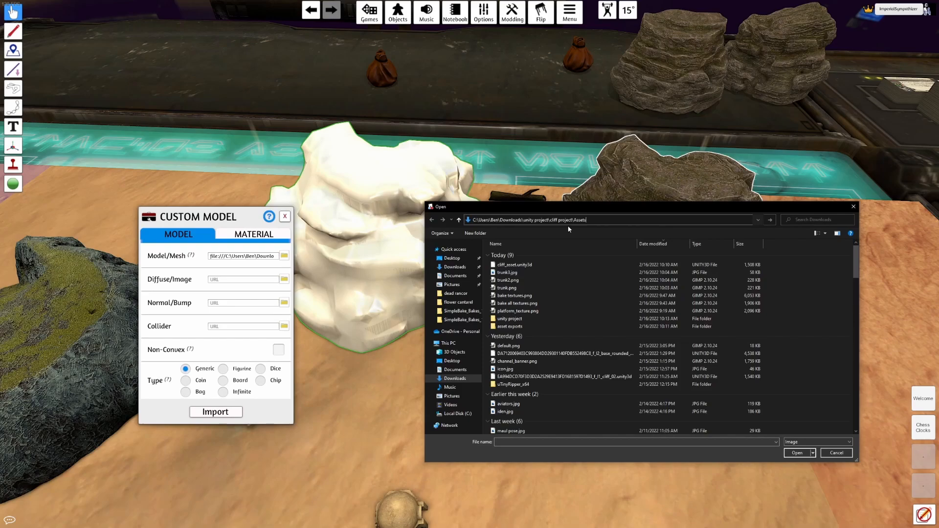
key(Return)
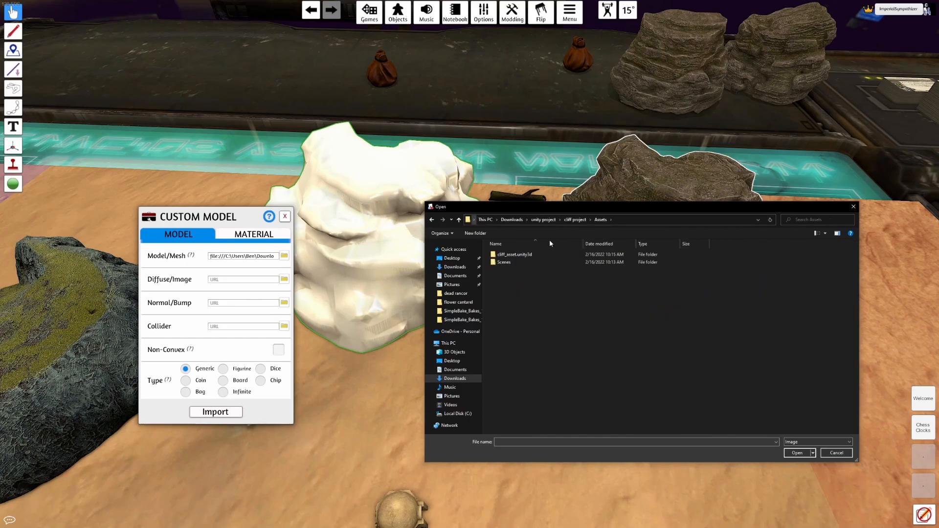
- Load texture_Cliff_03_TM.png from the cliff_asset.unity3d Texture2D folder as the diffuse image, stored locally, and import the model
double_click(525, 255)
double_click(528, 255)
double_click(509, 277)
click(523, 268)
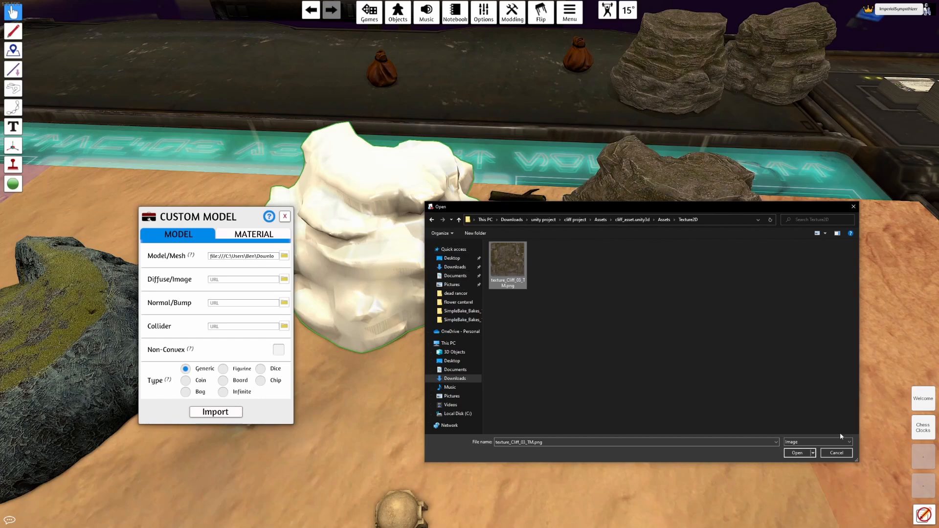
click(799, 455)
click(497, 274)
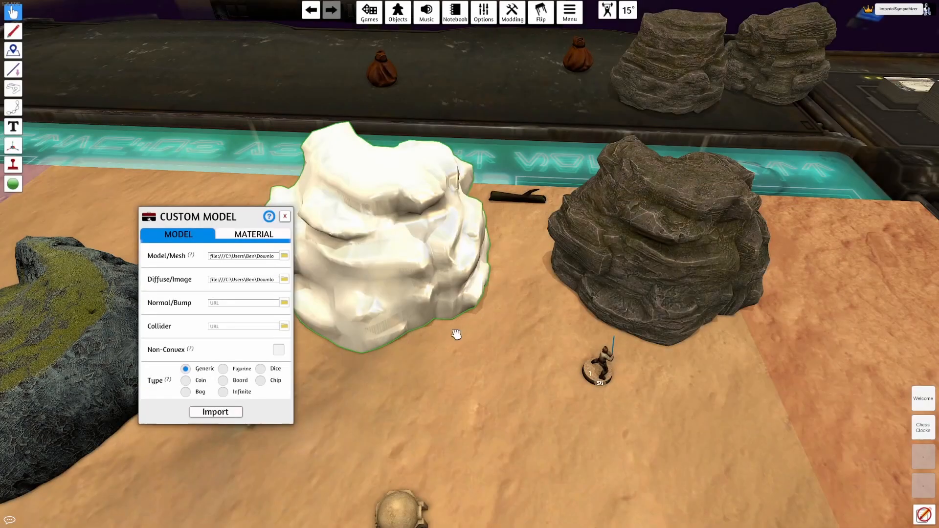
click(220, 411)
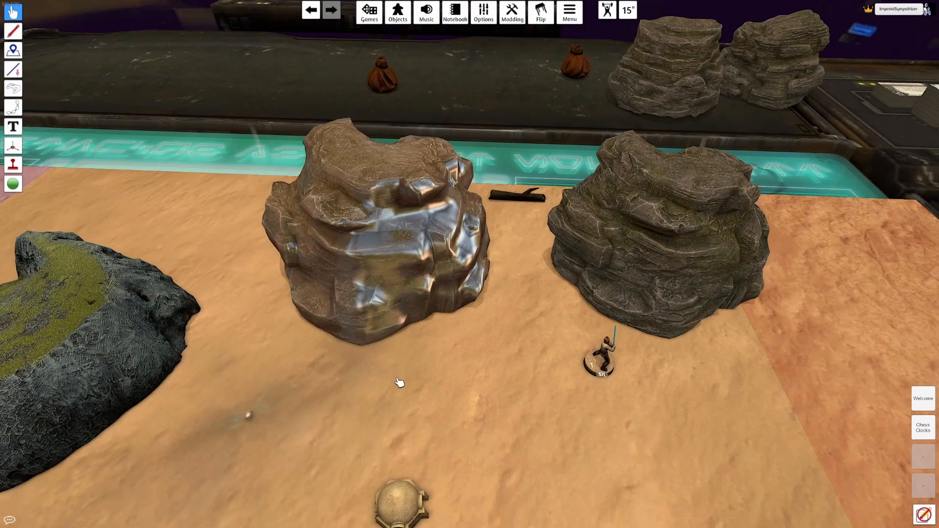
- Open the material settings of the shiny imported cliff and move the Custom Model dialog clear of it
scroll(398, 383, up, 3)
scroll(401, 372, down, 5)
scroll(411, 391, up, 5)
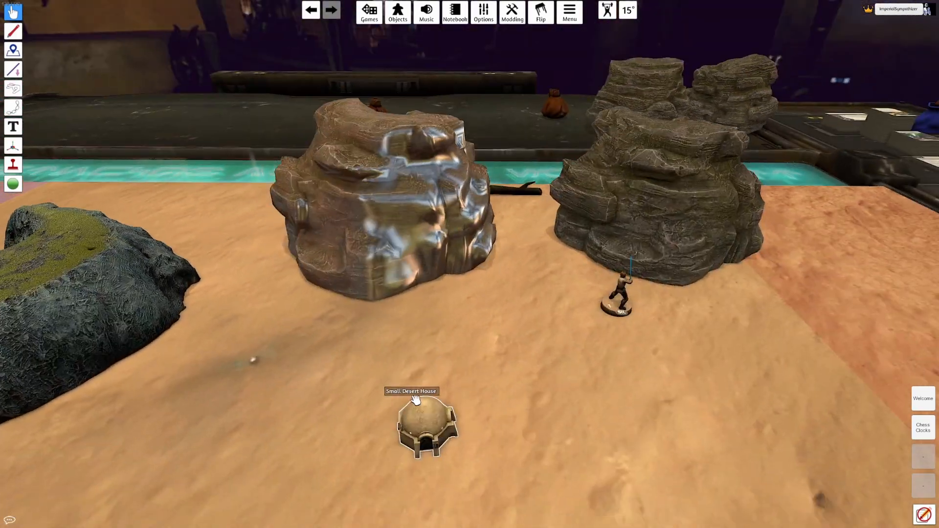
right_click(404, 218)
click(428, 233)
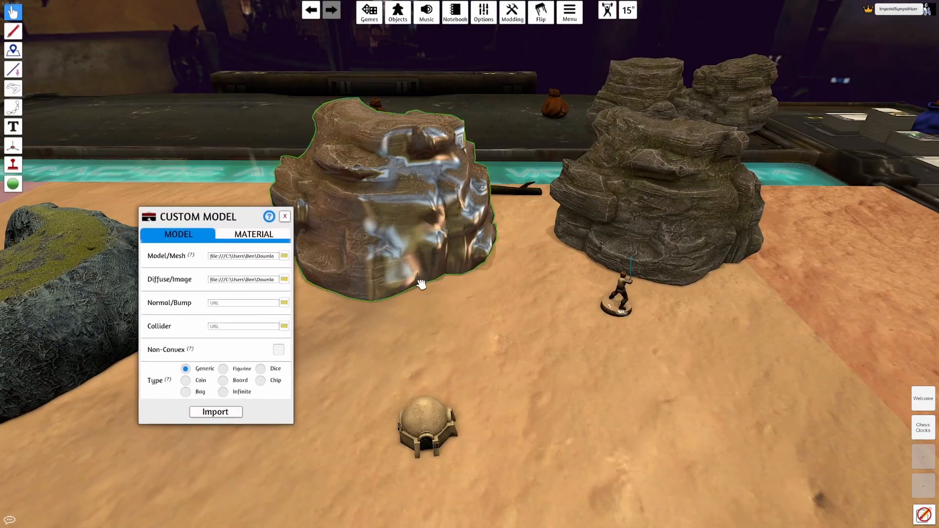
click(266, 234)
drag(216, 219, 155, 182)
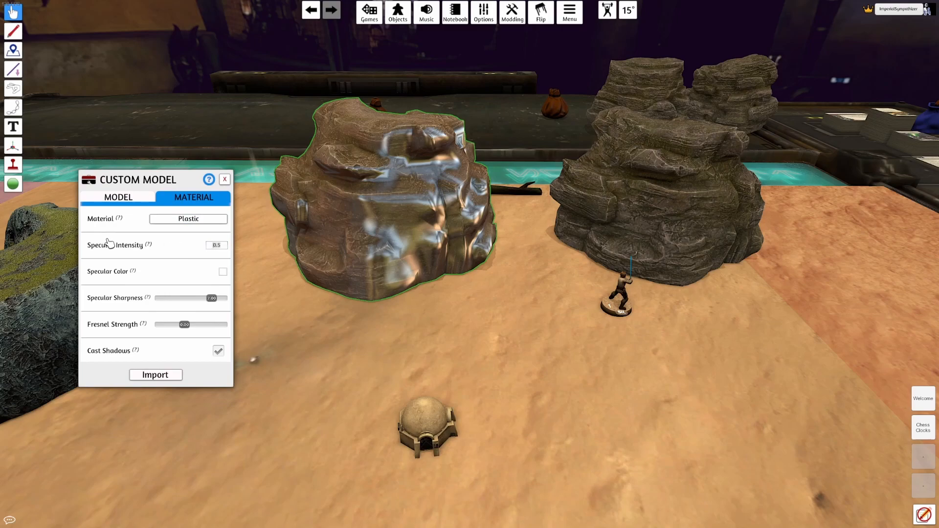
- Set the cliff's specular intensity to 0 and specular sharpness to 2.00, and import the model again
click(217, 245)
text(0)
drag(212, 298, 159, 299)
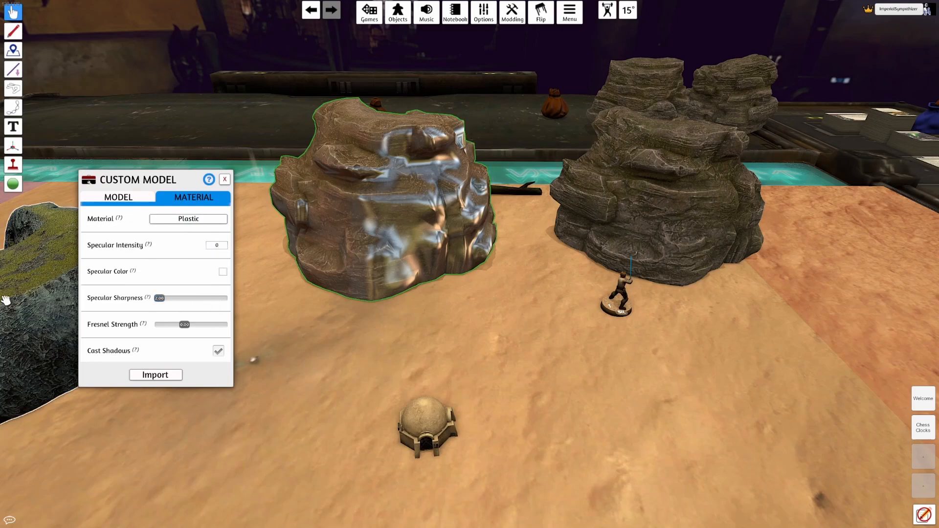
click(172, 374)
- Reposition the imported cliff beside F_L1_Cliff_03 and compare the two cliffs from the front and from above
drag(405, 214, 419, 298)
scroll(465, 339, down, 3)
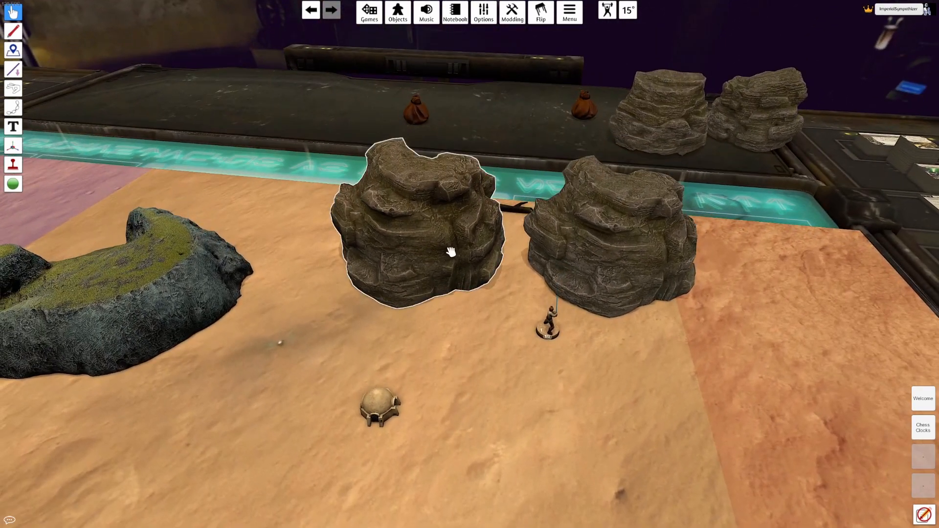
drag(451, 252, 430, 298)
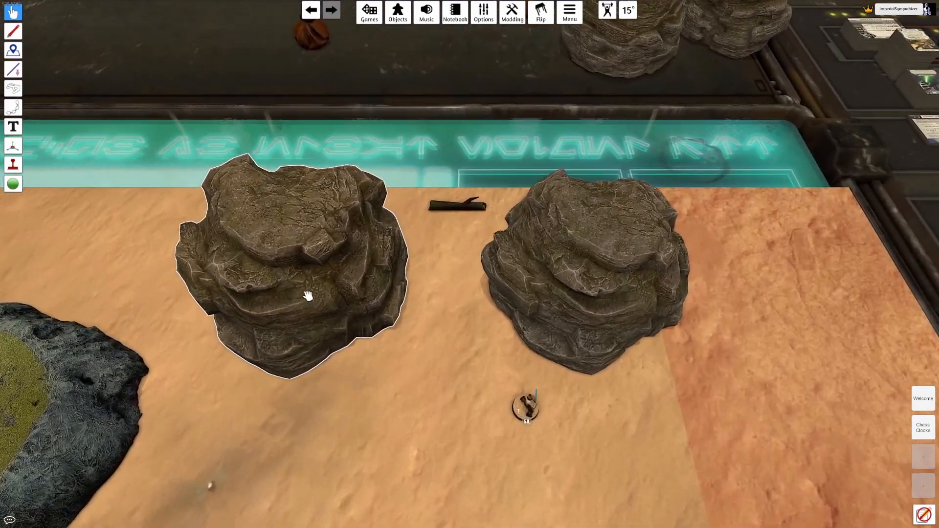
drag(308, 293, 460, 239)
right_drag(460, 240, 373, 325)
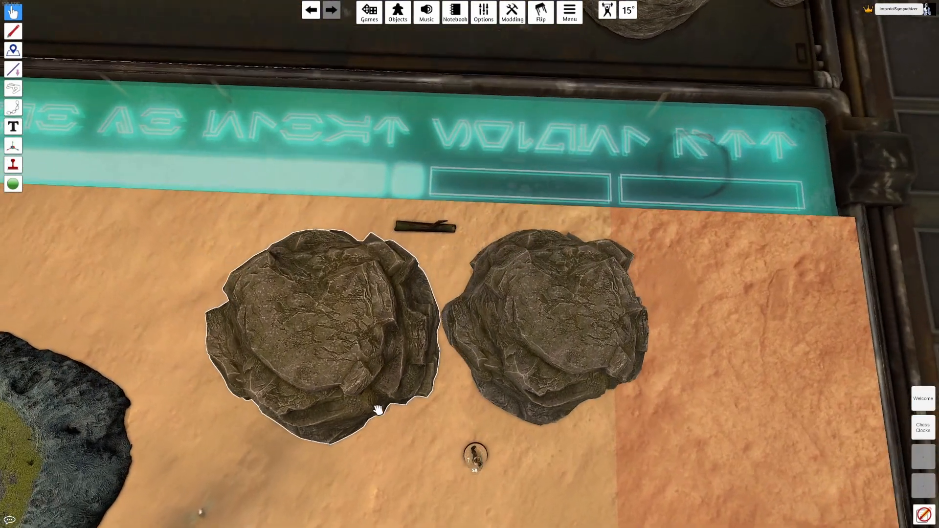
scroll(336, 362, up, 2)
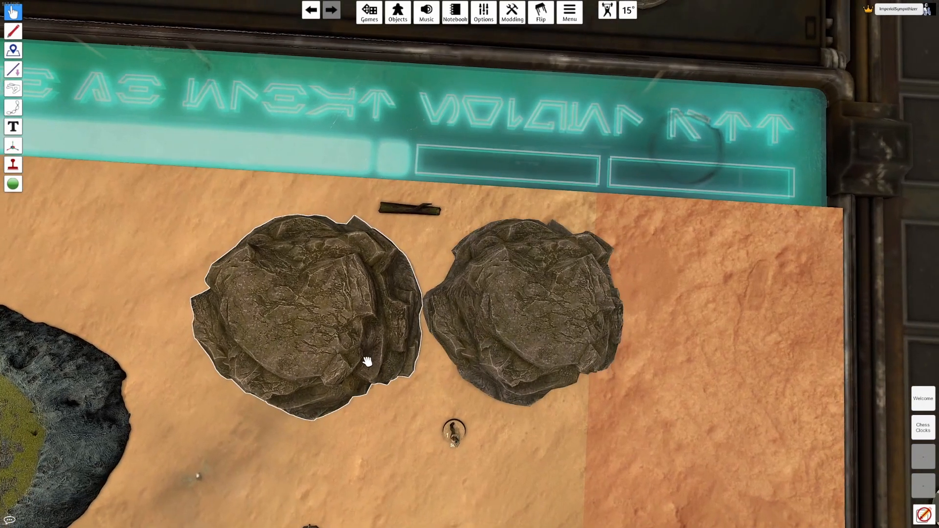
right_drag(367, 363, 513, 308)
drag(514, 308, 532, 322)
right_drag(532, 323, 530, 282)
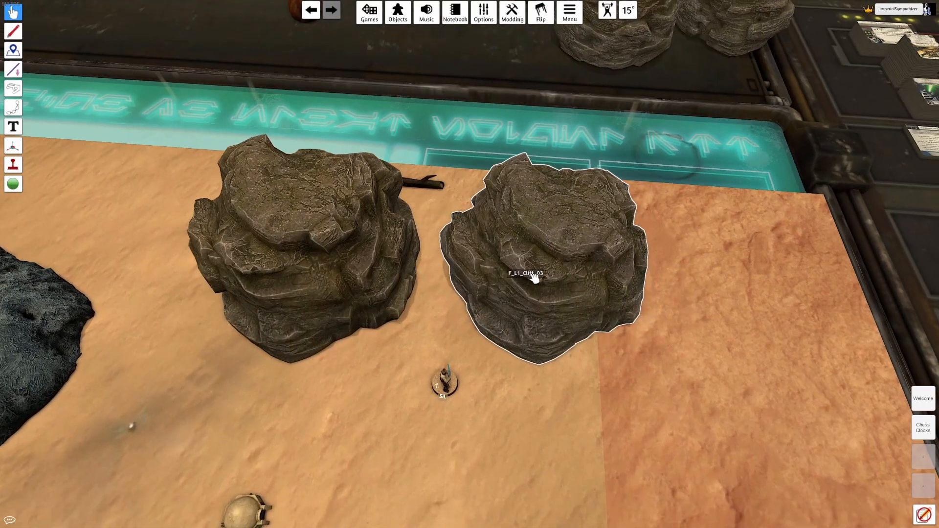
- Check the custom settings of the F_L1_Cliff_03 rock beside the red zone, and close them
right_drag(504, 247, 357, 237)
right_click(357, 238)
mouse_move(415, 254)
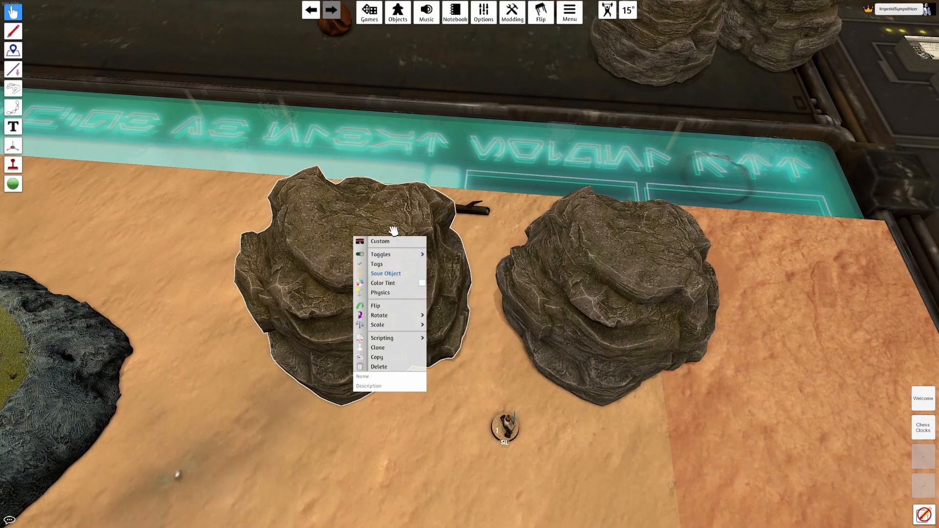
right_click(608, 258)
click(630, 262)
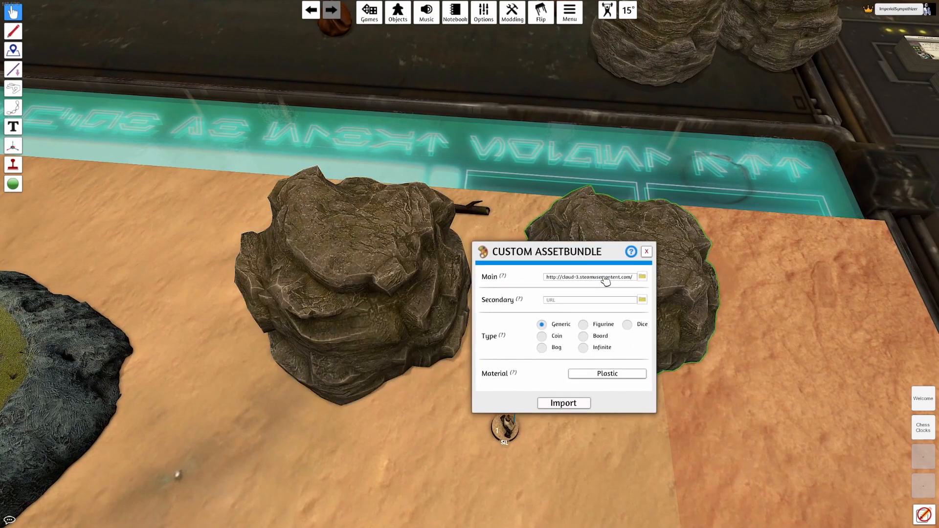
click(647, 251)
- Check the custom model and material settings of the other rock, near the log, and close them
right_click(318, 251)
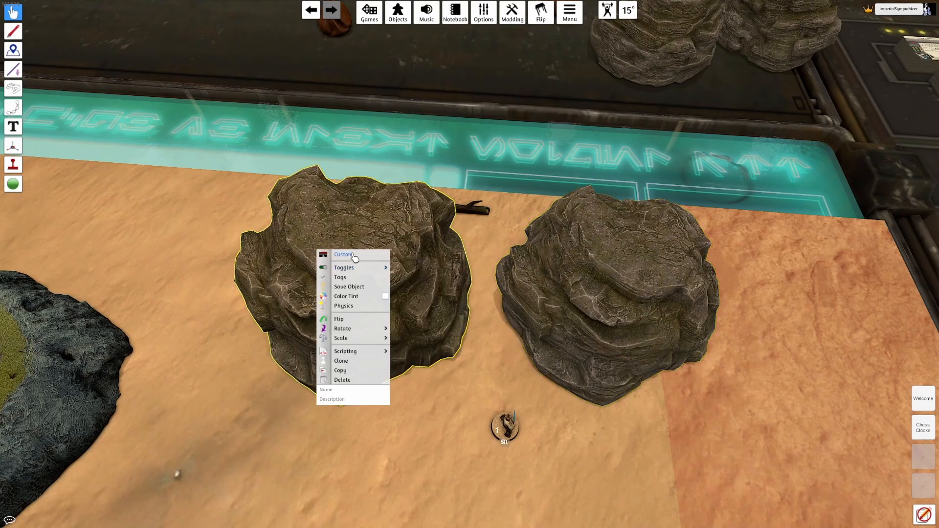
click(353, 255)
click(197, 198)
click(225, 181)
- Move the custom model rock in front of the F_L1_Cliff_03 cliff, onto the border of the red zone
right_drag(311, 417, 276, 387)
scroll(277, 386, down, 2)
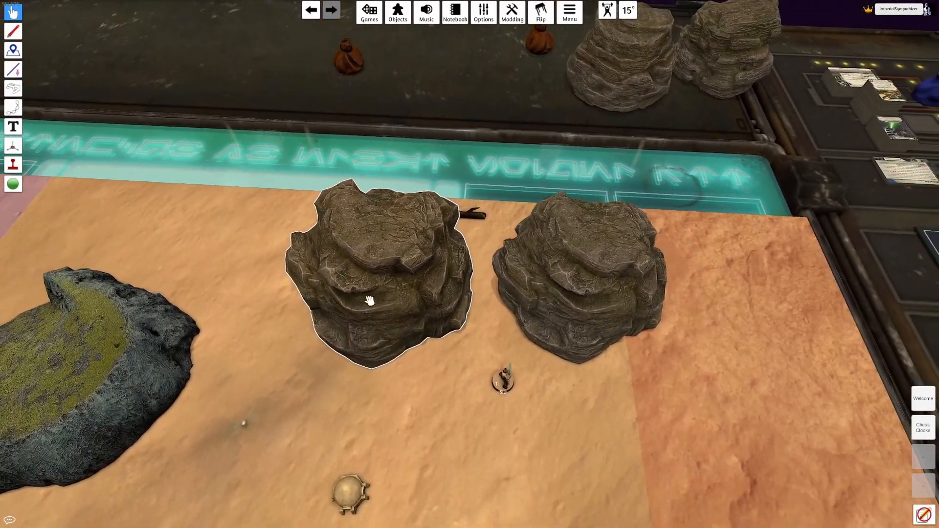
drag(371, 300, 635, 407)
key(d)
right_drag(518, 379, 484, 339)
drag(485, 339, 479, 361)
right_drag(526, 400, 526, 362)
key(s)
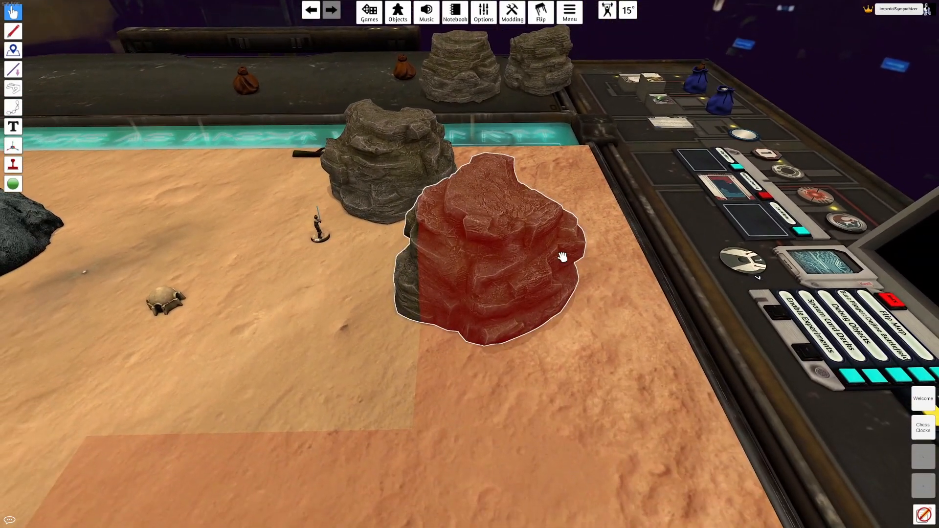
key(w)
drag(494, 277, 474, 290)
right_drag(473, 263, 453, 301)
drag(453, 302, 335, 279)
key(s)
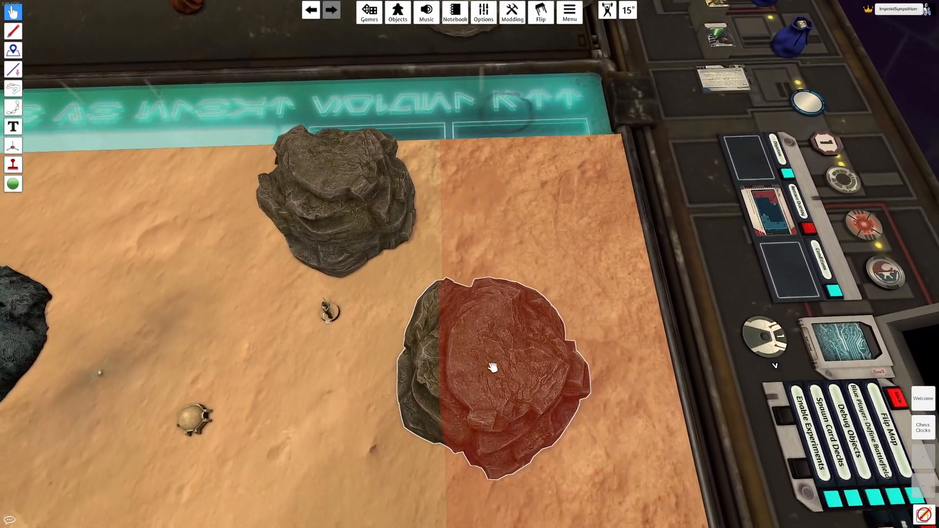
- Reposition the custom model rock so it straddles the red zone's border with most of it on the sand
drag(494, 369, 582, 352)
mouse_move(468, 355)
right_down()
mouse_move(478, 352)
mouse_move(466, 377)
mouse_move(459, 367)
right_up()
key(KP_1)
right_drag(385, 357, 553, 257)
drag(553, 258, 478, 255)
right_drag(477, 255, 474, 310)
key(a)
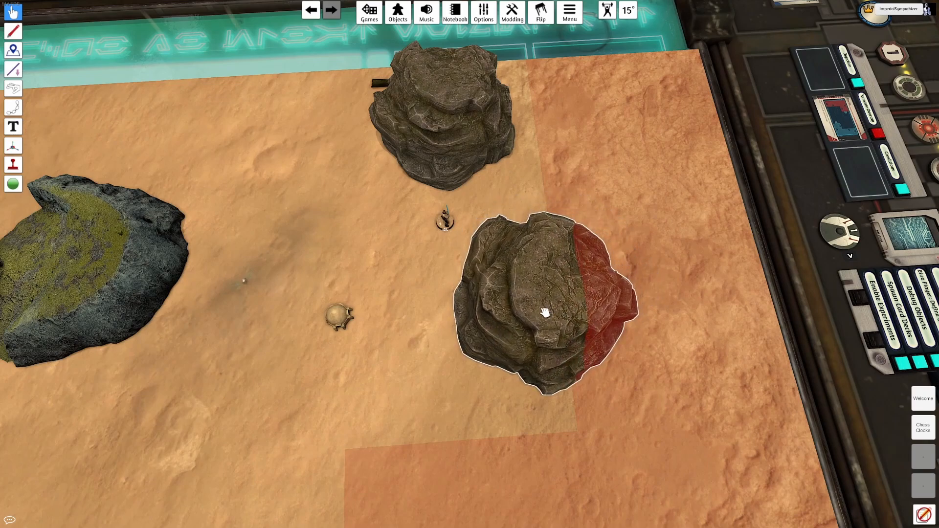
- Move the F_L1_Cliff_03 cliff away from the log, to the border behind the custom model rock
right_drag(384, 368, 430, 227)
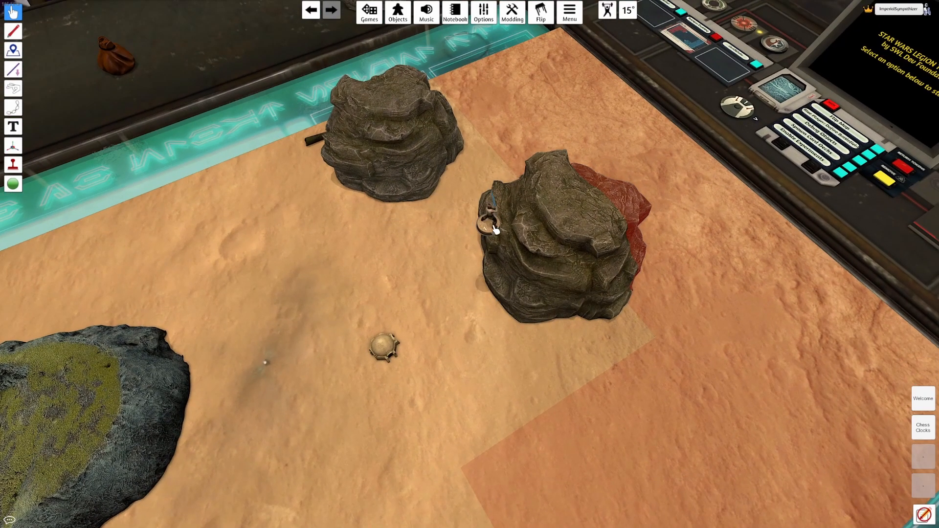
right_drag(502, 195, 436, 373)
drag(437, 255, 507, 241)
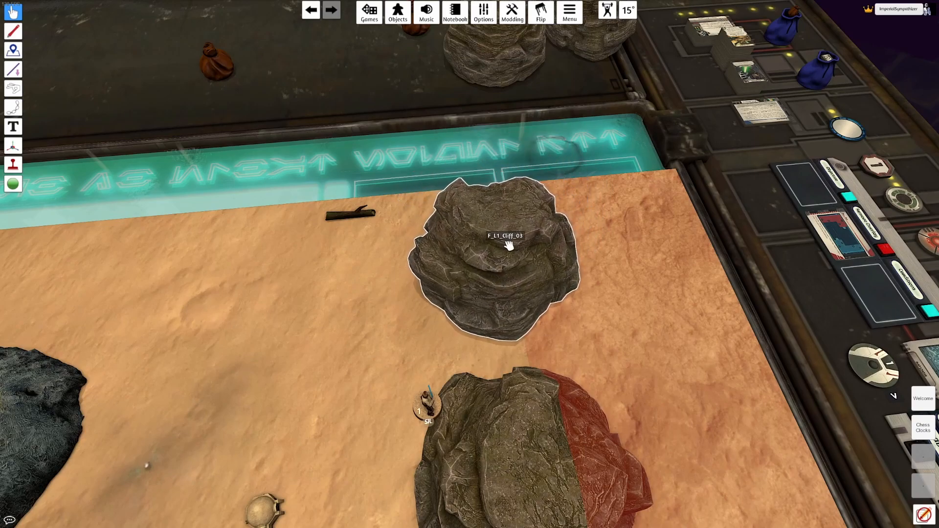
right_drag(548, 286, 627, 259)
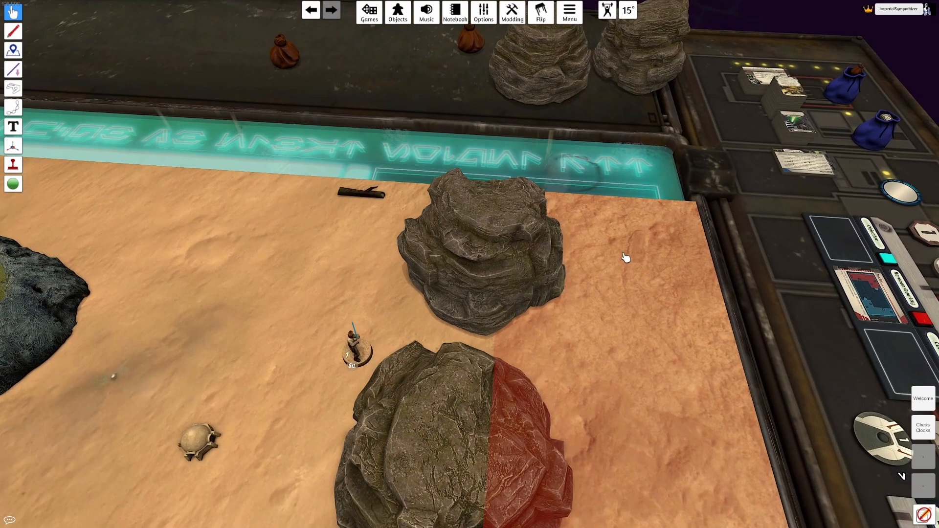
- Test the rear cliff's collision by placing the figurine against its side, on its top and on its ledge
drag(360, 351, 461, 284)
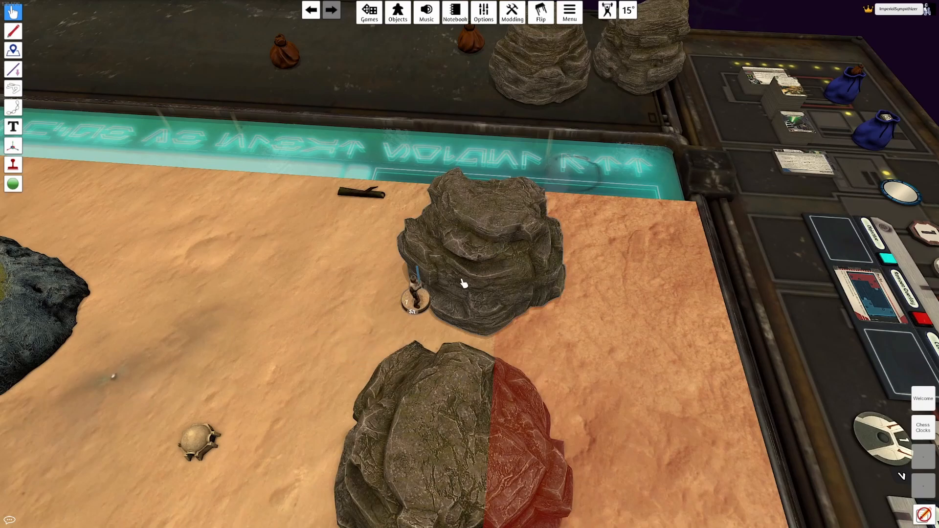
key(w)
key(a)
drag(493, 226, 564, 371)
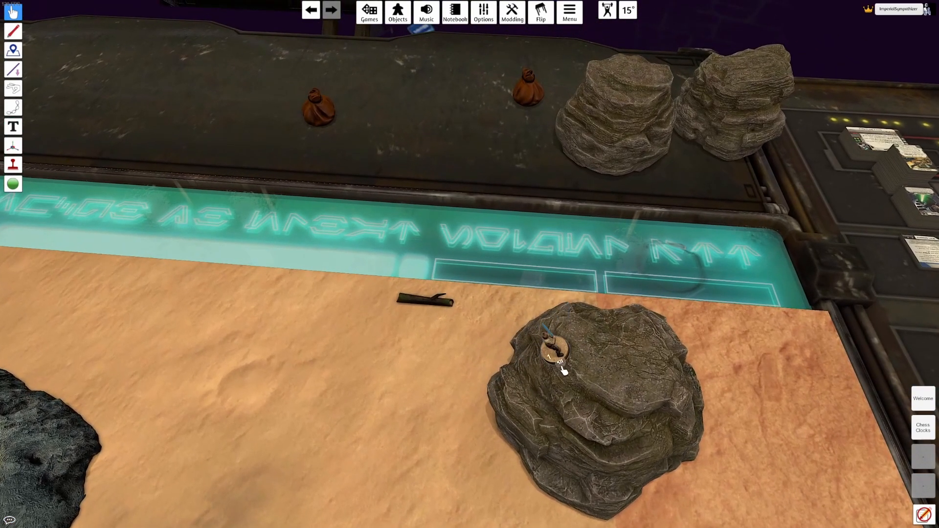
key(d)
drag(518, 394, 488, 424)
key(s)
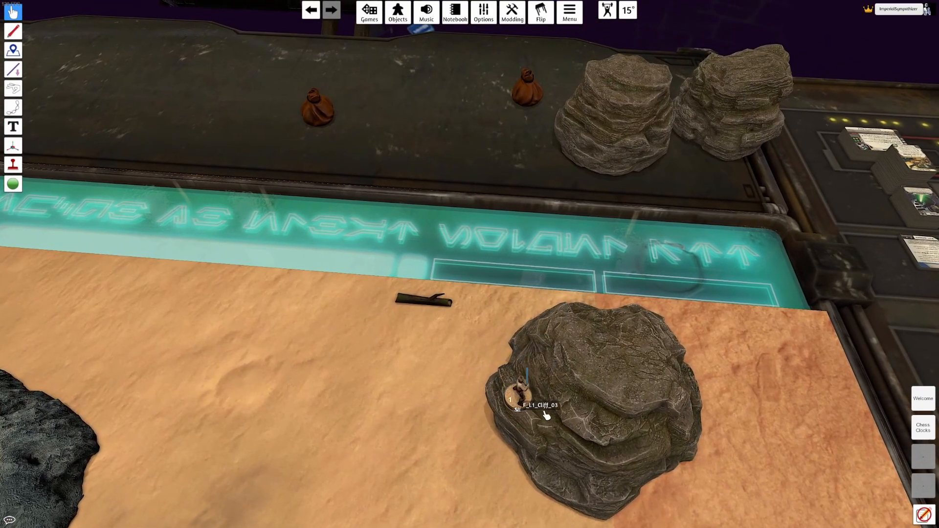
- Test the figurine on the front rock, and move it off to the red ground beside the cliffs
drag(464, 357, 468, 388)
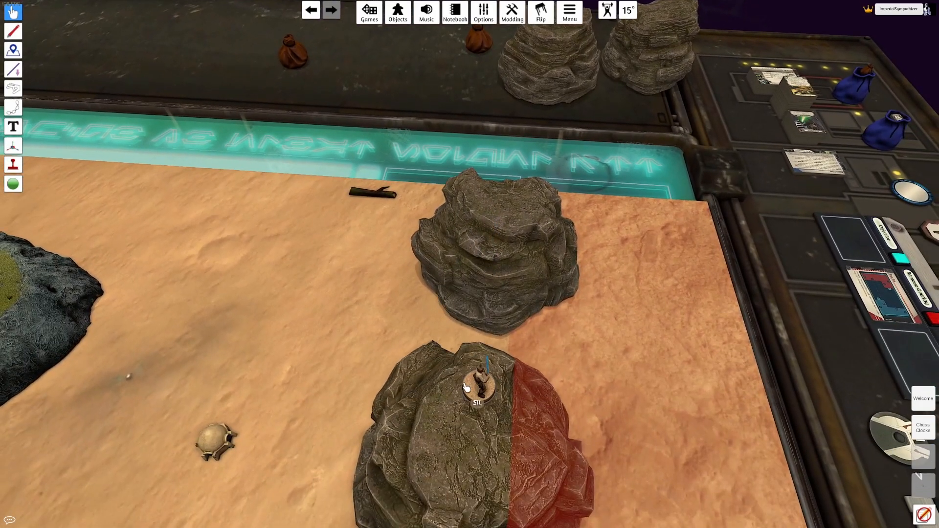
right_drag(461, 417, 465, 329)
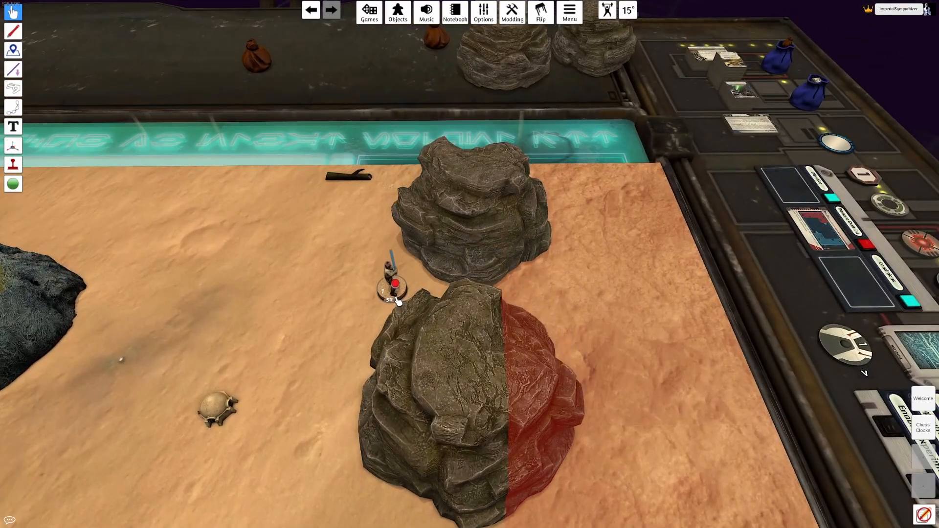
right_drag(424, 370, 472, 402)
right_drag(570, 377, 528, 237)
- Copy the front rock's model/mesh file path into its collider setting and import the model
right_click(528, 236)
click(568, 246)
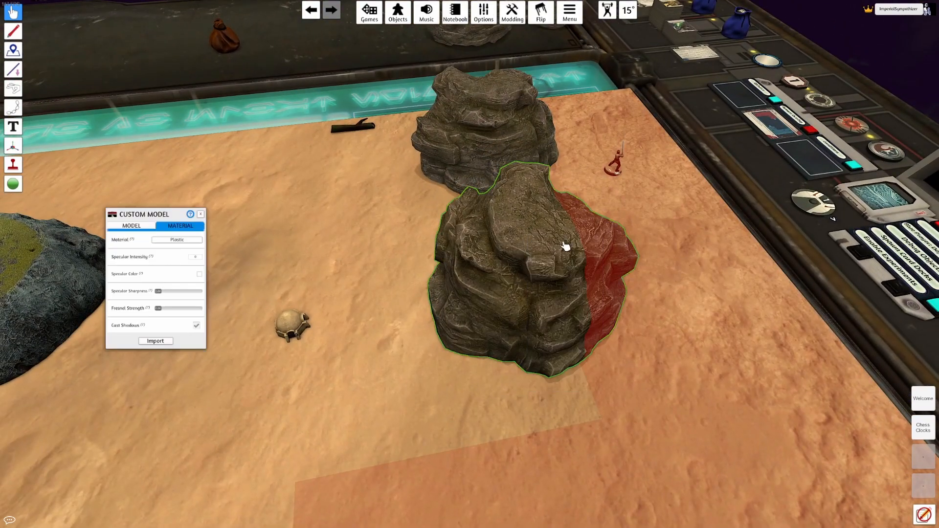
click(126, 198)
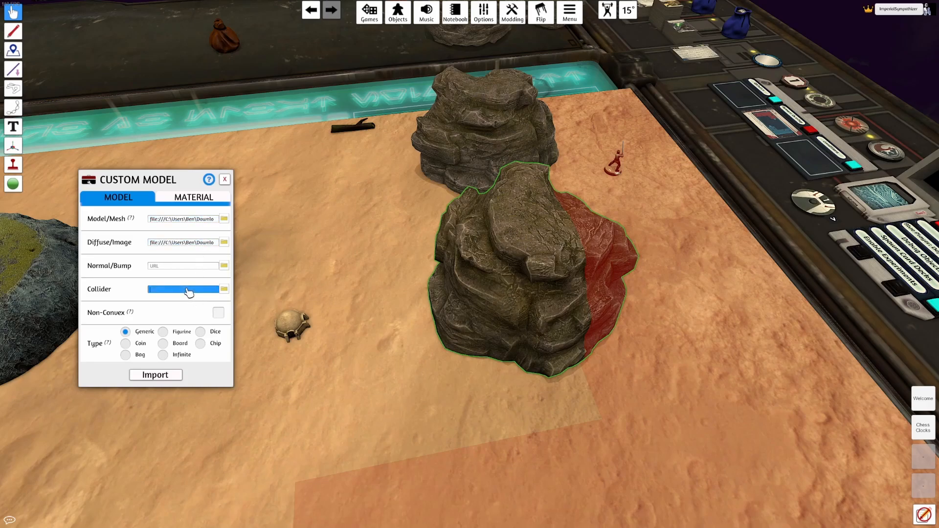
click(168, 219)
right_drag(629, 174, 581, 170)
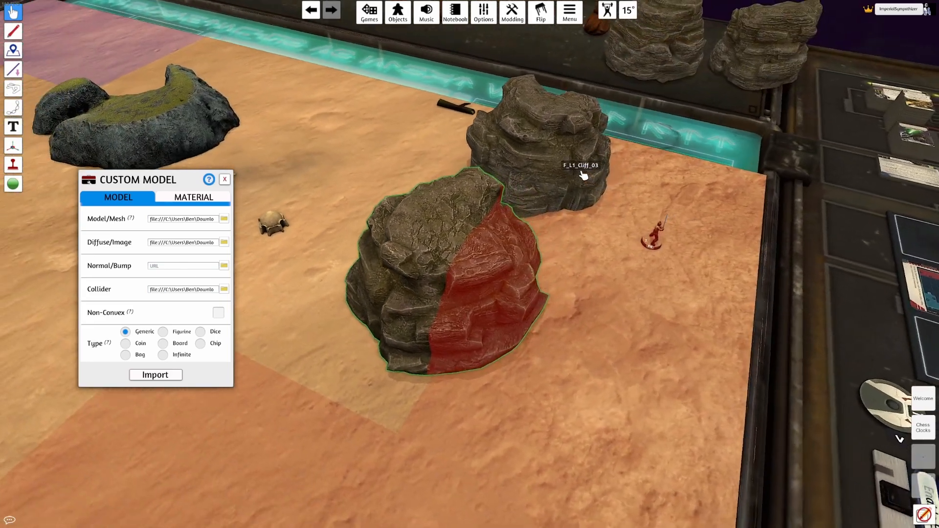
right_drag(456, 255, 402, 176)
scroll(423, 224, up, 3)
scroll(420, 198, down, 1)
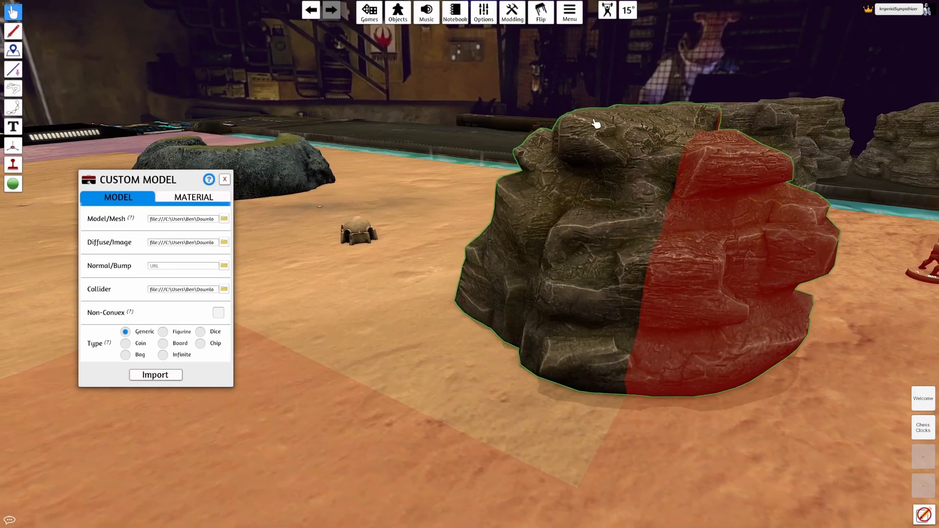
right_drag(393, 269, 434, 293)
key(d)
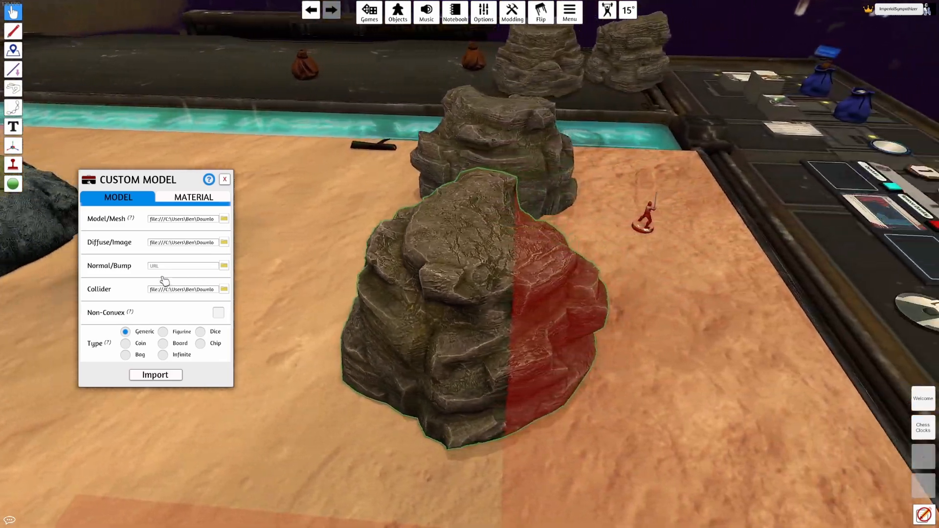
click(155, 378)
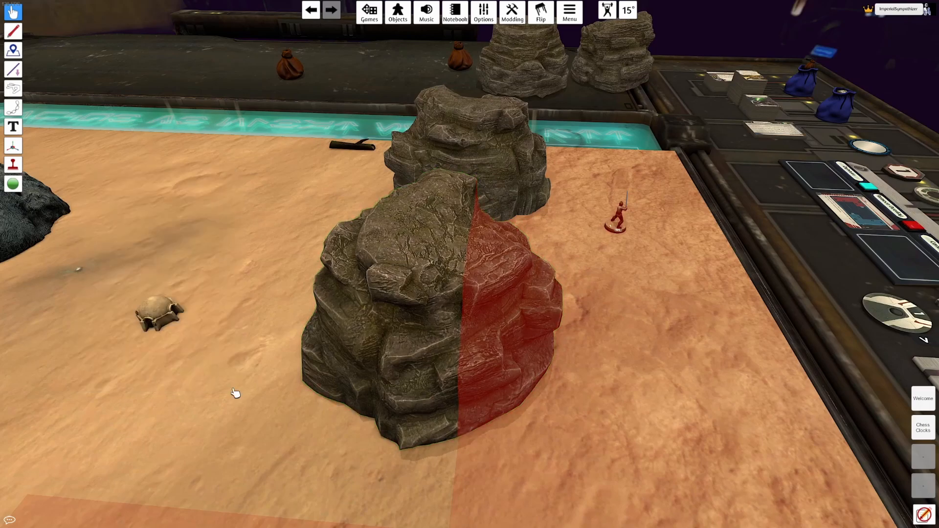
- Test the front rock's new collider by moving the figurine across its back edge and onto its upper surface
drag(614, 218, 427, 229)
mouse_move(428, 255)
right_down()
mouse_move(424, 240)
mouse_move(431, 262)
right_up()
drag(500, 241, 586, 249)
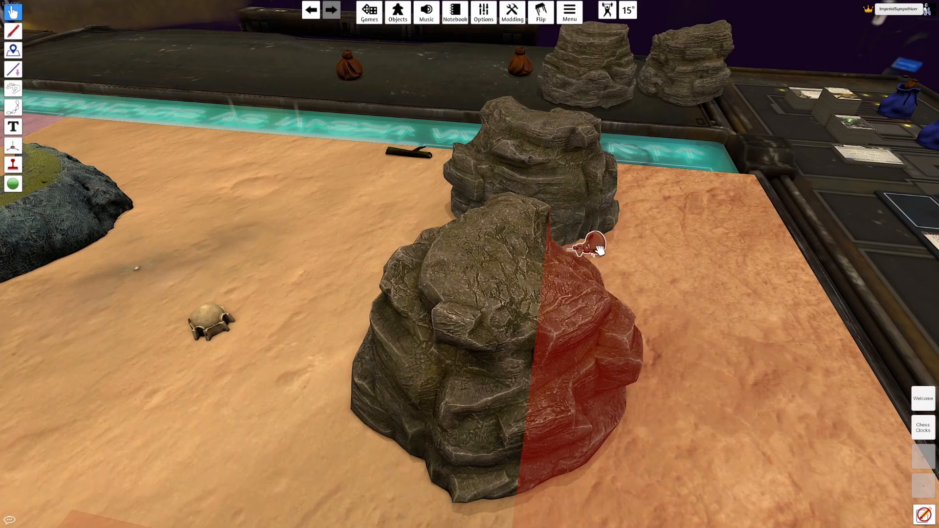
right_drag(597, 248, 564, 268)
drag(551, 286, 399, 270)
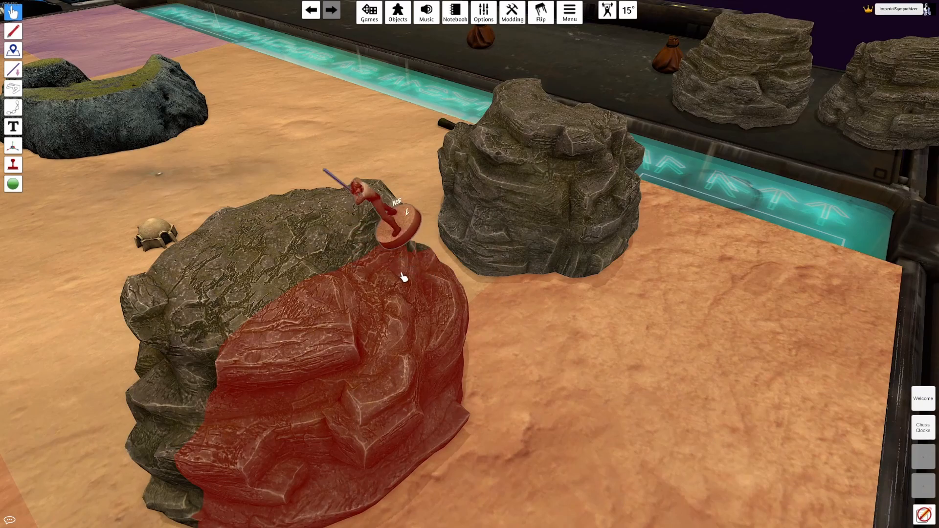
- Try the figurine on other parts of the front rock, from its red side up to its top
right_drag(451, 293, 526, 187)
drag(528, 169, 510, 156)
right_drag(510, 155, 470, 211)
drag(471, 211, 490, 197)
right_drag(491, 196, 498, 262)
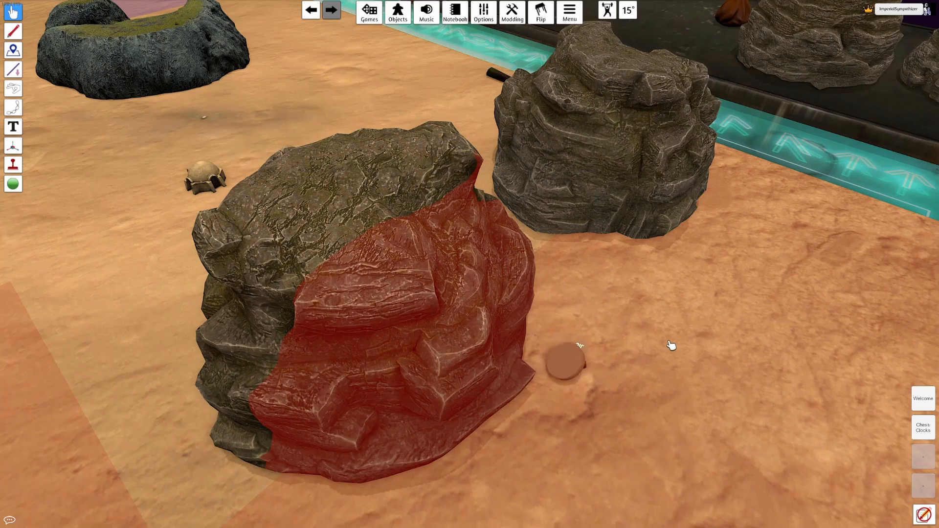
drag(579, 359, 353, 210)
- Enable Non-Convex for the front rock's custom model and import it again
right_drag(406, 229, 457, 218)
right_click(466, 154)
click(485, 159)
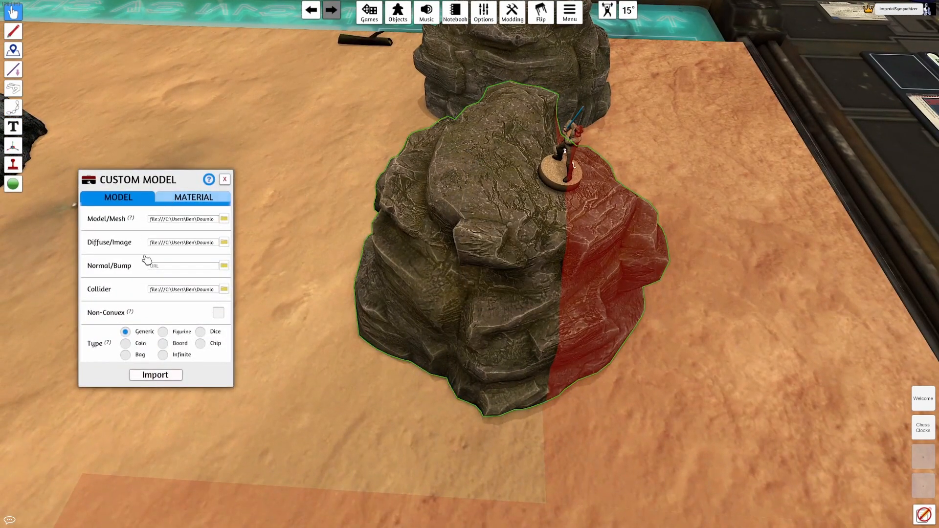
mouse_move(115, 320)
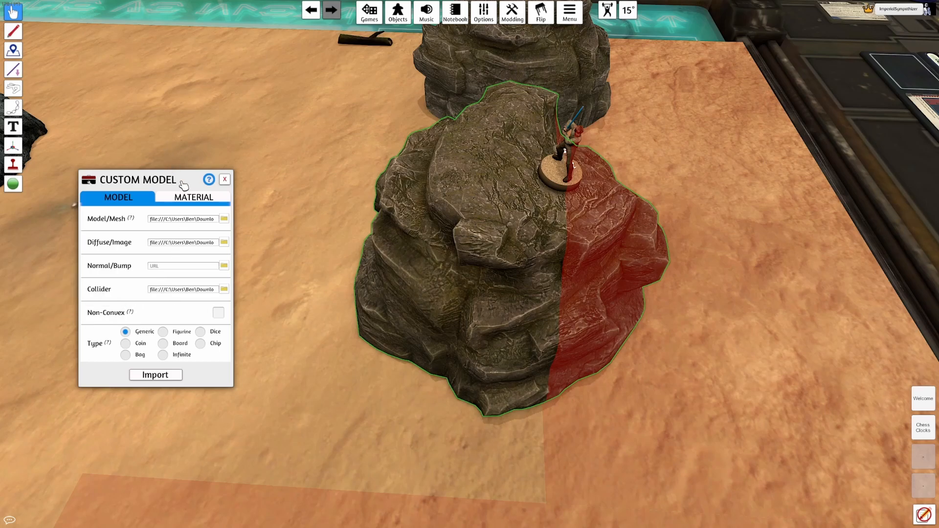
right_drag(281, 185, 473, 88)
right_drag(459, 164, 433, 211)
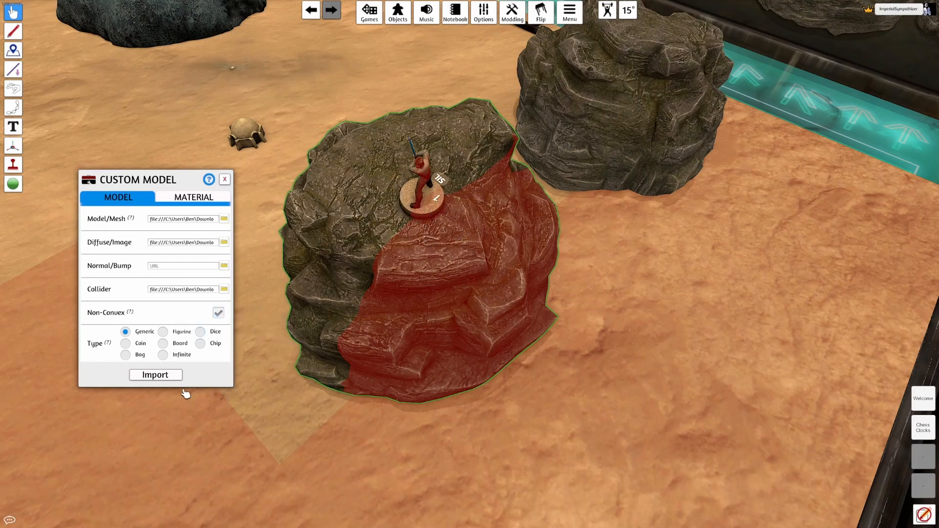
right_drag(523, 227, 431, 201)
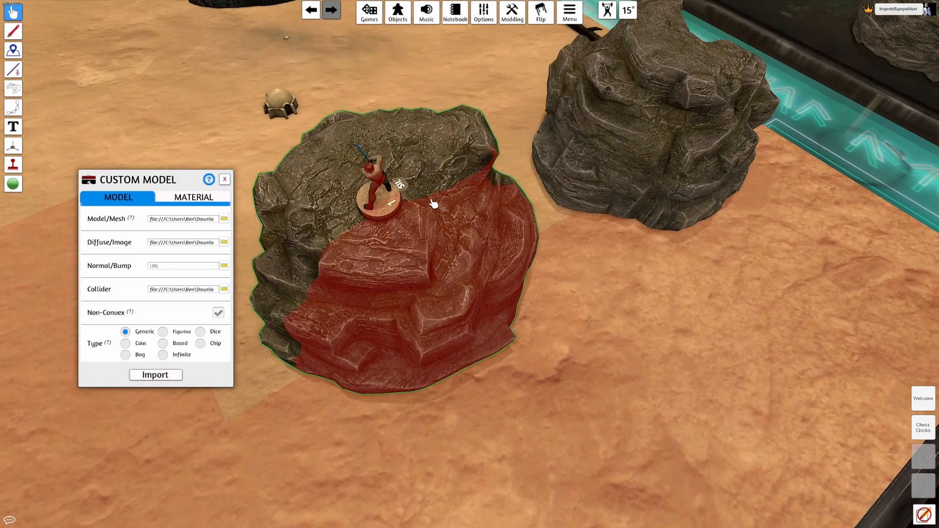
scroll(448, 217, up, 2)
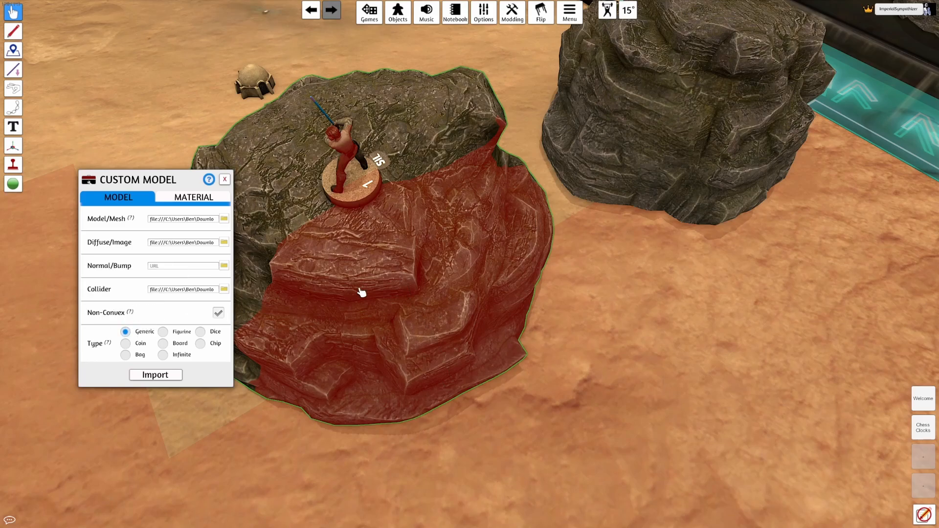
click(155, 375)
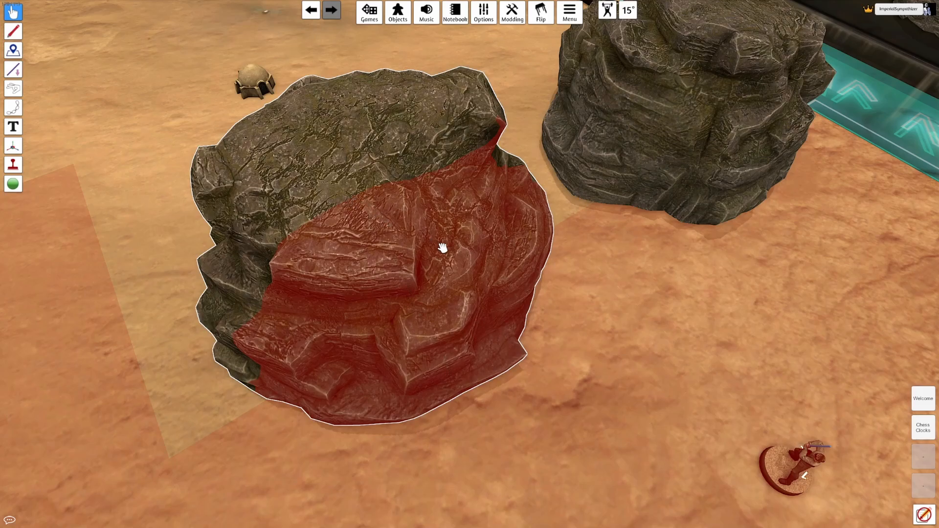
- Test the non-convex collider by moving the figurine onto the front rock and back to the red ground
right_drag(349, 317, 354, 254)
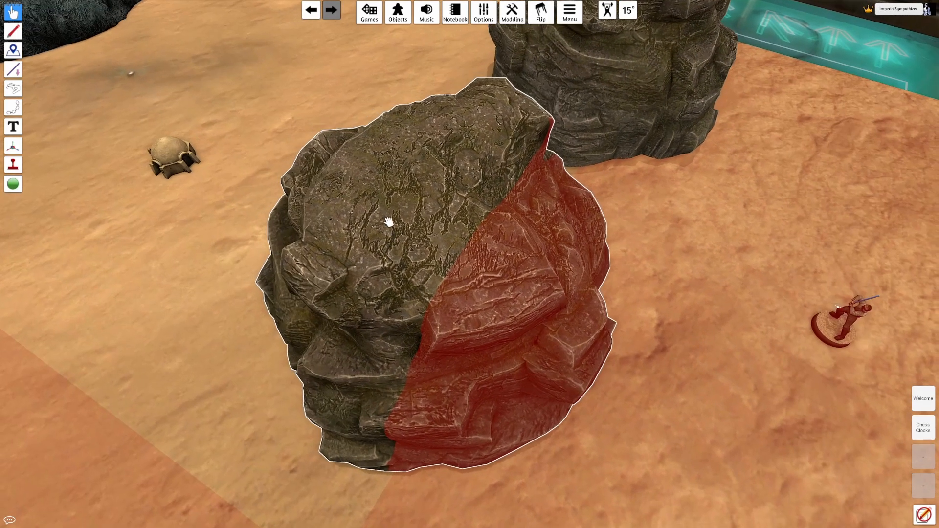
right_drag(518, 434, 471, 279)
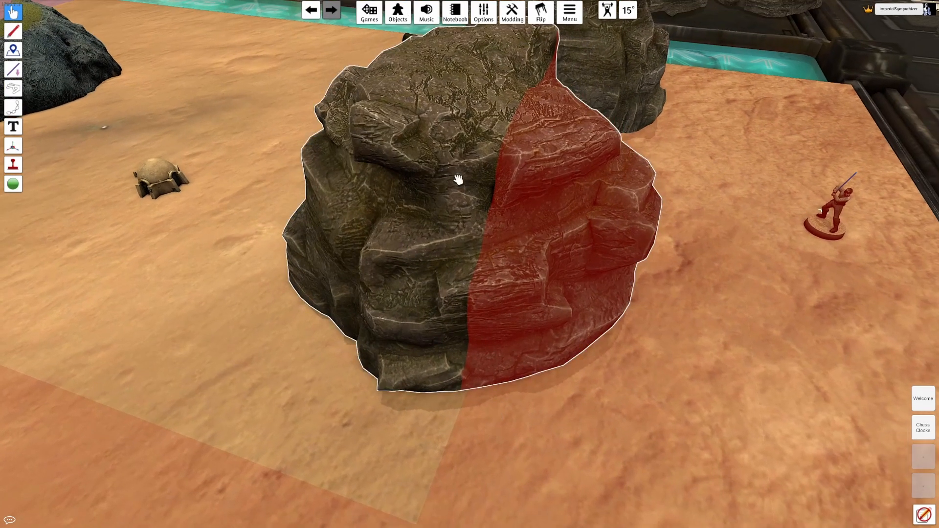
right_drag(658, 195, 667, 313)
drag(831, 329, 490, 334)
right_drag(538, 339, 415, 171)
drag(415, 171, 456, 215)
right_drag(452, 250, 574, 323)
drag(585, 213, 681, 216)
right_drag(650, 328, 473, 241)
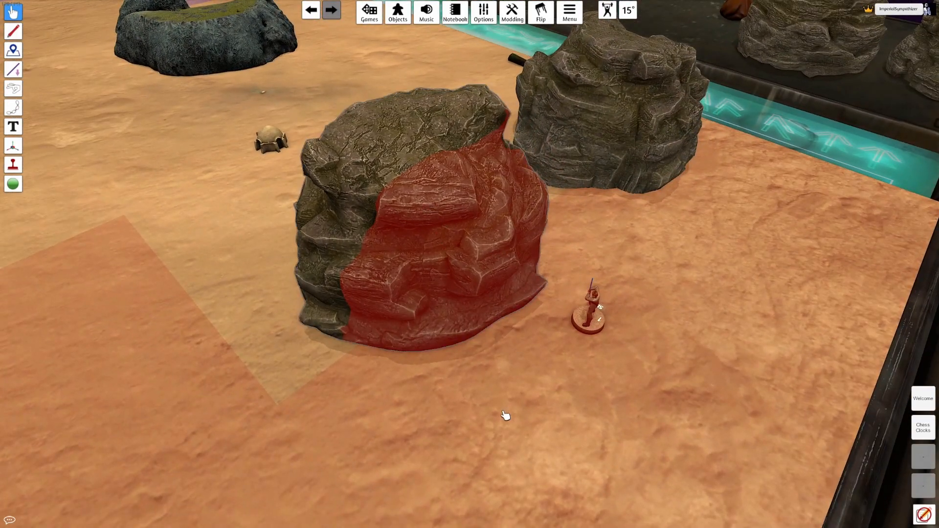
- Move the figurine over the front rock's top and place it on the ledge on its sandy side
drag(589, 306, 474, 170)
right_drag(475, 170, 491, 216)
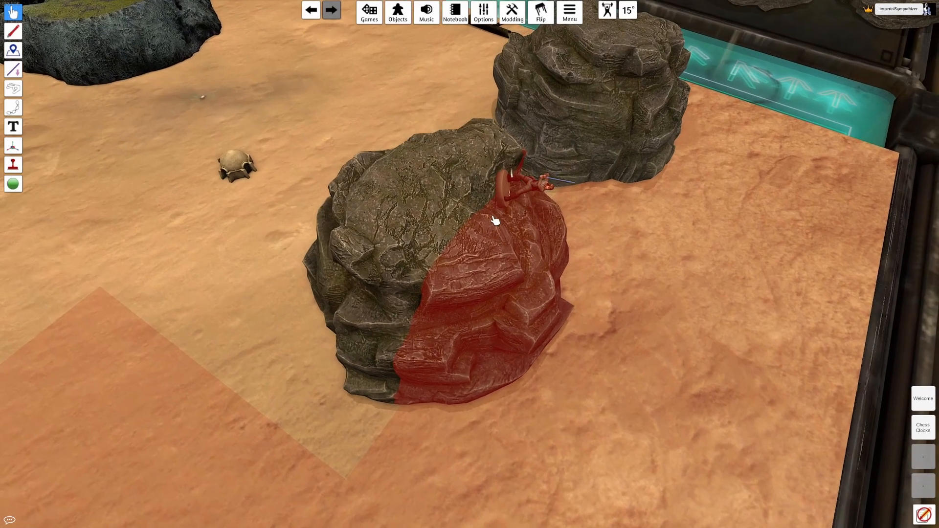
drag(522, 188, 529, 238)
right_drag(523, 270, 504, 259)
drag(467, 155, 379, 134)
right_drag(381, 138, 501, 249)
drag(553, 257, 432, 264)
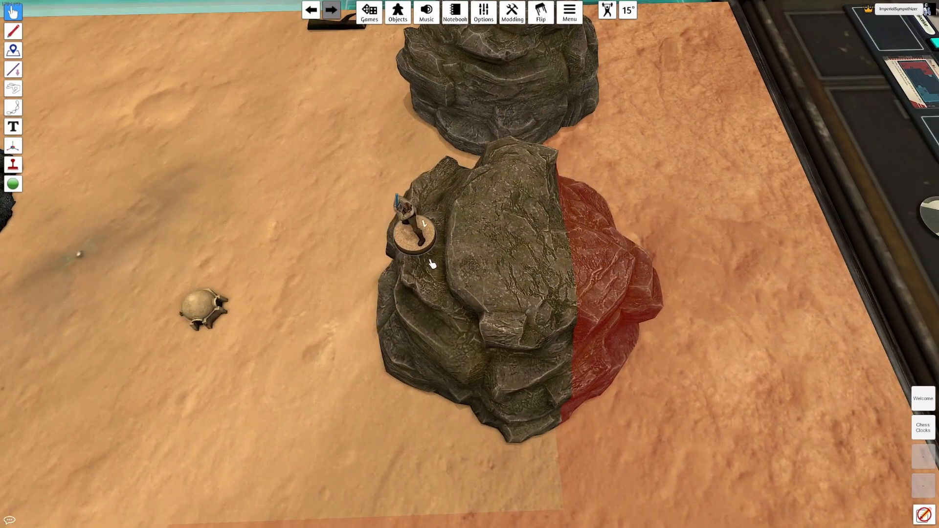
- Check the Custom AssetBundle settings of the rear cliff, F_L1_Cliff_03, without changing them
right_drag(469, 356, 432, 210)
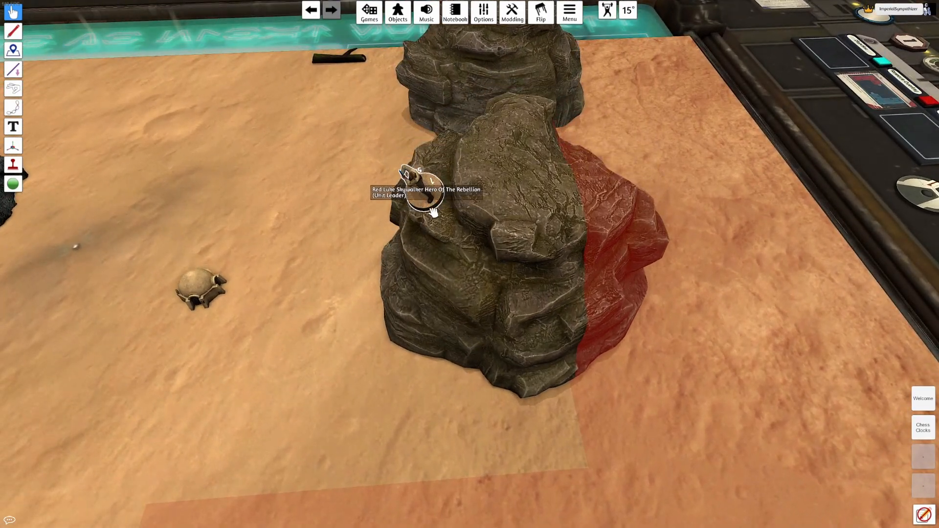
right_drag(453, 293, 480, 180)
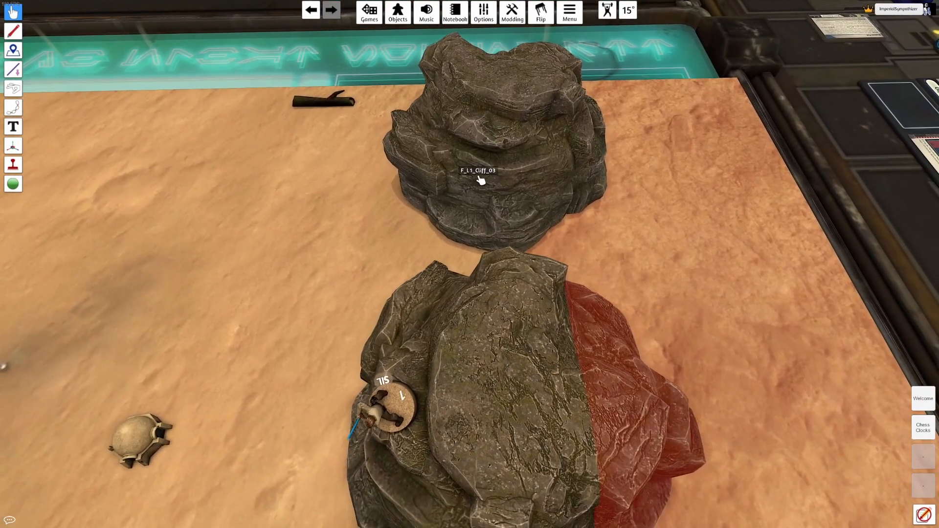
right_click(483, 178)
click(519, 182)
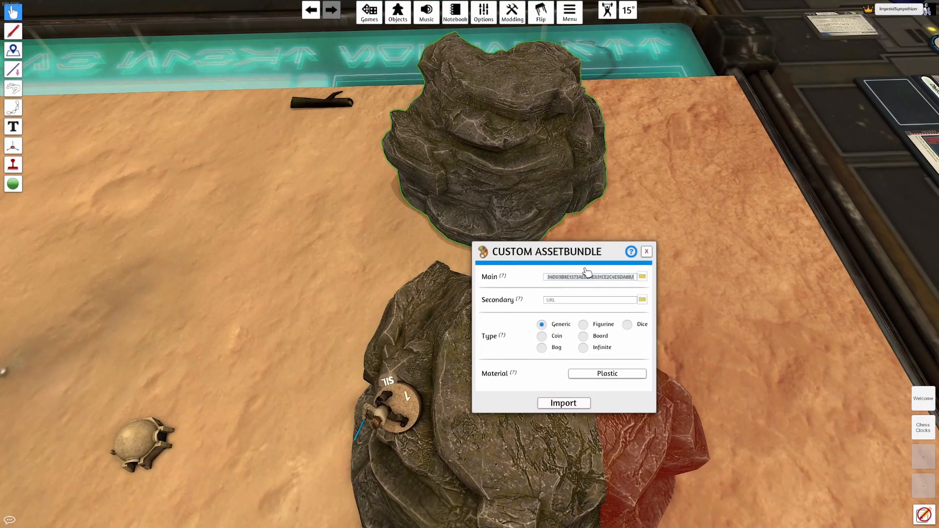
click(645, 251)
- Check the Custom Model settings of the front rock, including its collider and Non-Convex option
right_drag(635, 258, 601, 230)
right_click(397, 320)
click(422, 324)
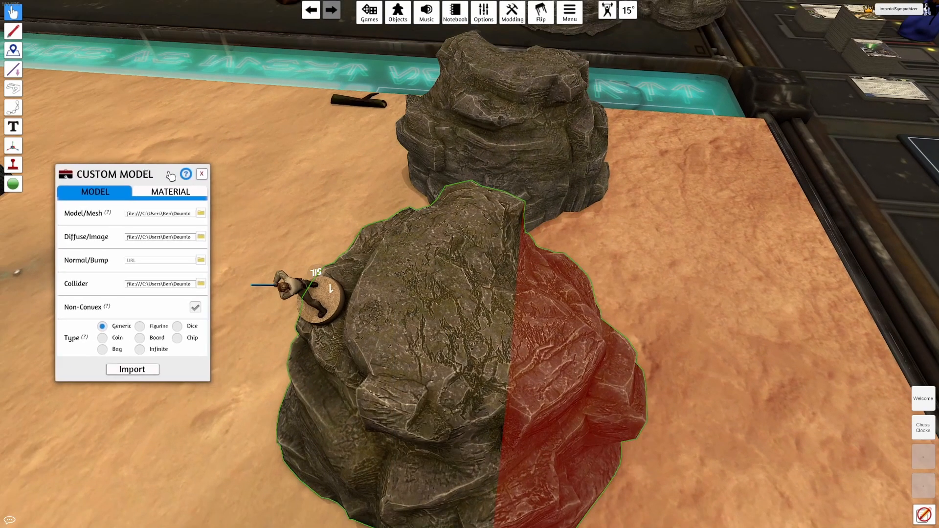
click(202, 174)
right_drag(267, 264, 211, 195)
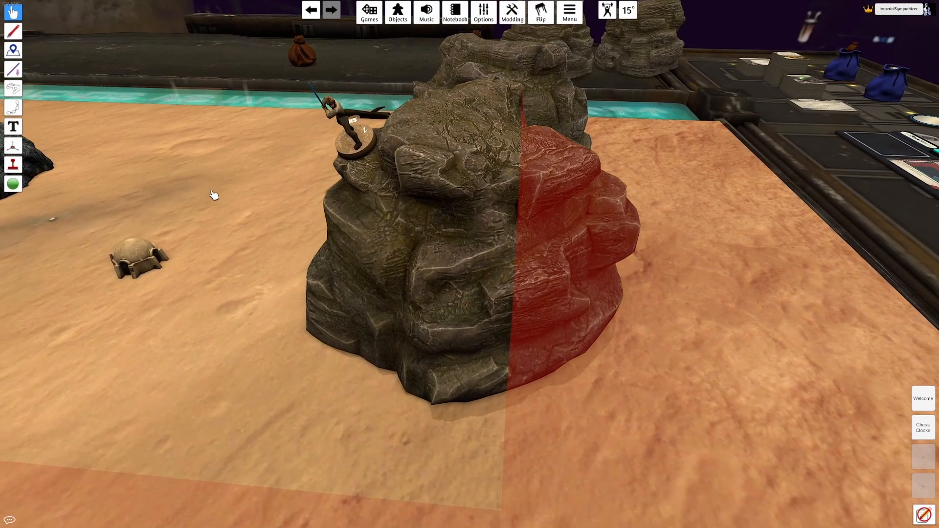
- Move the figurine from the sandy-side ledge onto the top of the front rock's red side
right_drag(283, 204, 348, 260)
key(s)
drag(347, 200, 493, 239)
key(w)
right_drag(403, 262, 440, 284)
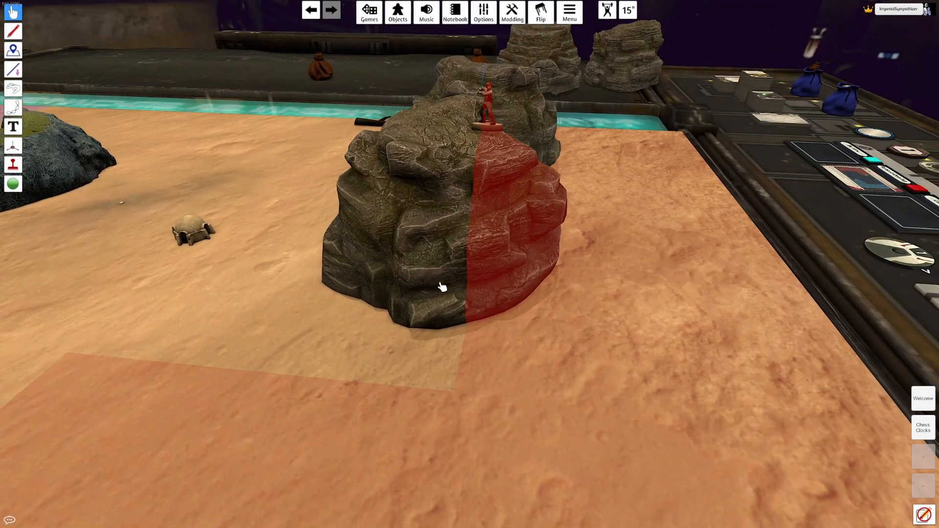
- Move the figurine off the front rock and set it down on the sandy ground beside the rocks
right_drag(442, 286, 482, 362)
drag(498, 394, 341, 307)
right_drag(441, 415, 394, 161)
scroll(383, 214, down, 3)
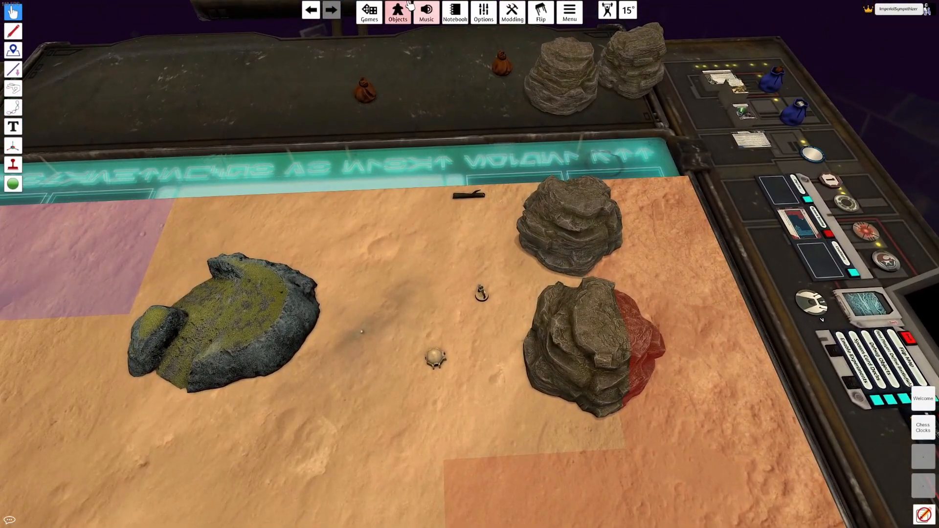
- Load the Workshop mod Saught's Ruin Assets/Models/Objects/Props
click(370, 14)
click(331, 298)
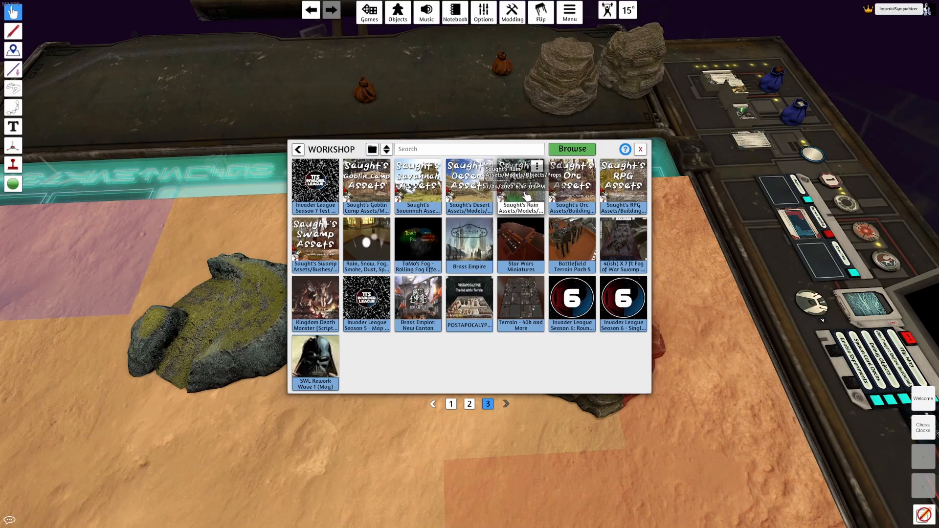
click(528, 189)
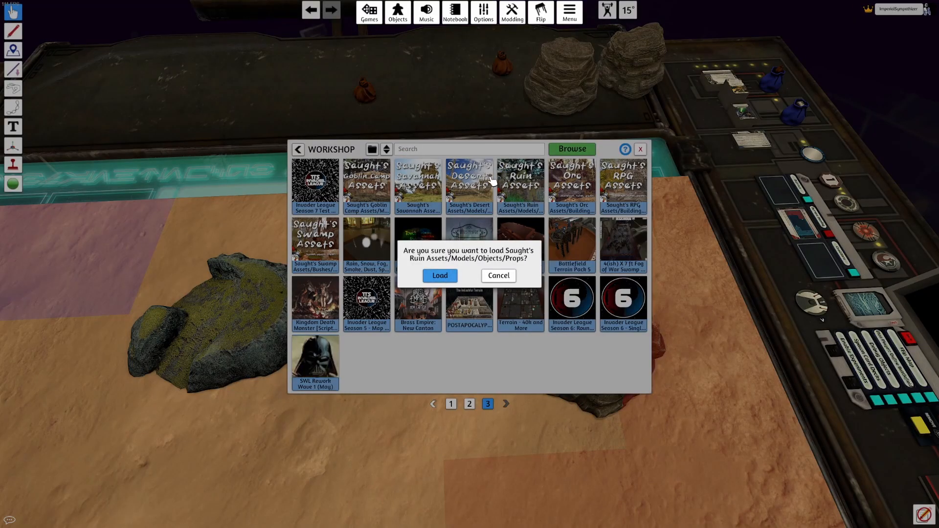
key(Return)
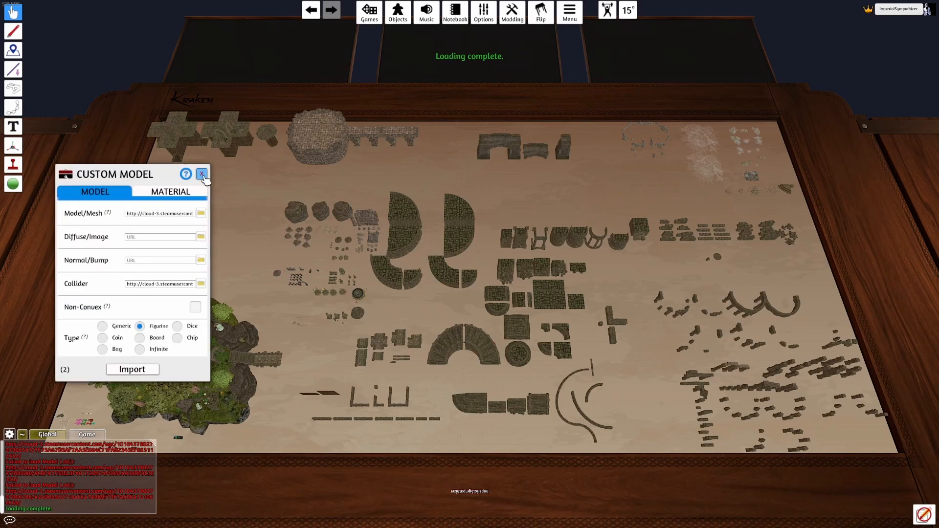
- Dismiss the Custom Model window and examine the ruin mod's stone floors, walls and rounded platform pieces up close
right_drag(207, 181, 432, 293)
key(d)
scroll(404, 264, up, 2)
key(a)
key(a)
key(w)
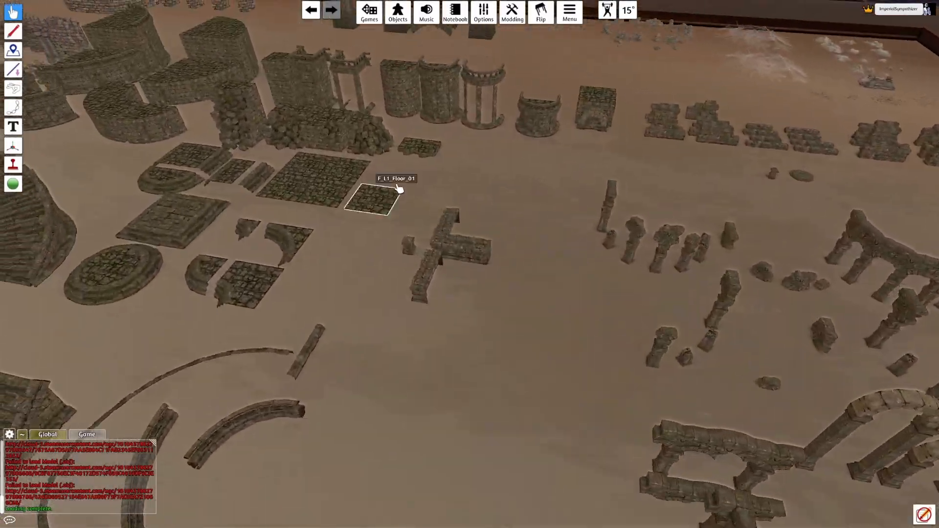
scroll(404, 212, up, 3)
right_drag(405, 212, 312, 236)
scroll(312, 236, up, 3)
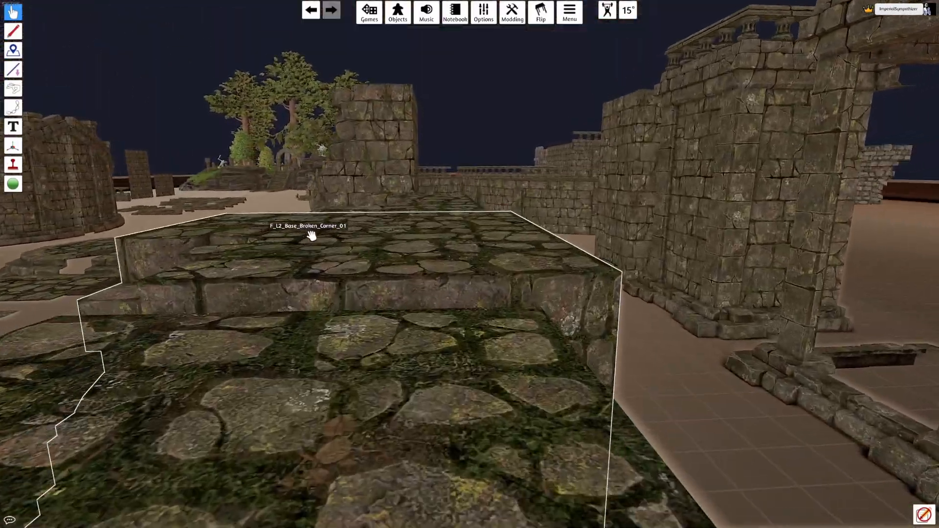
scroll(311, 236, down, 8)
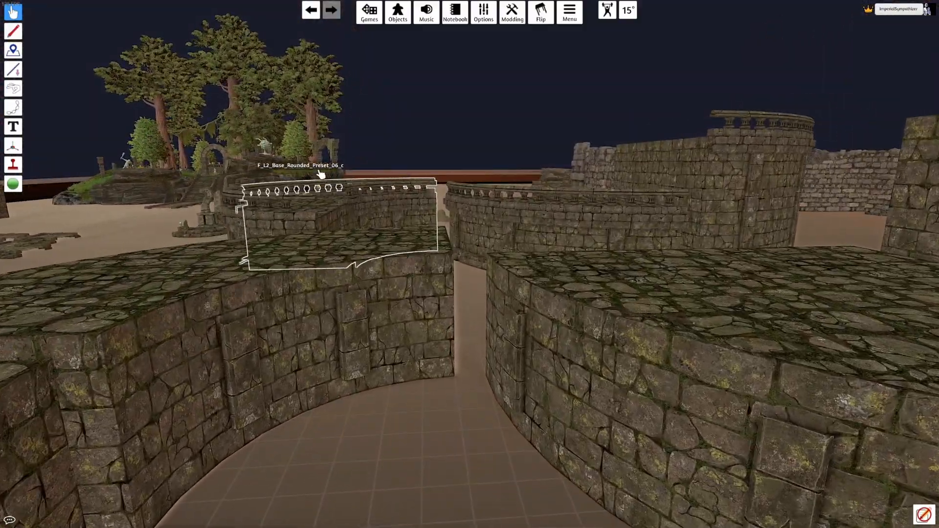
right_drag(320, 174, 495, 231)
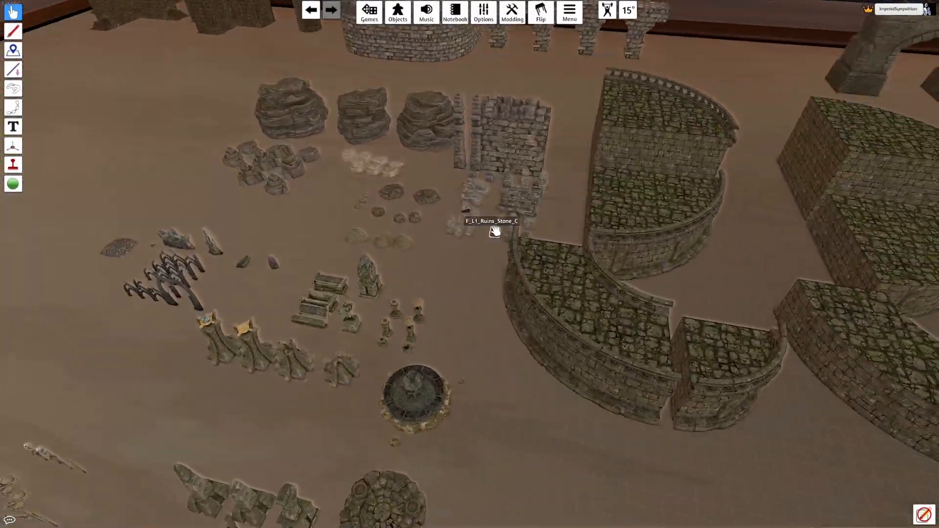
right_drag(433, 221, 447, 188)
scroll(465, 195, up, 5)
scroll(464, 191, up, 5)
scroll(464, 191, down, 3)
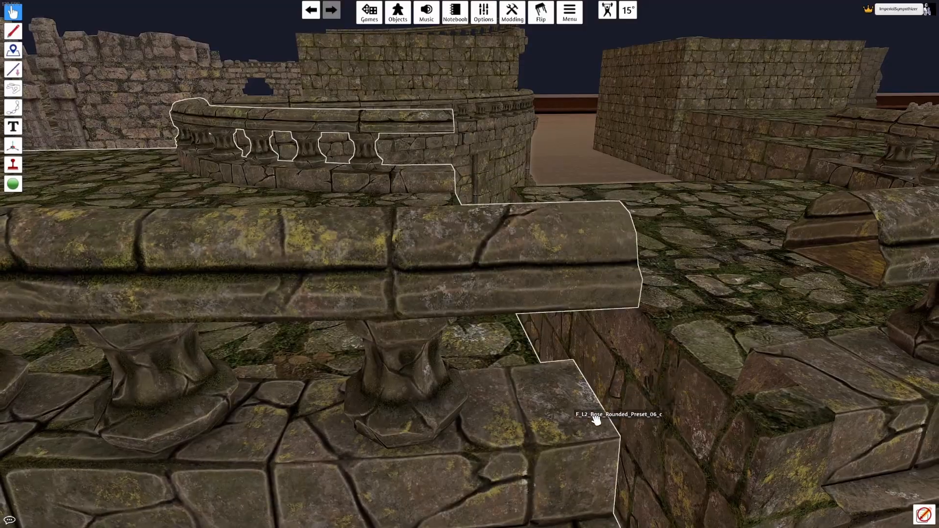
scroll(595, 420, down, 5)
right_drag(535, 260, 523, 298)
scroll(522, 299, down, 3)
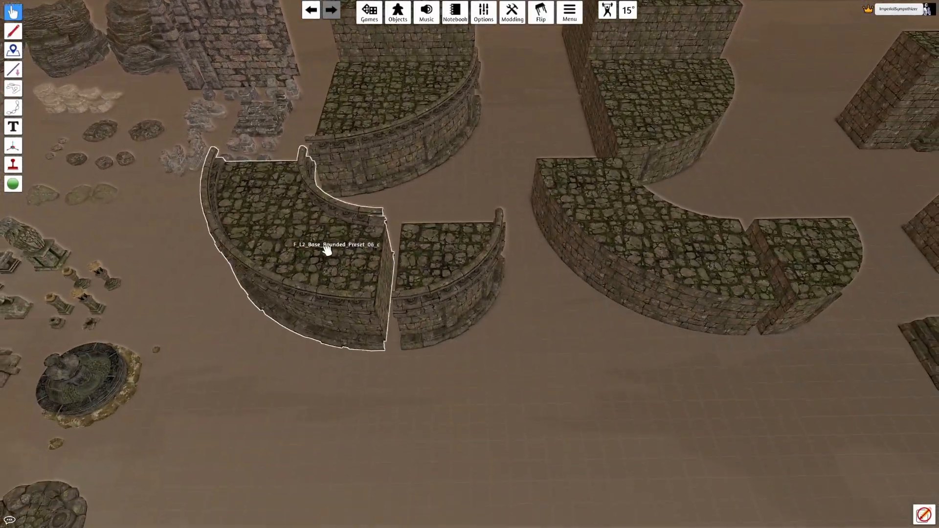
right_drag(464, 282, 465, 250)
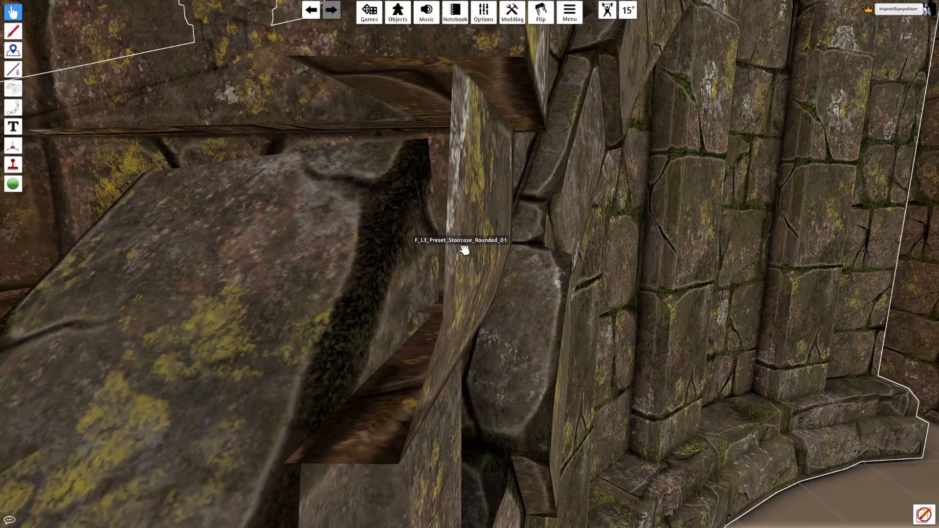
scroll(465, 251, down, 10)
scroll(398, 266, up, 3)
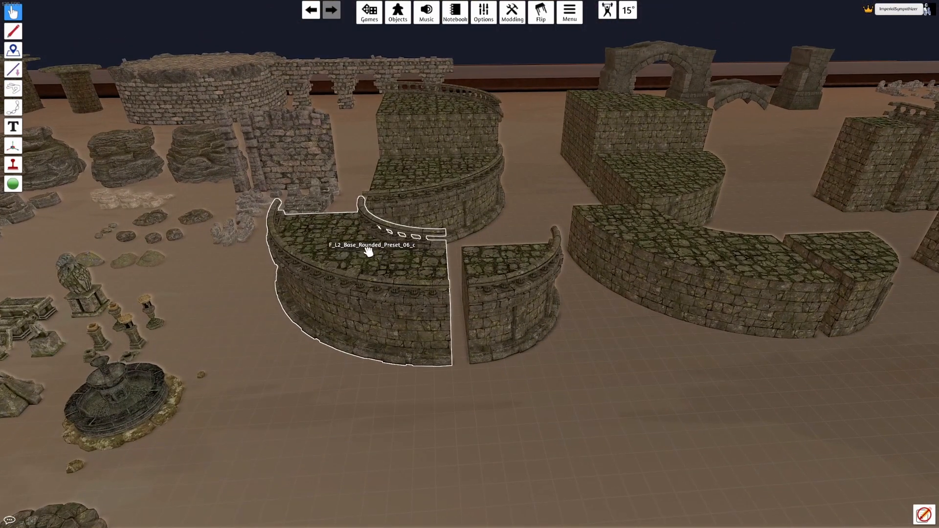
scroll(373, 253, down, 2)
- Check the Custom AssetBundle settings of the cliff beside the ruined wall, F_L1_Cliff_01
right_click(364, 182)
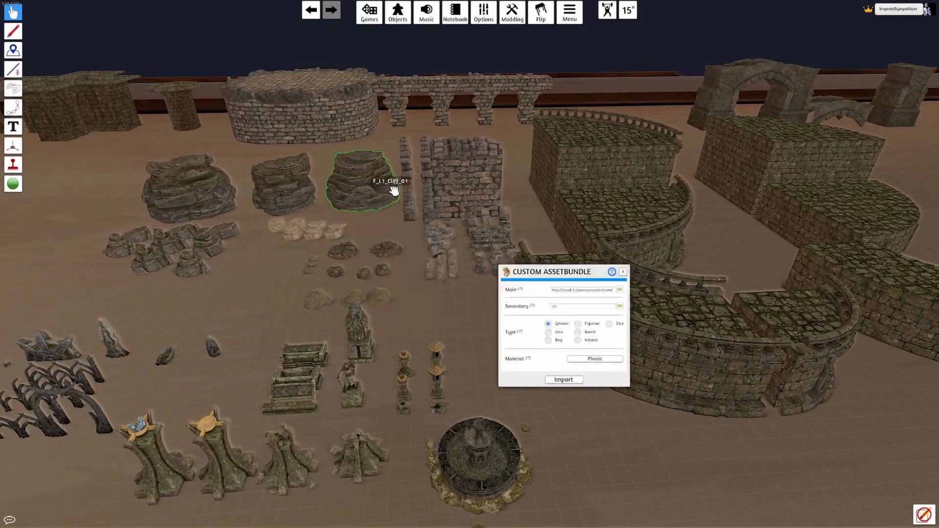
click(648, 254)
key(a)
key(w)
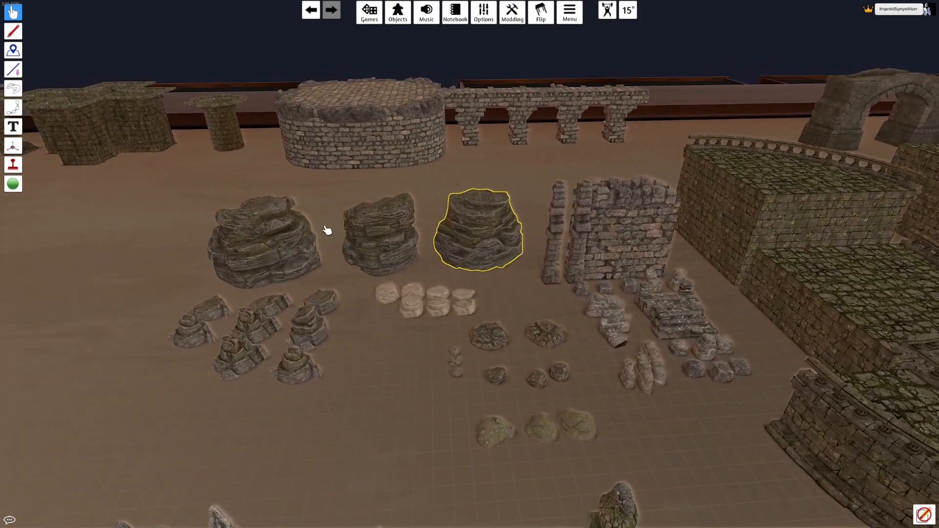
- Check the Custom AssetBundle settings of the rounded platform F_L2_Base_Rounded_Preset_06_c
key(s)
key(d)
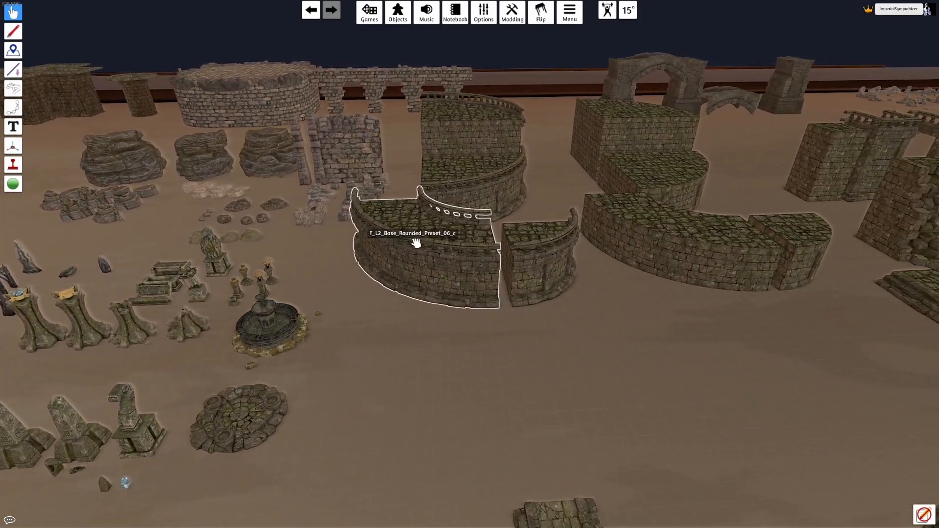
right_click(418, 242)
click(448, 250)
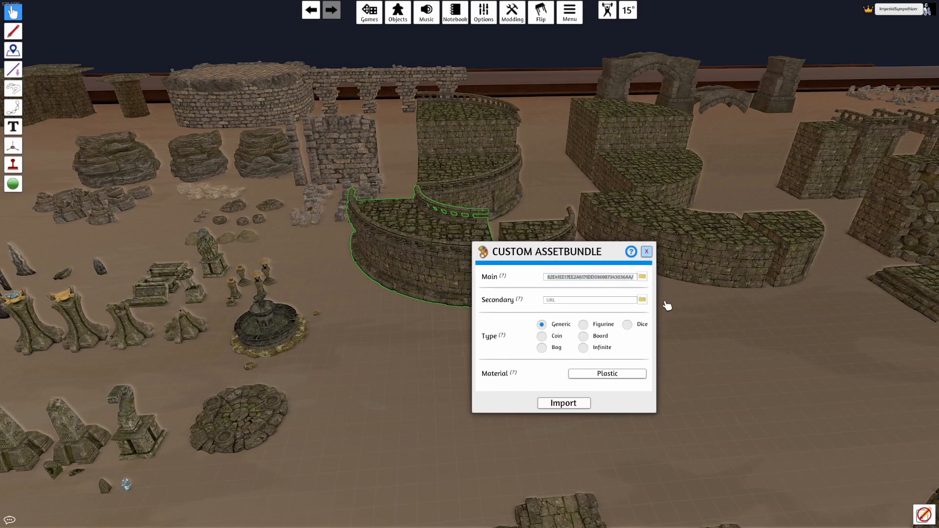
click(649, 252)
- Open the Custom AssetBundle settings of the rounded platform F_L2_Base_Rounded_Preset_05 and copy its Main URL
scroll(603, 346, up, 5)
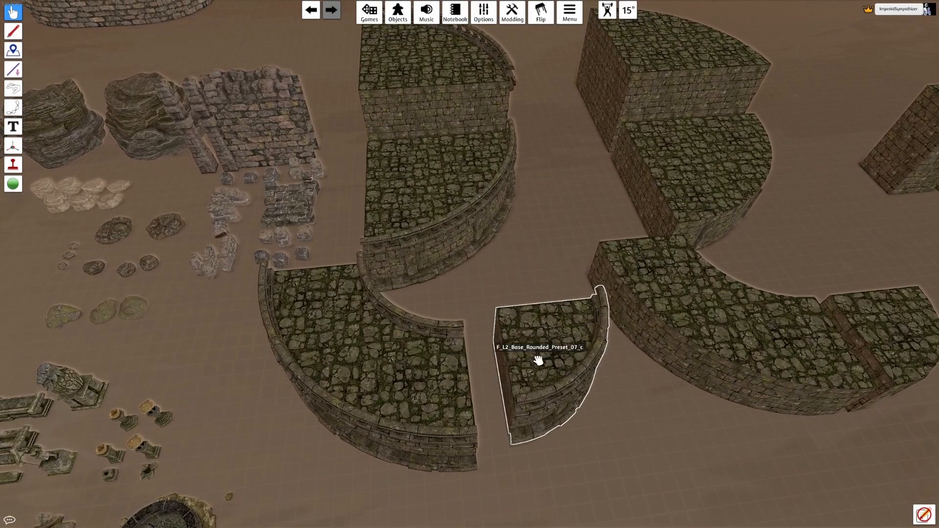
right_drag(538, 361, 483, 213)
drag(484, 211, 511, 237)
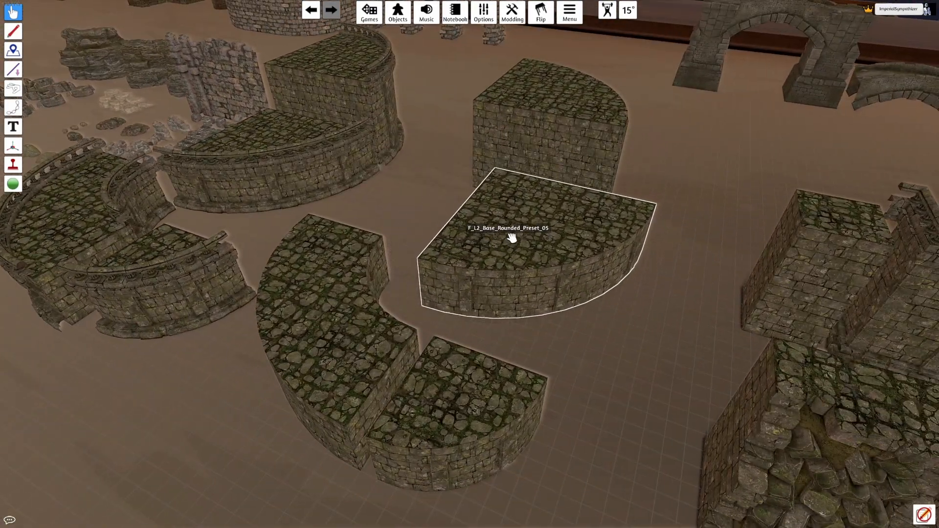
right_drag(527, 242, 581, 294)
key(a)
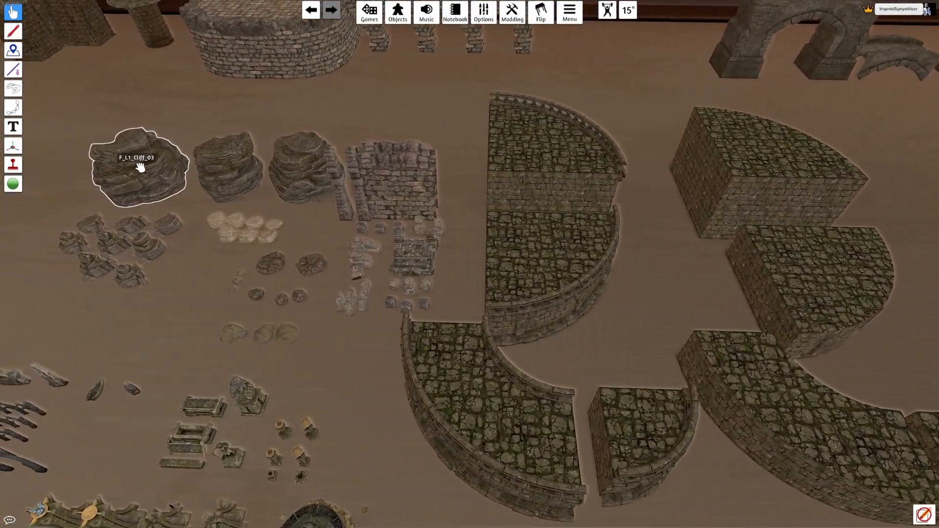
key(d)
scroll(805, 243, down, 2)
scroll(667, 214, up, 2)
right_click(493, 235)
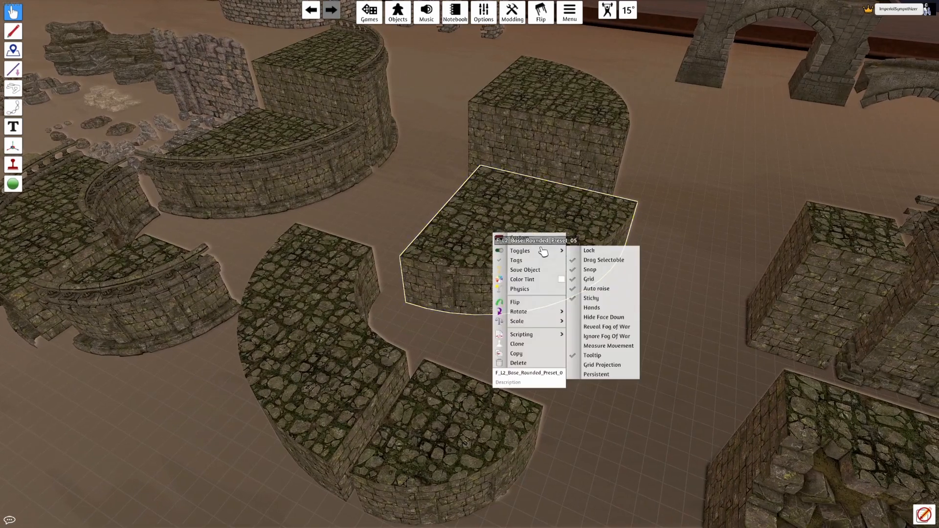
click(526, 239)
click(578, 279)
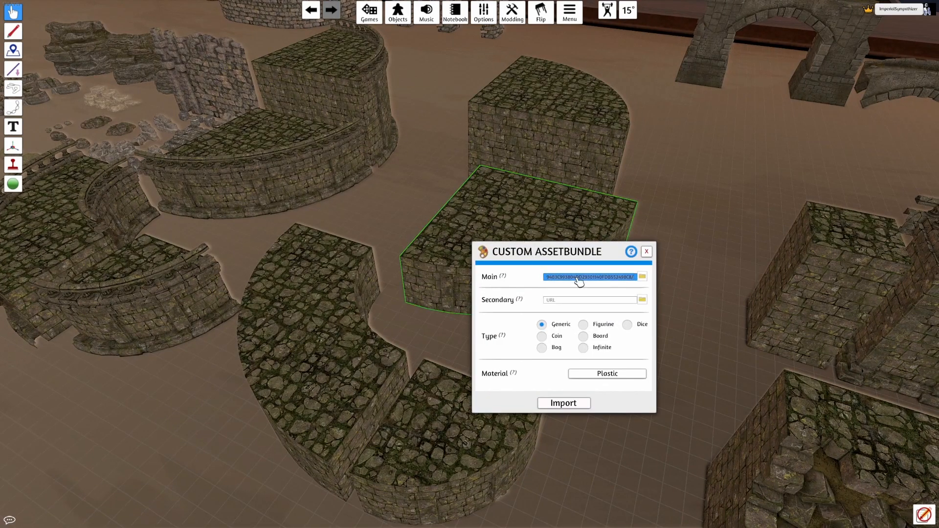
- Switch to Firefox, open the copied asset bundle URL and save the .unity3d file
key(alt+Tab)
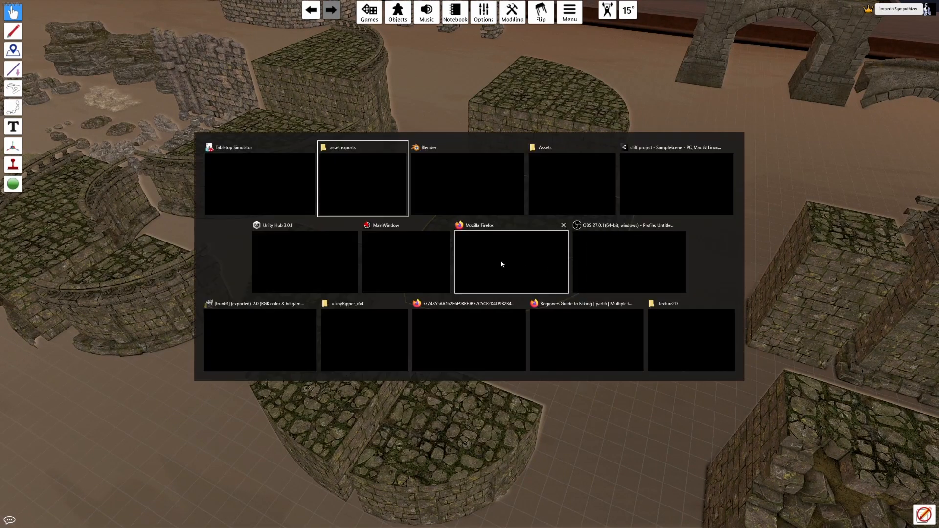
click(511, 262)
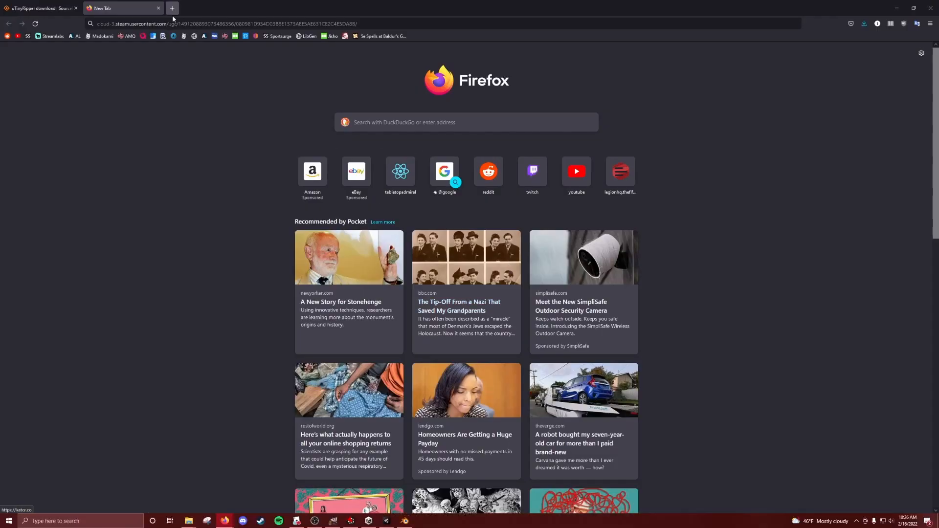
click(185, 23)
key(ctrl+v)
key(Return)
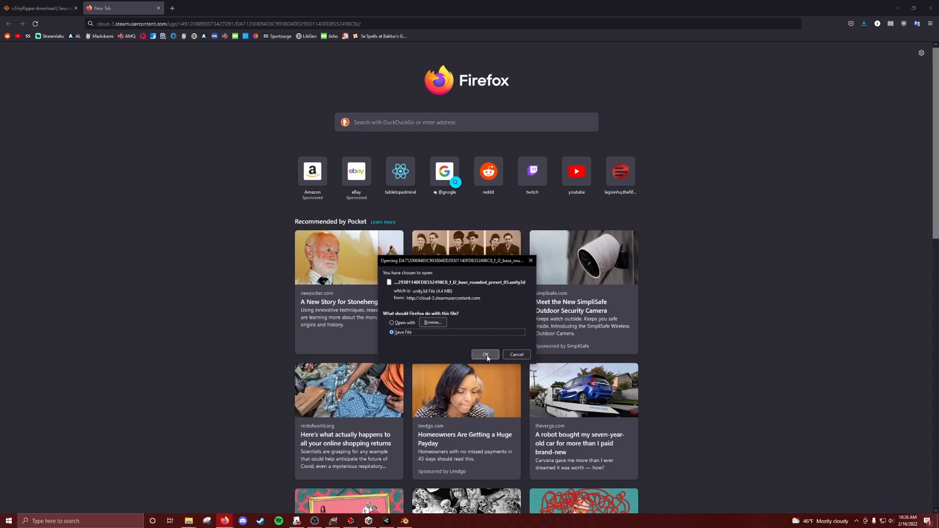
click(486, 354)
- In the Downloads folder, rename the newly downloaded asset bundle file to platform.unity3d
mouse_move(188, 521)
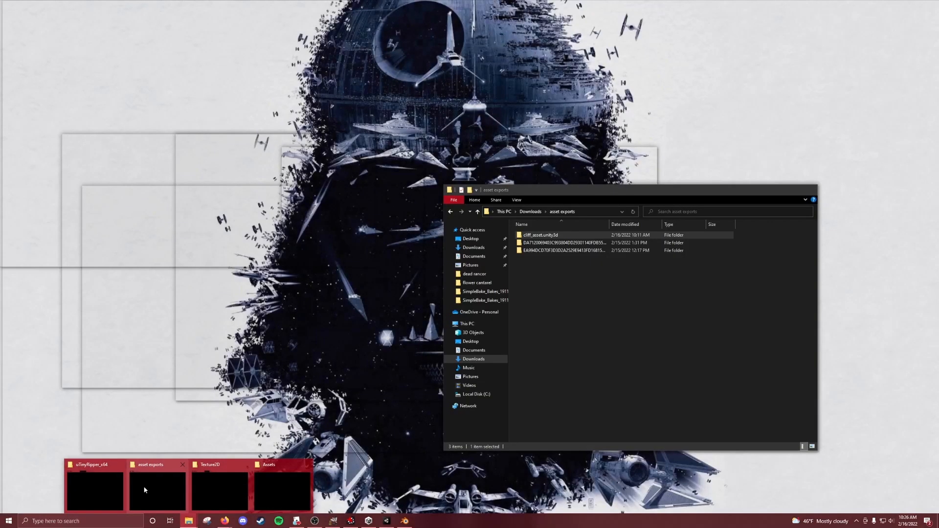
click(145, 490)
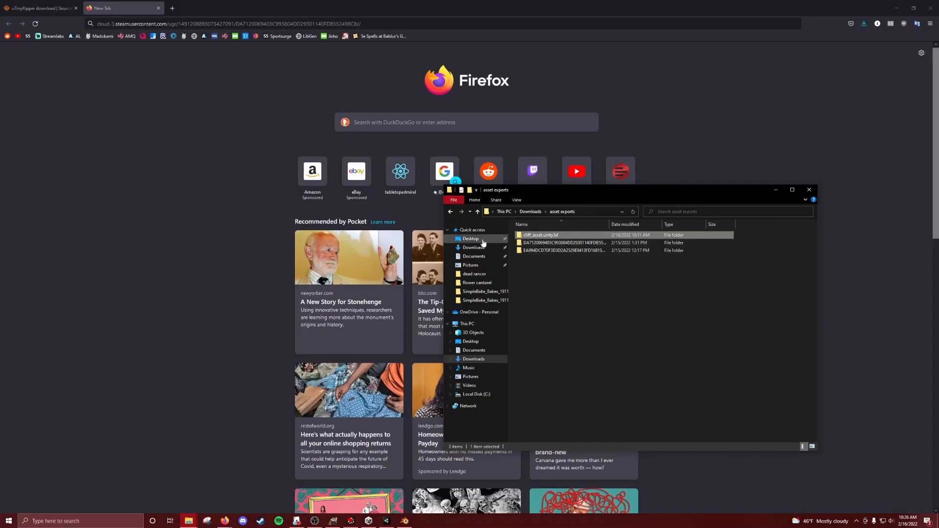
click(473, 247)
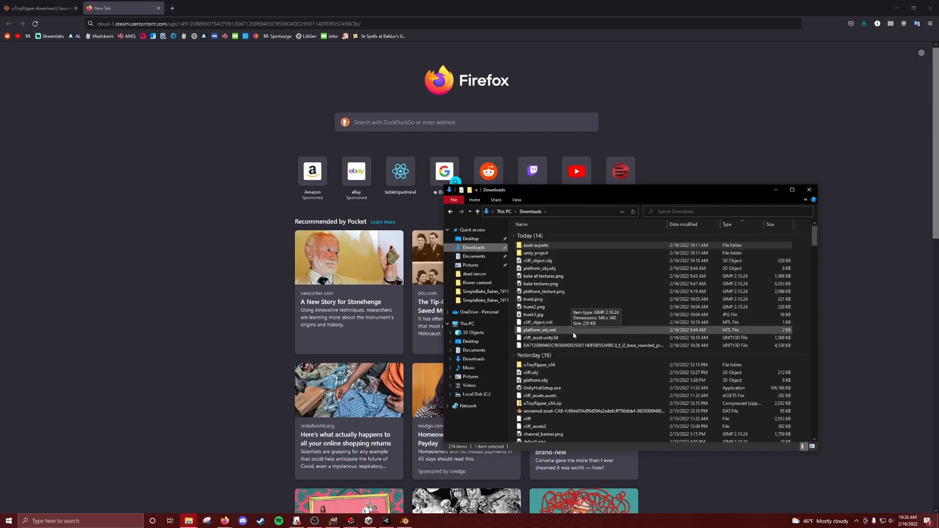
click(576, 346)
key(F2)
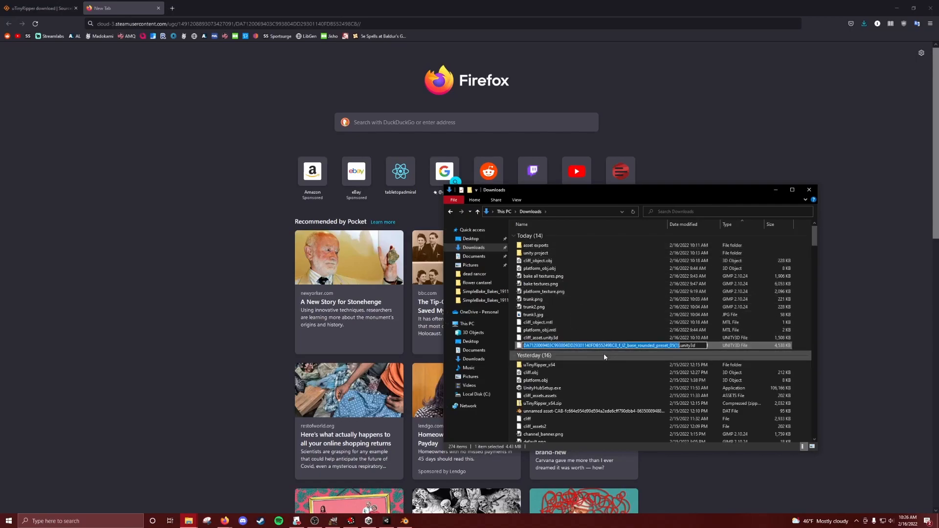
text(platform)
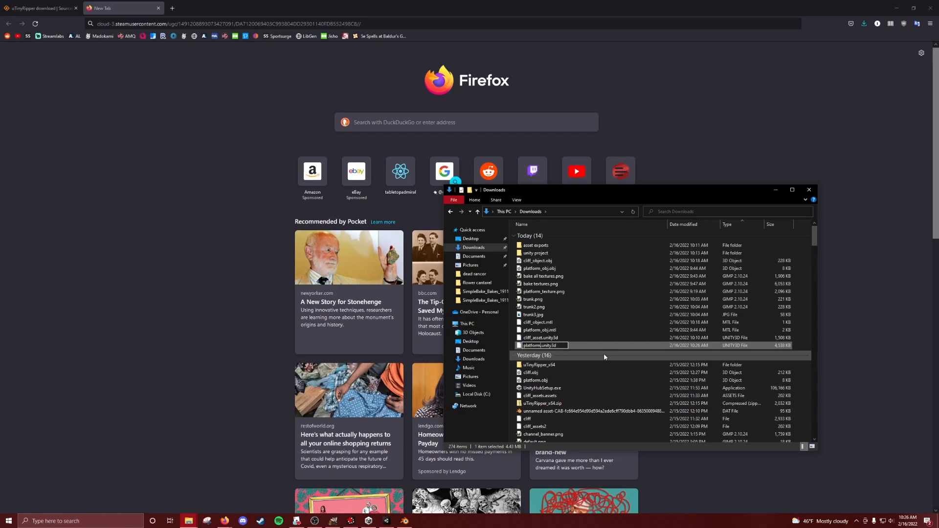
key(Return)
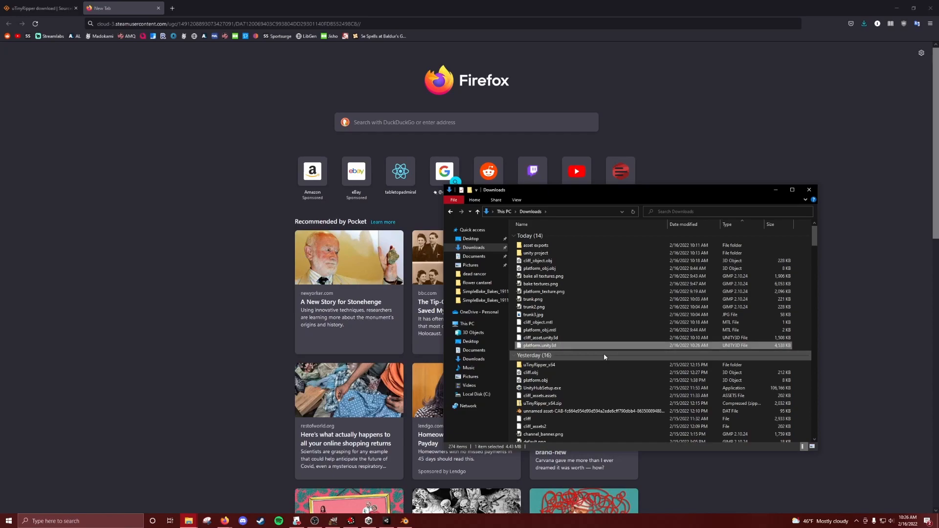
- Switch to uTinyRipper, reset it, load platform.unity3d and export its contents to the asset exports folder in Downloads
click(351, 521)
drag(548, 348, 272, 263)
click(329, 265)
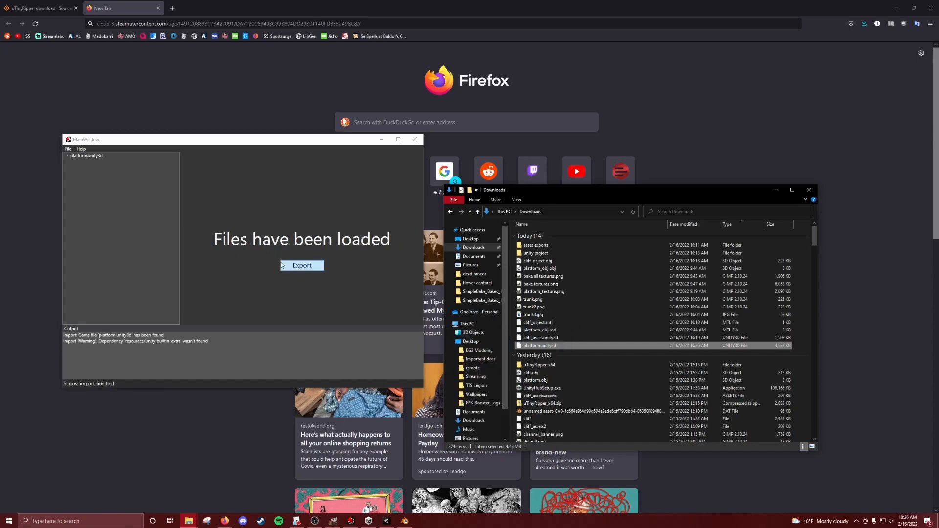
click(282, 266)
click(458, 291)
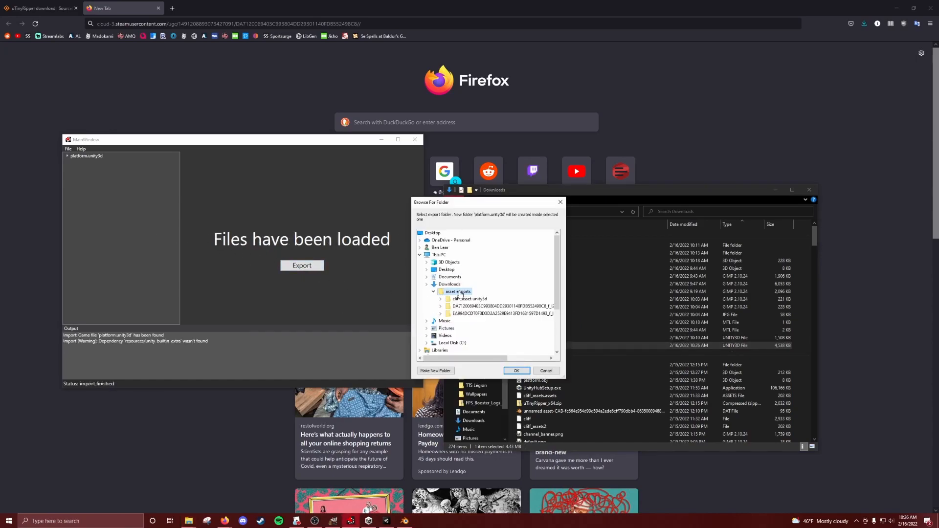
click(517, 370)
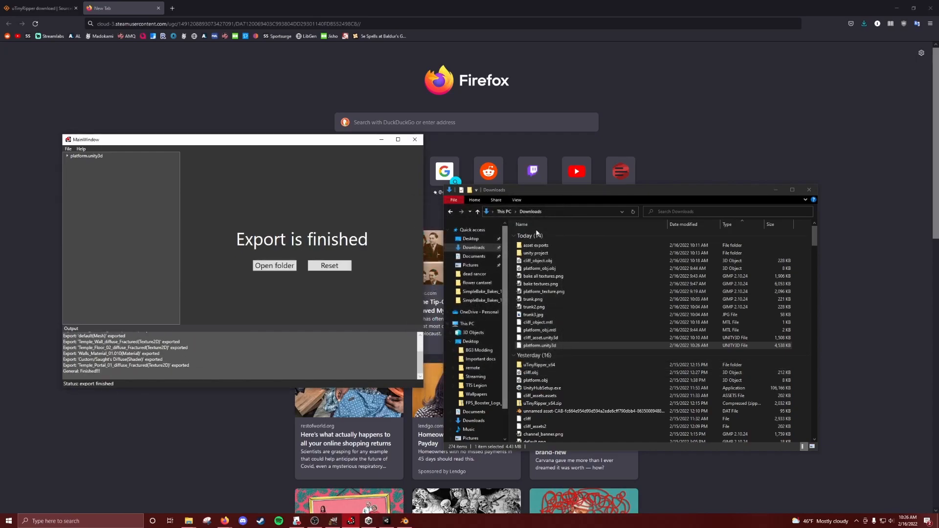
- Switch to the cliff project in the Unity editor and delete the cliff object from the scene
click(369, 519)
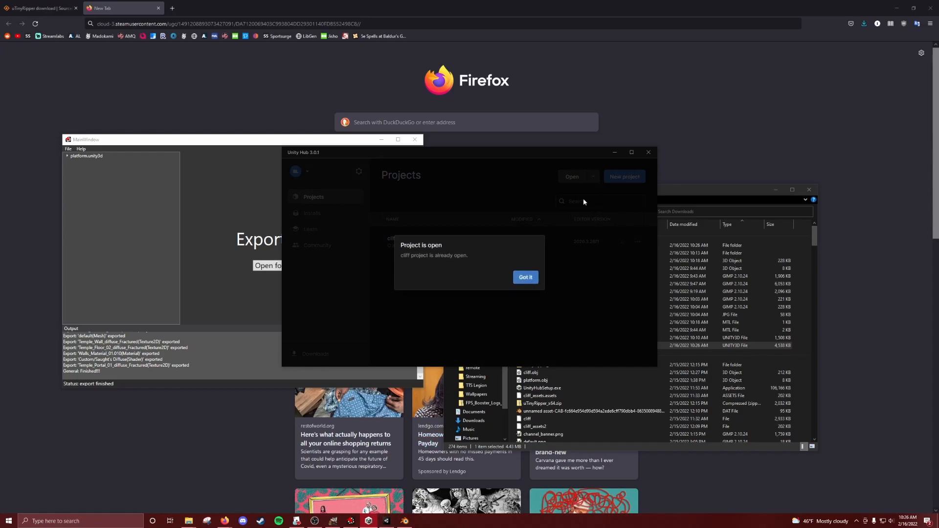
click(522, 278)
click(392, 522)
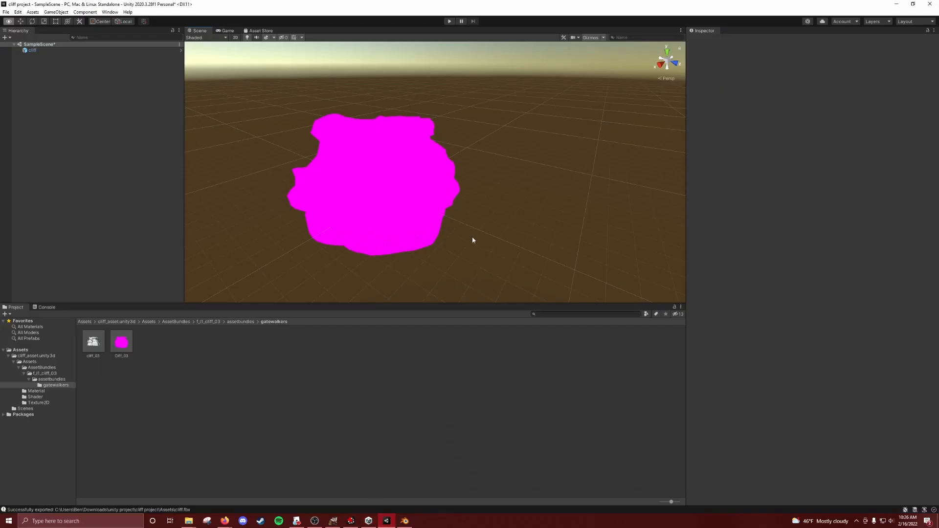
click(384, 146)
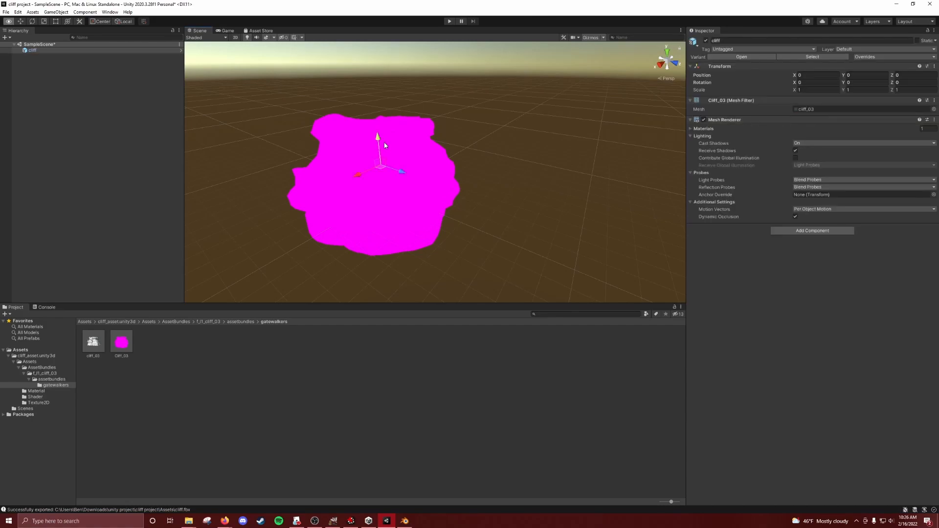
key(Delete)
- Import the exported platform.unity3d folder from asset exports into the Unity project's root Assets folder
click(25, 357)
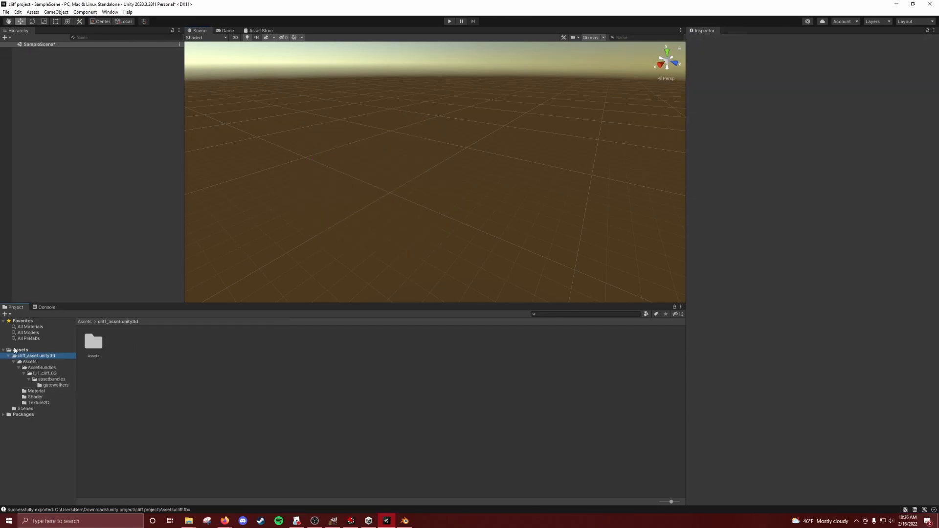
click(20, 349)
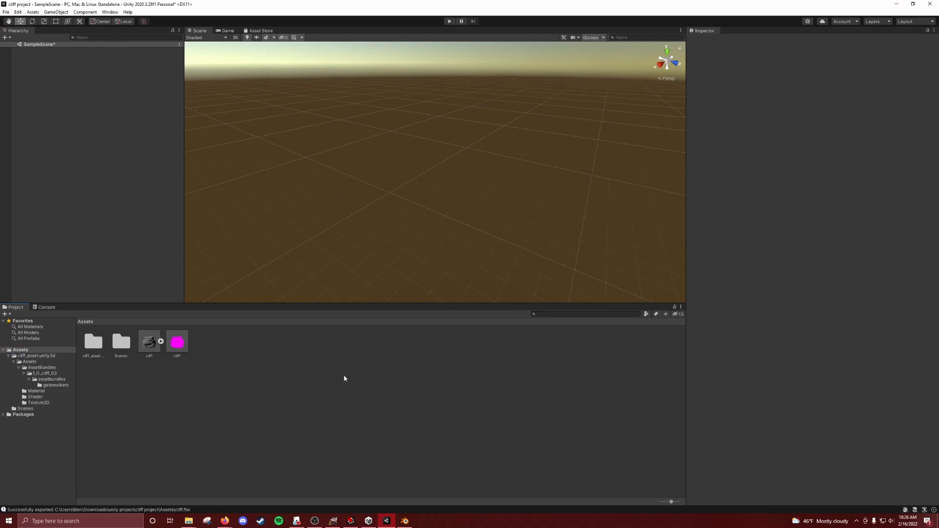
key(alt+Tab)
click(582, 186)
double_click(535, 245)
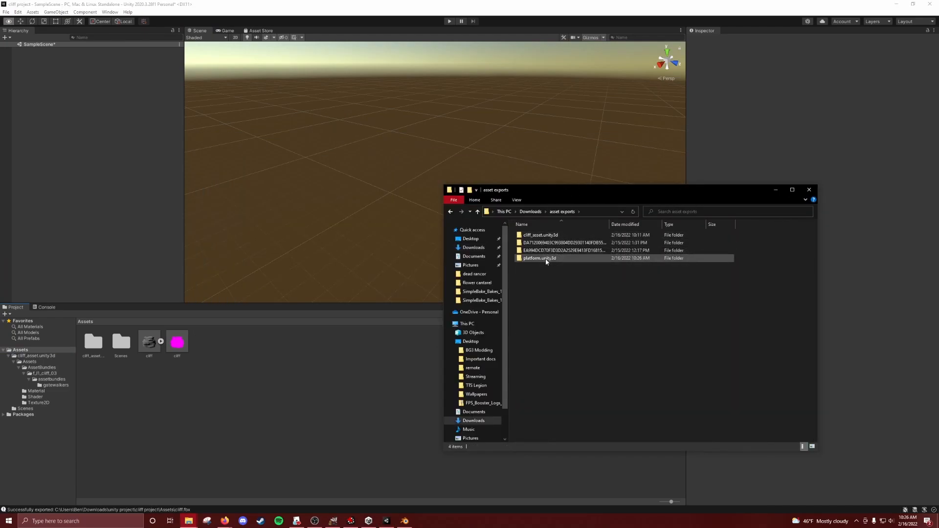
double_click(546, 260)
click(529, 235)
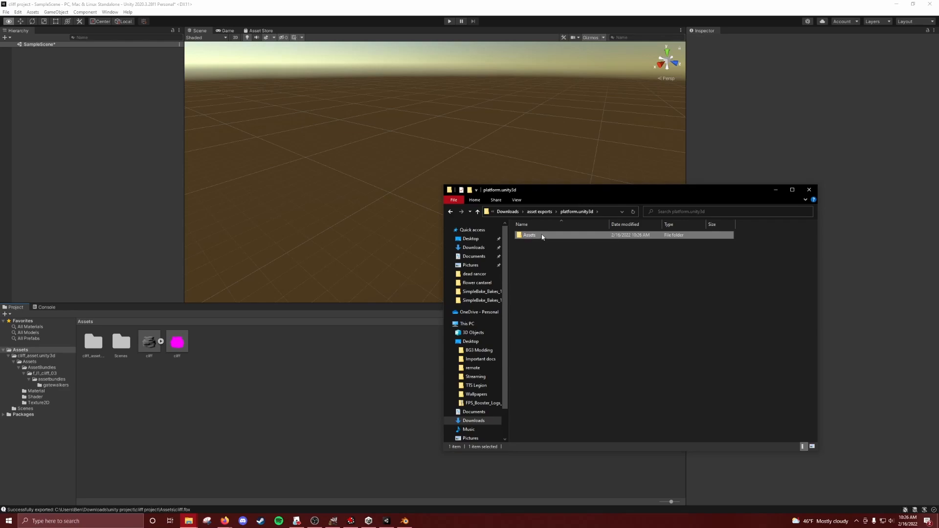
click(533, 235)
click(450, 211)
drag(531, 259, 225, 394)
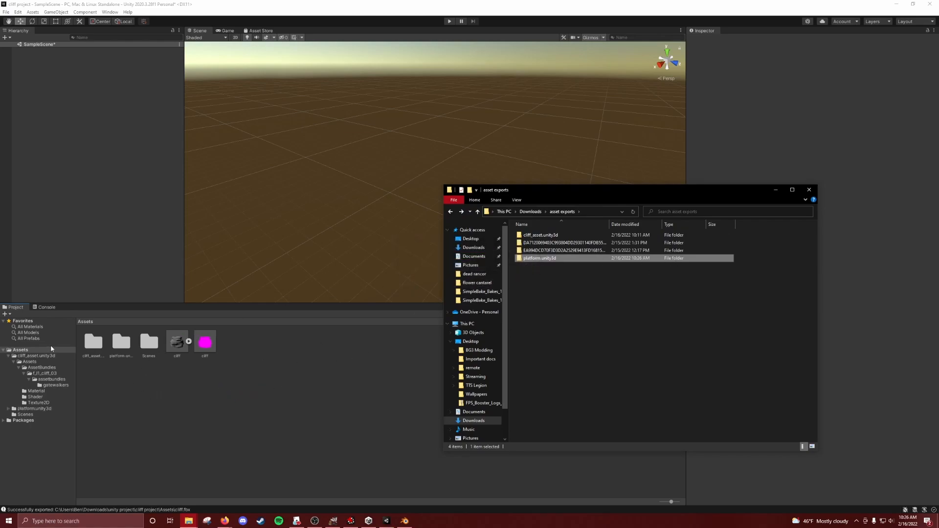
- Collapse the cliff_asset.unity3d folder and expand platform.unity3d down through its AssetBundles subfolders to open the zoria folder
click(10, 356)
click(8, 362)
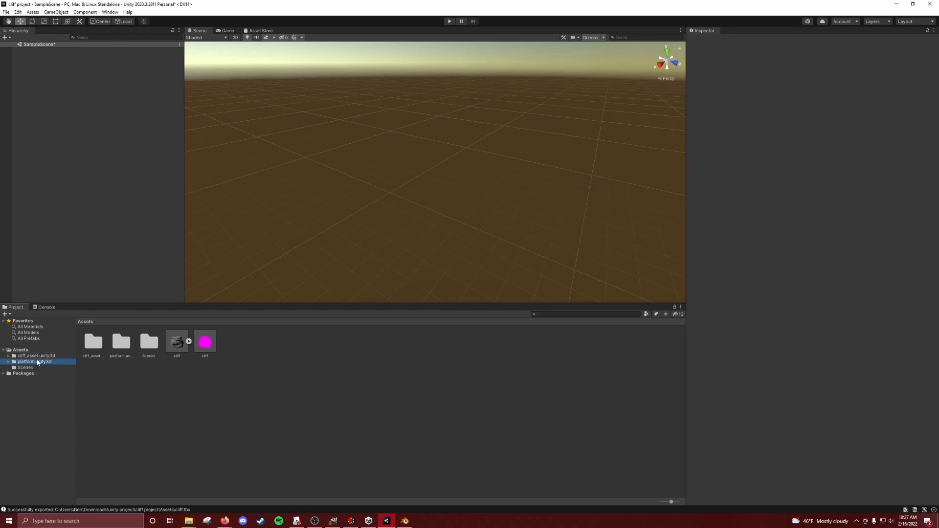
click(14, 368)
click(18, 373)
click(24, 379)
click(29, 386)
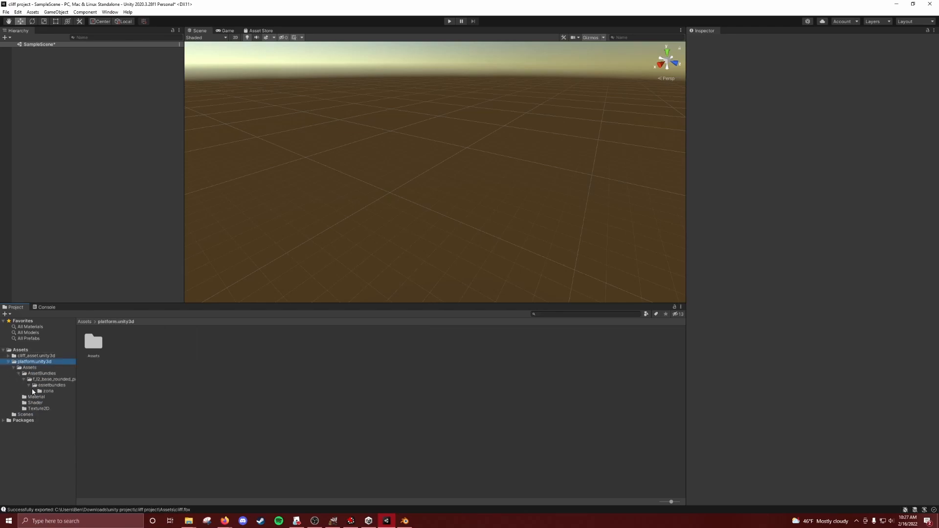
click(47, 390)
- Try placing the bare base_rounded_preset_05 mesh in the scene and delete it
click(96, 343)
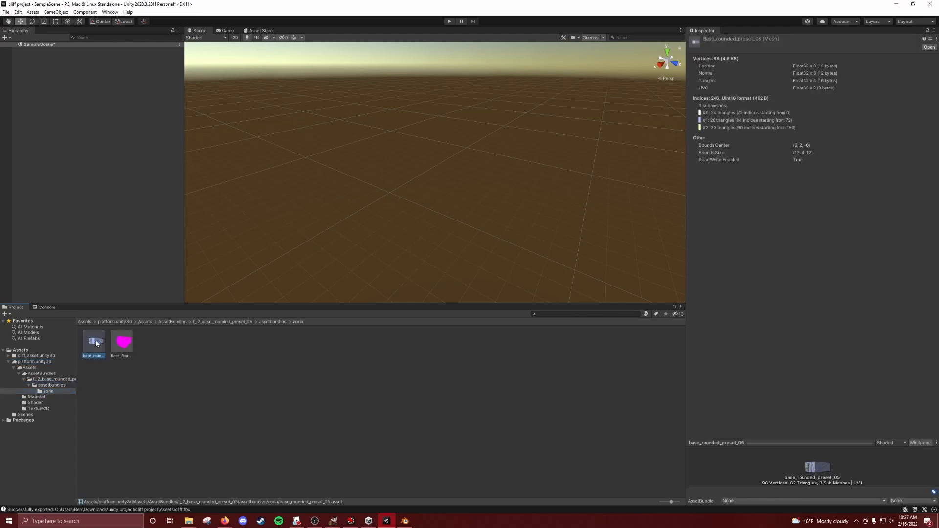
drag(368, 179, 410, 167)
middle_drag(410, 168, 451, 286)
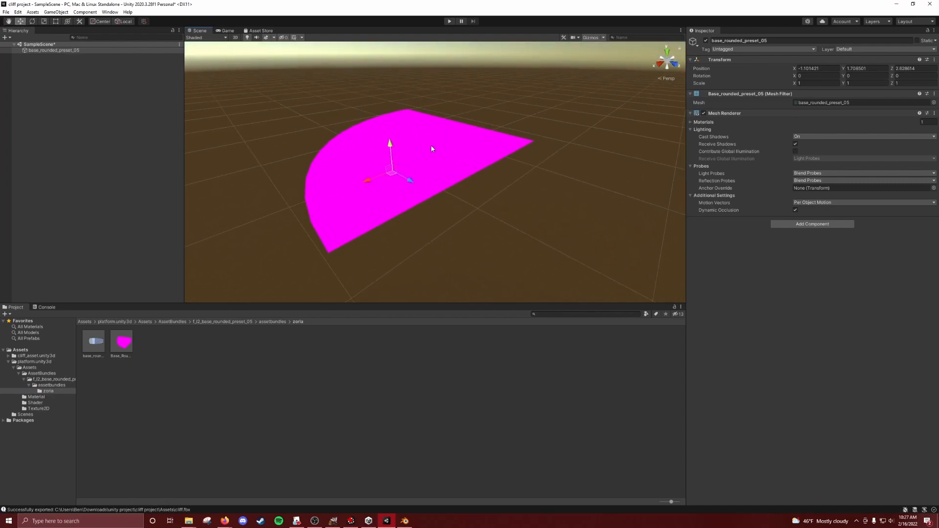
key(Delete)
- Place the Base_Rounded_Preset_05 prefab in the scene, expand it and inspect the components of its default child
drag(193, 331, 553, 208)
alt+drag(500, 184, 504, 207)
middle_drag(504, 207, 507, 205)
click(21, 51)
click(19, 50)
middle_drag(332, 150, 302, 241)
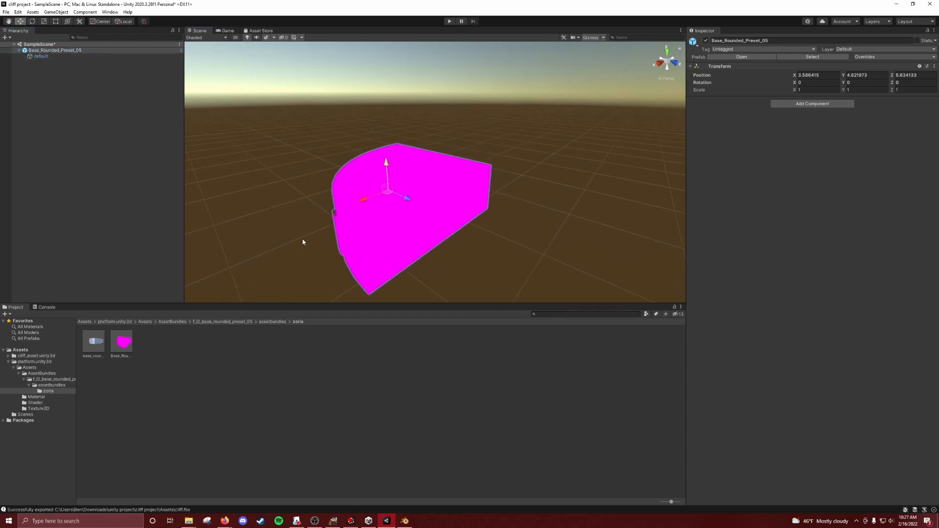
click(56, 58)
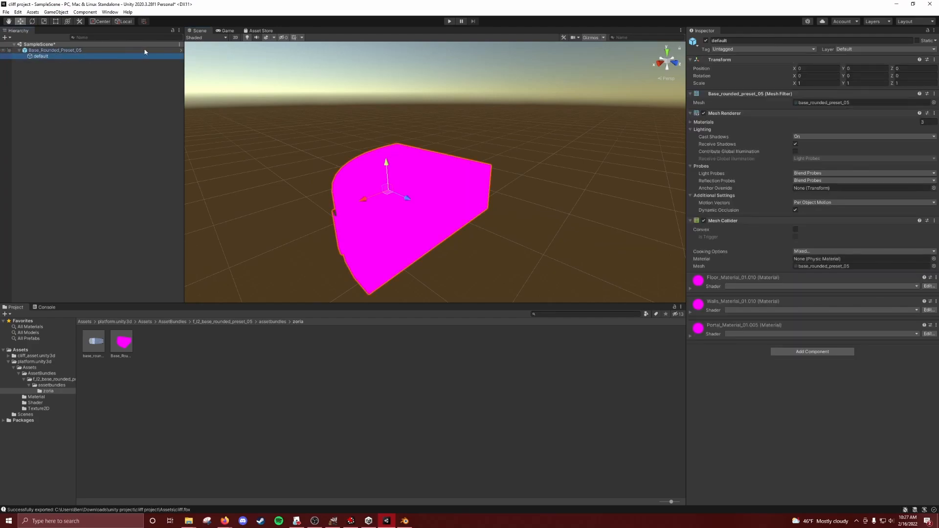
scroll(373, 194, up, 1)
scroll(401, 191, down, 1)
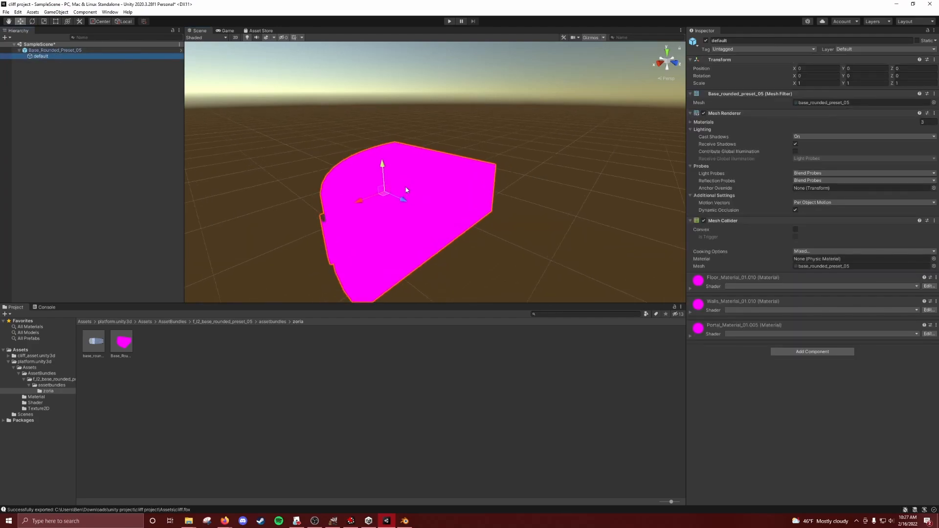
- Convert the Base_Rounded_Preset_05 object to FBX and prefab files in Assets/, keeping its name and the Binary export format
click(47, 51)
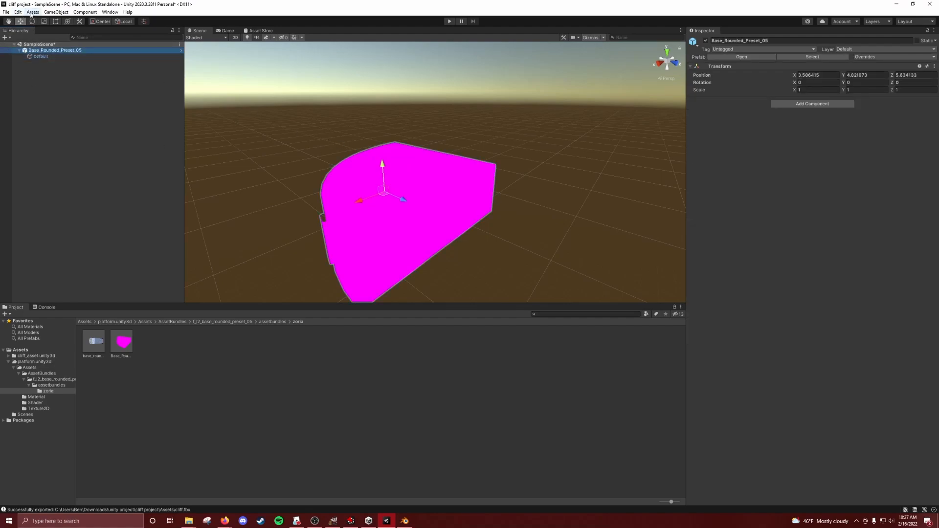
click(28, 12)
click(105, 104)
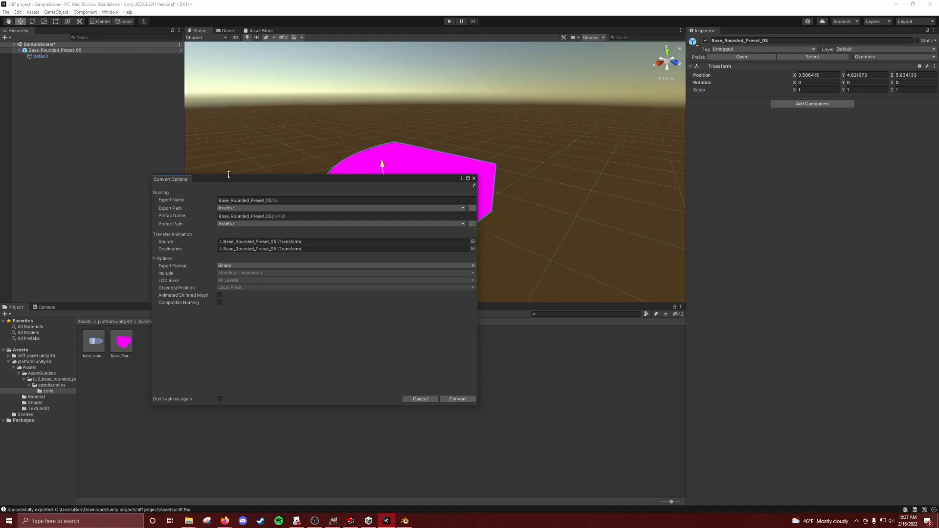
click(472, 209)
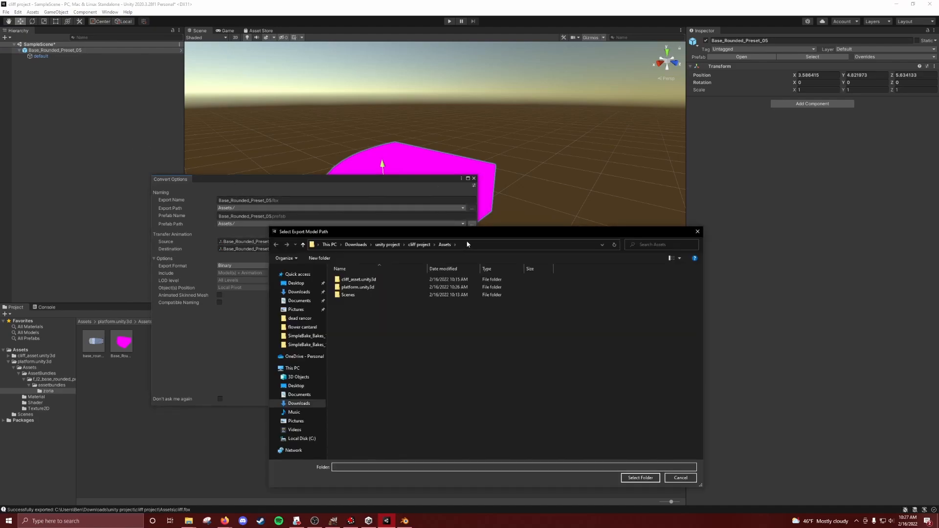
click(467, 244)
click(677, 478)
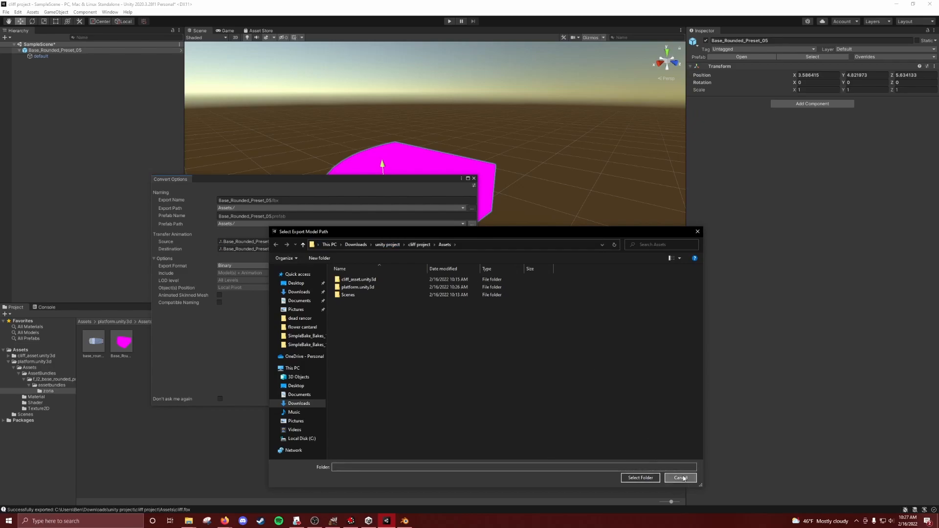
click(230, 266)
click(266, 305)
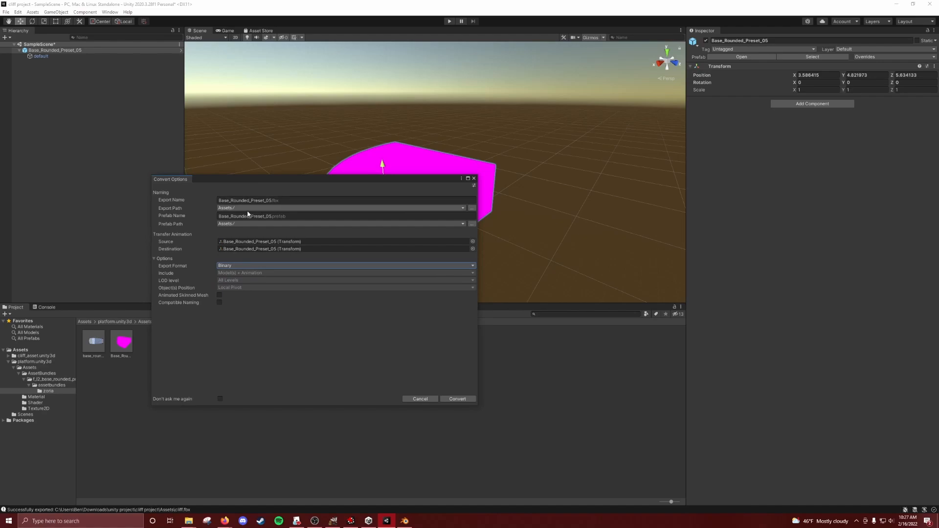
click(458, 399)
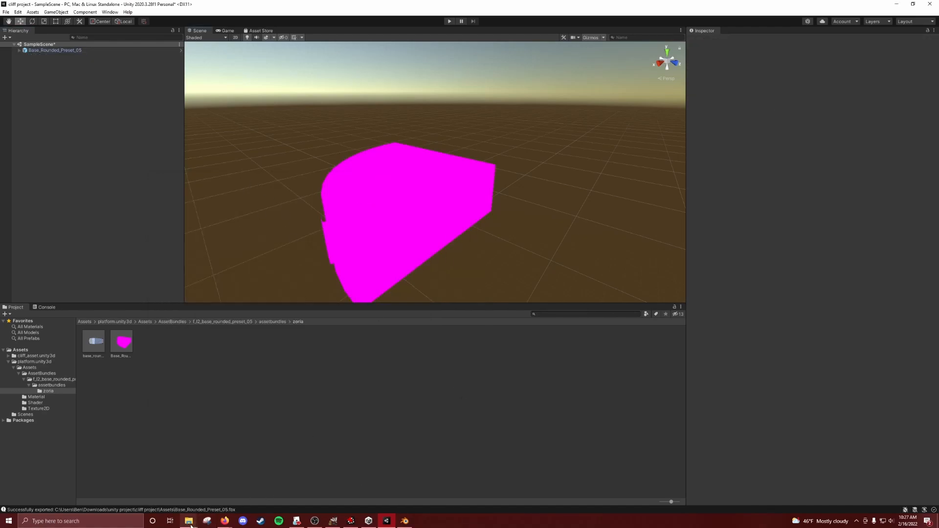
- Open the project's Assets folder in File Explorer and preview Base_Rounded_Preset_05.fbx in 3D Viewer, closing the viewer when done
mouse_move(190, 526)
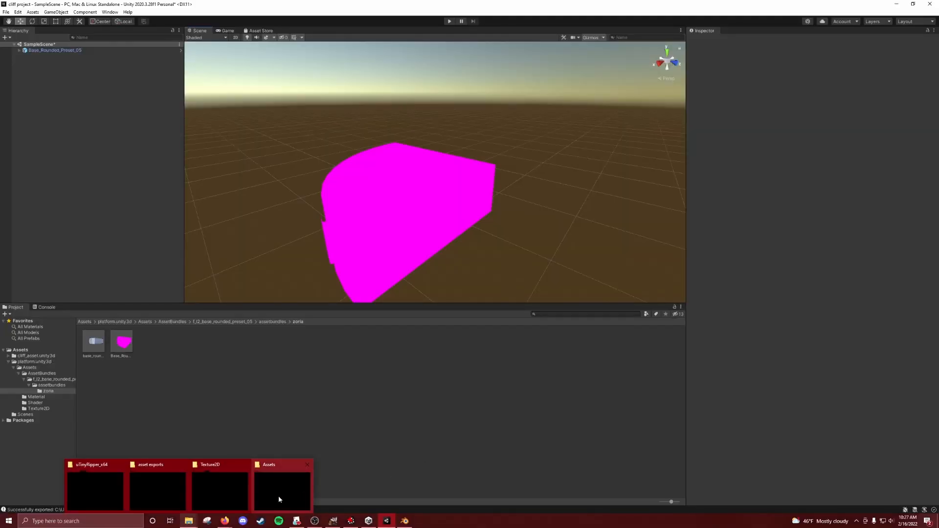
click(279, 499)
click(219, 213)
key(End)
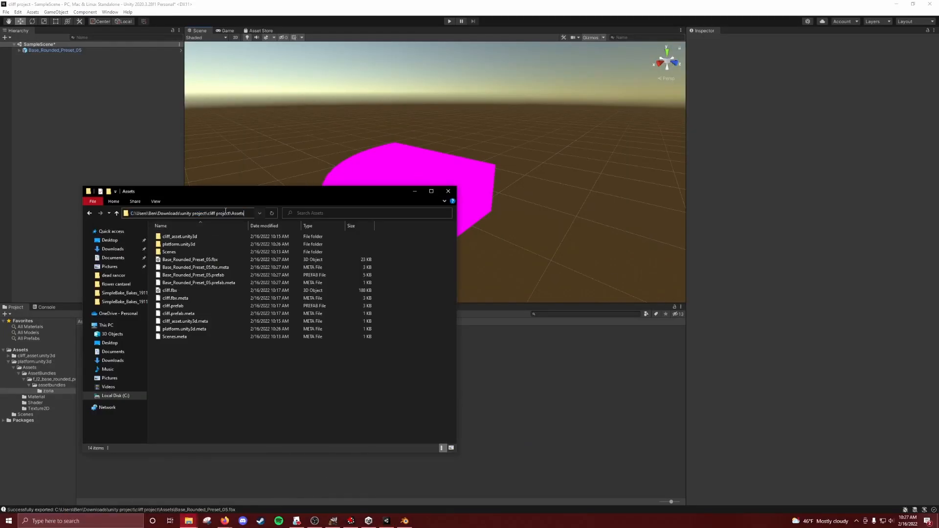
double_click(197, 259)
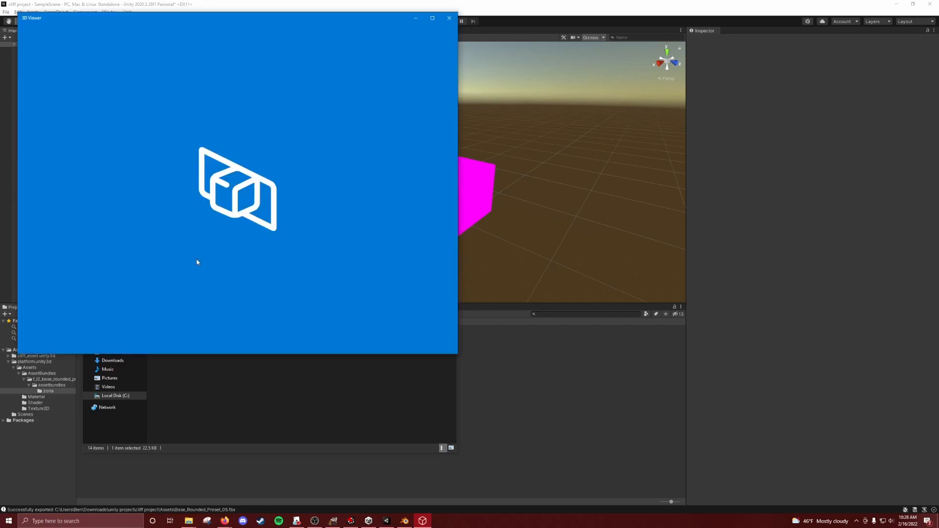
click(447, 18)
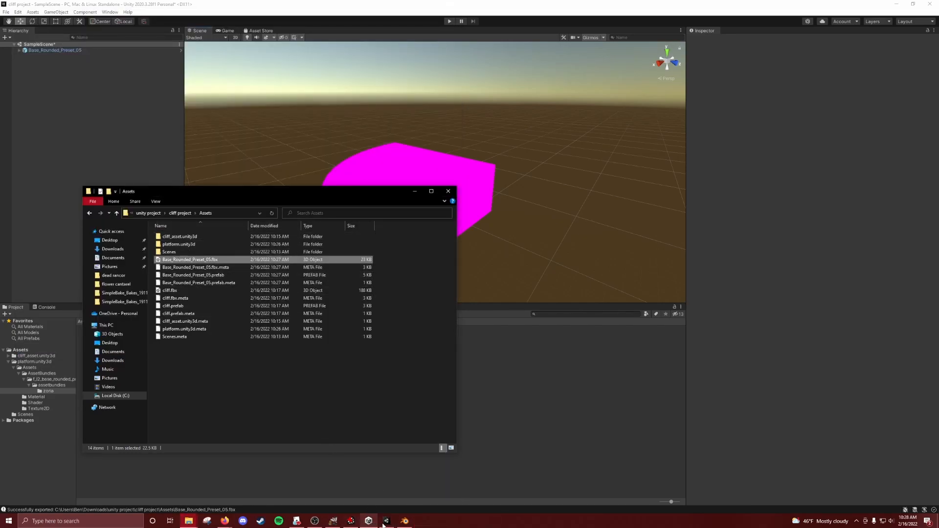
click(53, 50)
key(alt+Tab)
right_click(445, 456)
key(alt+Tab)
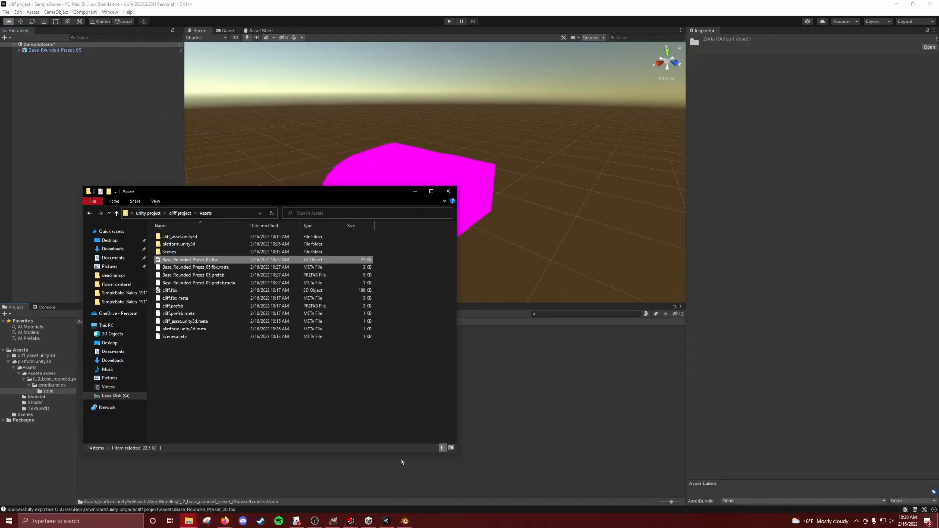
- Switch to Blender and delete the cliff_03 object from the scene
click(393, 522)
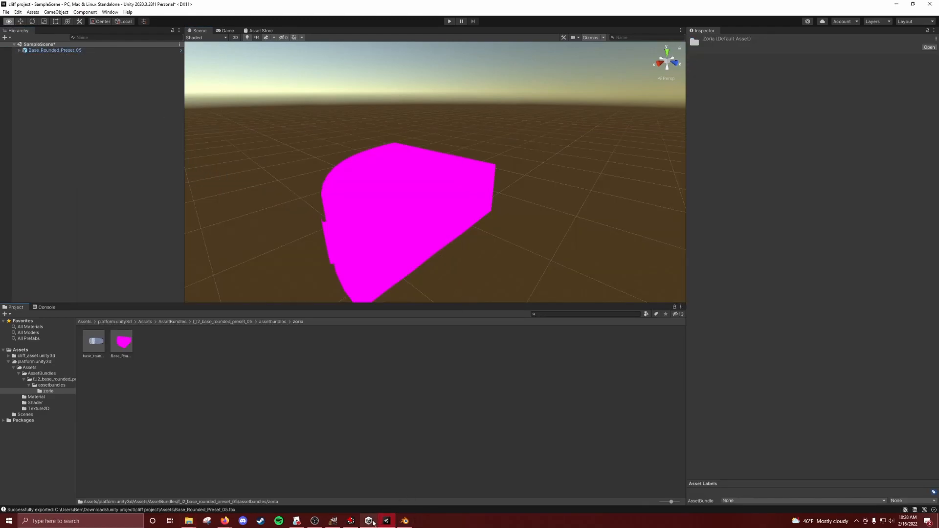
click(404, 521)
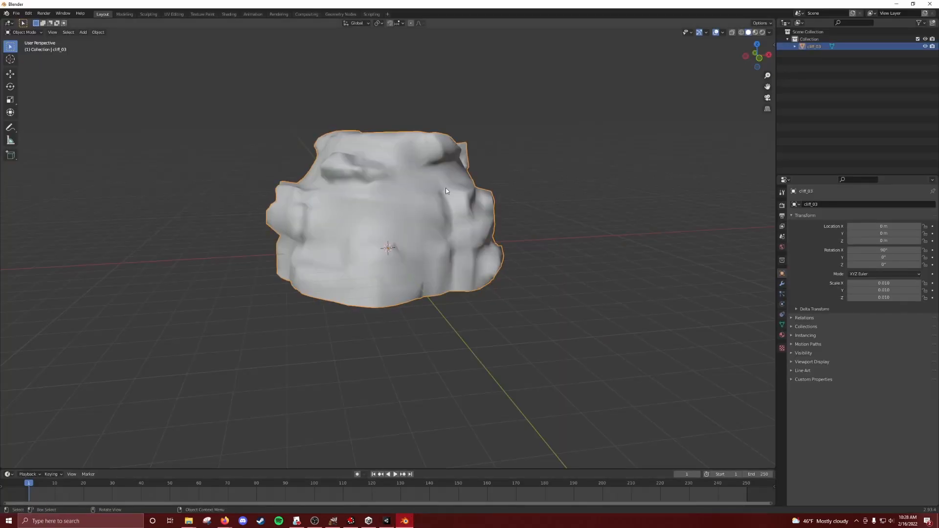
key(Delete)
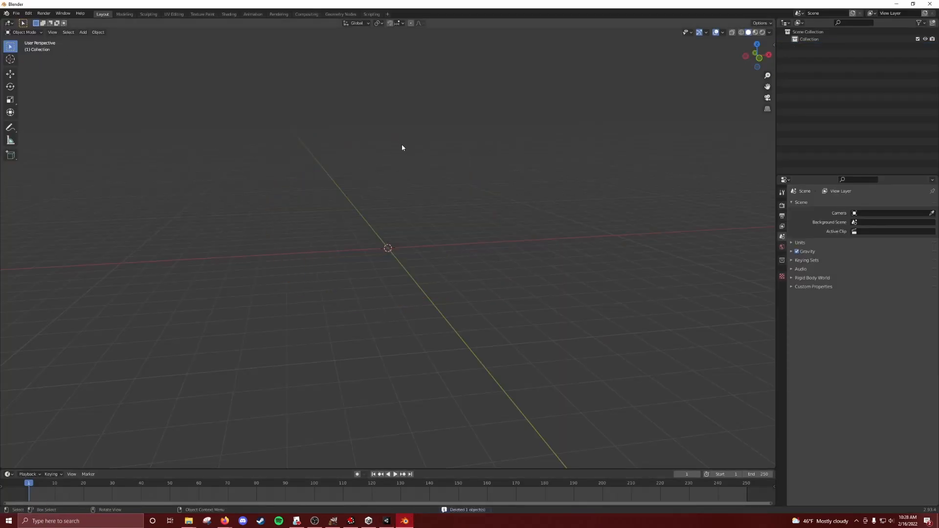
- Import Base_Rounded_Preset_05.fbx from the cliff project's Assets folder and view the platform from several sides
click(16, 14)
mouse_move(48, 114)
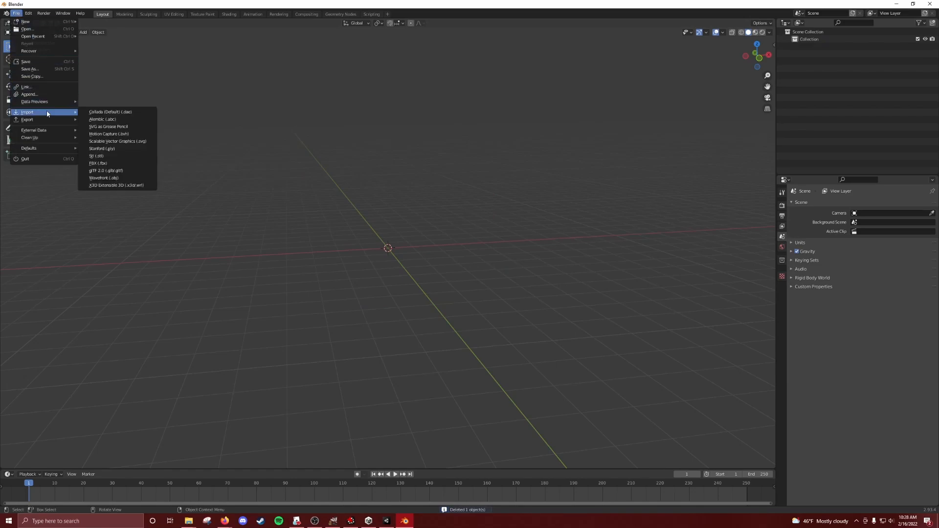
click(133, 163)
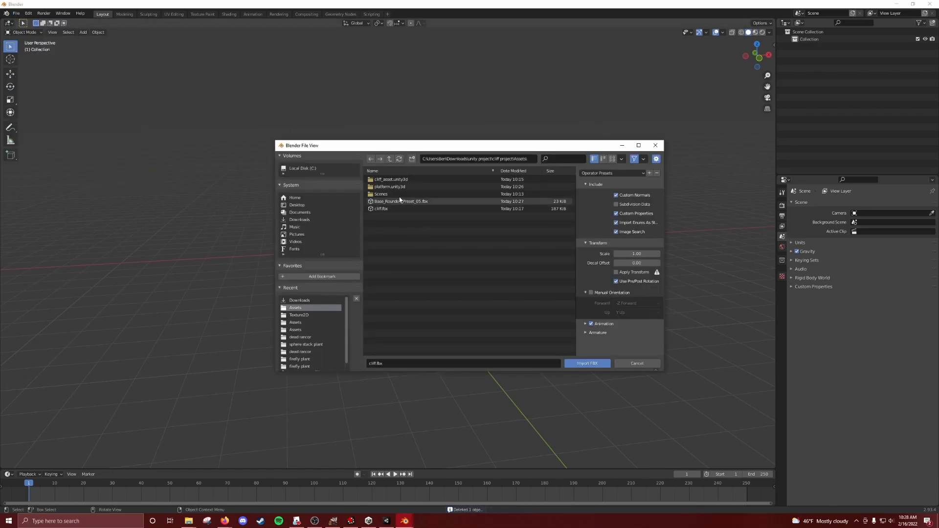
double_click(399, 202)
middle_drag(520, 207, 547, 187)
middle_drag(564, 189, 266, 256)
right_click(272, 247)
middle_drag(282, 211, 261, 178)
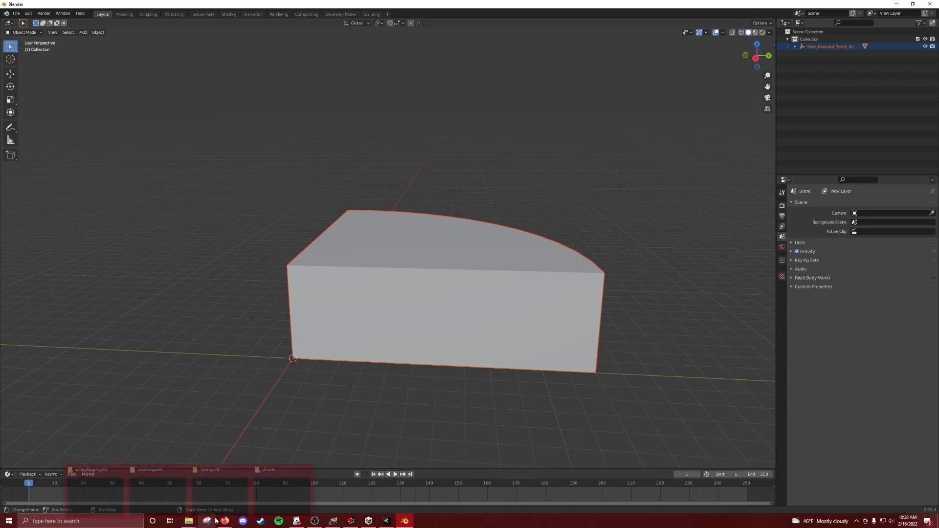
- Switch to File Explorer and open the Texture2D folder inside platform.unity3d's Assets folder, showing more of its path
mouse_move(189, 522)
click(282, 490)
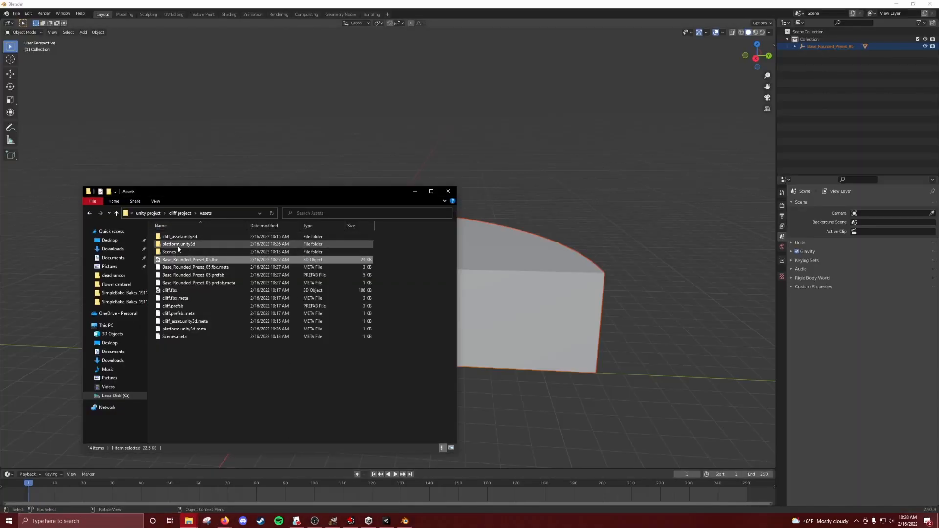
double_click(179, 245)
double_click(169, 237)
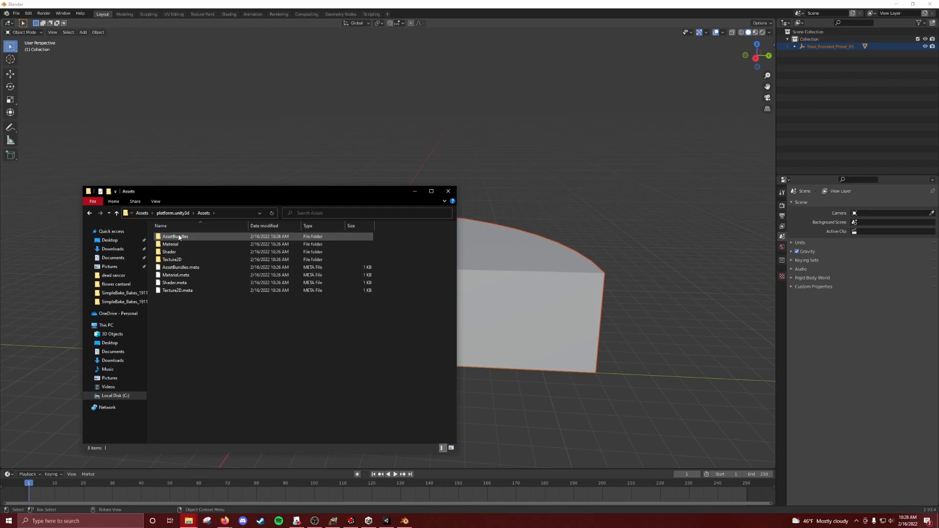
double_click(179, 260)
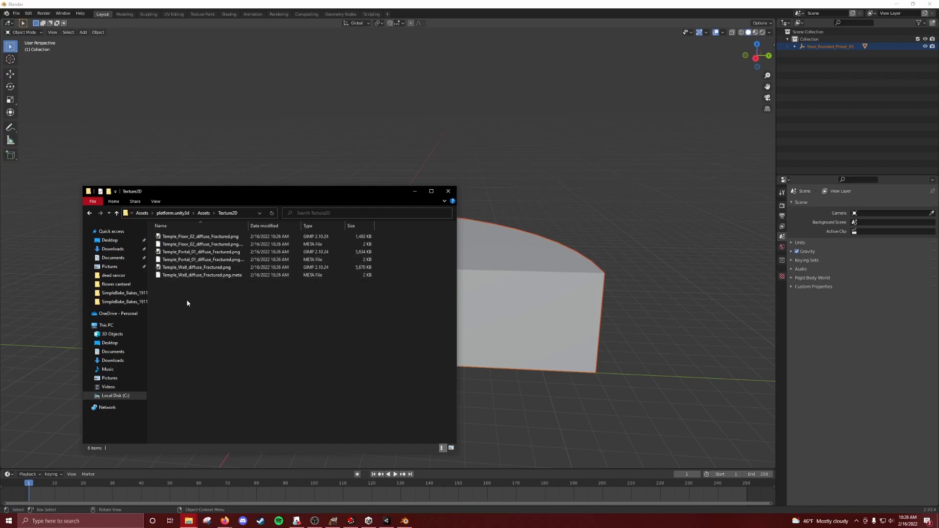
drag(281, 212, 352, 214)
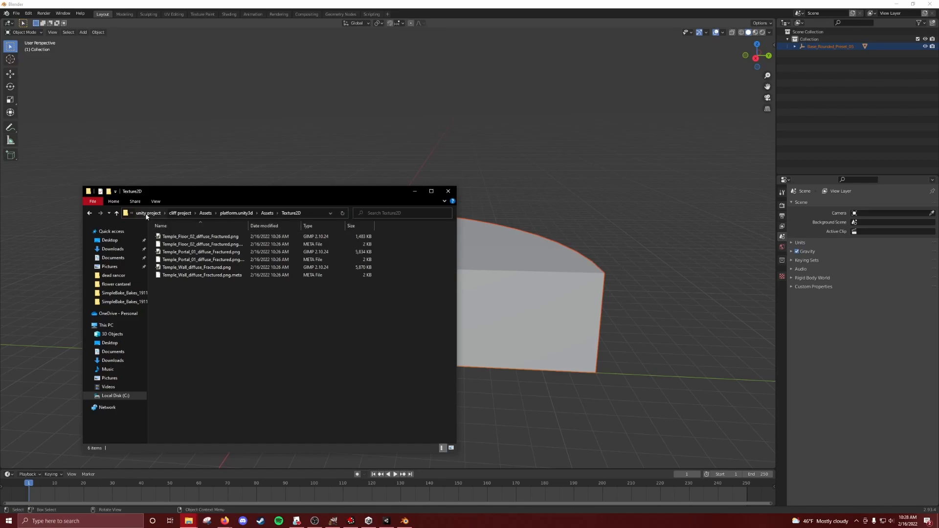
- Display the Texture2D files as medium icons and look at the floor, portal and wall diffuse textures
click(156, 201)
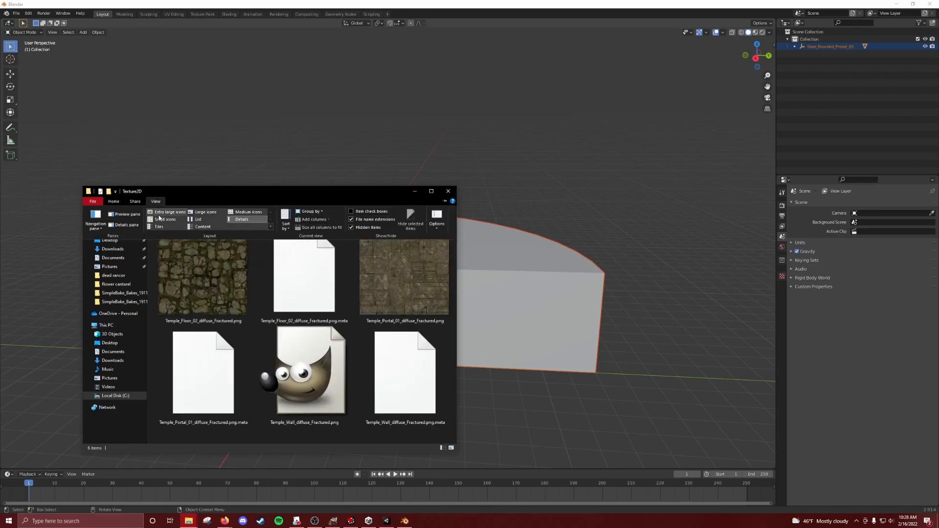
click(245, 213)
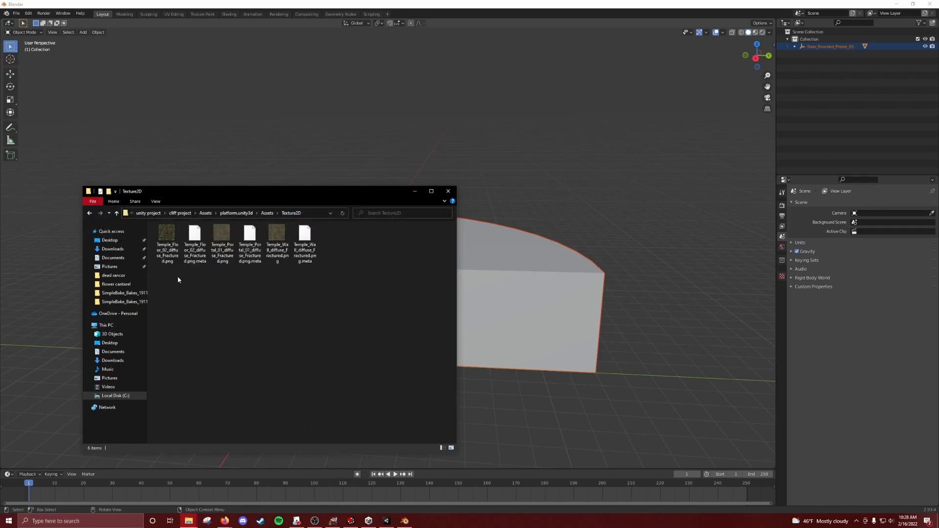
click(167, 233)
click(222, 233)
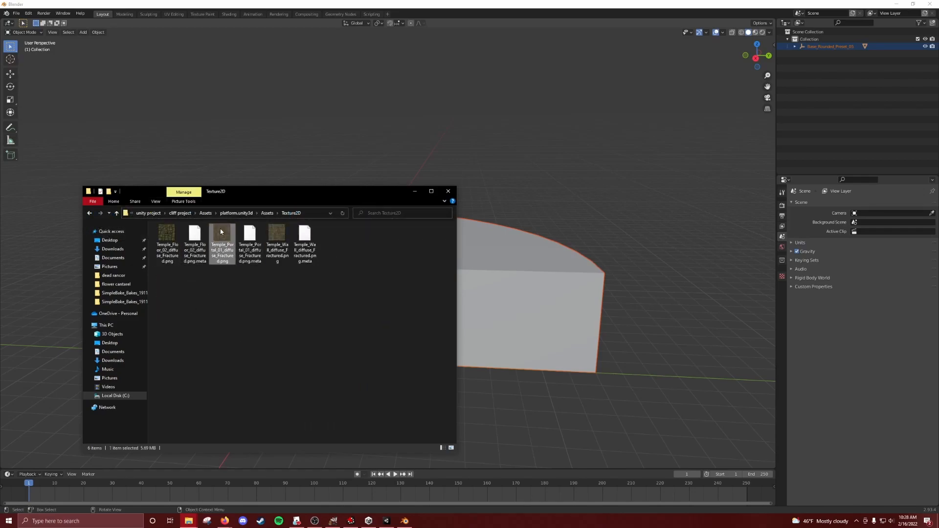
click(282, 232)
- Compare the Blender model with F_L2_Base_Rounded_Preset_05 in Tabletop Simulator, examining the textured platform and neighbouring ruin pieces
middle_drag(517, 221, 594, 206)
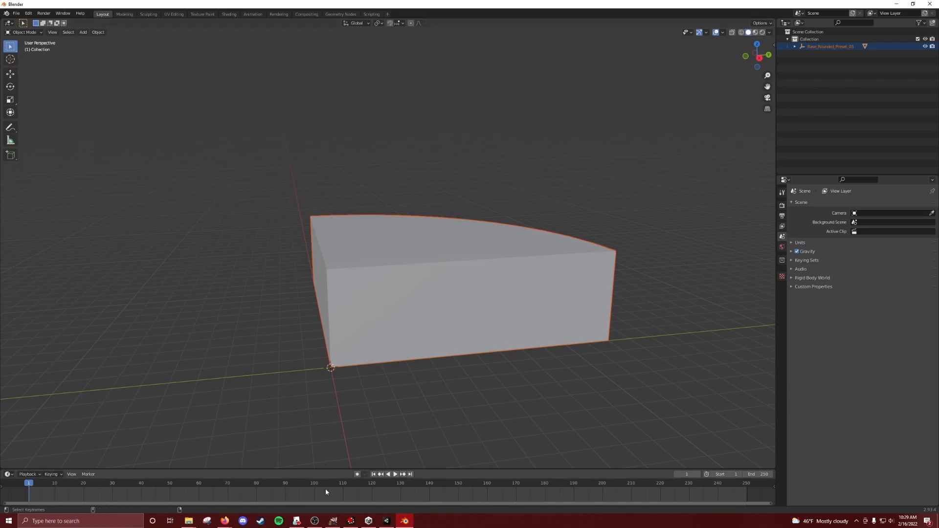
key(alt+Tab)
click(551, 266)
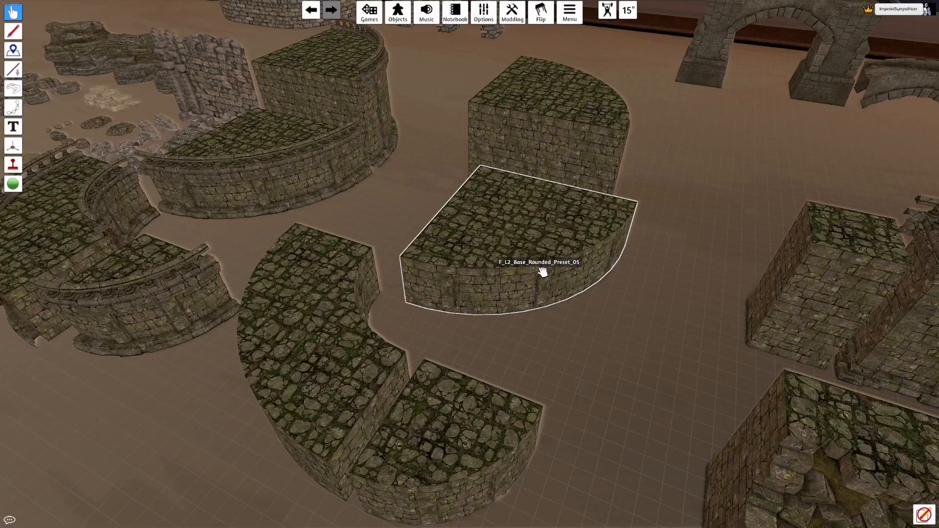
click(485, 257)
key(a)
right_drag(351, 222, 512, 314)
key(s)
key(d)
right_click(494, 336)
click(526, 344)
click(646, 252)
right_drag(639, 276, 604, 294)
key(d)
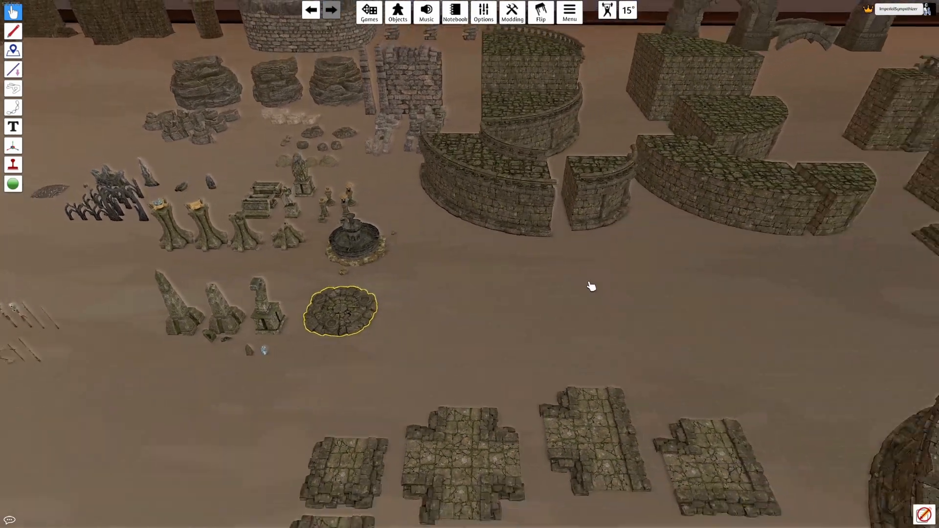
key(w)
- Bring up the Custom Model import settings, review the mesh and diffuse fields against the ruin platforms, and close them without importing
click(399, 13)
click(786, 183)
click(704, 247)
key(Escape)
click(538, 329)
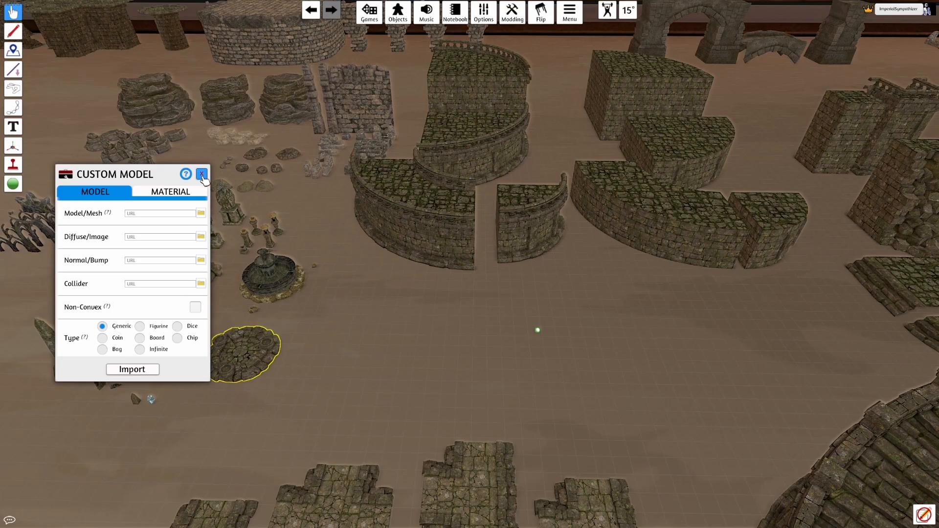
key(d)
key(w)
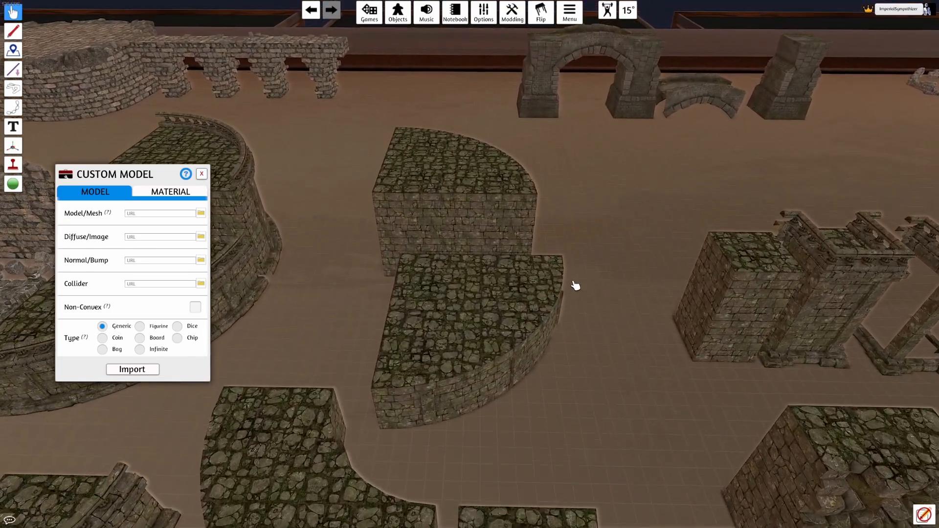
right_drag(478, 322, 407, 316)
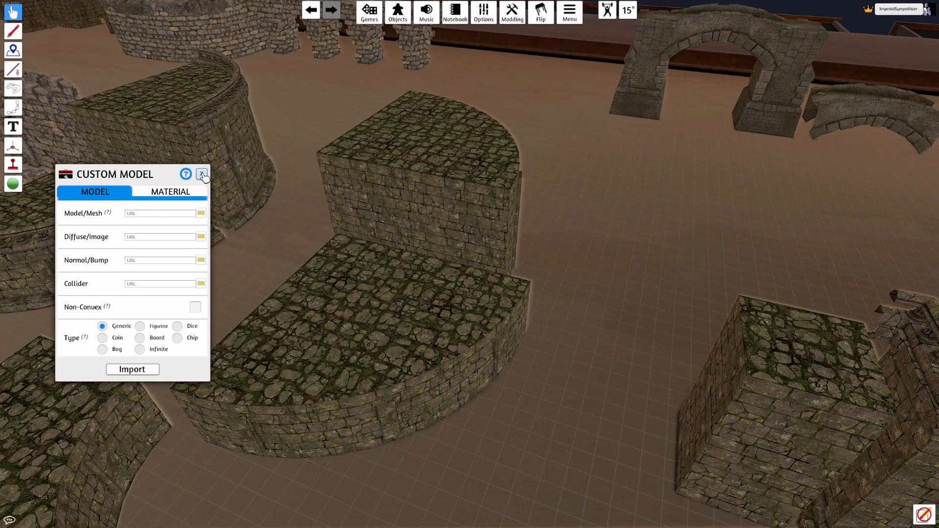
scroll(274, 223, up, 1)
scroll(275, 225, down, 8)
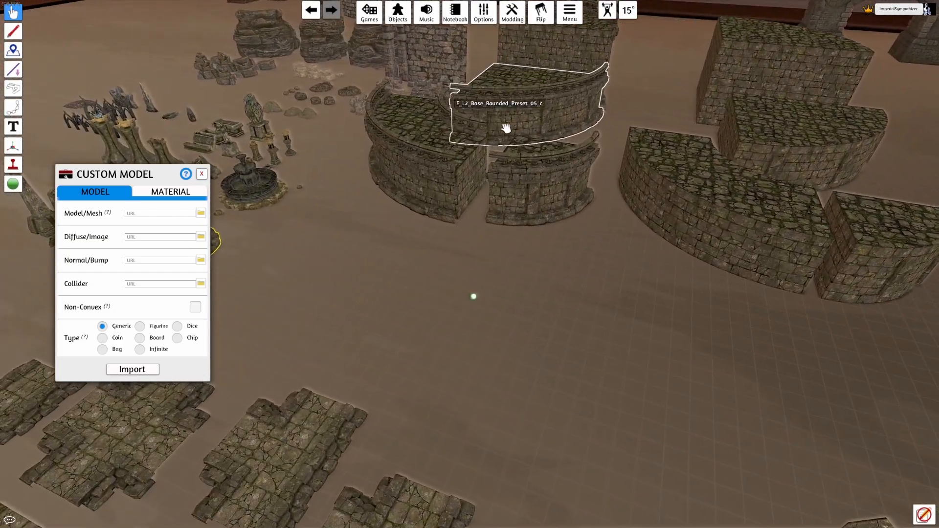
click(202, 175)
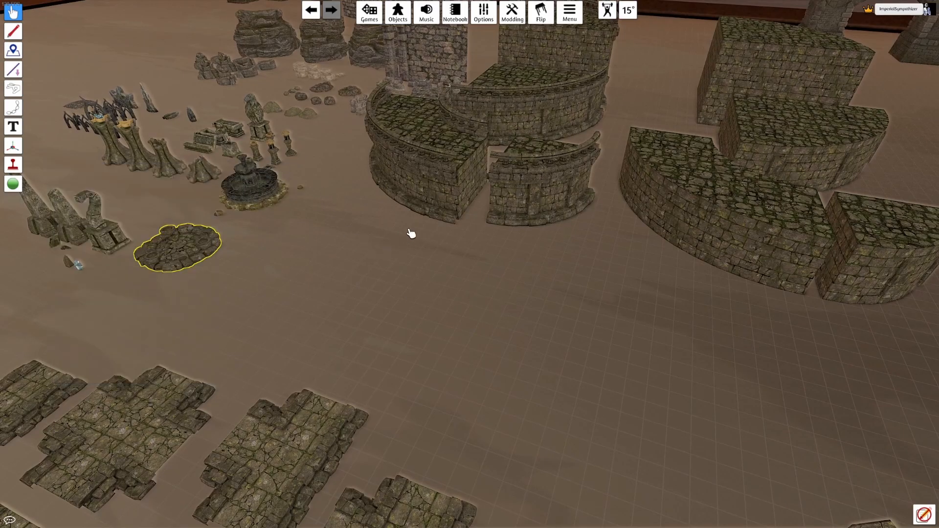
scroll(407, 237, up, 6)
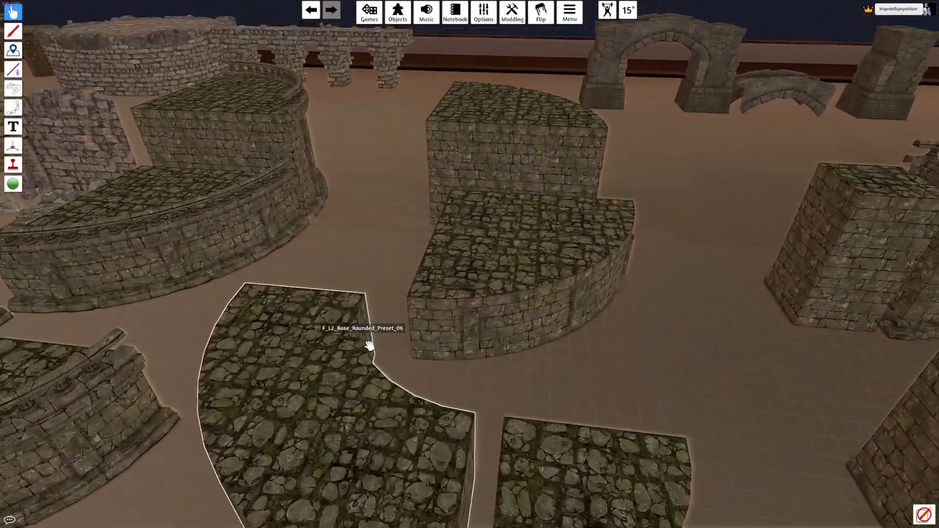
right_drag(370, 346, 494, 367)
- Return to Blender and open the UV Editing workspace with the whole platform in view
key(alt+Tab)
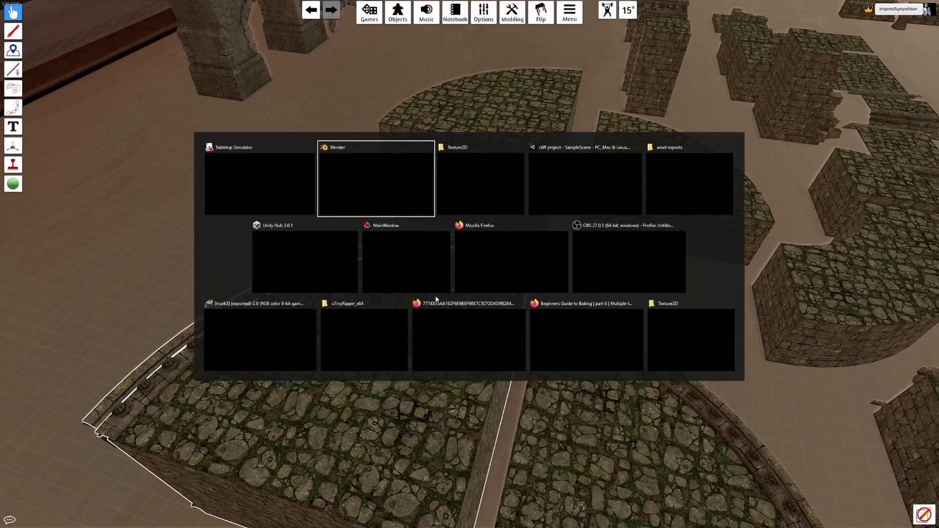
middle_drag(485, 203, 478, 152)
click(478, 152)
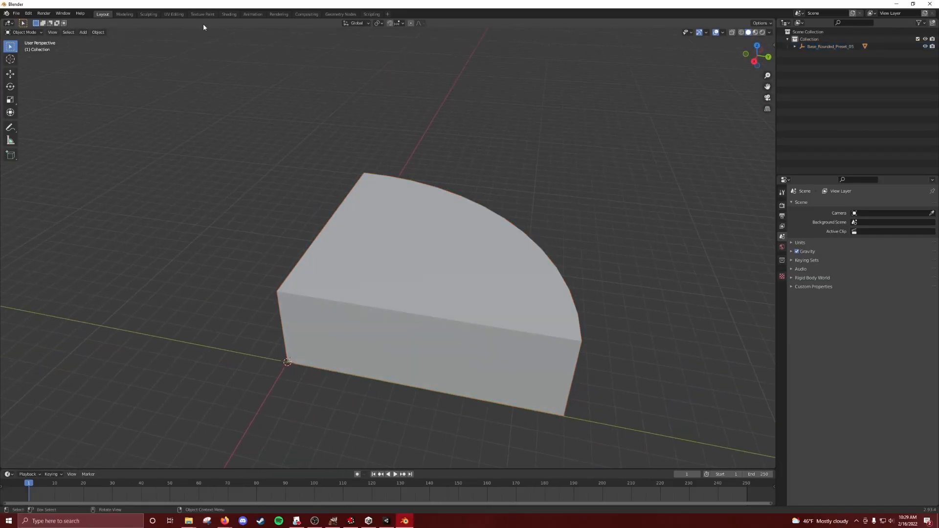
click(173, 15)
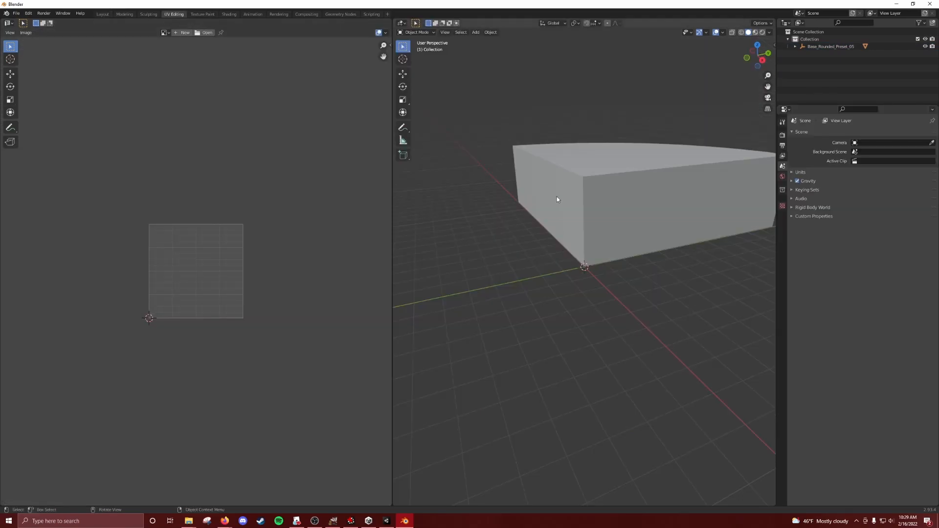
scroll(555, 209, up, 5)
shift+middle_drag(551, 153, 416, 223)
right_click(443, 242)
middle_drag(465, 194, 460, 155)
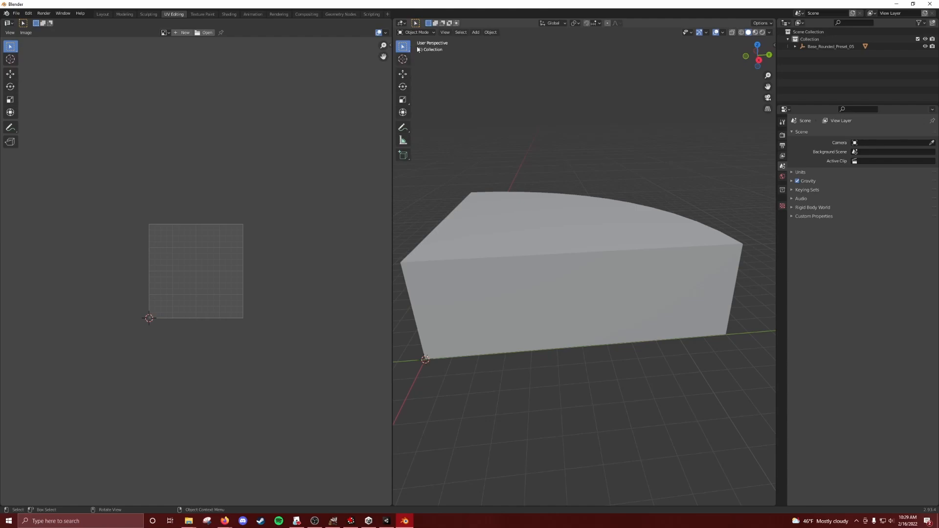
- Put the platform's default mesh into Edit Mode to display its UV layout
click(428, 32)
click(552, 254)
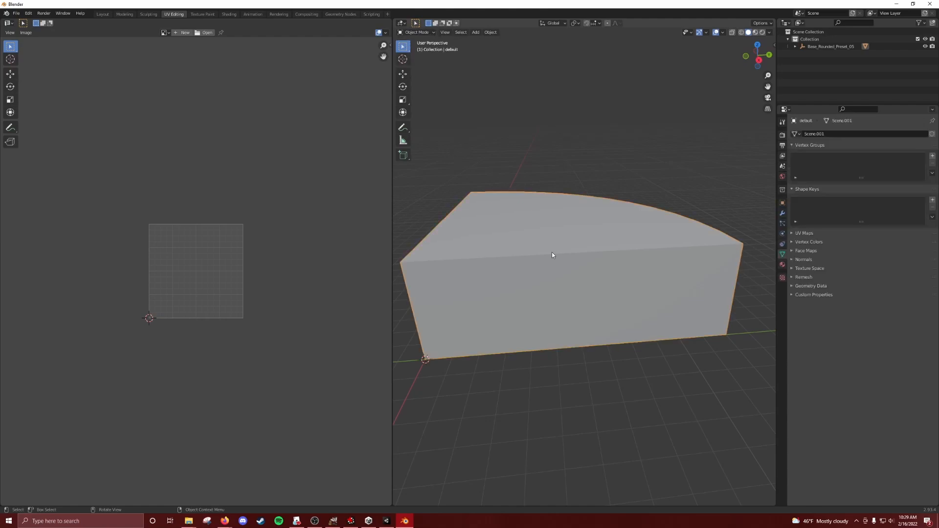
key(Tab)
middle_drag(533, 189, 658, 162)
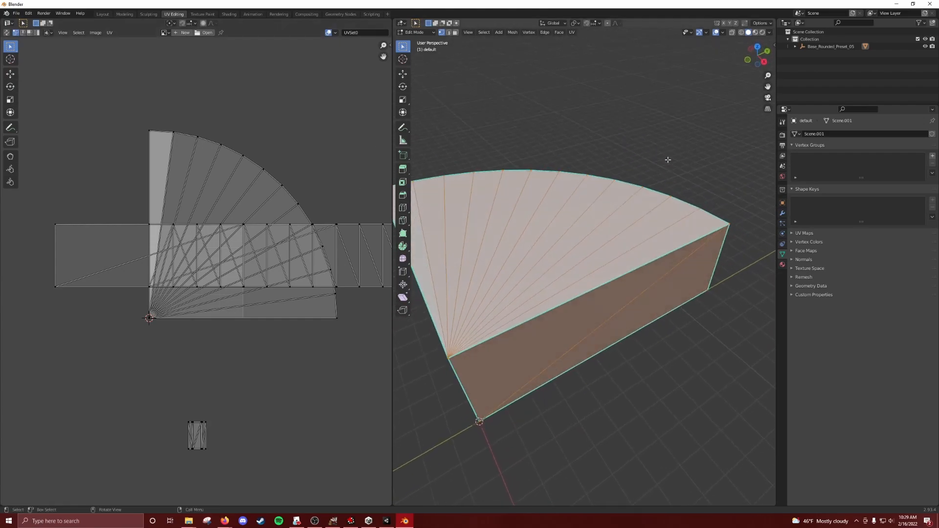
- Expand Base_Rounded_Preset_05 down to its mesh materials and show the material properties of the default mesh
click(795, 46)
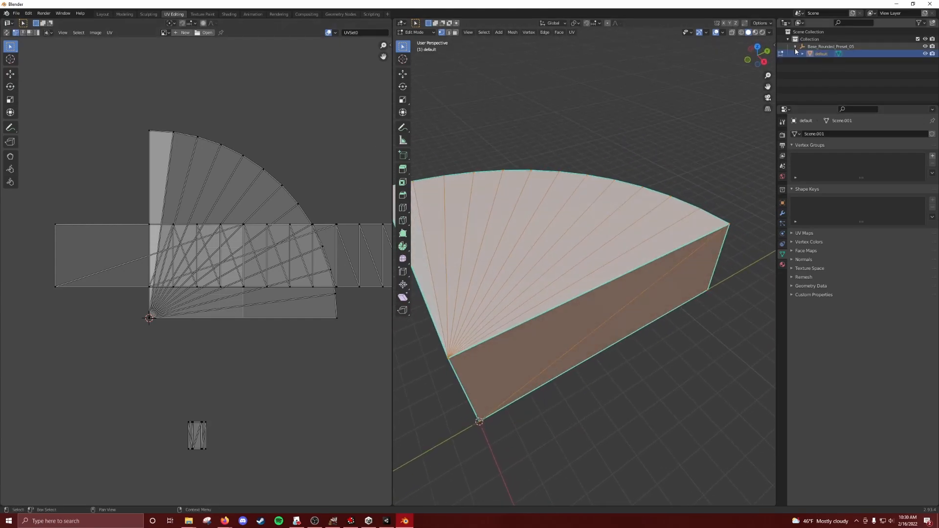
click(802, 53)
click(810, 61)
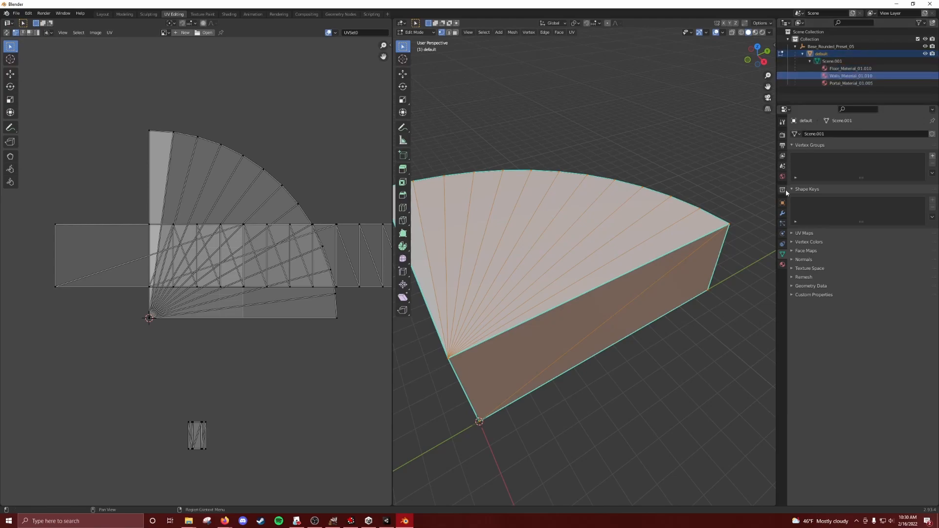
click(781, 266)
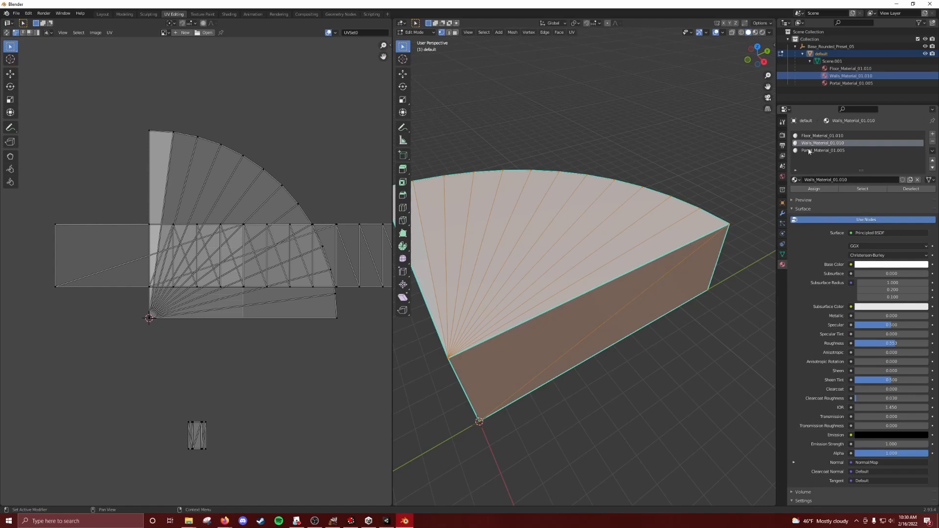
- Deselect the platform's geometry and examine the curved wall with its protruding pillars
middle_drag(582, 186, 591, 97)
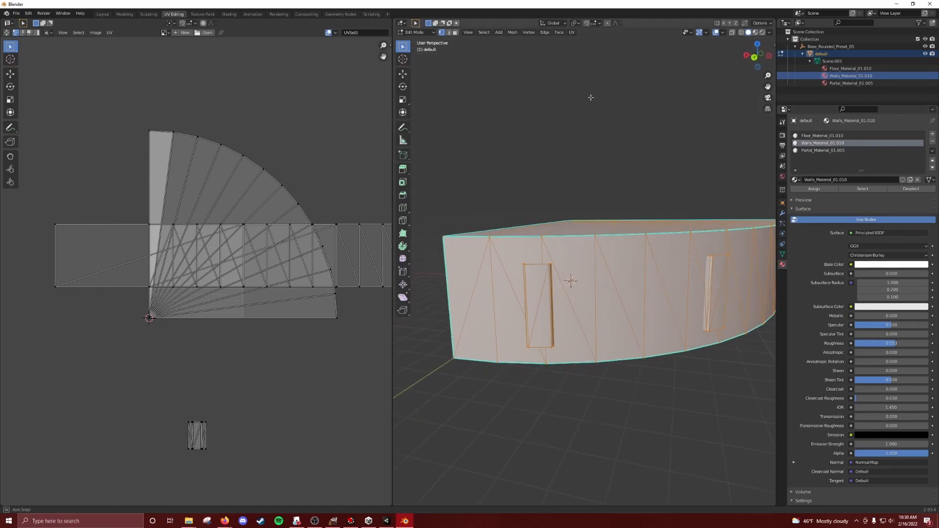
middle_drag(572, 410, 670, 385)
click(658, 374)
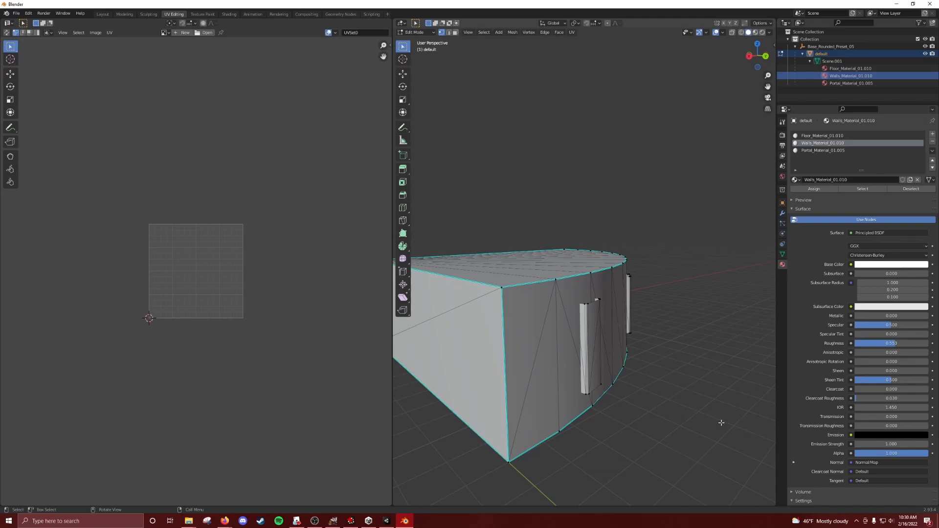
middle_drag(720, 422, 716, 409)
middle_drag(599, 410, 650, 394)
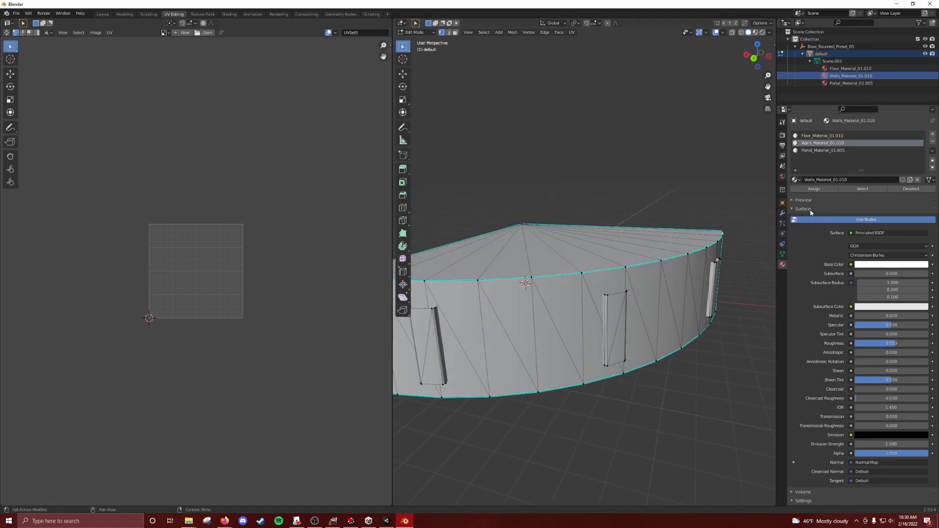
- Look through the portal, floor and walls material slots, finishing on Floor_Material_01.010
click(807, 151)
click(814, 137)
click(812, 142)
click(810, 148)
click(810, 137)
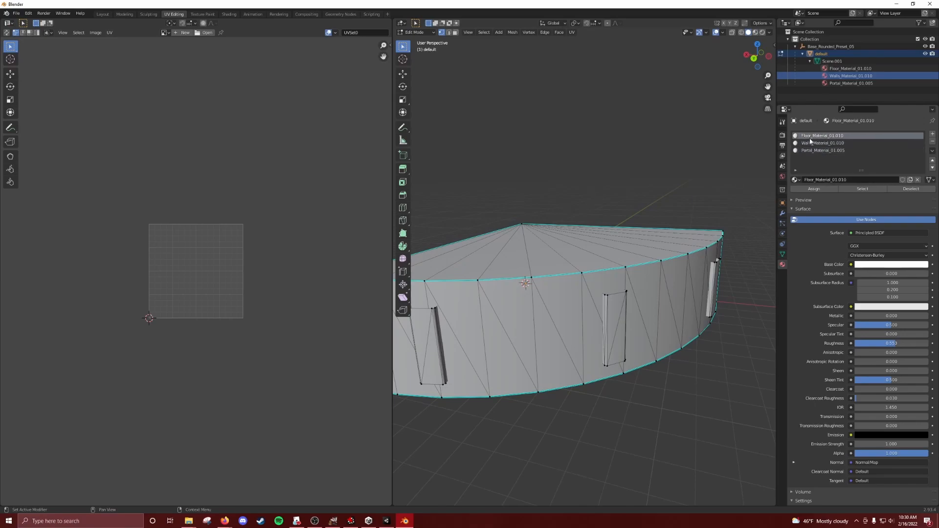
- Make Portal_Material_01.005 the active material slot and try to box-select the platform's top surface
click(810, 145)
click(810, 151)
middle_drag(642, 174, 694, 151)
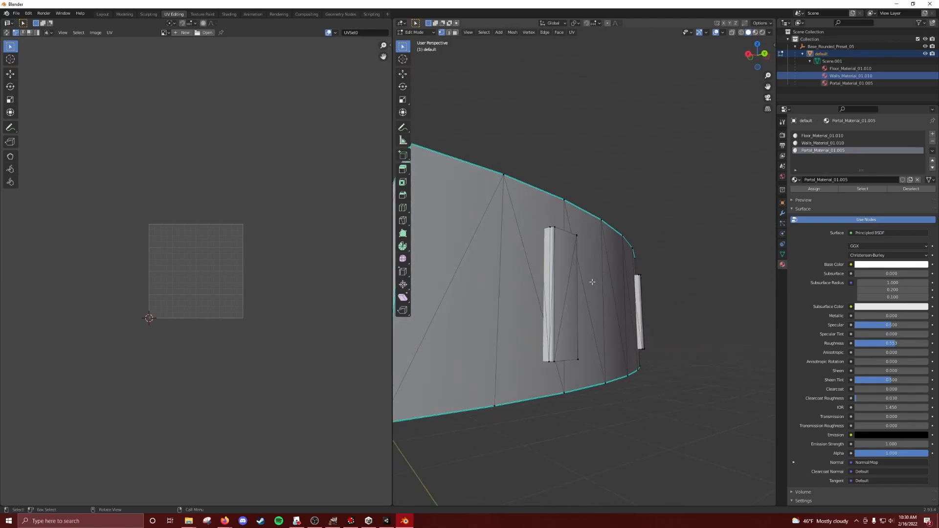
middle_drag(585, 300, 451, 118)
drag(474, 139, 589, 171)
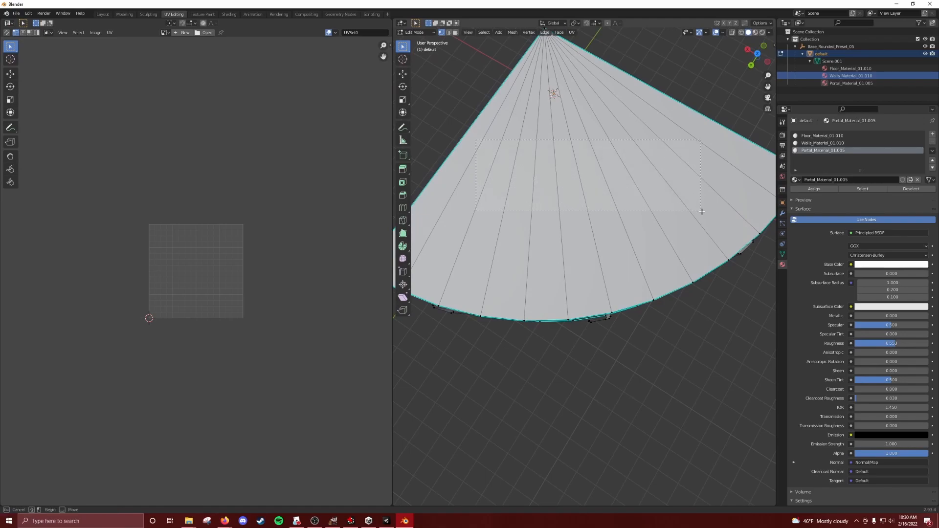
drag(721, 220, 721, 218)
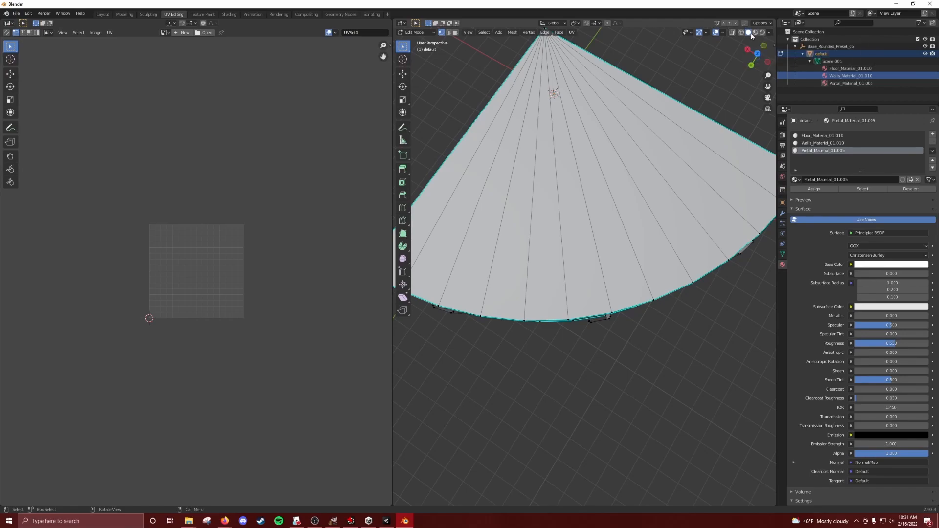
- Switch the viewport to Material Preview shading with the platform's top in view
drag(755, 55, 655, 167)
middle_drag(701, 210, 521, 198)
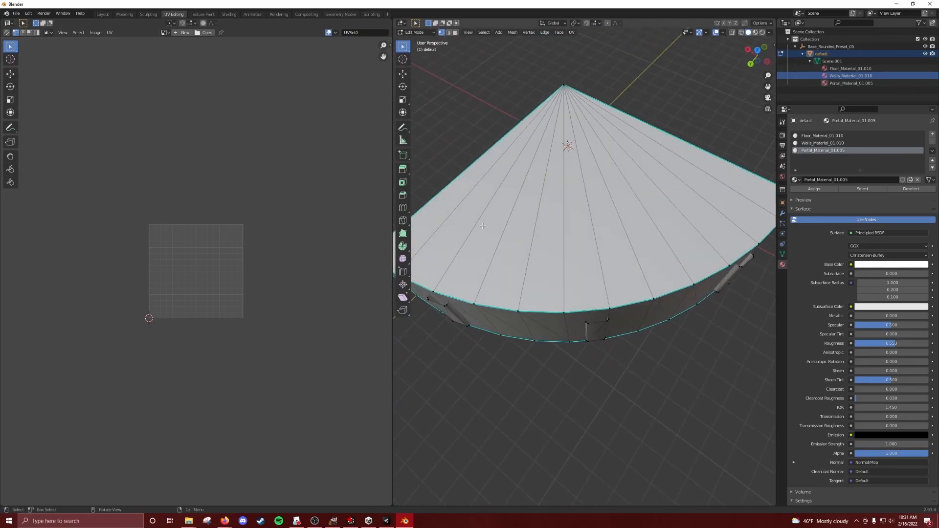
click(755, 32)
mouse_move(655, 98)
middle_down()
mouse_move(625, 85)
mouse_move(470, 173)
middle_up()
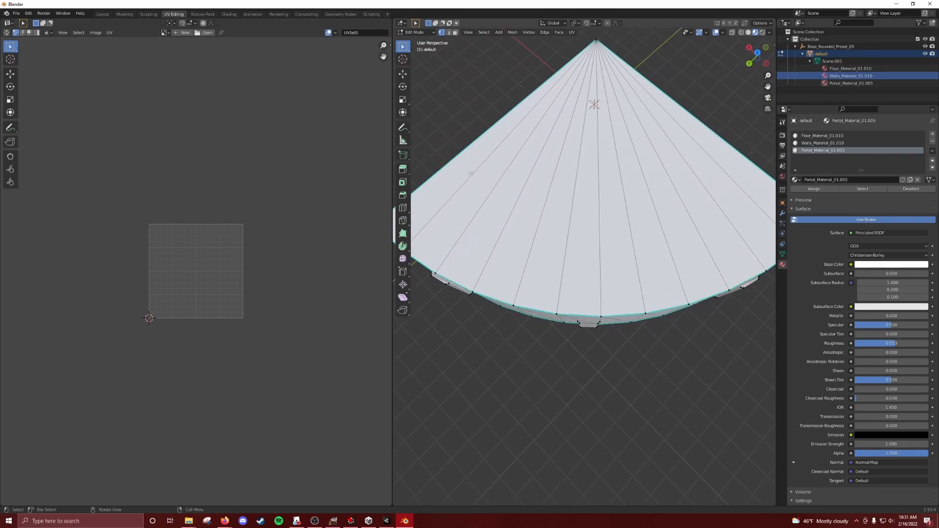
- Switch to face selection and box-select the platform's top faces
drag(471, 168, 496, 178)
drag(617, 201, 618, 201)
click(455, 33)
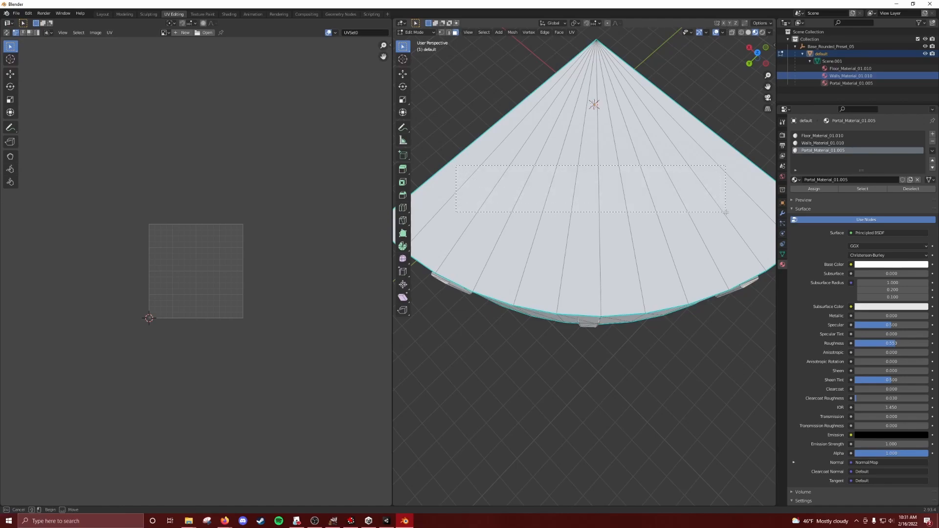
drag(746, 218, 746, 217)
middle_drag(746, 217, 618, 162)
- Switch to Tabletop Simulator and examine the stone texture on the curved wall and pillars of F_L2_Base_Rounded_Preset_05
key(alt+Tab)
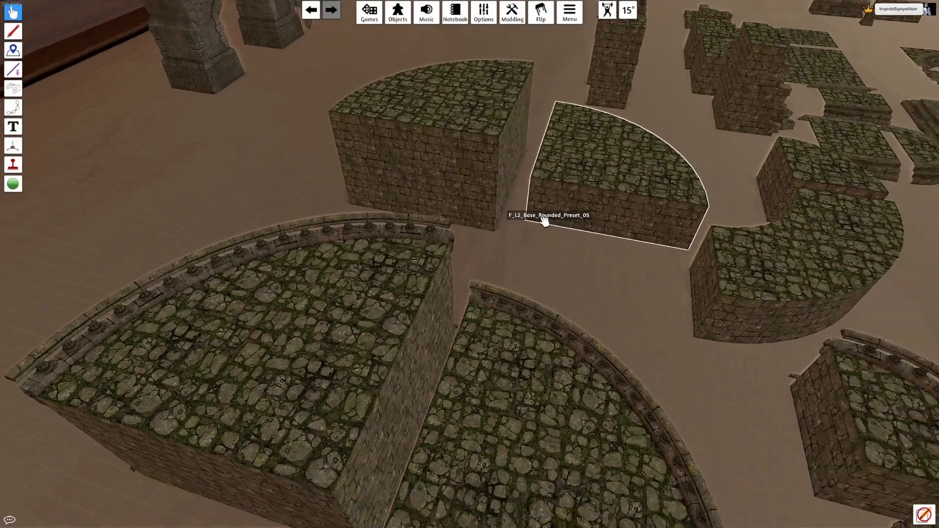
key(w)
key(d)
right_drag(476, 319, 615, 292)
scroll(615, 292, up, 1)
key(d)
key(a)
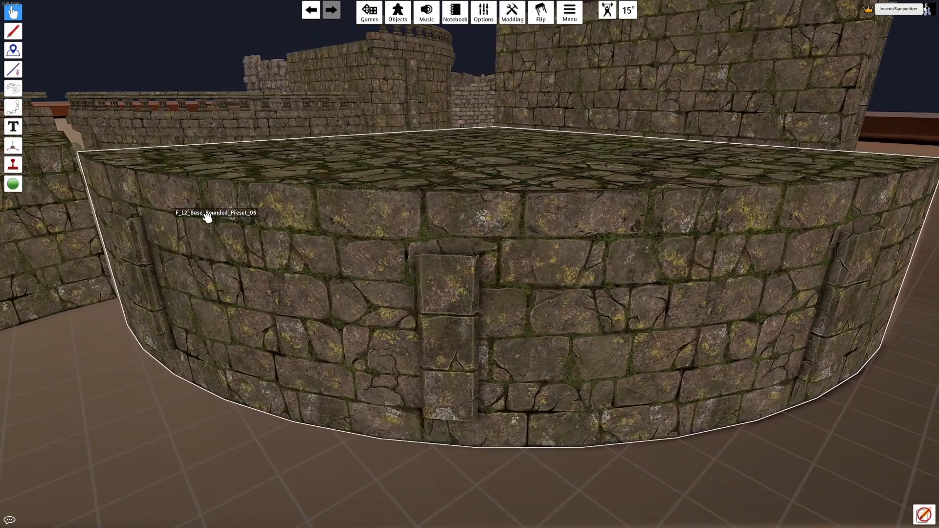
key(d)
right_drag(355, 220, 495, 239)
key(a)
key(d)
key(a)
key(a)
scroll(450, 260, down, 5)
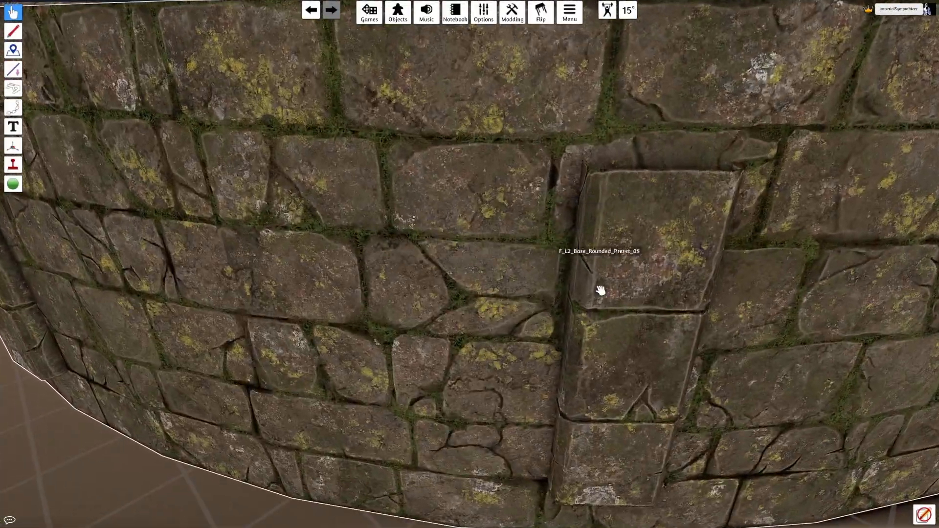
scroll(552, 202, down, 10)
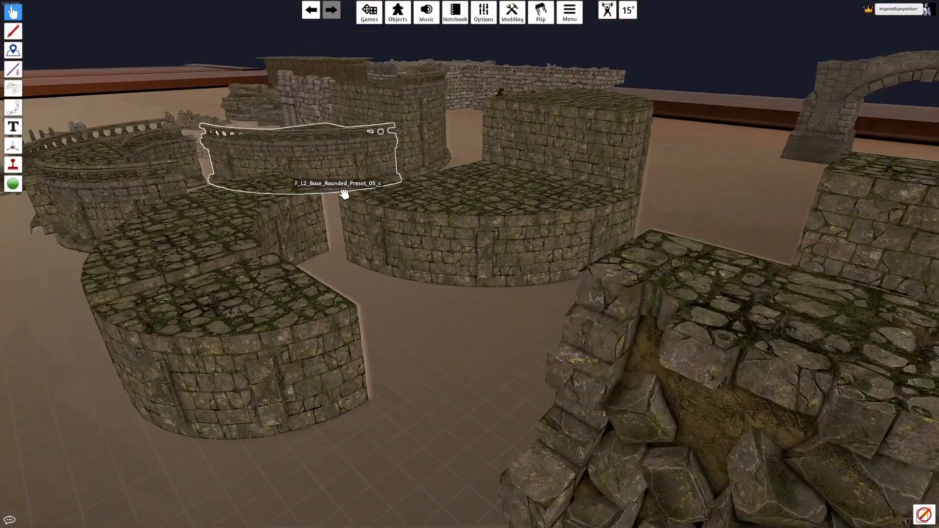
- Move the F_L2_Base_Rounded_Preset_05 platform aside on the table and examine its cobbled top and sides
right_drag(344, 194, 346, 266)
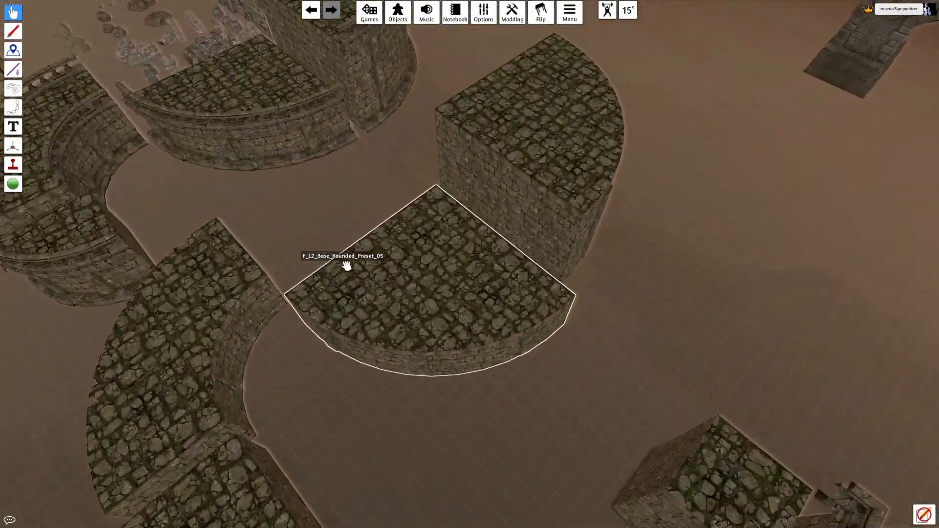
scroll(346, 266, up, 3)
key(2)
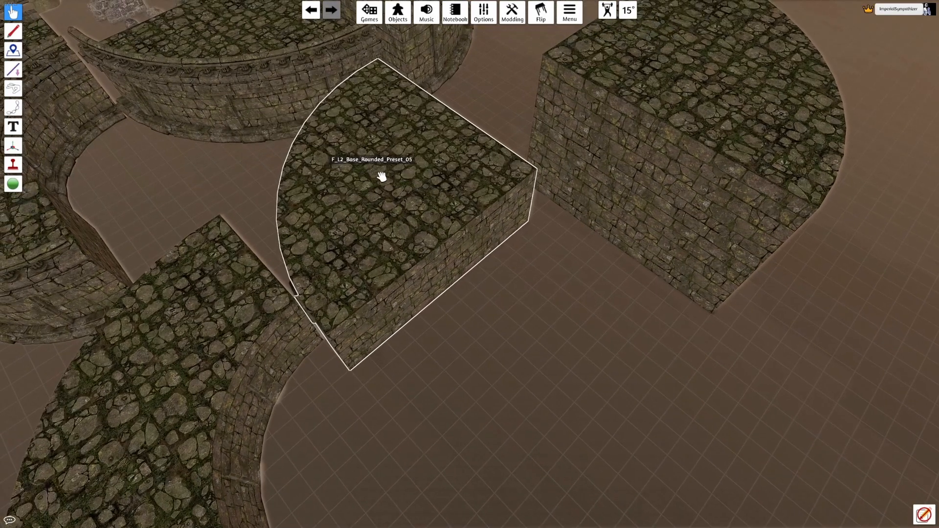
drag(382, 176, 760, 279)
scroll(761, 279, down, 5)
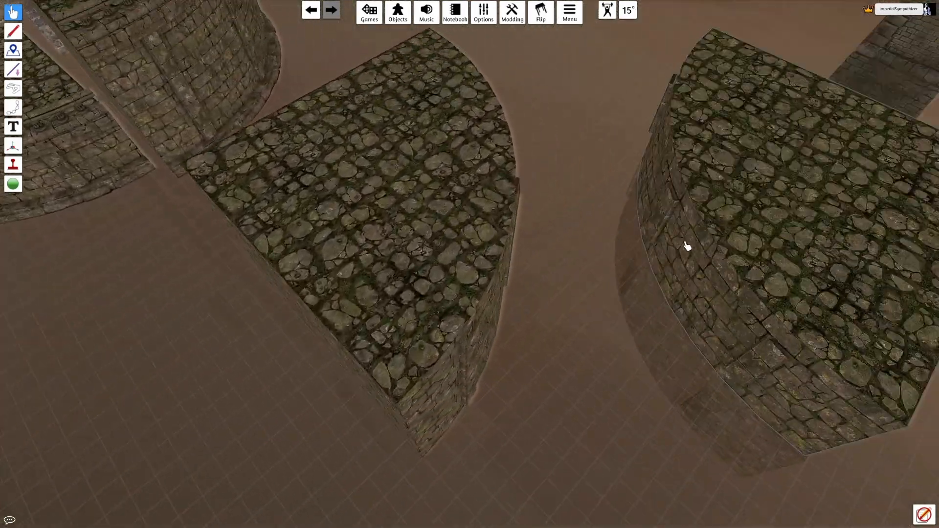
scroll(526, 204, up, 3)
- Switch back to Blender and compare the Floor_Material_01.010 and Walls_Material_01.010 slots
key(alt+Tab)
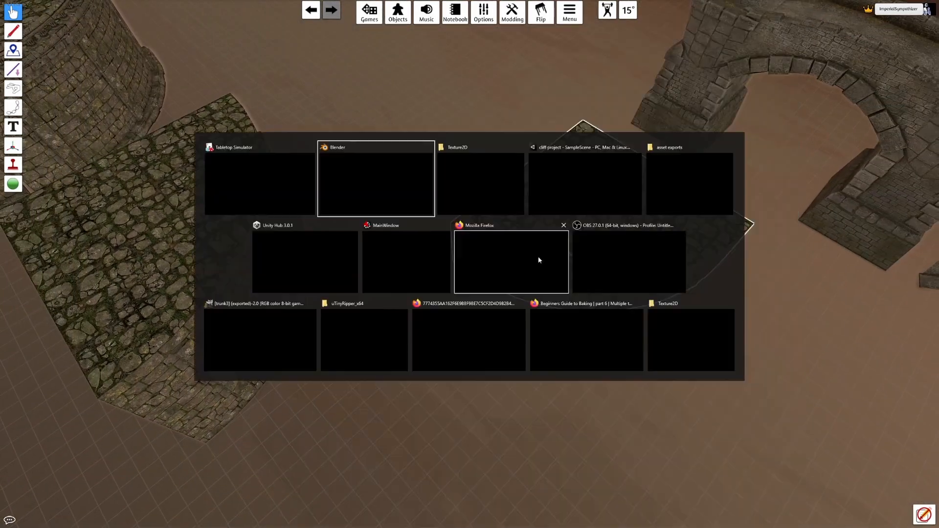
click(413, 203)
click(808, 143)
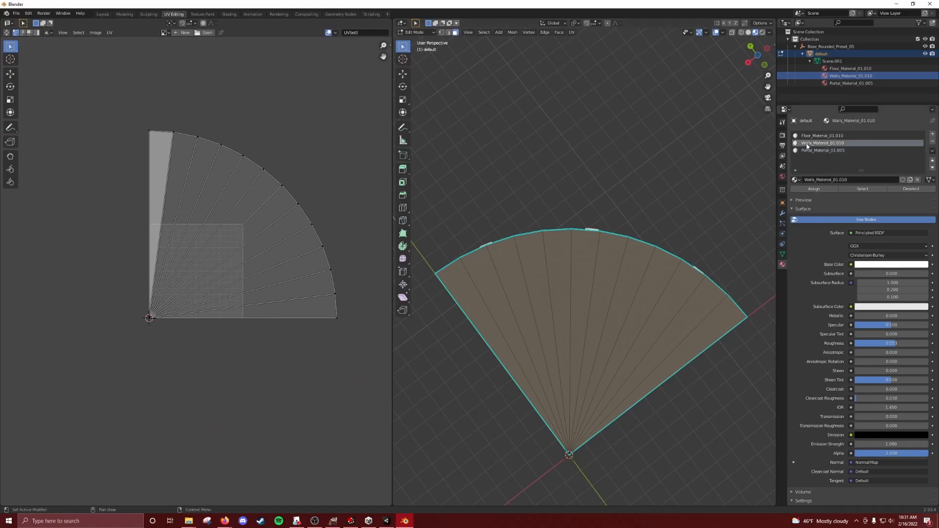
click(815, 135)
click(815, 142)
click(814, 135)
click(815, 143)
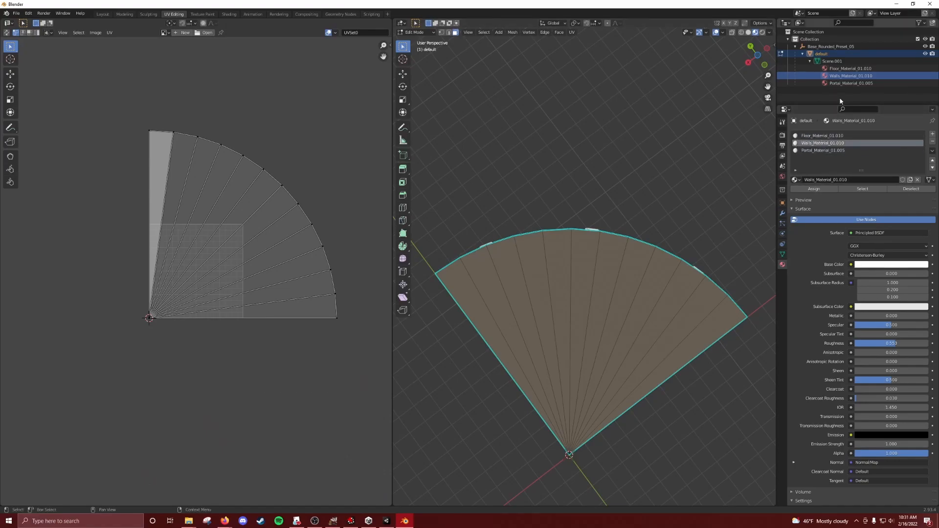
- Box-select the platform's floor faces and make Floor_Material_01.010 the active material slot
middle_drag(635, 196, 590, 301)
click(698, 270)
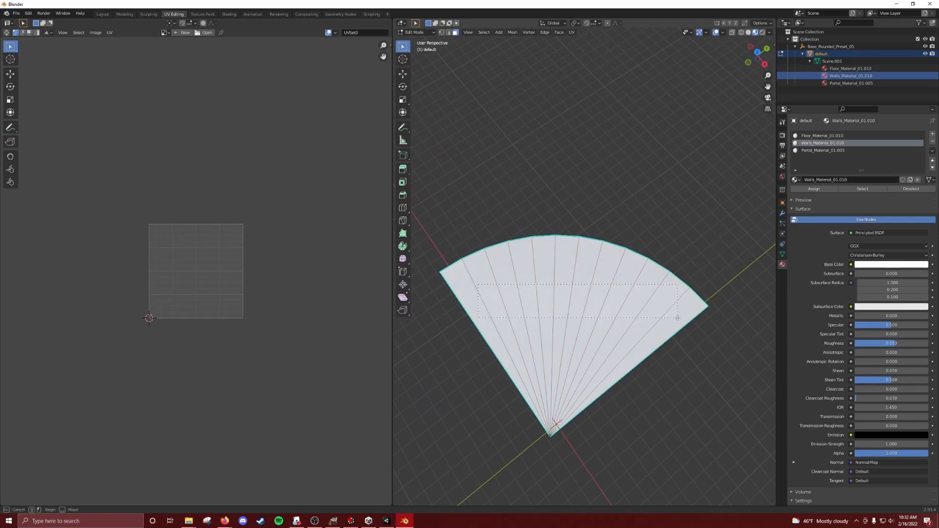
drag(675, 318, 674, 317)
middle_drag(626, 346, 630, 232)
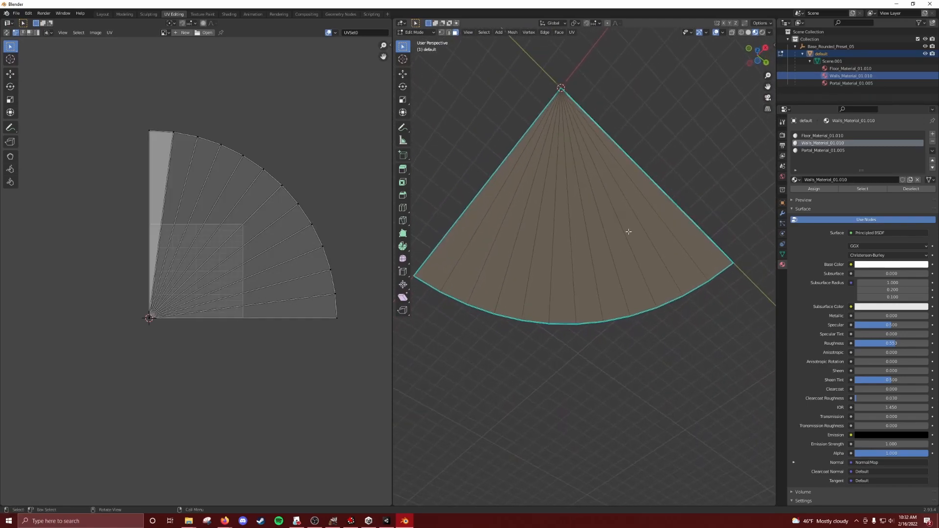
drag(485, 215, 677, 255)
middle_drag(662, 266, 665, 234)
click(820, 136)
middle_drag(762, 185, 724, 195)
middle_drag(673, 240, 666, 329)
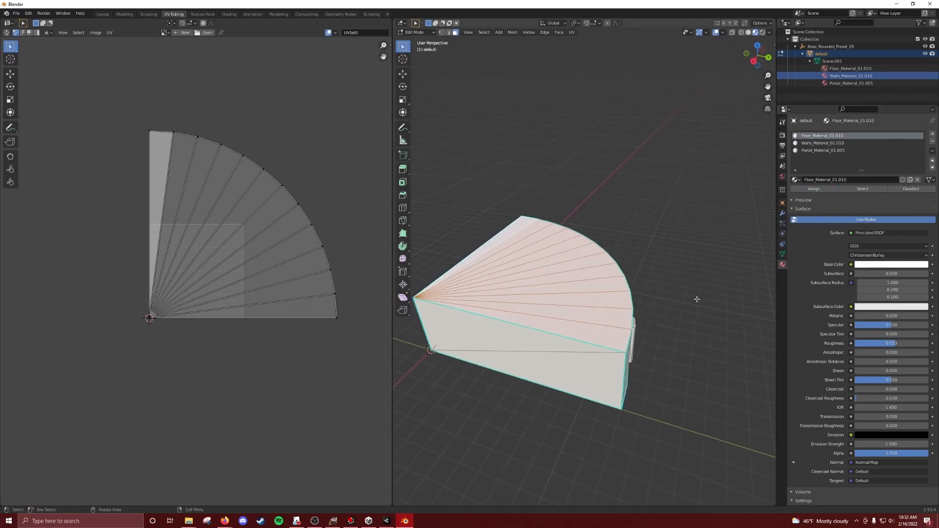
- Feed the Base Color of Floor_Material_01.010 from an Image Texture
click(851, 265)
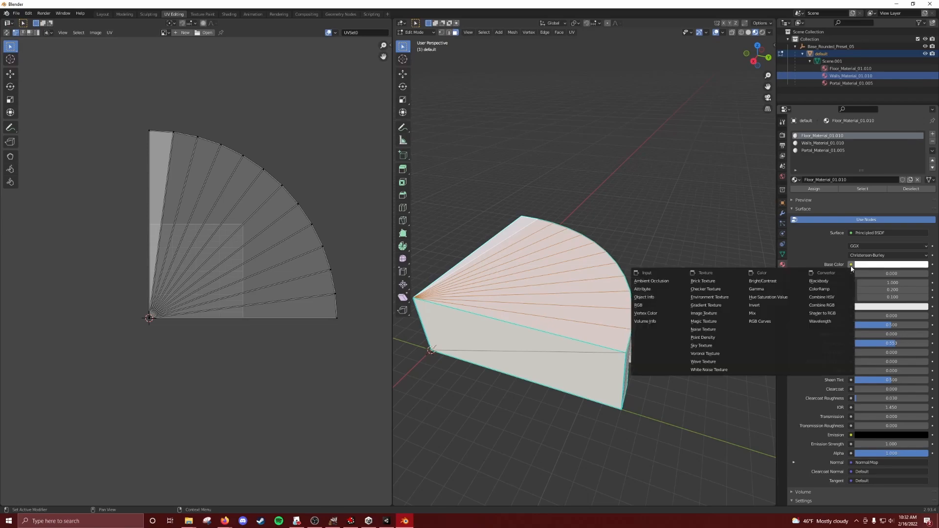
key(Escape)
click(851, 265)
click(725, 315)
middle_drag(718, 313, 604, 311)
middle_drag(457, 261, 626, 273)
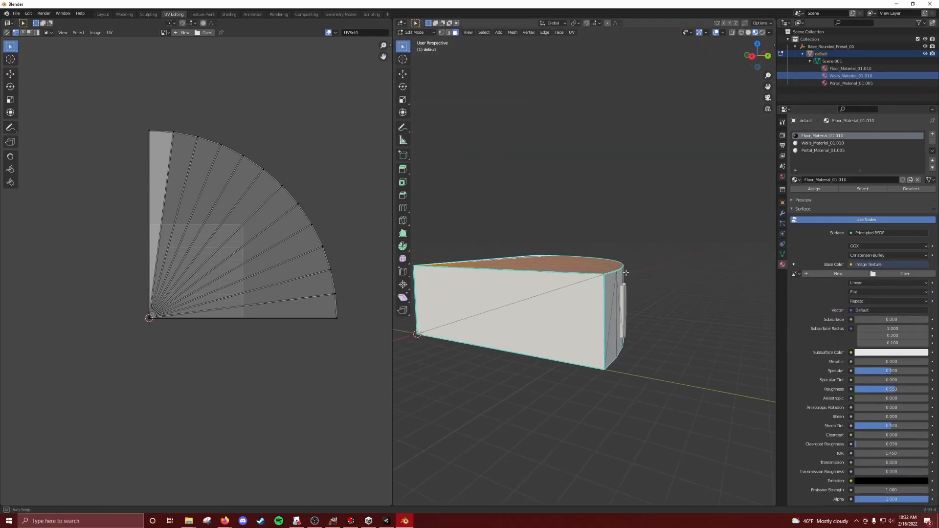
- Browse for the floor's texture image in the asset exports folder, under platform.unity3d, Assets, Texture2D
click(910, 274)
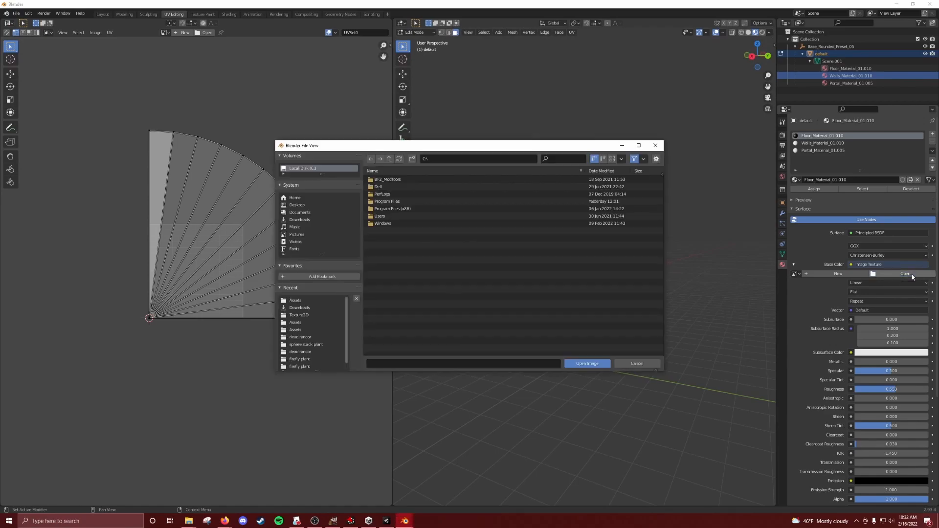
click(494, 160)
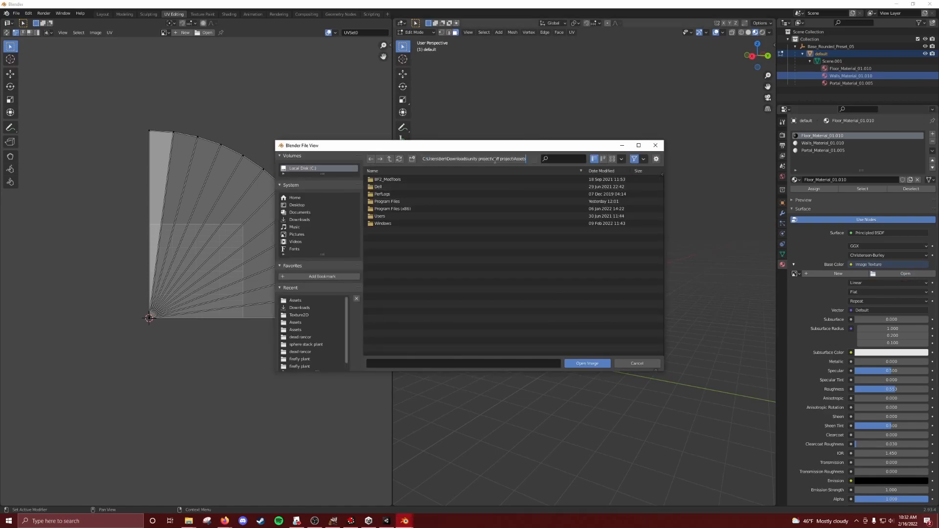
key(Return)
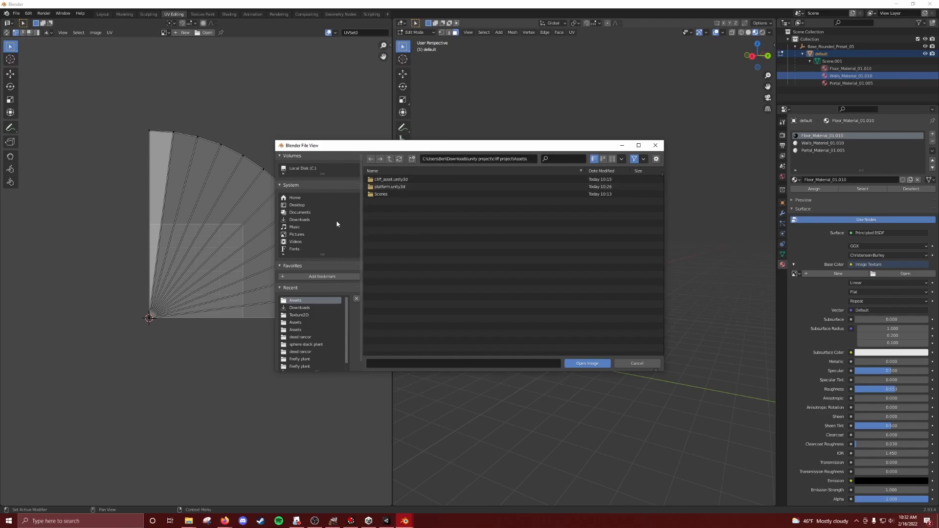
click(292, 220)
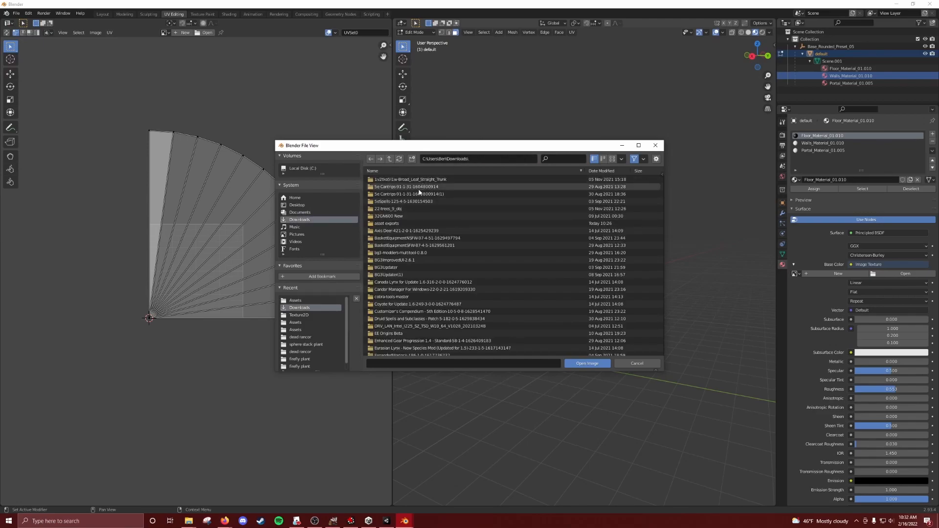
double_click(397, 224)
click(394, 201)
double_click(394, 202)
double_click(391, 180)
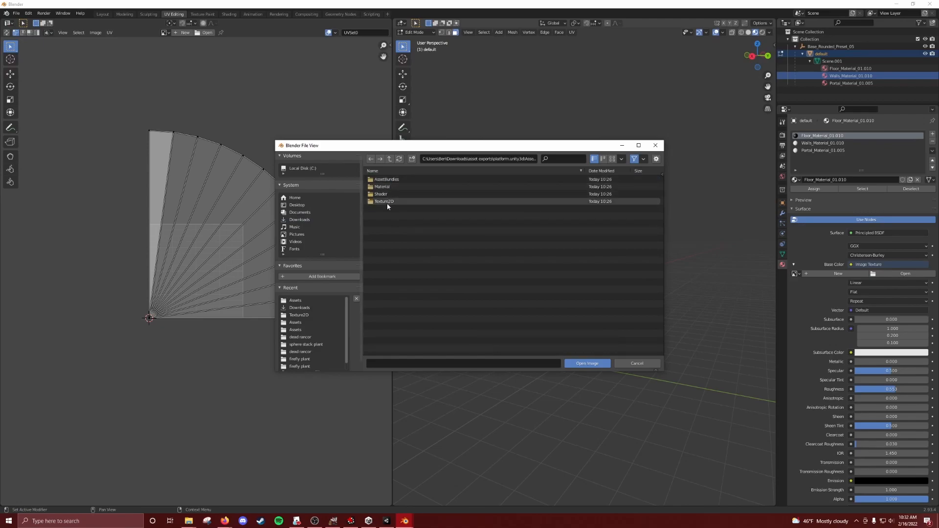
double_click(386, 203)
click(490, 158)
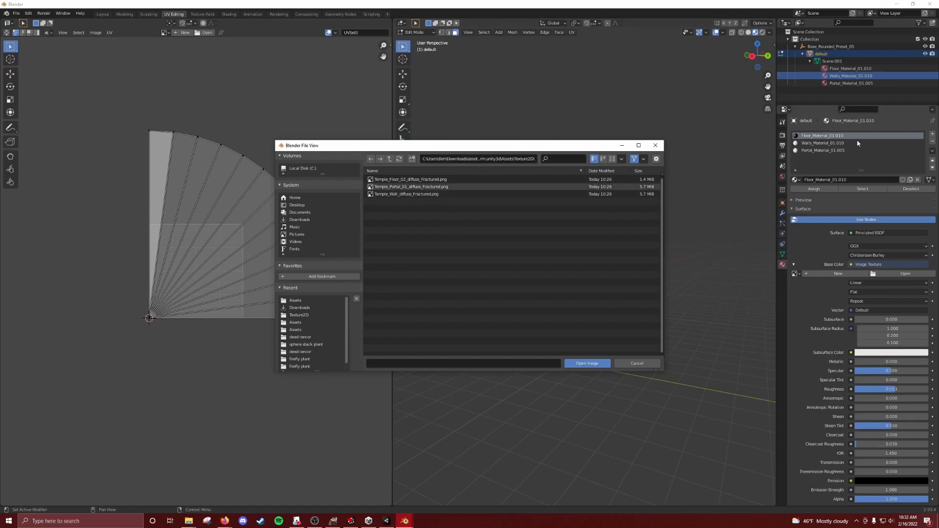
- Load Temple_Floor_02_diffuse_Fractured.png as the floor's base color texture and set the material's specular to 0
click(411, 180)
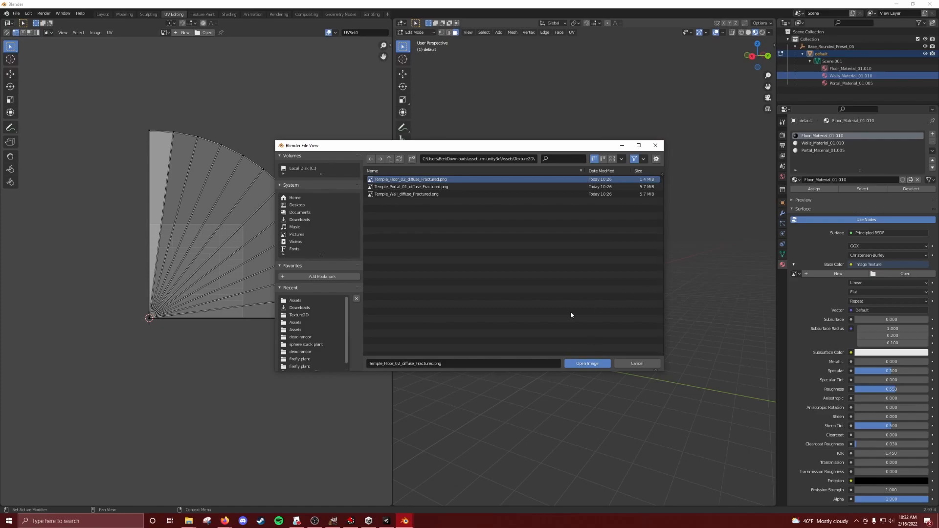
click(587, 363)
middle_drag(551, 201, 606, 206)
click(624, 225)
scroll(530, 230, up, 3)
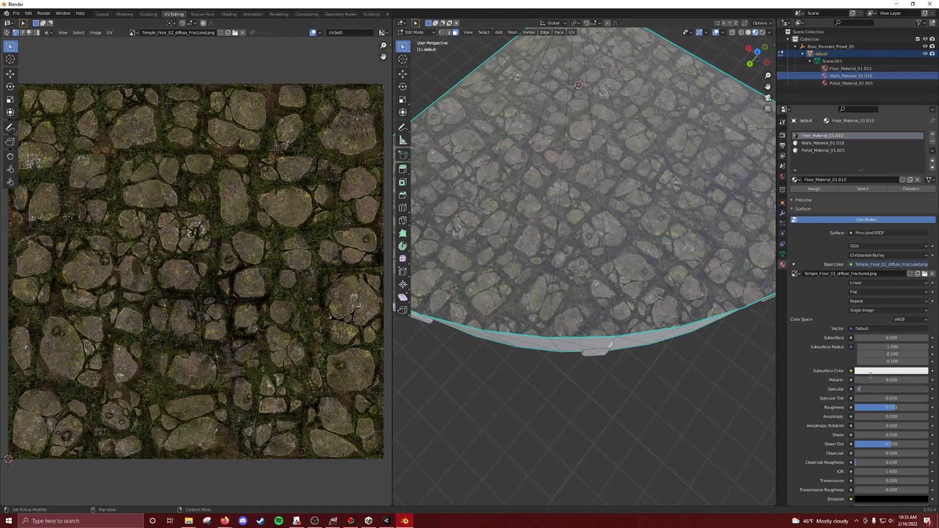
key(Return)
- Select the platform's flat side wall to view its UV layout over the floor texture
middle_drag(658, 478, 624, 354)
scroll(643, 406, down, 4)
scroll(636, 433, down, 3)
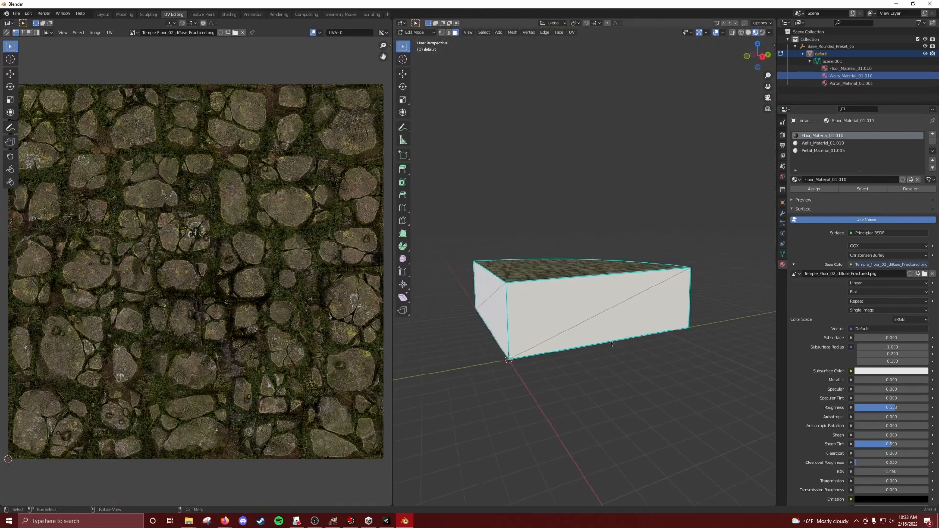
drag(641, 319, 641, 319)
middle_drag(641, 319, 677, 331)
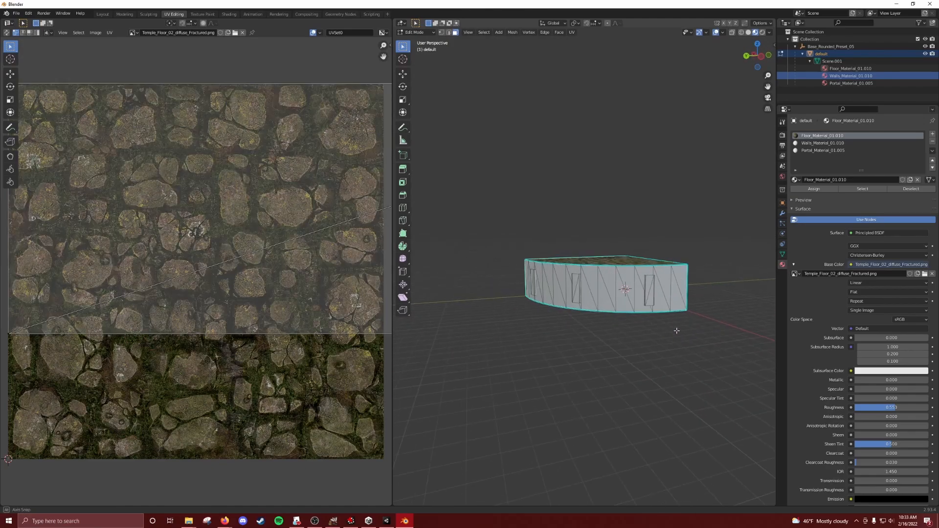
- Select all faces around the platform's curved wall, including the protruding pillars
drag(608, 300, 603, 315)
middle_drag(685, 316, 575, 302)
shift+drag(561, 265, 544, 292)
middle_drag(544, 292, 609, 290)
shift+drag(570, 286, 457, 305)
middle_drag(458, 304, 651, 334)
scroll(651, 334, up, 4)
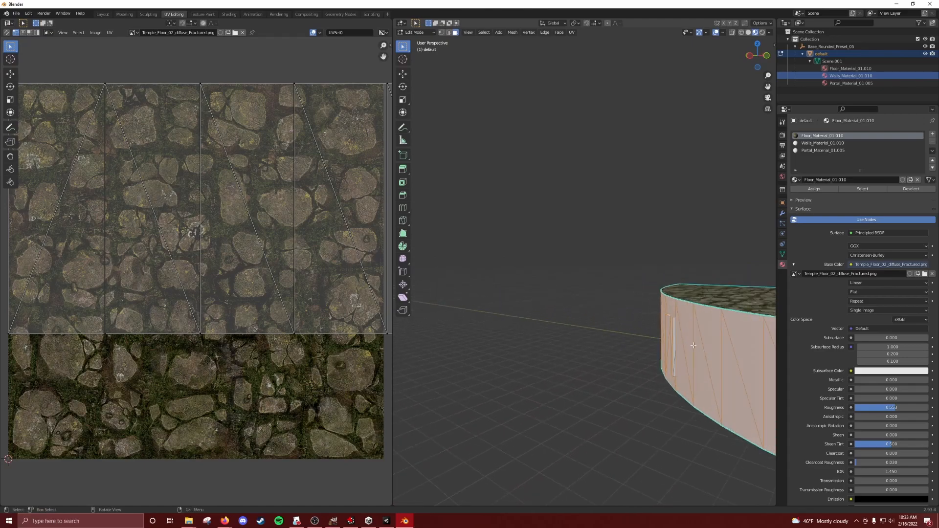
shift+drag(692, 343, 656, 363)
middle_drag(656, 362, 732, 348)
middle_drag(512, 354, 780, 307)
- Set the specular of Portal_Material_01.005 to 0 and feed its Base Color from an Image Texture
click(820, 151)
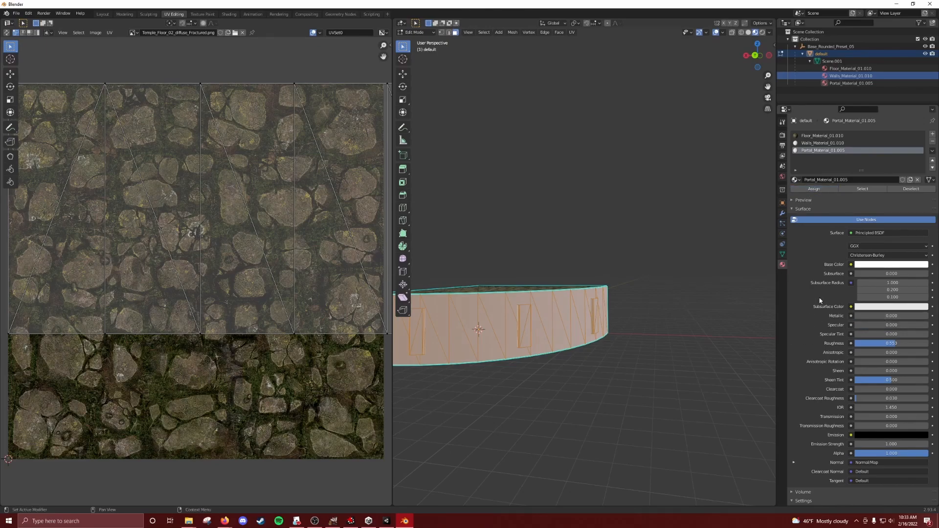
click(851, 265)
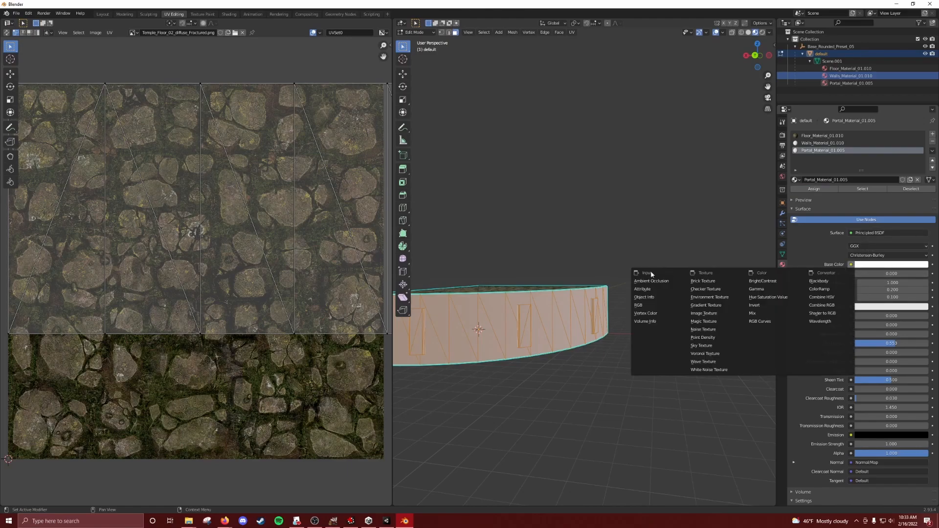
click(703, 314)
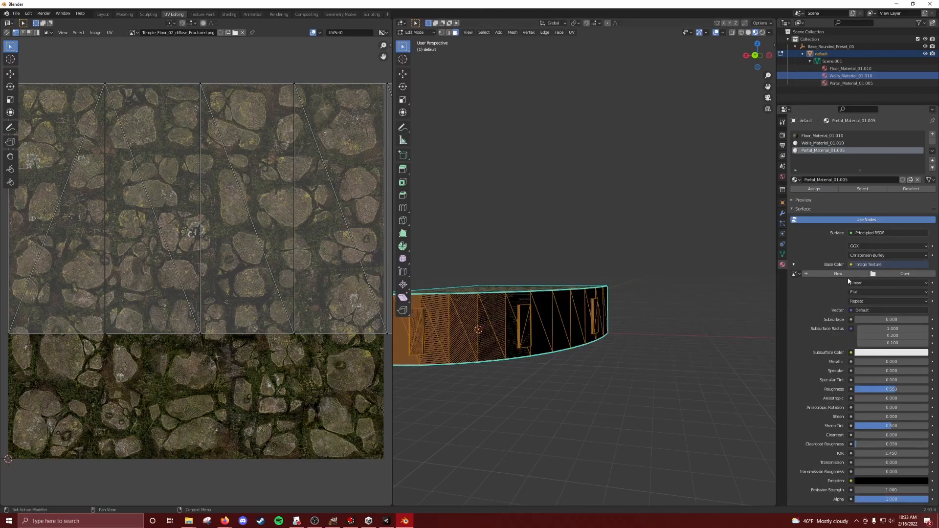
- Load Temple_Portal_01_diffuse_Fractured.png from the Texture2D folder as the portal material's base color texture
click(904, 274)
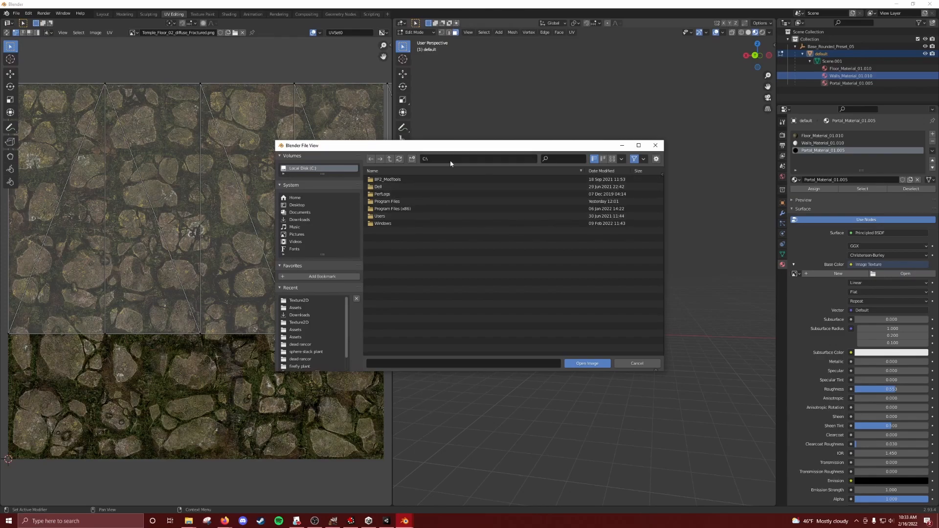
key(Return)
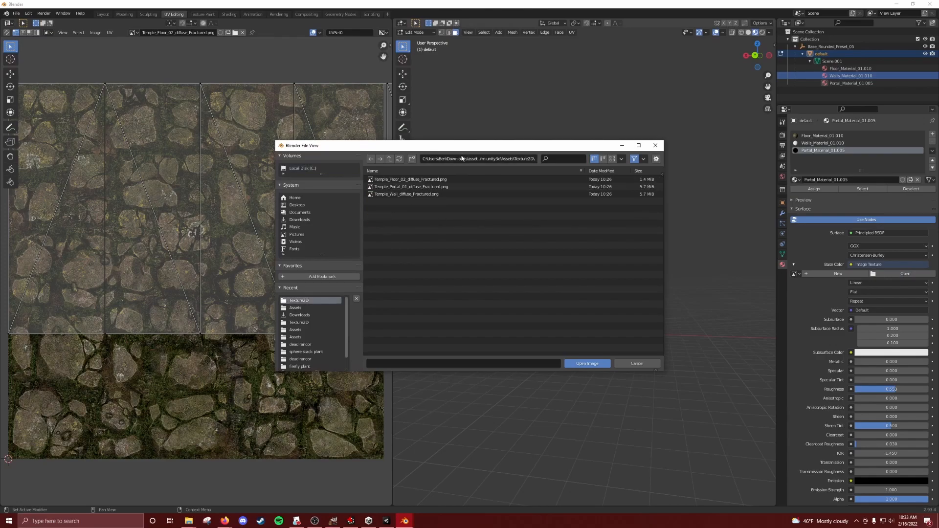
double_click(402, 186)
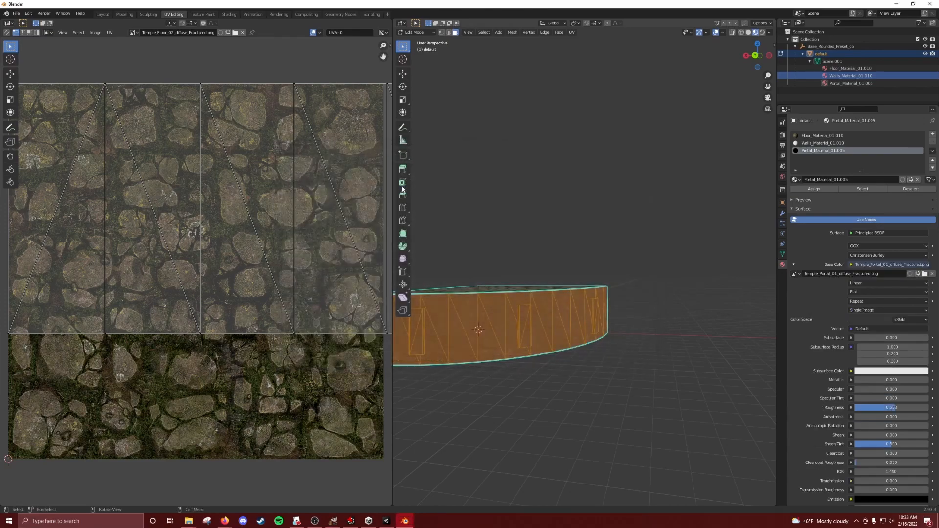
- Select the curved wall faces and the flat side walls without the protruding pillars, and assign them Walls_Material_01.010
middle_drag(586, 383, 620, 386)
middle_drag(469, 334, 534, 376)
scroll(570, 343, up, 4)
scroll(535, 343, down, 4)
mouse_move(535, 342)
middle_down()
mouse_move(559, 337)
mouse_move(538, 342)
mouse_move(533, 419)
mouse_move(598, 384)
mouse_move(518, 337)
middle_up()
scroll(518, 337, down, 3)
scroll(505, 333, up, 2)
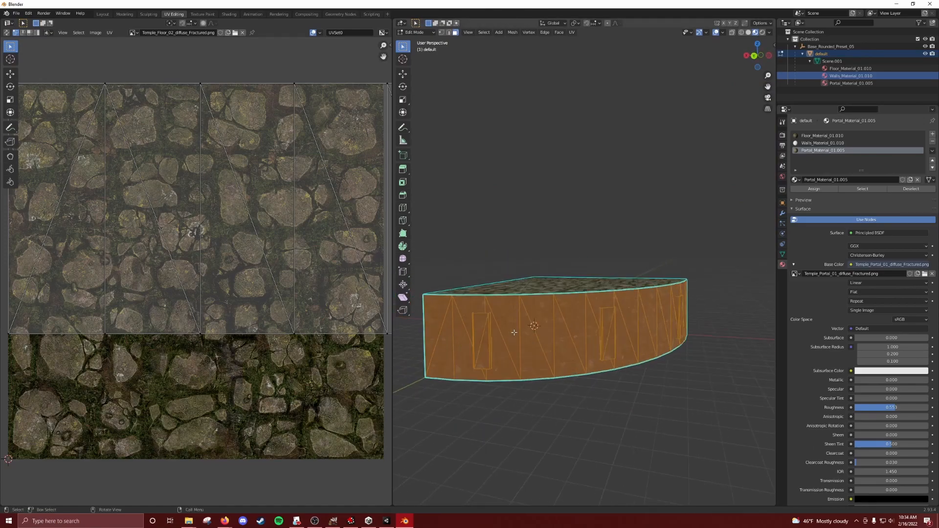
scroll(858, 380, down, 8)
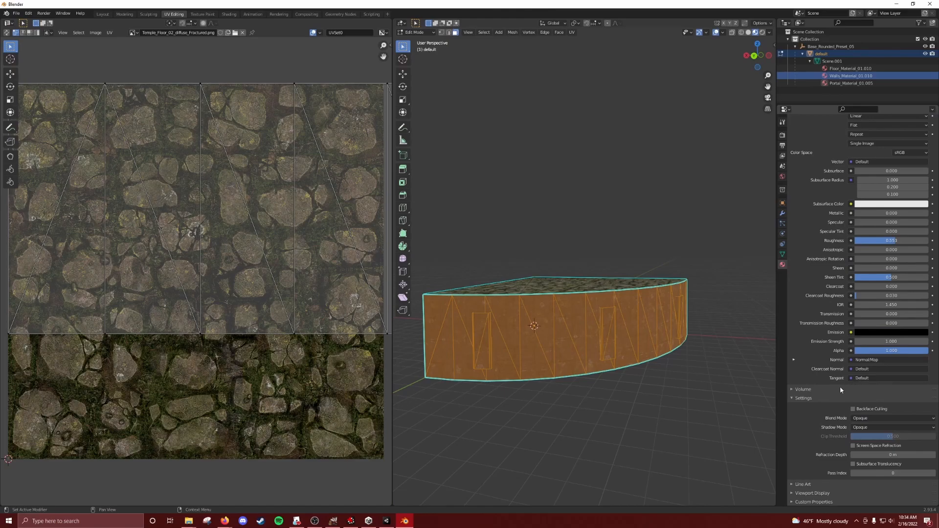
key(alt+a)
drag(437, 300, 618, 308)
middle_drag(618, 307, 596, 302)
shift+drag(533, 295, 682, 307)
middle_drag(682, 307, 524, 308)
shift+click(616, 330)
middle_drag(626, 335, 522, 323)
shift+click(613, 335)
middle_drag(613, 334, 775, 287)
scroll(832, 244, up, 6)
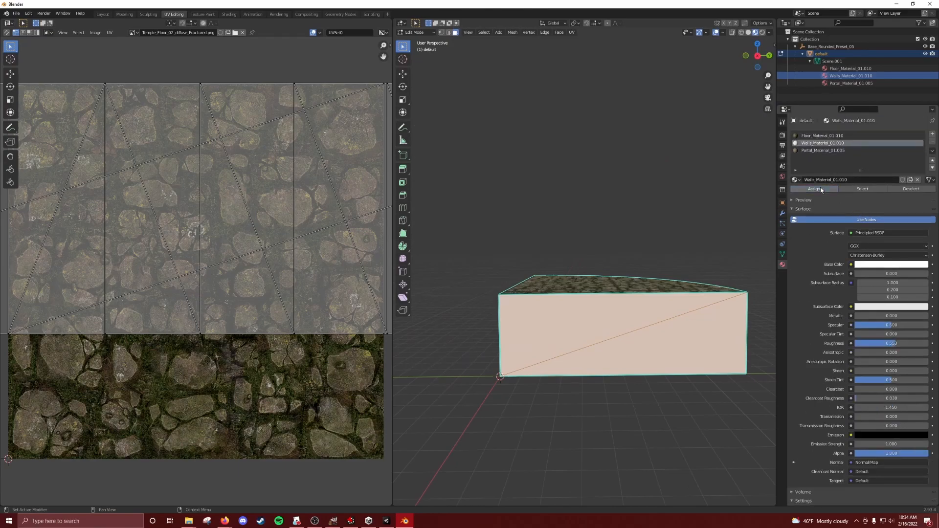
middle_drag(706, 235, 557, 313)
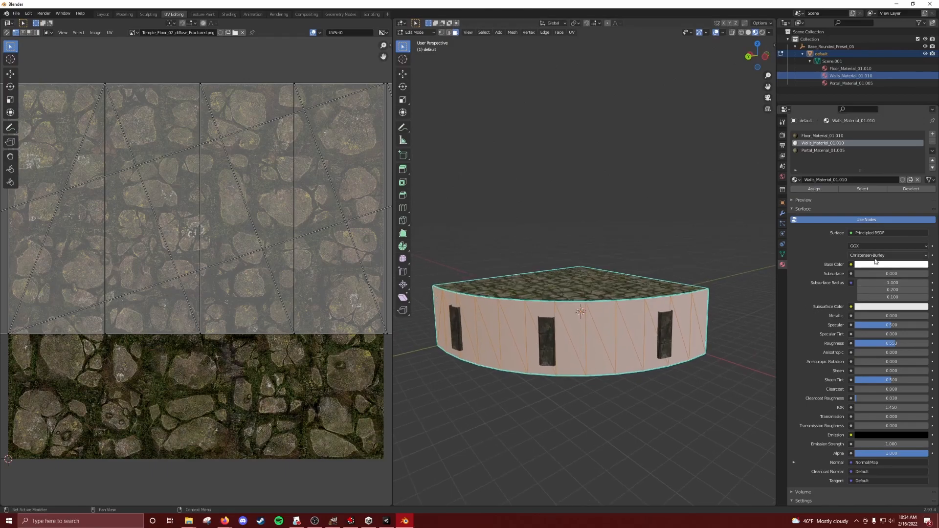
- Feed the Base Color of Walls_Material_01.010 from an Image Texture and load Temple_Wall_diffuse_Fractured.png from the Texture2D folder
click(850, 265)
click(719, 321)
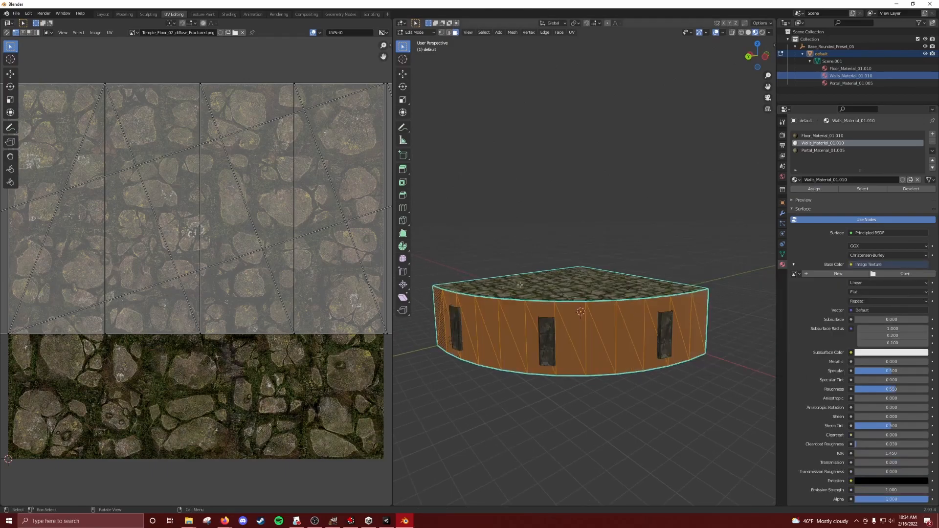
click(895, 276)
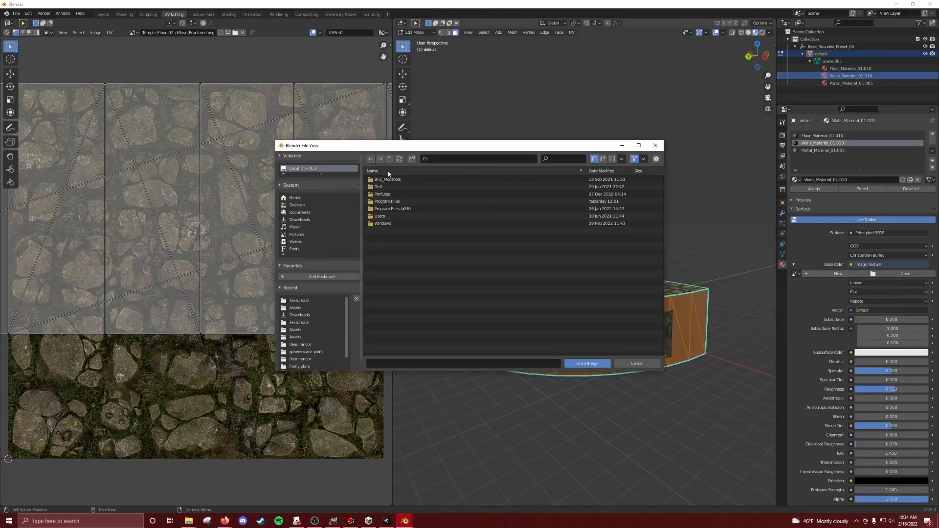
click(459, 158)
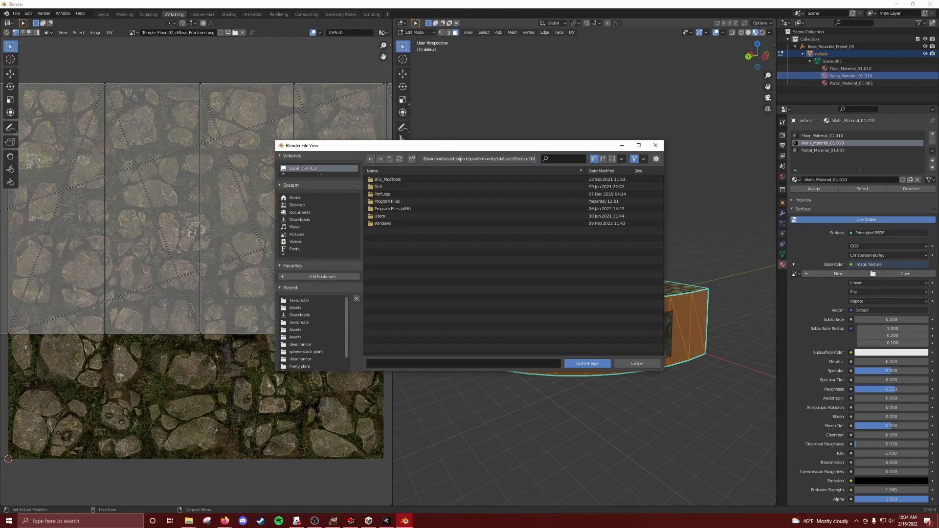
key(Return)
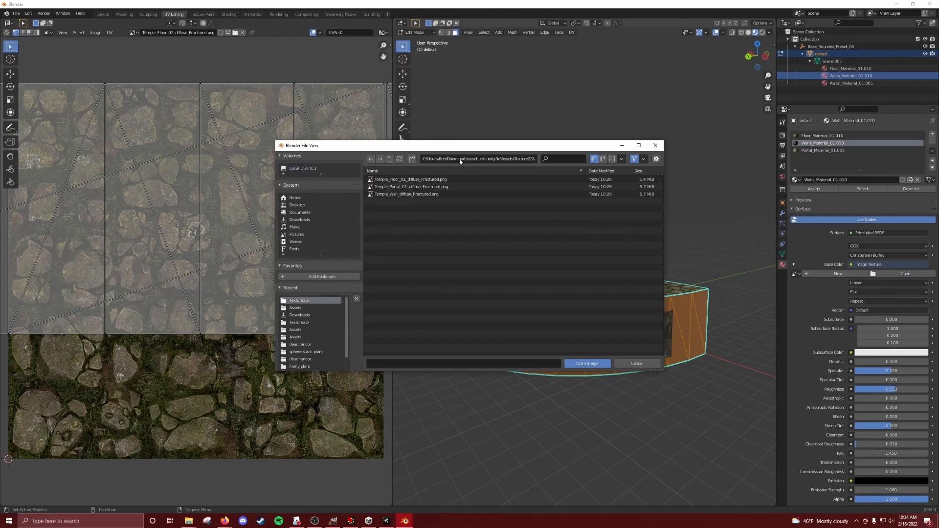
double_click(422, 196)
- Set the specular of Walls_Material_01.010 to 0
middle_drag(426, 397, 542, 391)
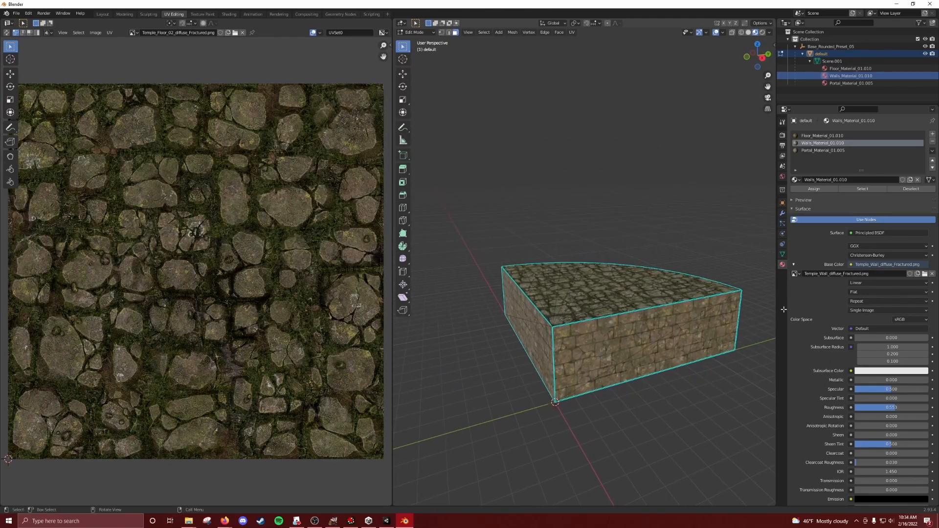
scroll(836, 342, down, 1)
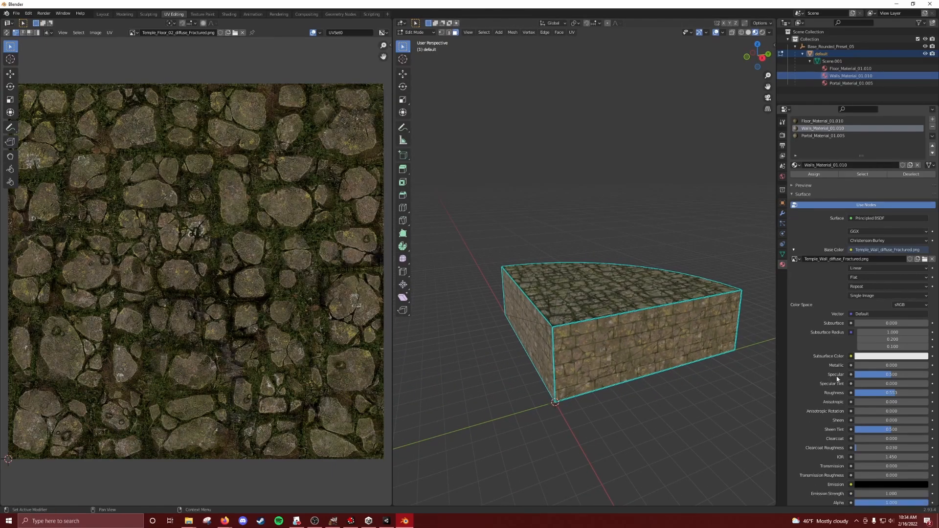
drag(880, 374, 831, 374)
middle_drag(714, 391, 639, 354)
- Check the wall material's settings and examine the platform's underside and interior faces
click(808, 137)
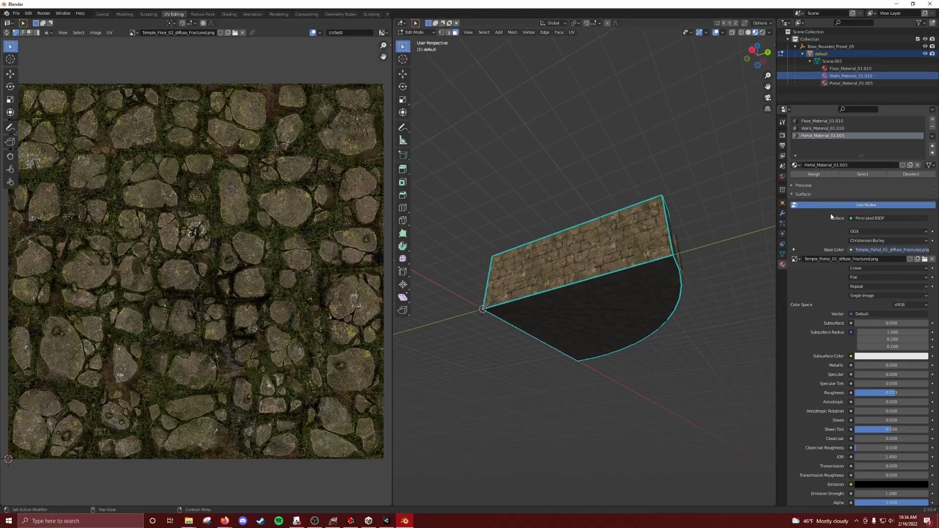
click(816, 130)
scroll(827, 430, down, 6)
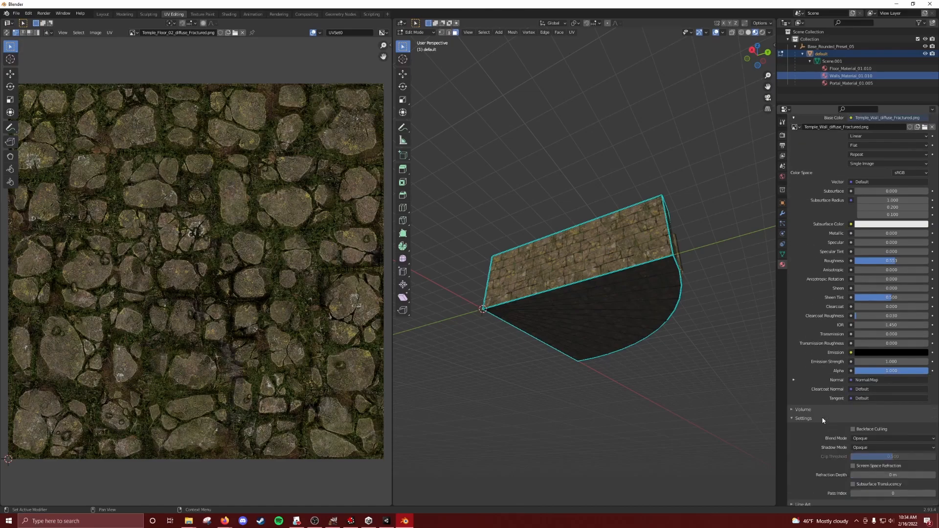
middle_drag(650, 324, 650, 353)
scroll(650, 352, up, 4)
scroll(649, 398, up, 5)
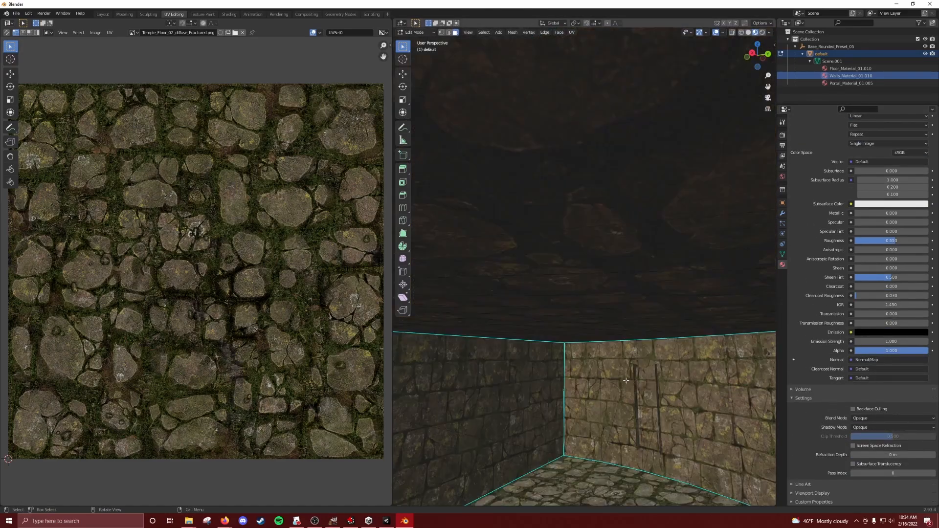
middle_drag(626, 380, 621, 333)
scroll(550, 299, down, 1)
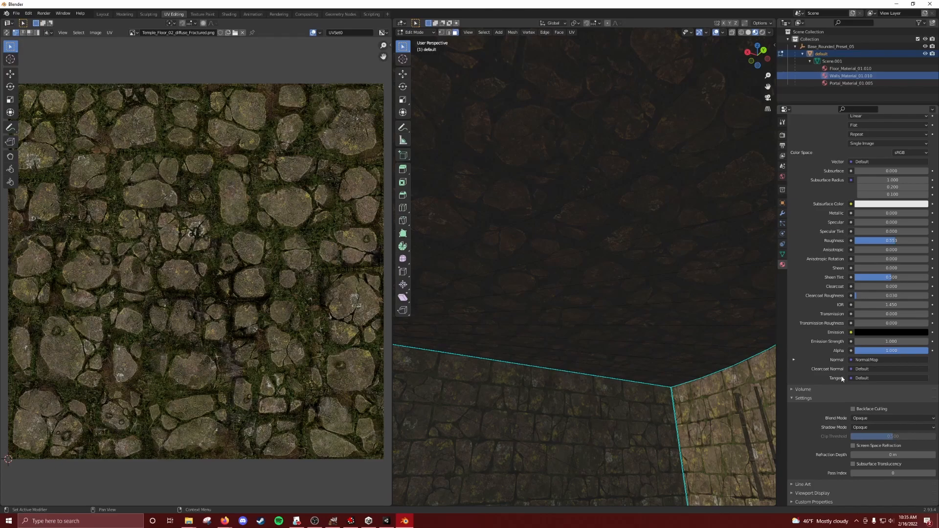
- Enable Backface Culling for Floor_Material_01.010
scroll(828, 365, up, 8)
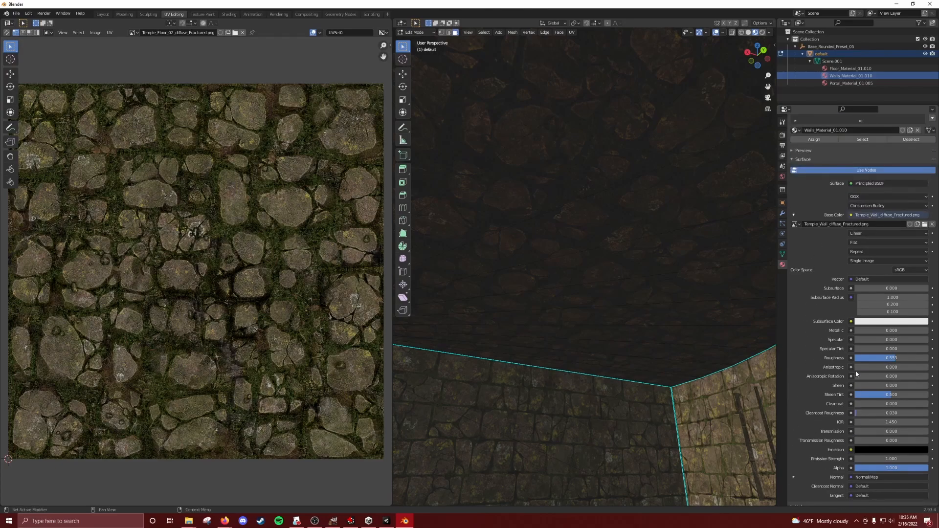
click(826, 136)
scroll(829, 332, down, 8)
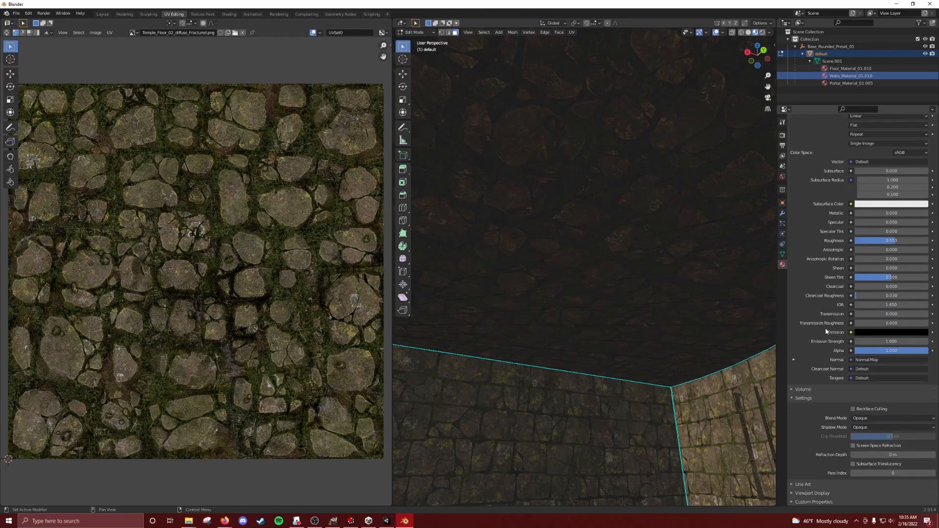
click(854, 410)
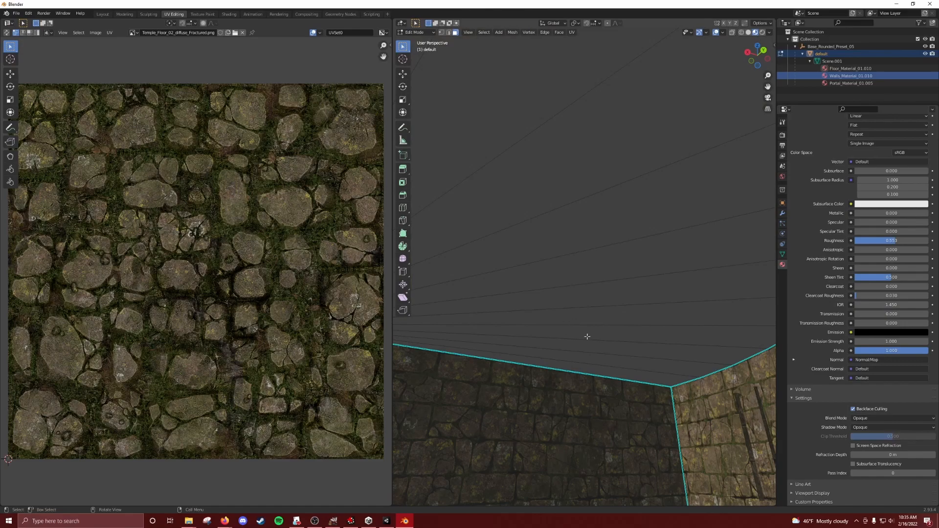
- Enable Backface Culling for Walls_Material_01.010
scroll(871, 207, up, 5)
scroll(870, 207, up, 4)
click(822, 143)
scroll(821, 422, down, 7)
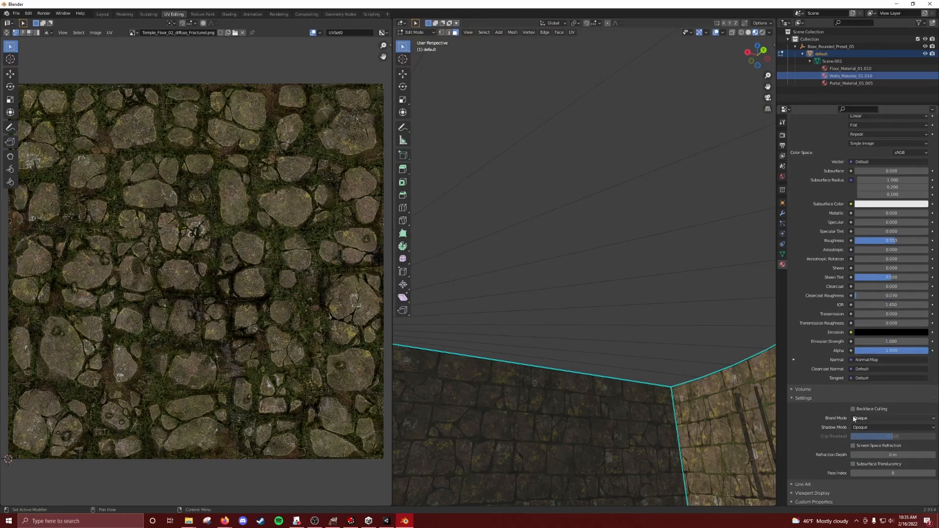
click(853, 409)
mouse_move(670, 336)
middle_down()
mouse_move(673, 372)
mouse_move(677, 339)
middle_up()
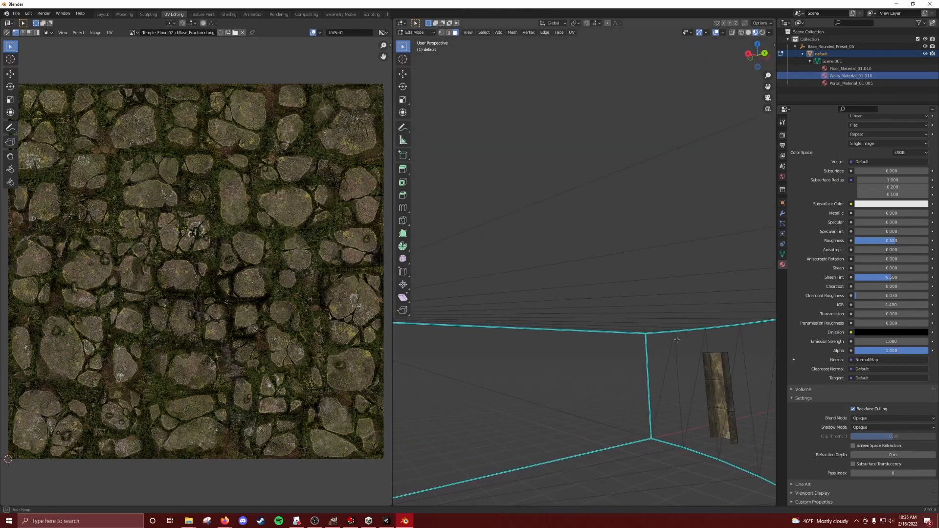
- Examine the platform's walls and pillars from inside and outside to check the effect of backface culling
shift+middle_drag(628, 371, 633, 311)
scroll(655, 301, down, 5)
scroll(634, 311, up, 5)
scroll(617, 276, down, 1)
scroll(607, 275, up, 1)
scroll(601, 275, down, 1)
scroll(596, 276, up, 1)
middle_drag(606, 251, 592, 244)
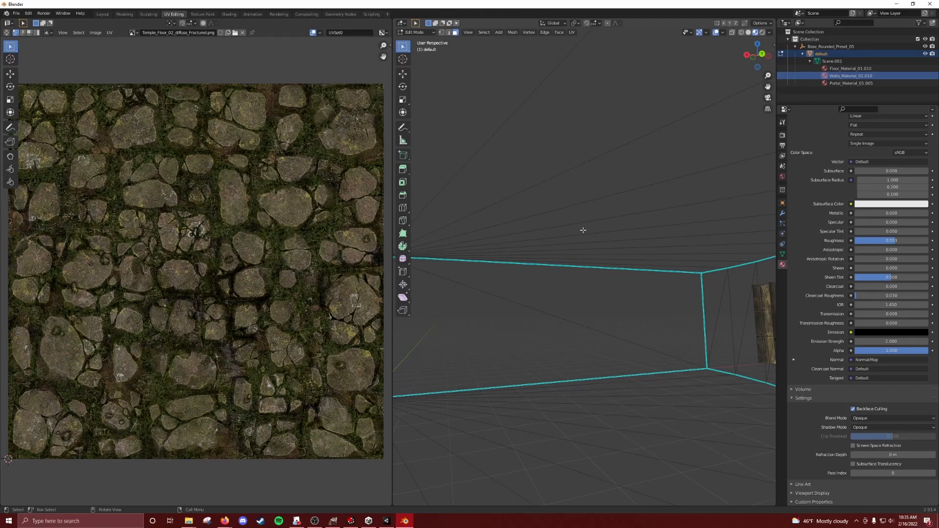
scroll(606, 277, down, 5)
middle_drag(606, 278, 595, 291)
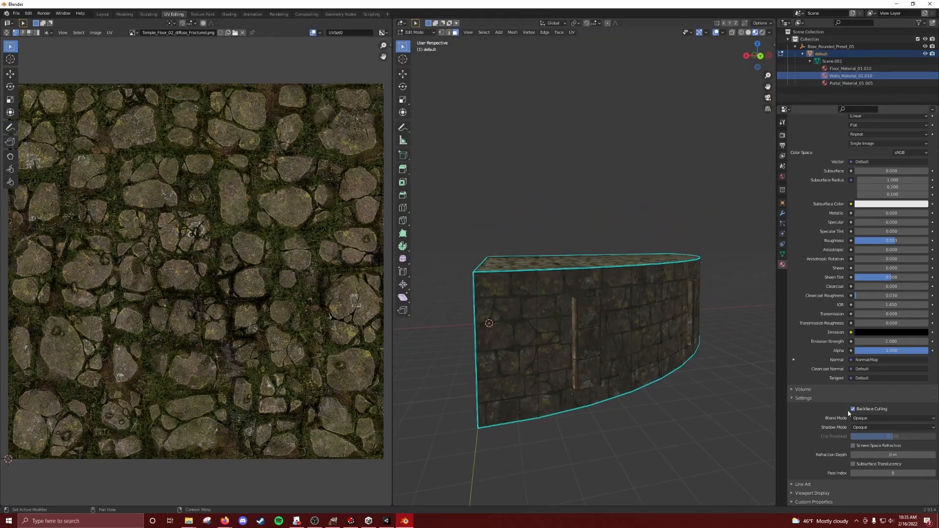
middle_drag(703, 289, 595, 325)
middle_drag(650, 314, 520, 289)
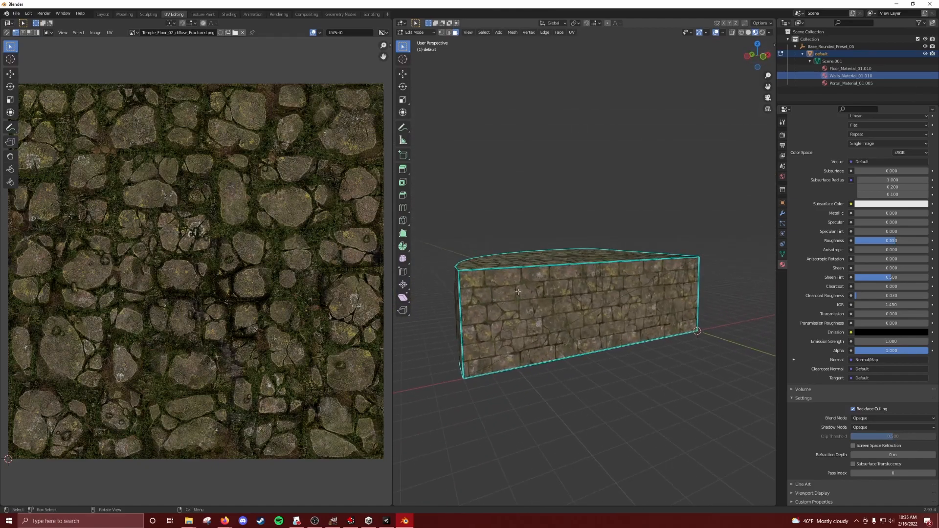
scroll(617, 278, up, 8)
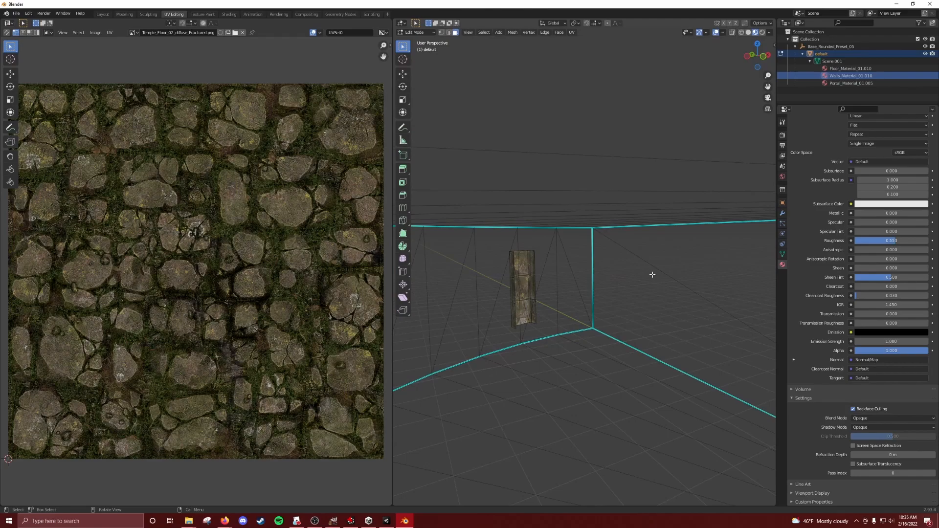
middle_drag(555, 270, 482, 406)
scroll(574, 407, up, 4)
scroll(513, 382, down, 3)
middle_drag(577, 283, 497, 212)
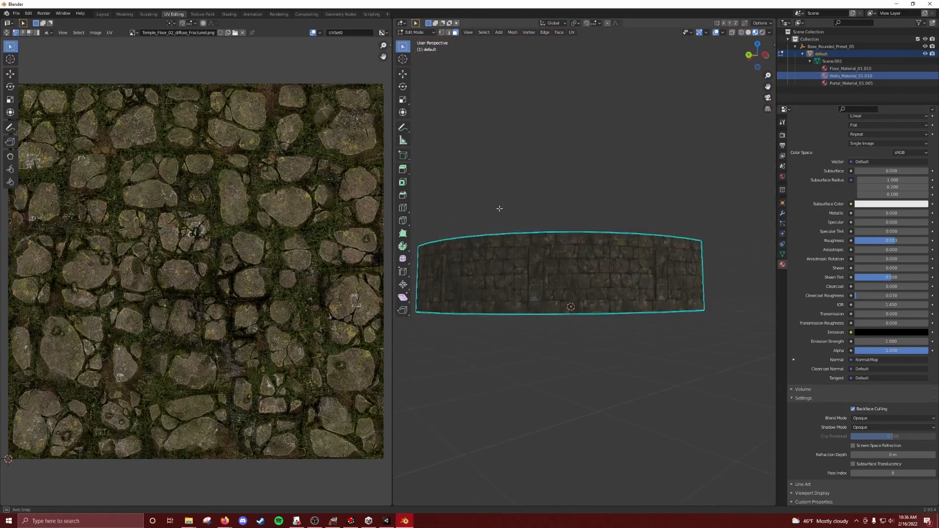
- Show the settings of Portal_Material_01.005 and examine the textured platform from above
scroll(843, 215, up, 5)
scroll(843, 215, up, 3)
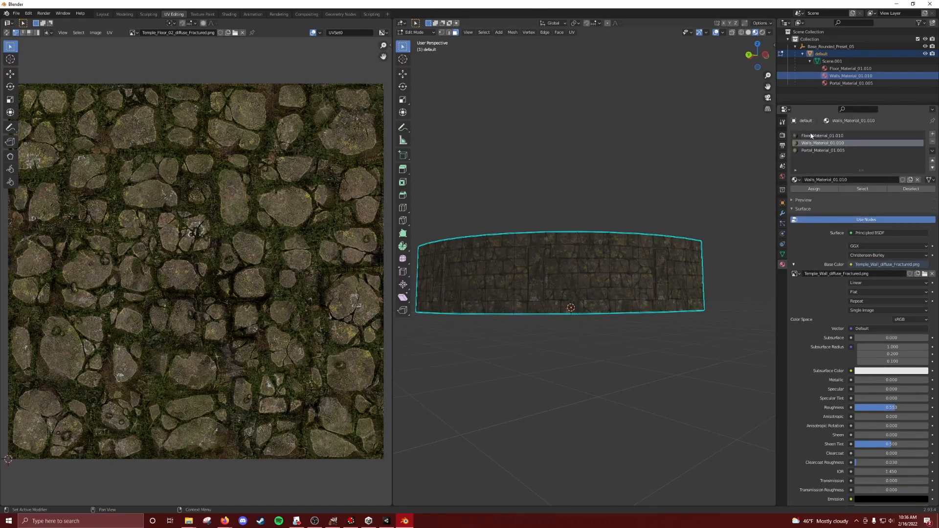
click(808, 149)
middle_drag(562, 195, 612, 208)
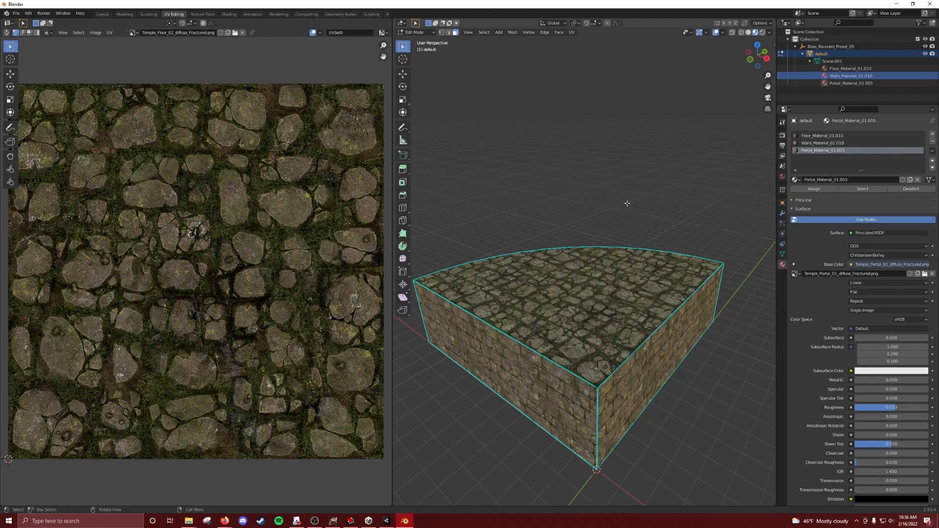
middle_drag(589, 179, 431, 156)
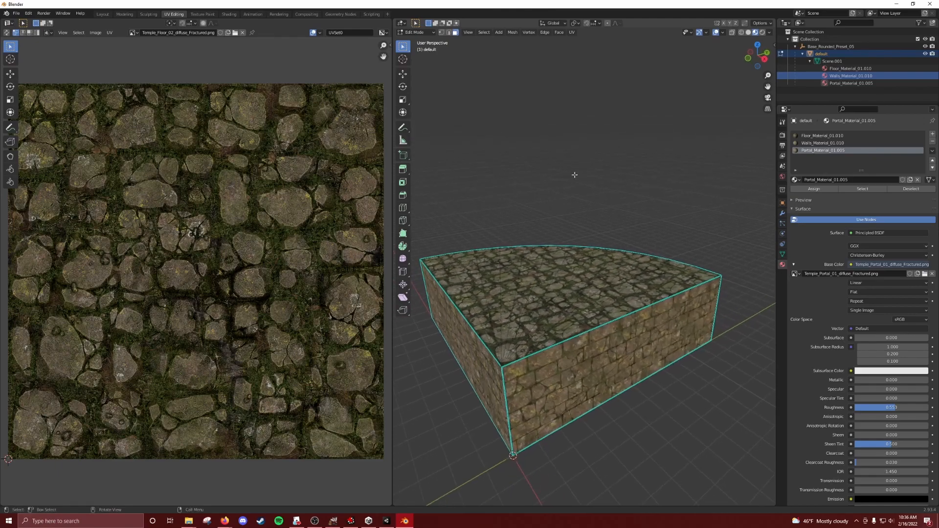
- Add a second UV map named bake to the platform mesh and make UVSet0 the active map
click(782, 254)
click(793, 233)
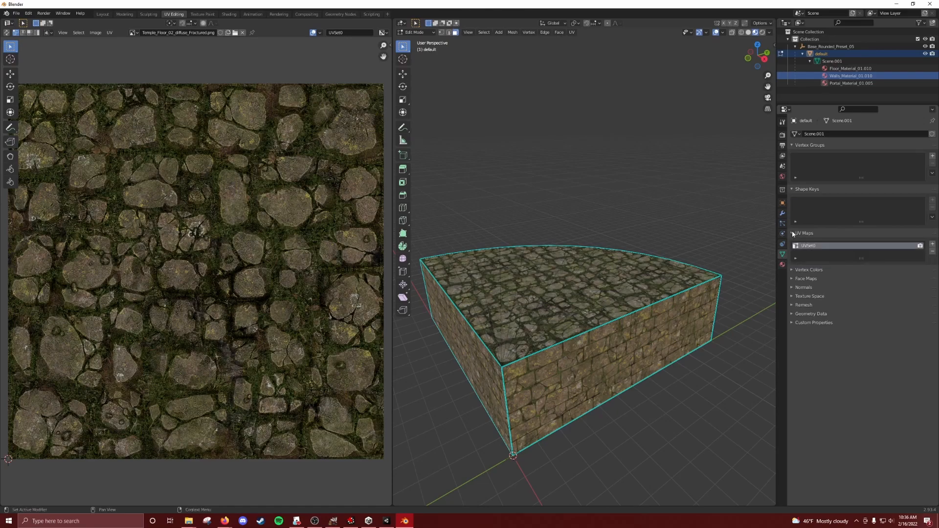
middle_drag(608, 205, 576, 202)
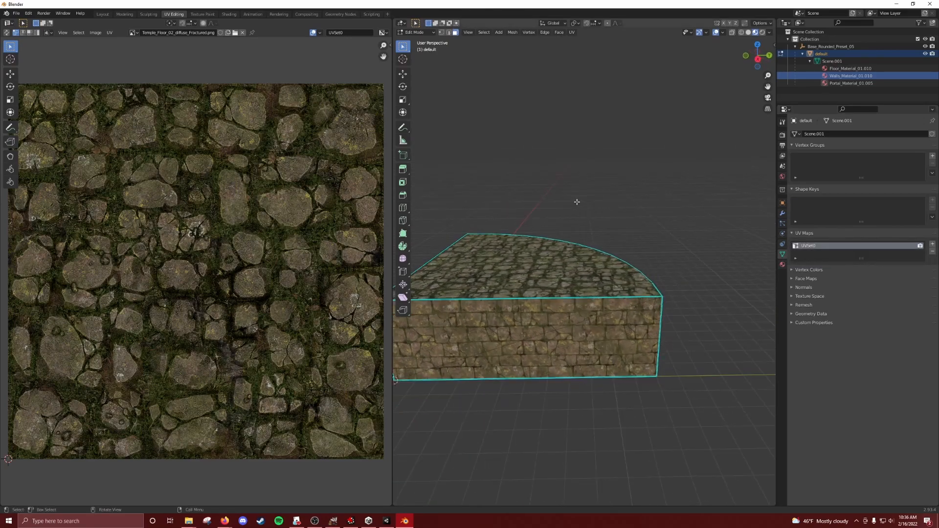
scroll(504, 194, down, 5)
scroll(503, 195, up, 5)
click(932, 243)
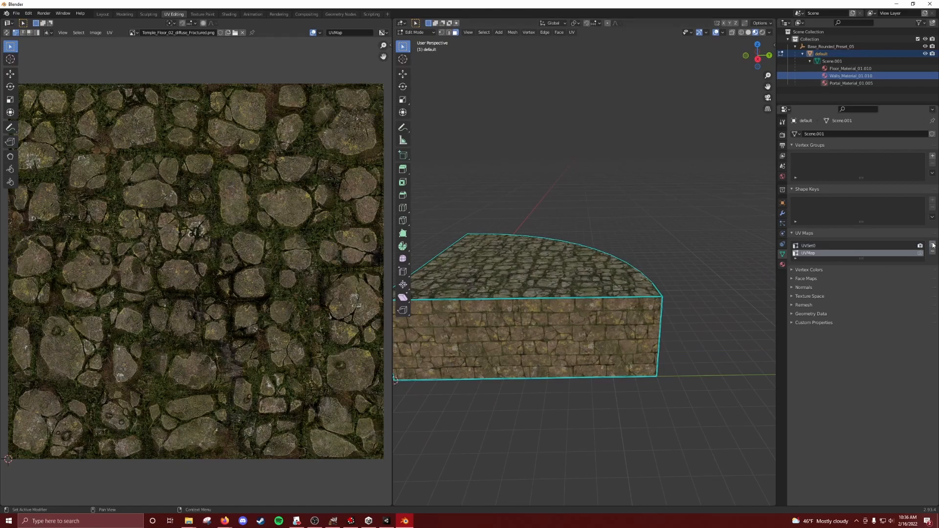
double_click(807, 253)
text(bake)
key(Return)
click(850, 246)
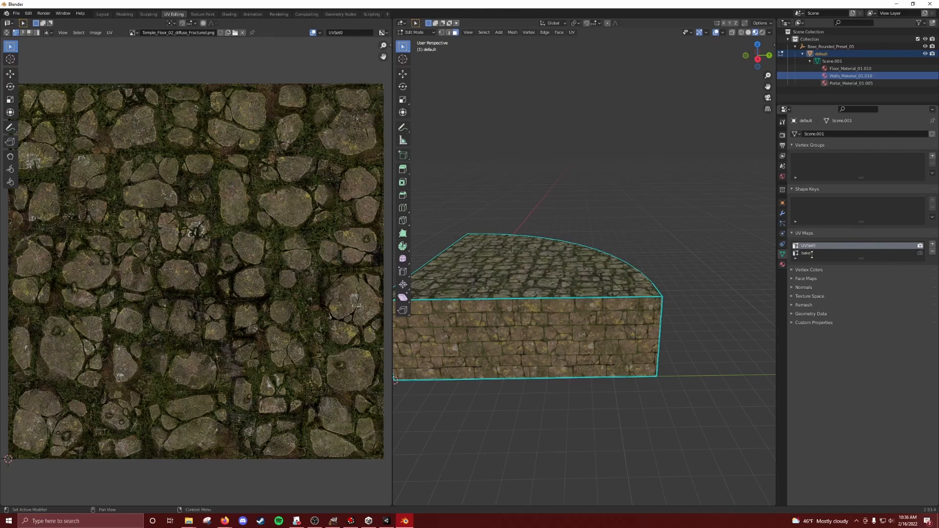
middle_drag(601, 205, 508, 165)
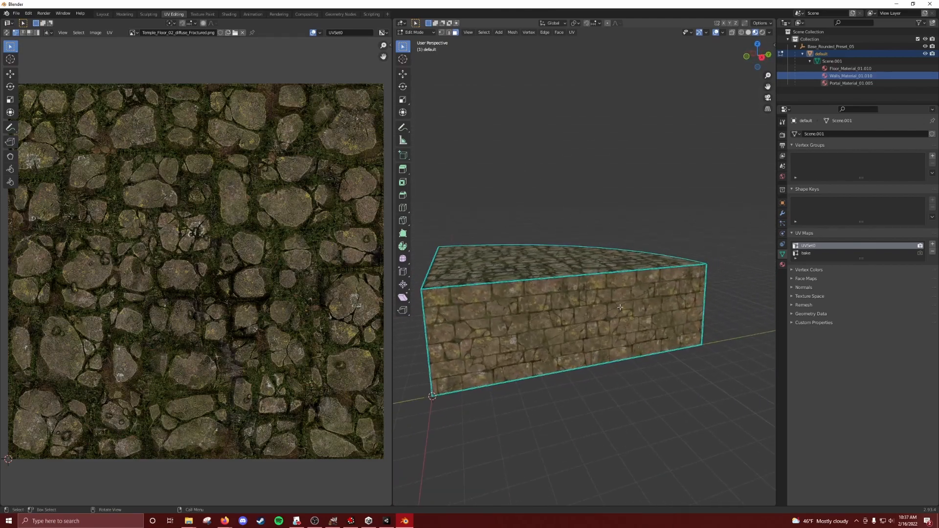
- Make bake the active UV map for editing while keeping UVSet0 as the map used for rendering
click(919, 254)
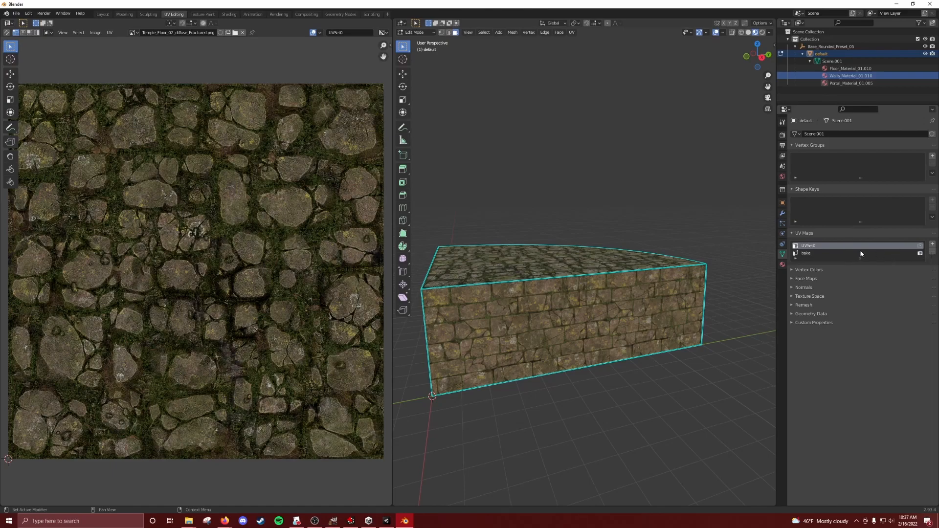
click(881, 253)
click(841, 246)
click(920, 245)
click(846, 253)
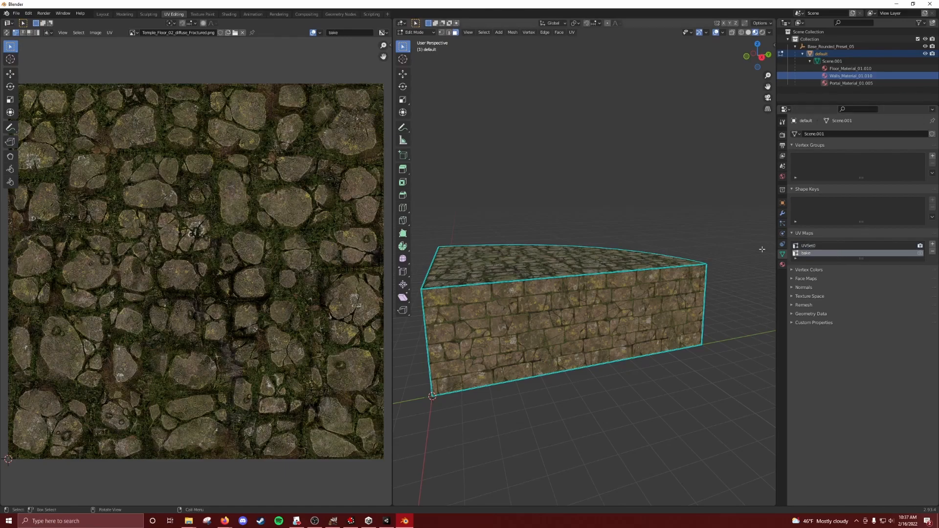
middle_drag(635, 200, 593, 204)
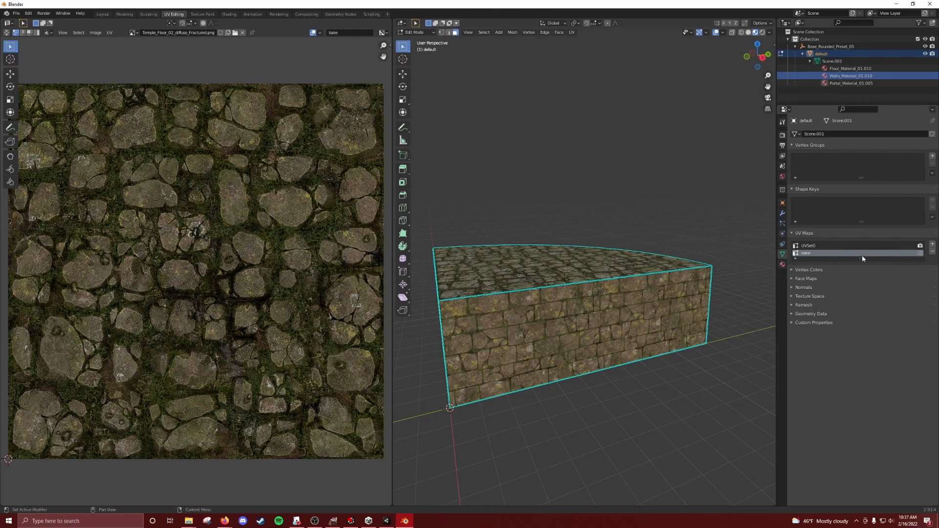
middle_drag(587, 214, 573, 233)
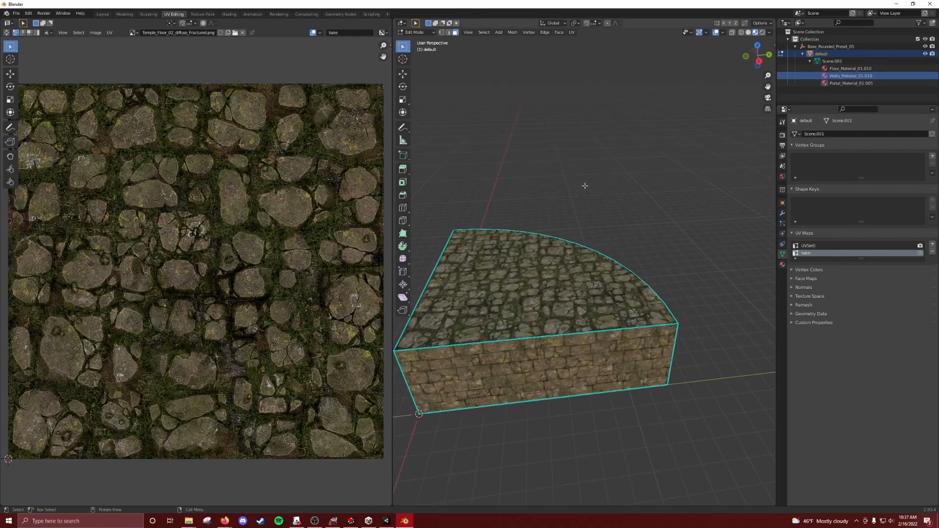
key(Tab)
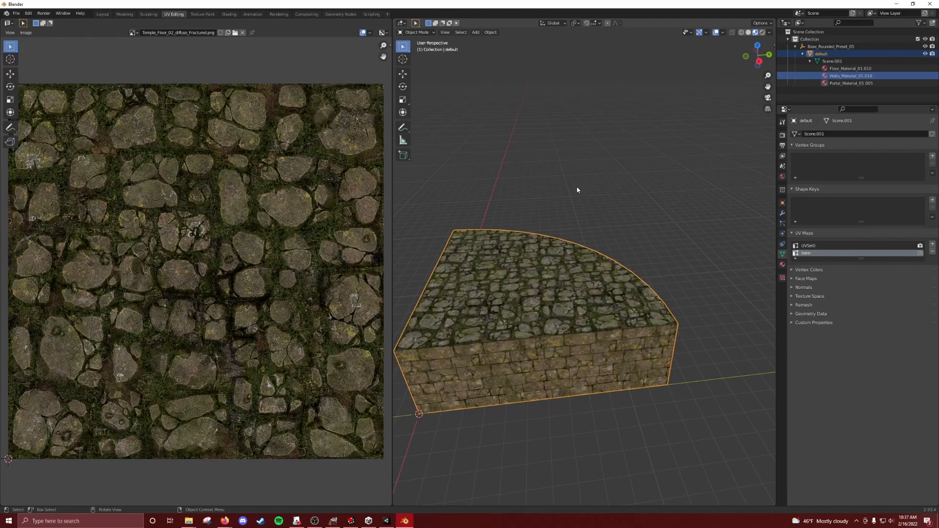
key(KP_Decimal)
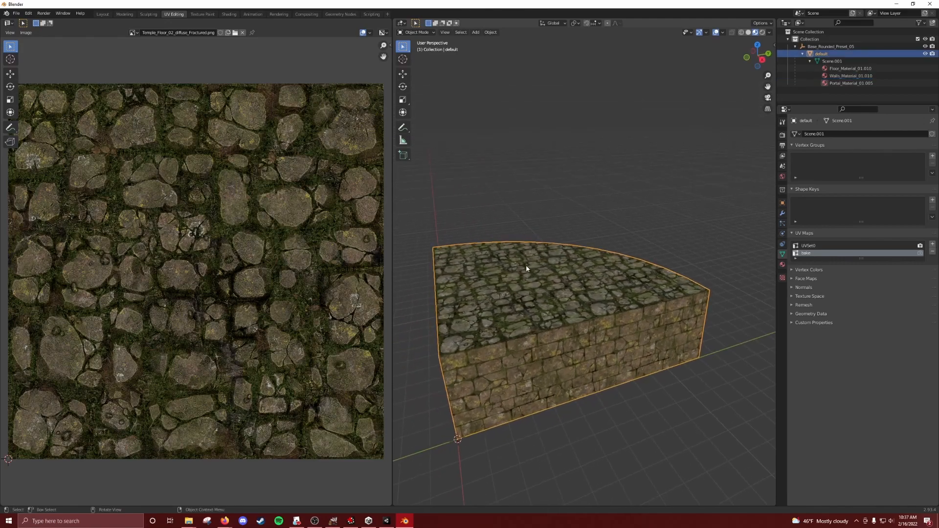
right_click(526, 268)
click(582, 184)
key(Tab)
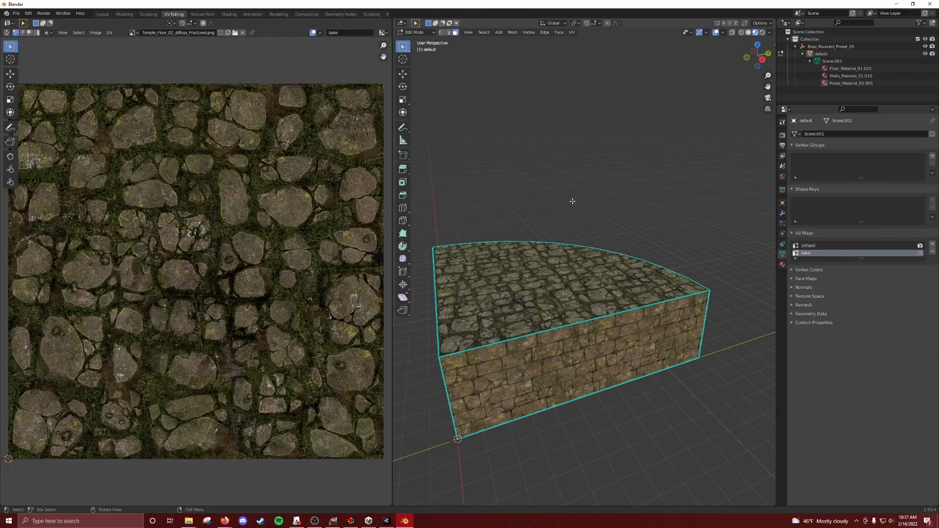
- Unwrap all faces of the platform into the bake UV map using Smart UV Project with a nonzero island margin
key(a)
middle_drag(572, 202, 526, 266)
right_click(526, 266)
mouse_move(508, 321)
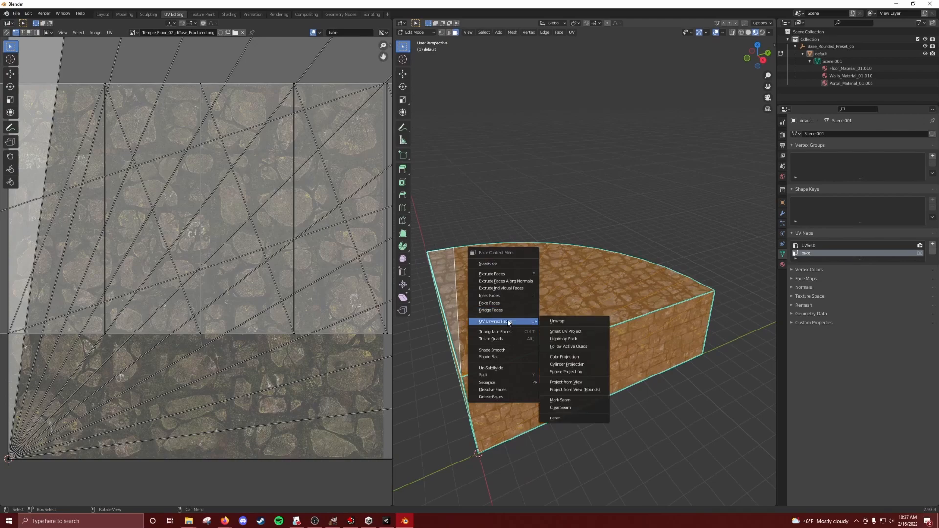
click(579, 332)
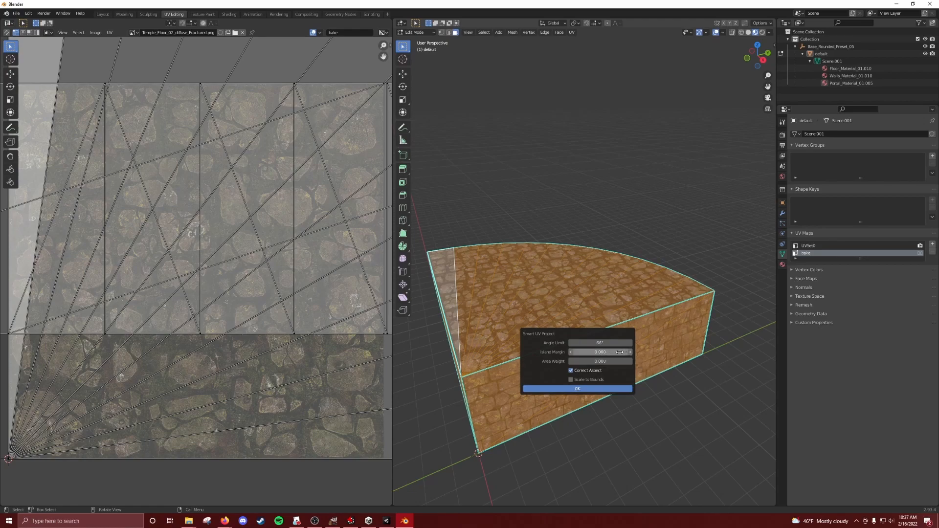
drag(620, 352, 635, 352)
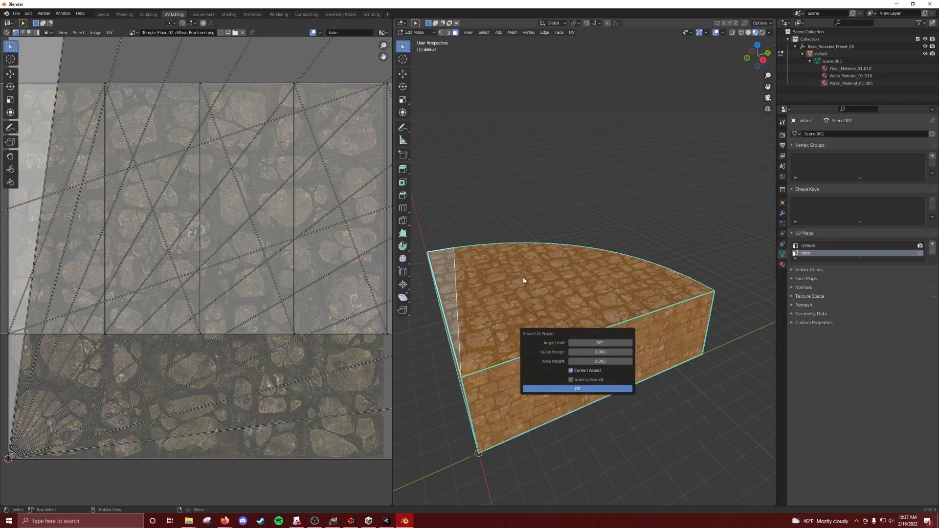
click(572, 389)
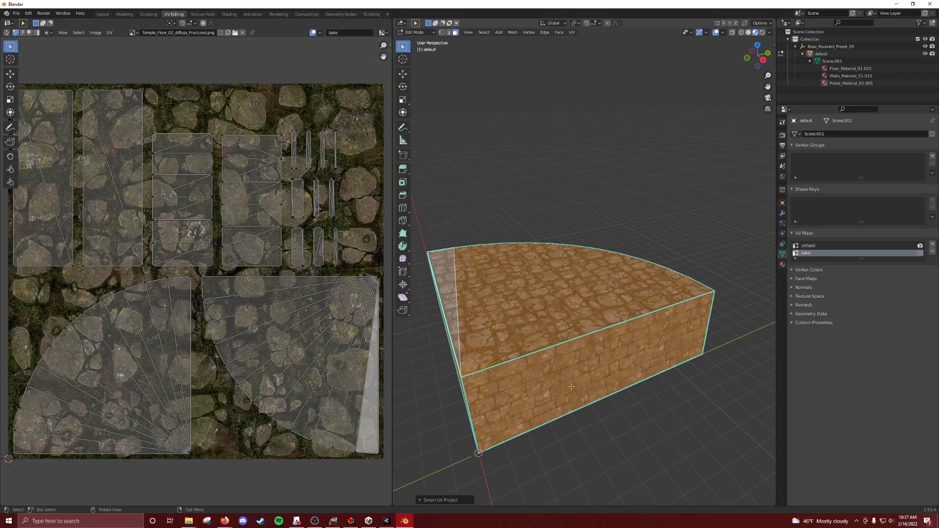
scroll(296, 263, down, 5)
scroll(228, 206, up, 2)
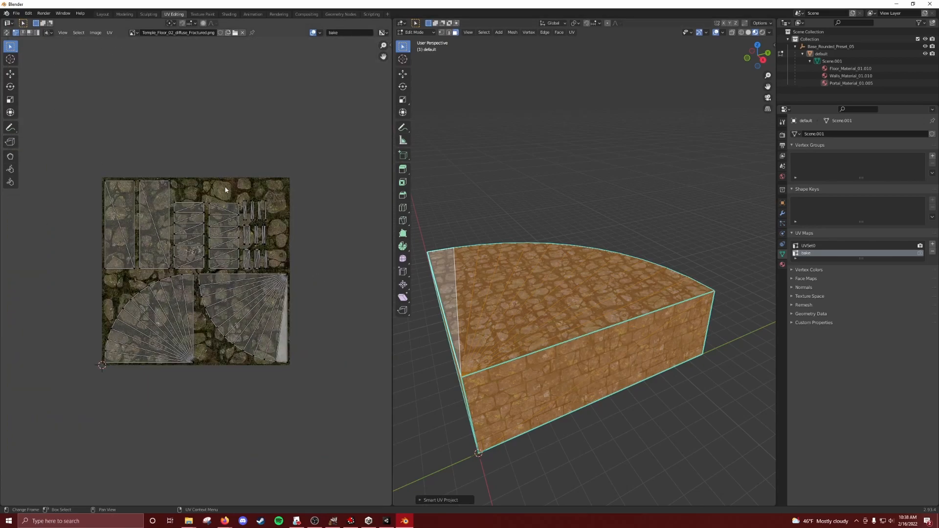
scroll(171, 211, up, 2)
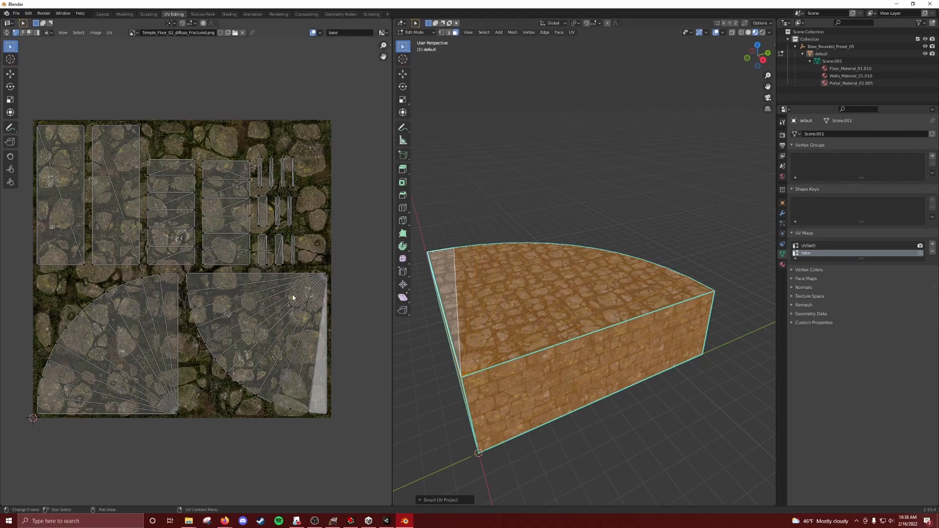
middle_drag(207, 92, 224, 103)
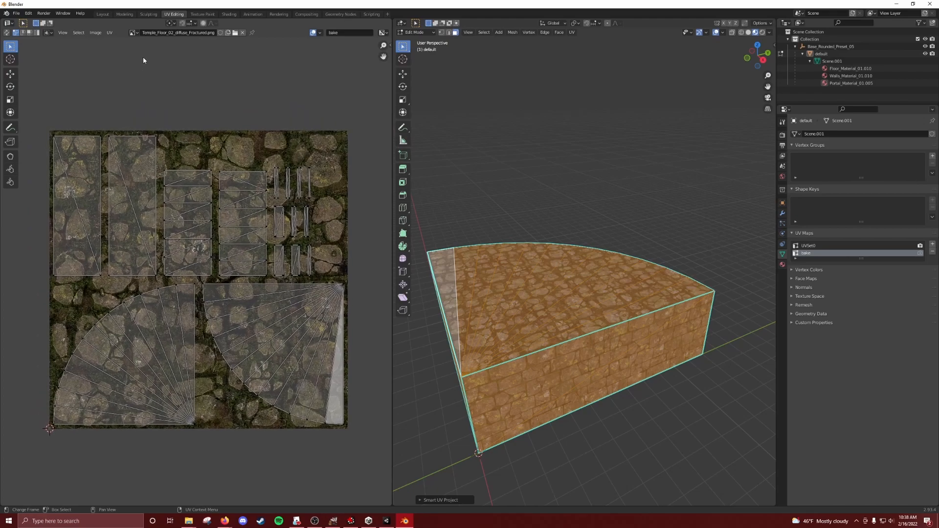
- Set up a new image named baked texture with a size of 2048 × 2048 px in the UV editor
click(227, 33)
click(227, 47)
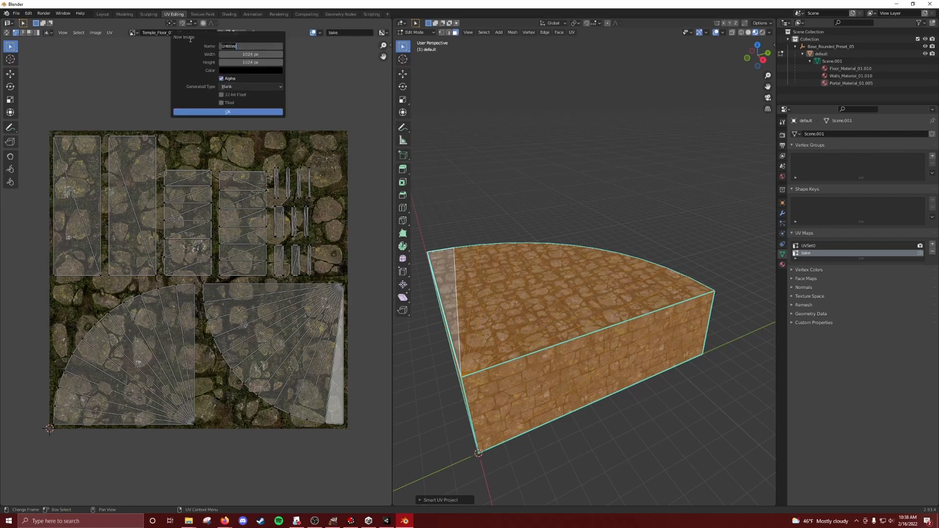
text(baked texture)
key(Return)
click(238, 56)
text(2048)
key(Tab)
text(2)
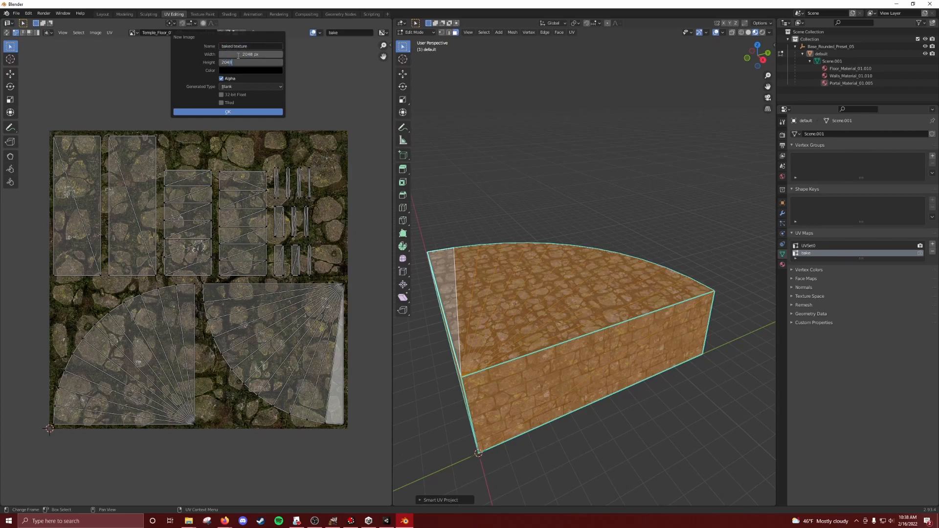
text(048)
key(Return)
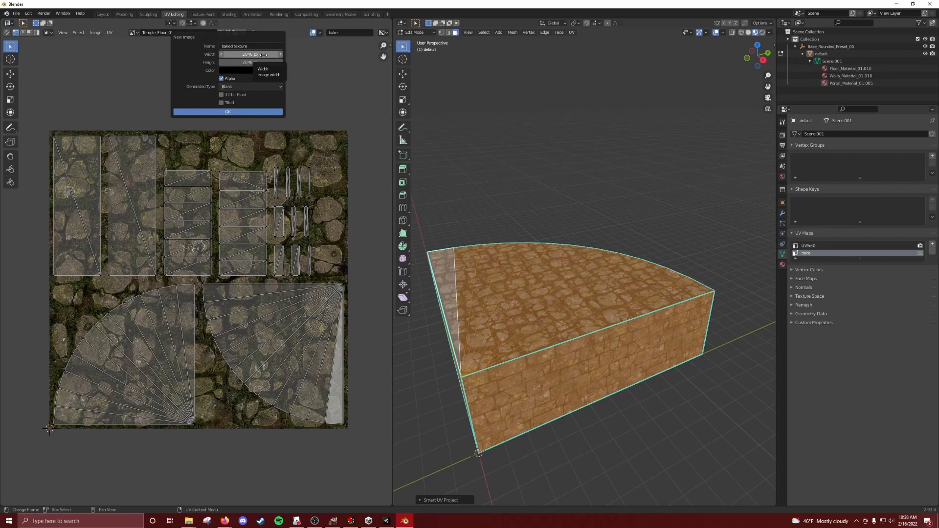
- Turn off Alpha for the new image and create it as the background of the unwrapped UV layout
click(221, 79)
click(230, 116)
scroll(222, 140, down, 7)
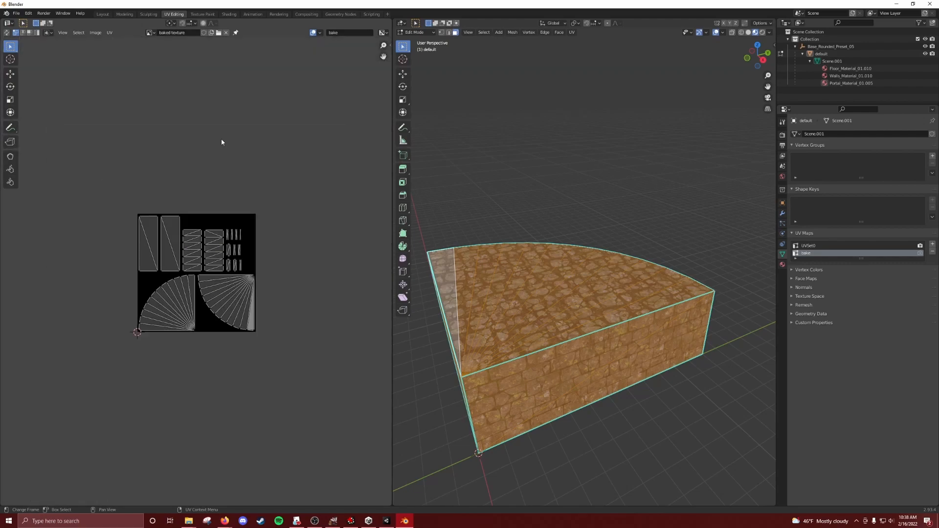
scroll(222, 140, up, 4)
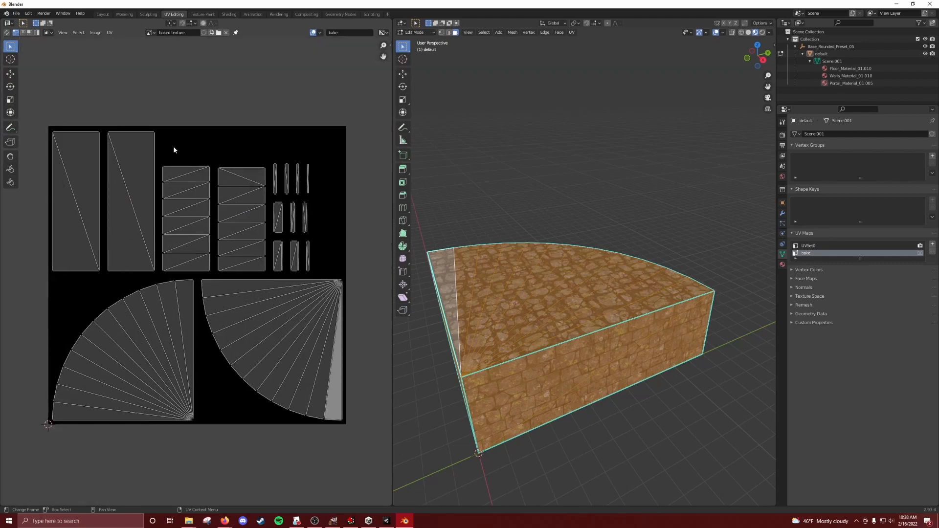
- Open an additional Blender window as a Shader Editor and shrink it so the 3D viewport stays visible
mouse_move(624, 226)
middle_down()
mouse_move(602, 197)
mouse_move(594, 210)
mouse_move(601, 230)
mouse_move(608, 220)
middle_up()
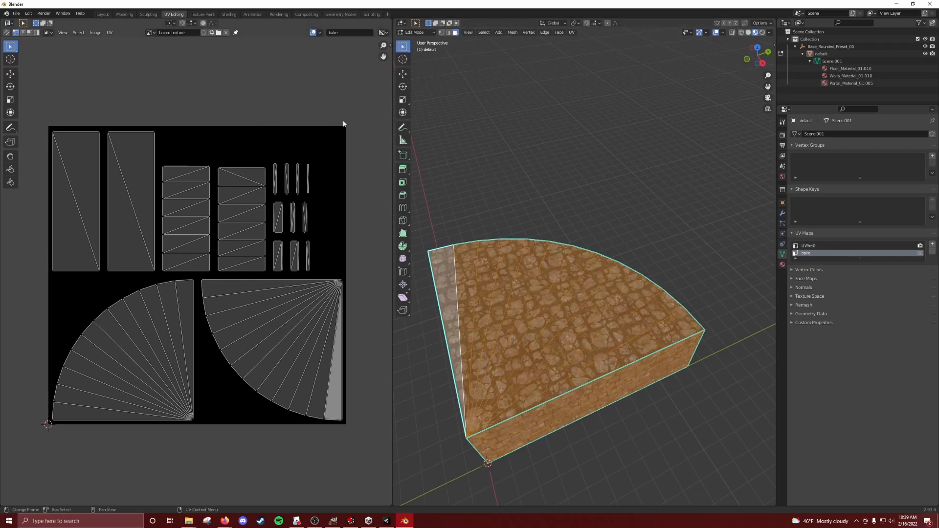
click(63, 14)
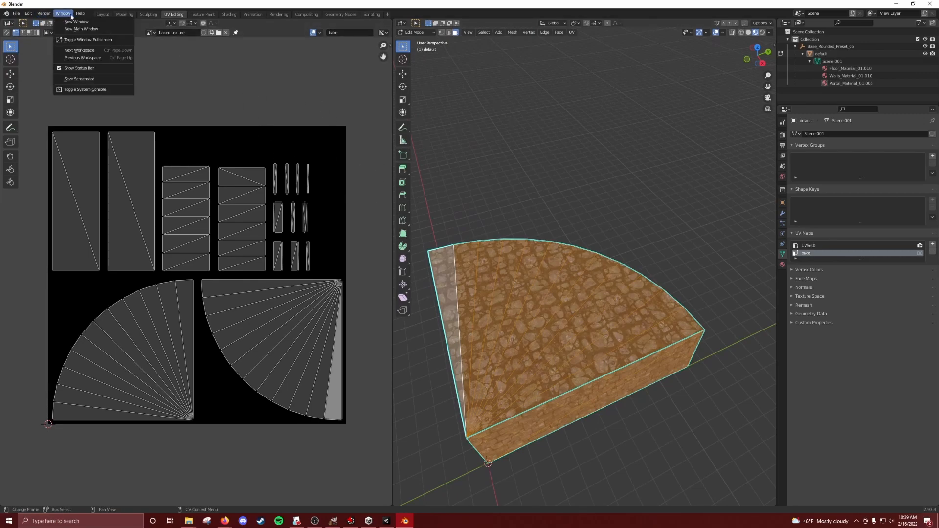
click(63, 13)
click(62, 13)
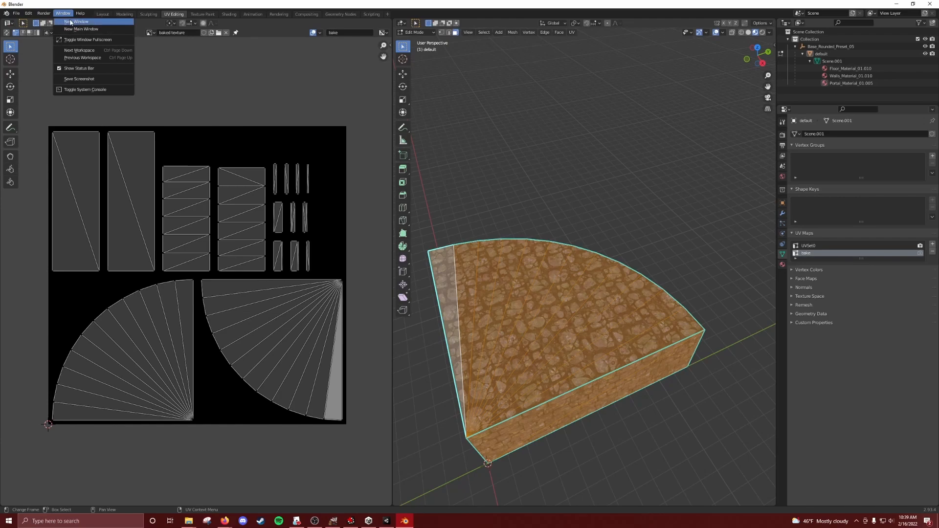
click(78, 21)
click(34, 39)
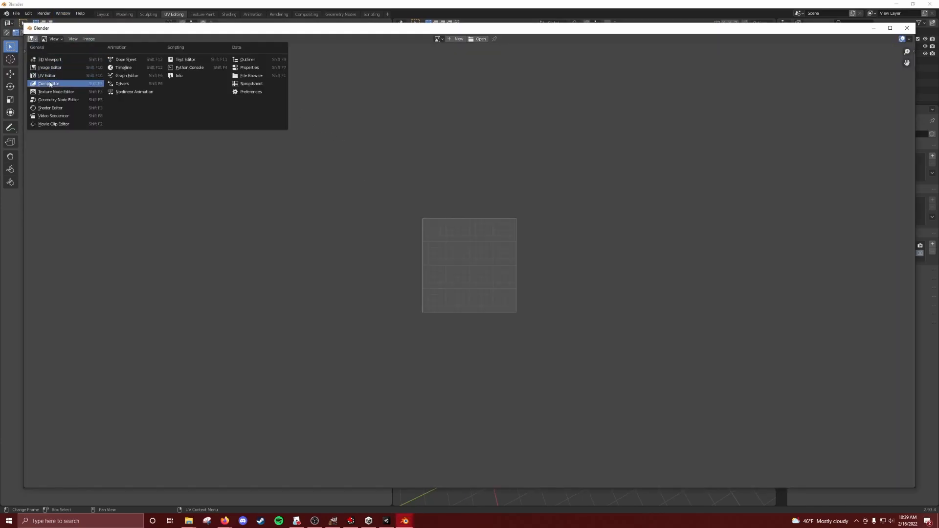
click(54, 109)
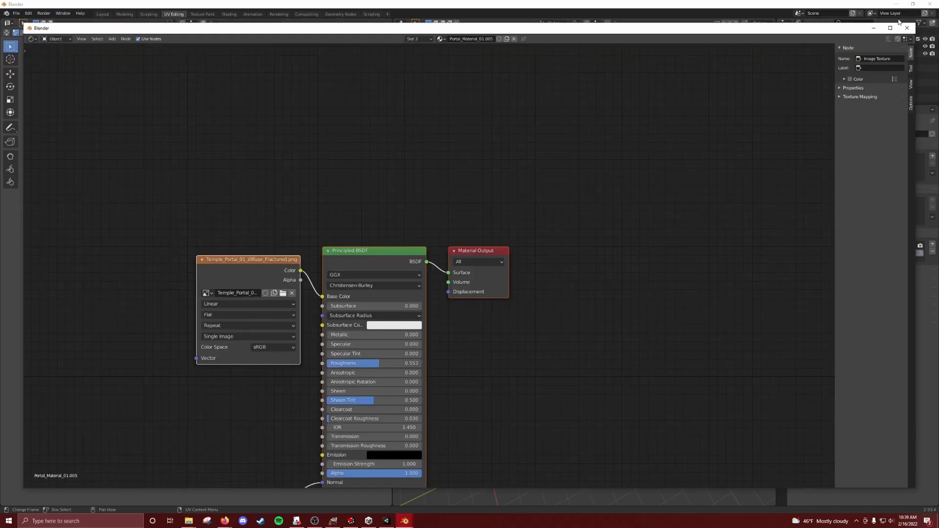
drag(915, 23, 467, 209)
- Show the platform's material slots and display the node setup of Floor_Material_01.010 in the Shader Editor
middle_drag(637, 204, 681, 188)
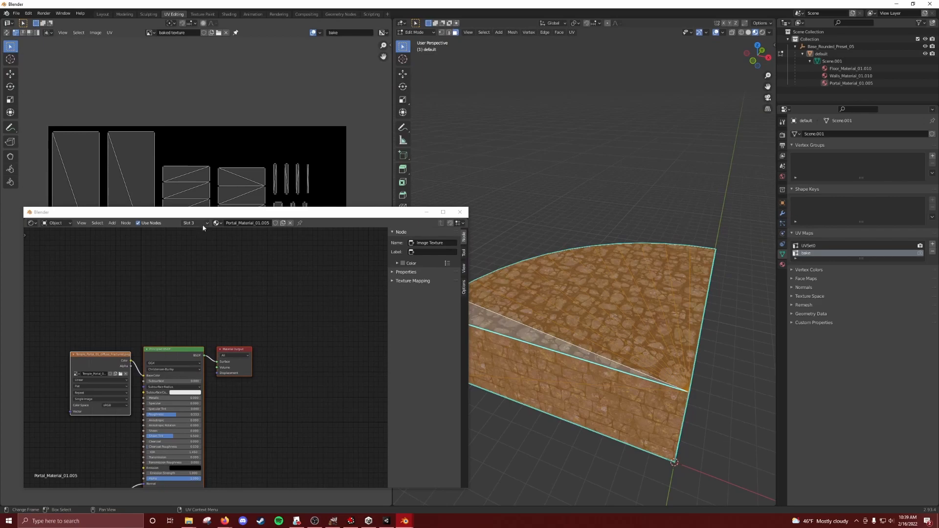
click(782, 264)
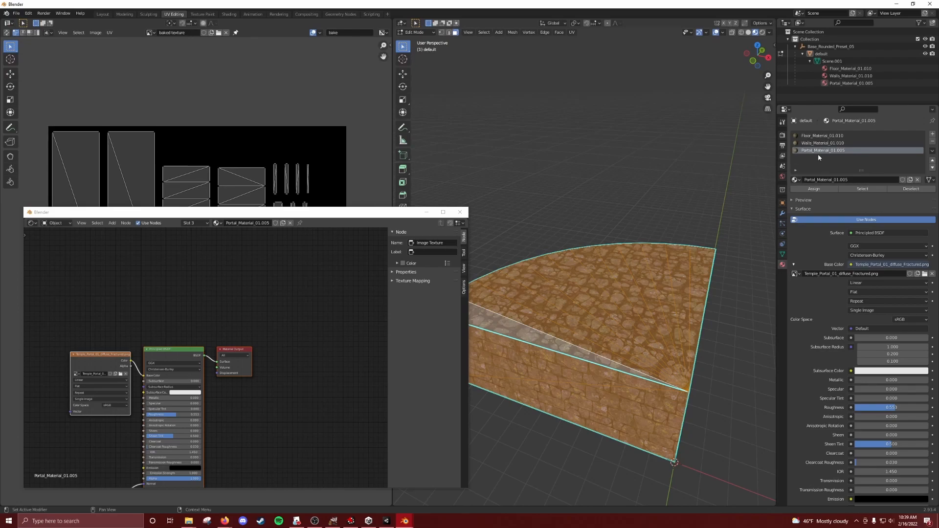
click(203, 224)
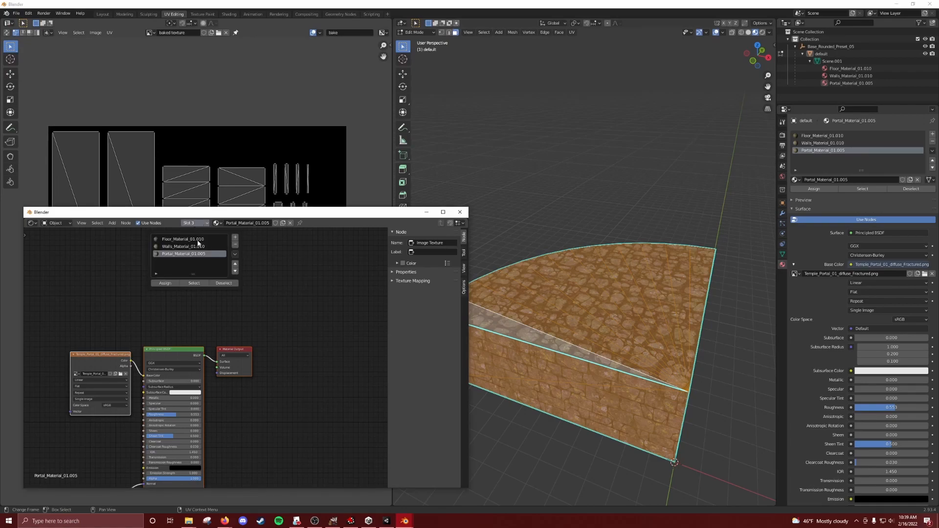
click(201, 223)
click(201, 223)
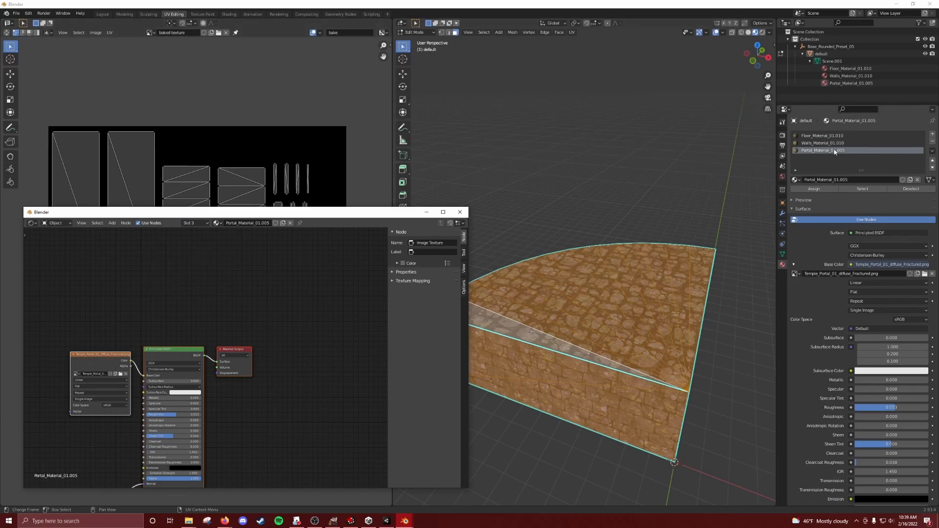
click(192, 223)
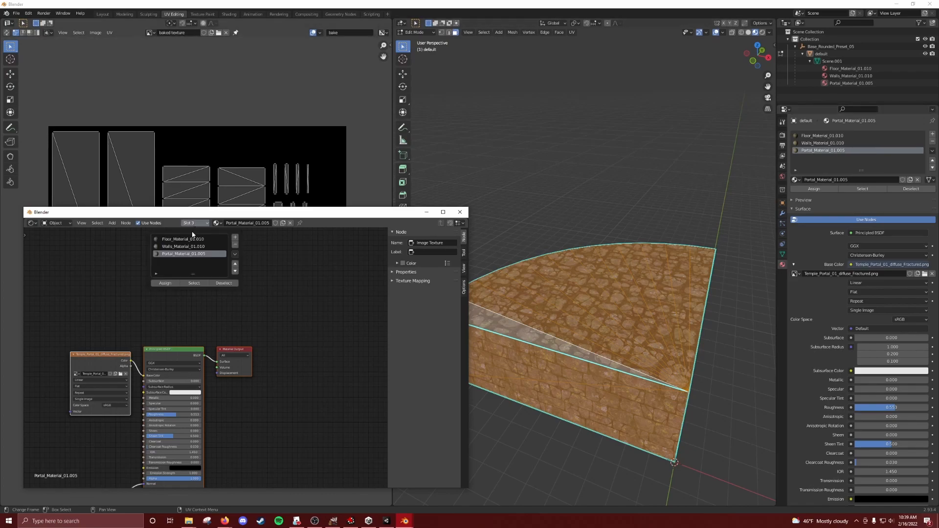
click(187, 240)
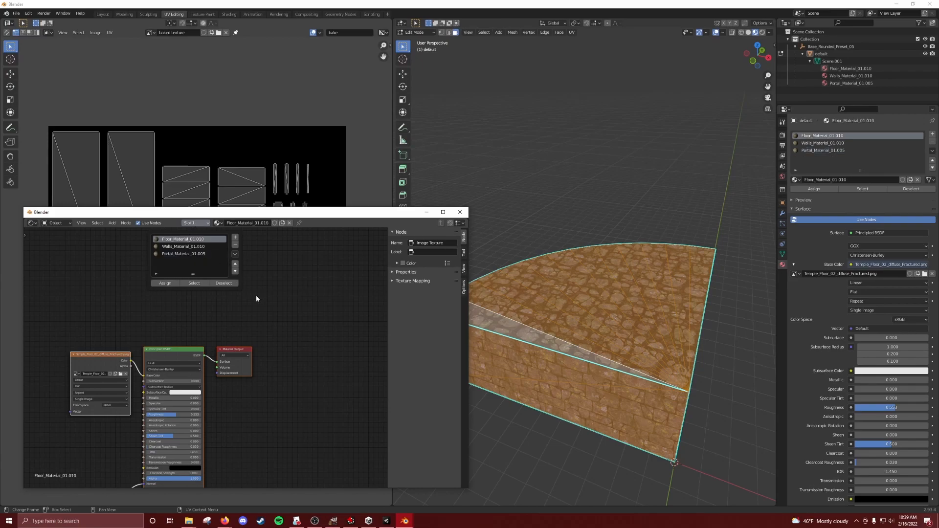
- Duplicate the floor material's diffuse Image Texture node, assign baked texture to the copy, and place it unconnected below the original
middle_drag(203, 283, 272, 221)
scroll(125, 348, up, 2)
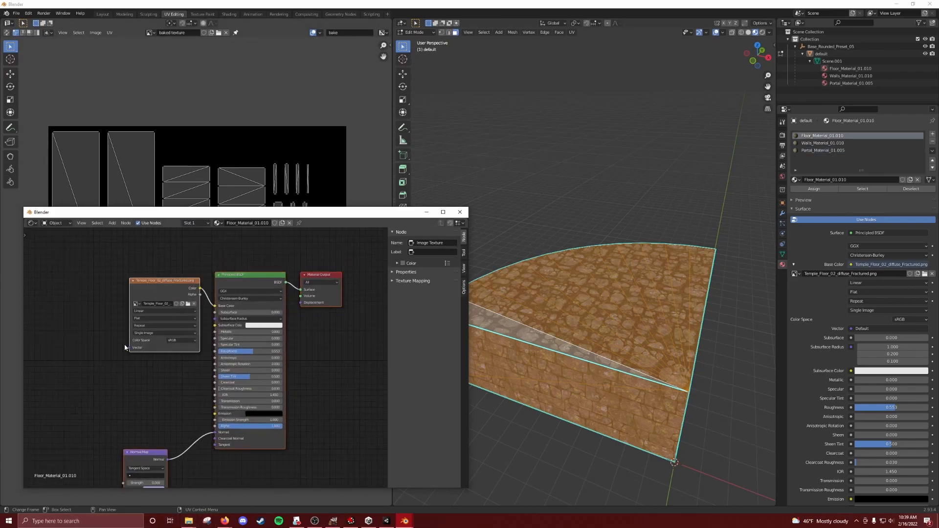
scroll(132, 288, up, 1)
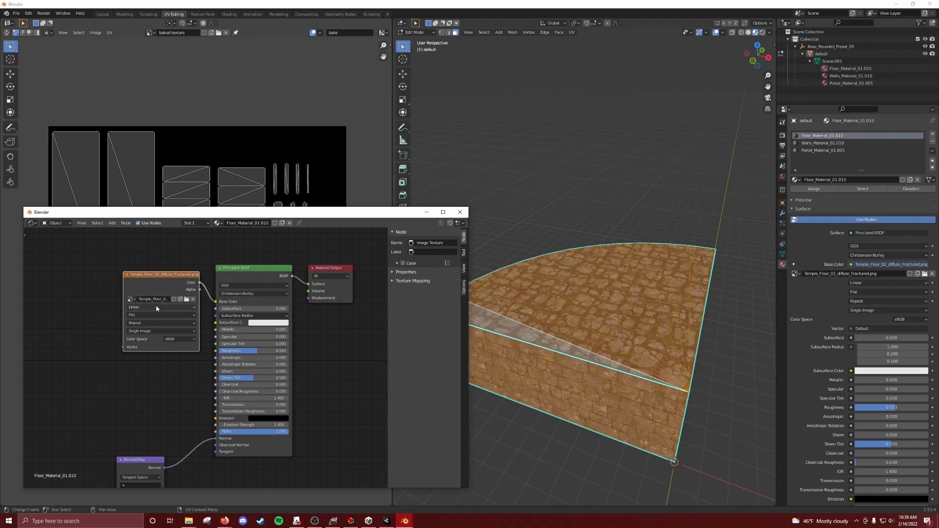
key(shift+d)
click(131, 361)
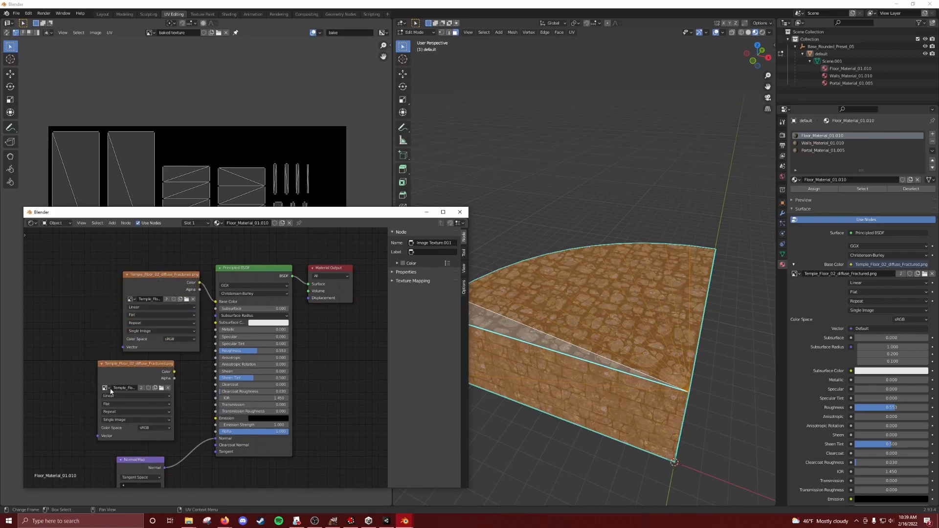
click(105, 388)
click(123, 398)
scroll(149, 364, down, 1)
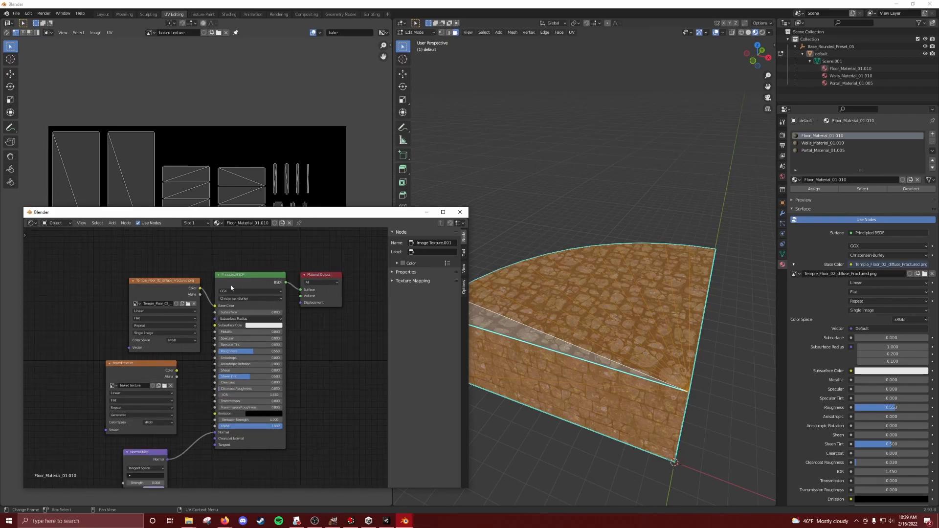
drag(161, 366, 180, 364)
middle_drag(227, 324, 192, 309)
mouse_move(126, 343)
mouse_down()
mouse_move(152, 350)
mouse_move(114, 353)
mouse_up()
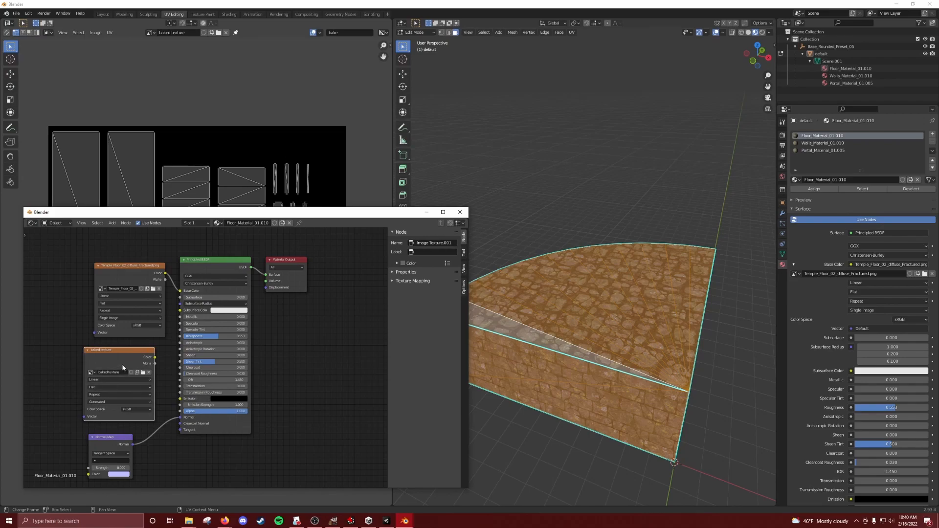
- Copy the floor material's baked texture node into Walls_Material_01.010, leaving it unconnected below the diffuse node
drag(124, 353, 128, 351)
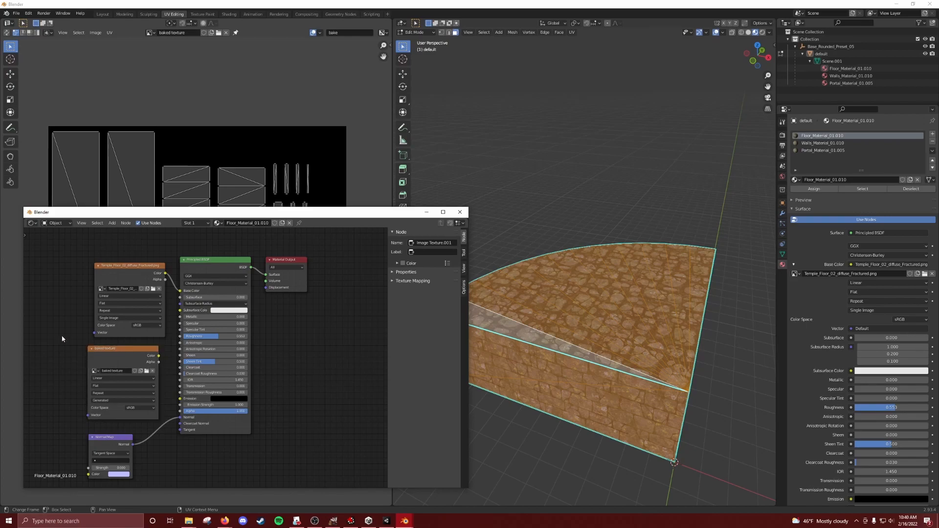
click(203, 223)
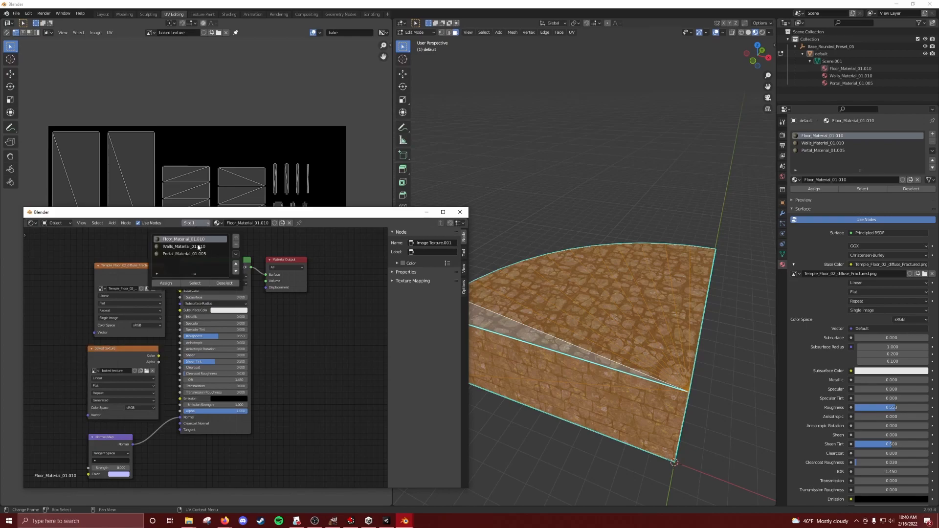
click(200, 246)
click(105, 363)
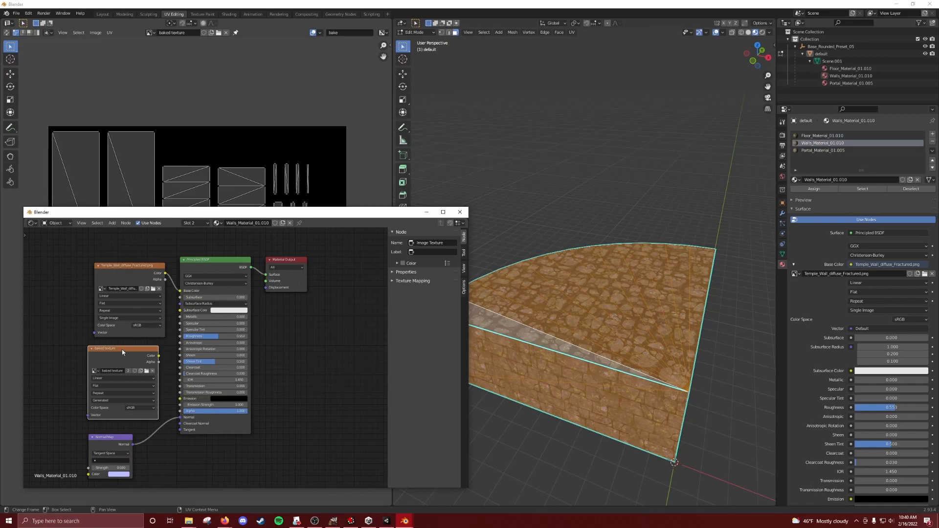
- Add the same unconnected baked texture node to Portal_Material_01.005 and place it below the diffuse node
click(196, 224)
click(200, 253)
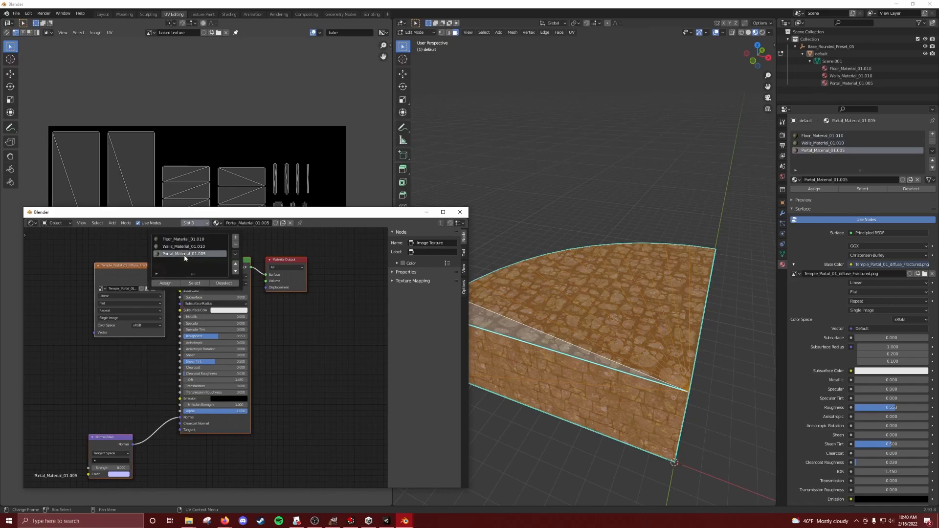
click(105, 376)
drag(117, 354, 118, 357)
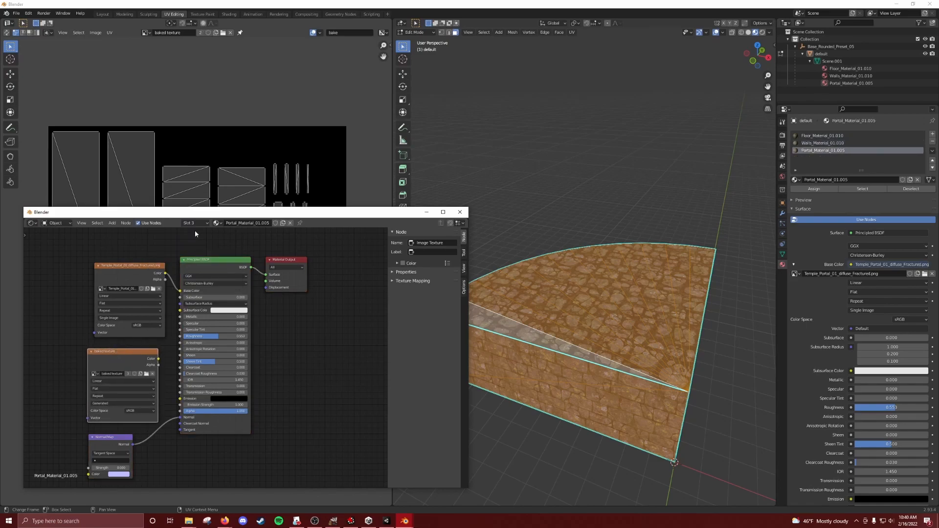
- Make the unconnected baked texture node the active selection in Portal_Material_01.005
click(195, 226)
click(116, 352)
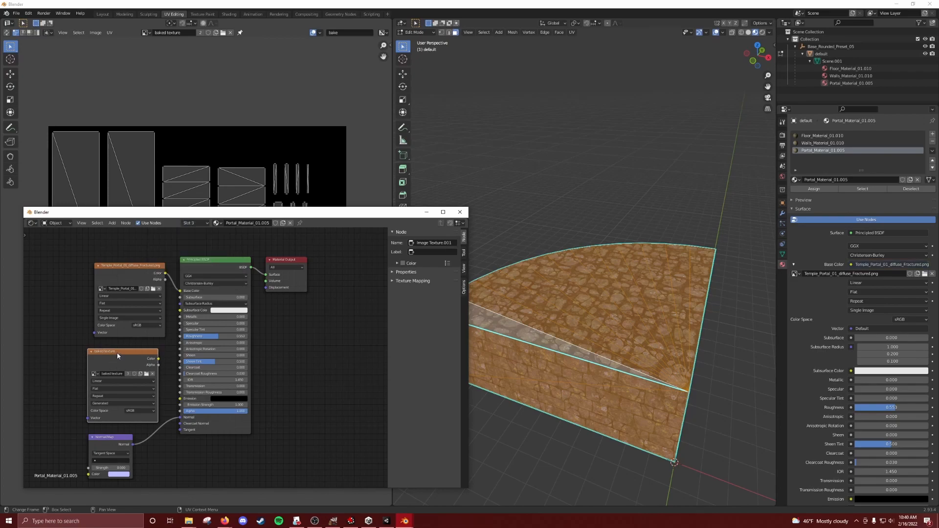
click(135, 267)
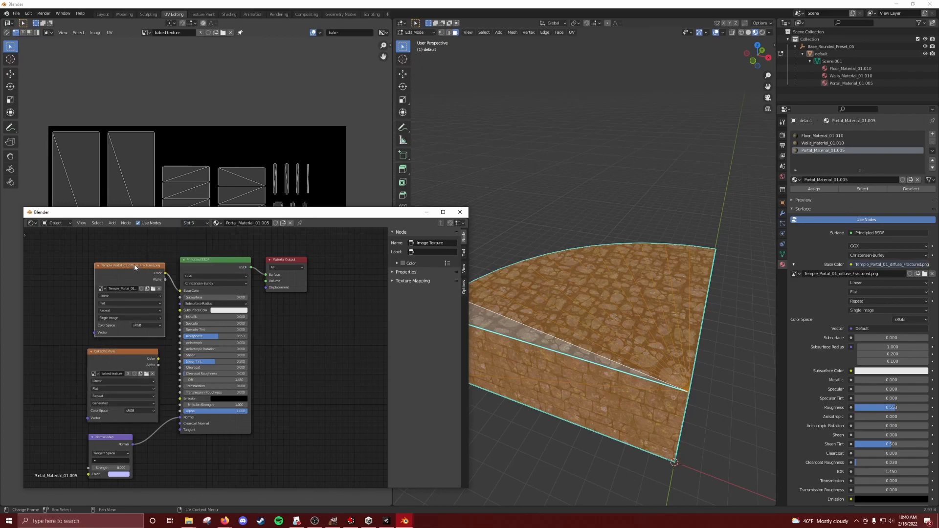
click(218, 265)
click(124, 353)
- Check the baked texture node's selection in the floor, walls and portal materials
click(197, 223)
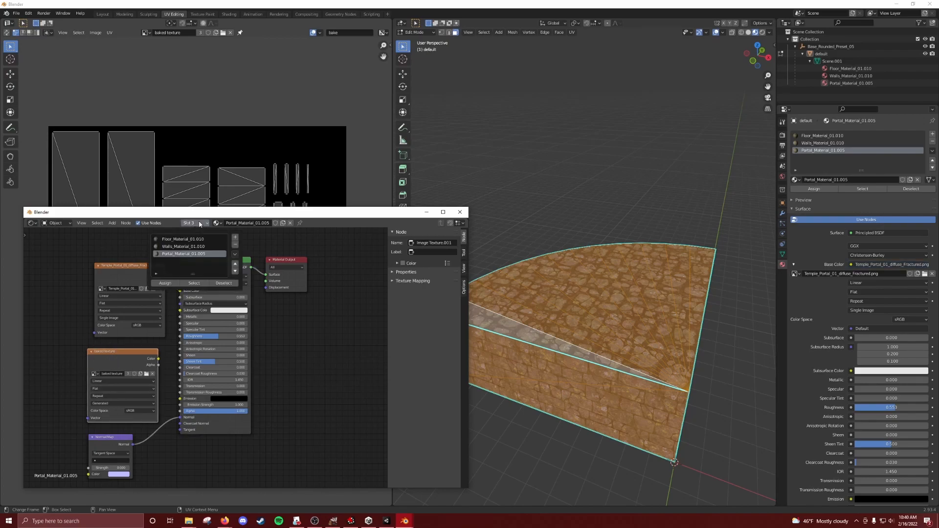
click(191, 247)
click(188, 239)
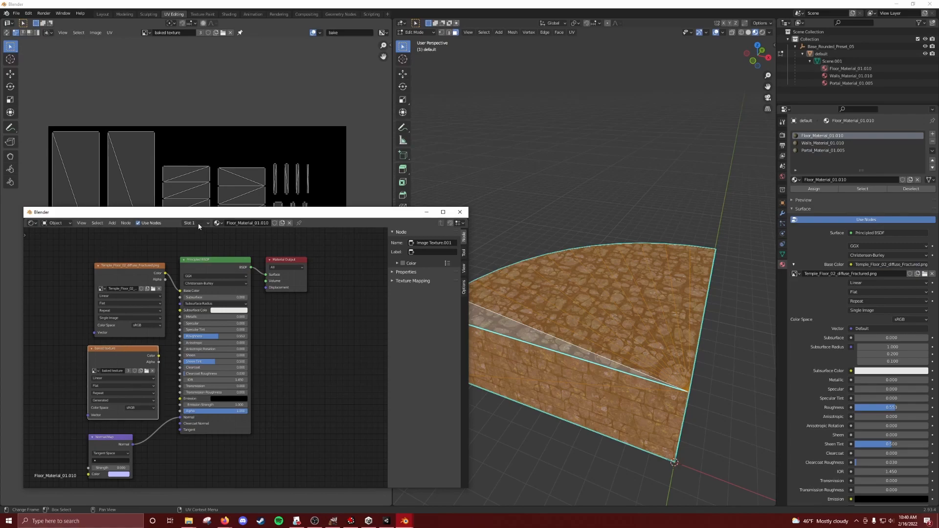
click(198, 224)
click(196, 247)
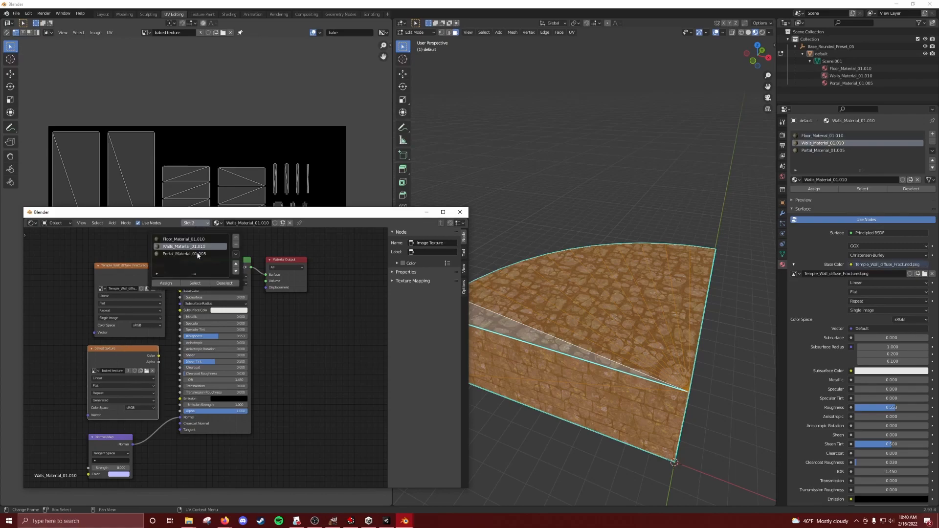
click(198, 254)
- Show the platform mesh's UV maps and check which layer is selected for baking
middle_drag(561, 225, 562, 228)
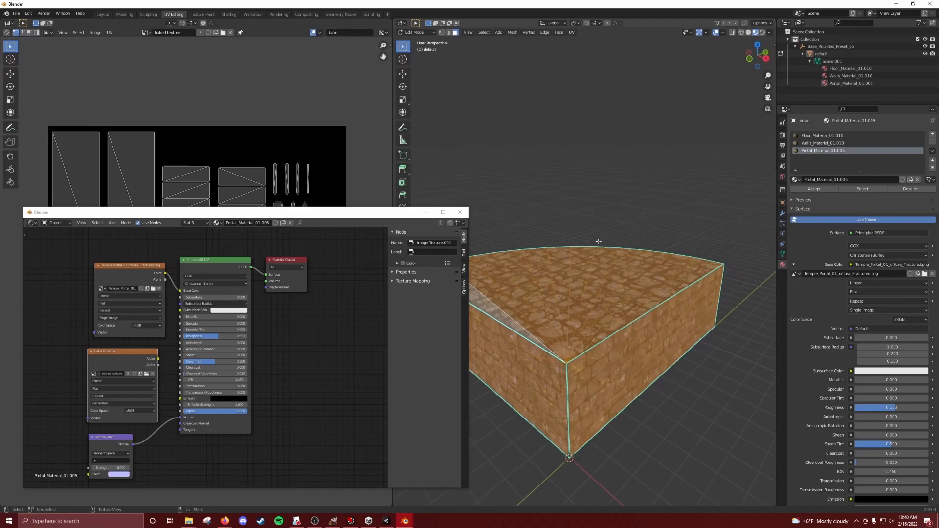
click(782, 254)
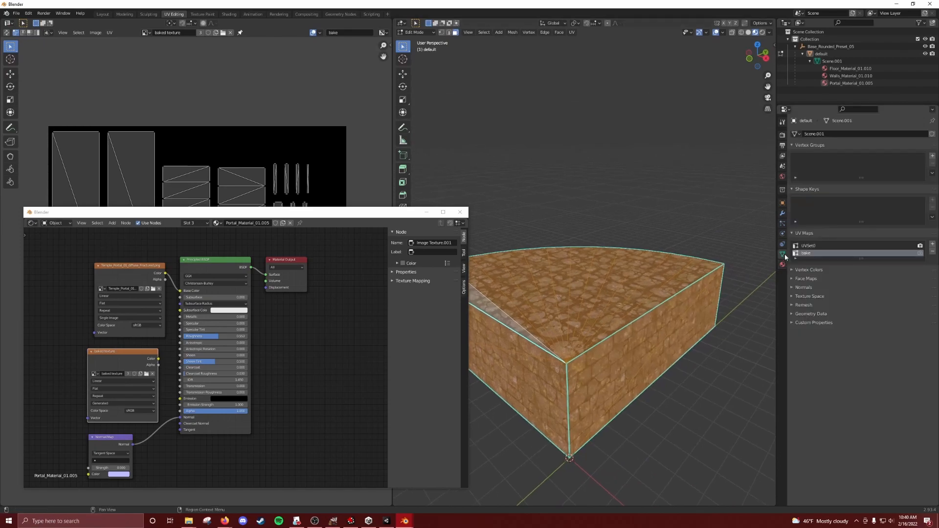
middle_drag(684, 227, 779, 247)
- Move the Shader Editor window aside and select the platform in Object Mode, with the render settings shown
click(782, 137)
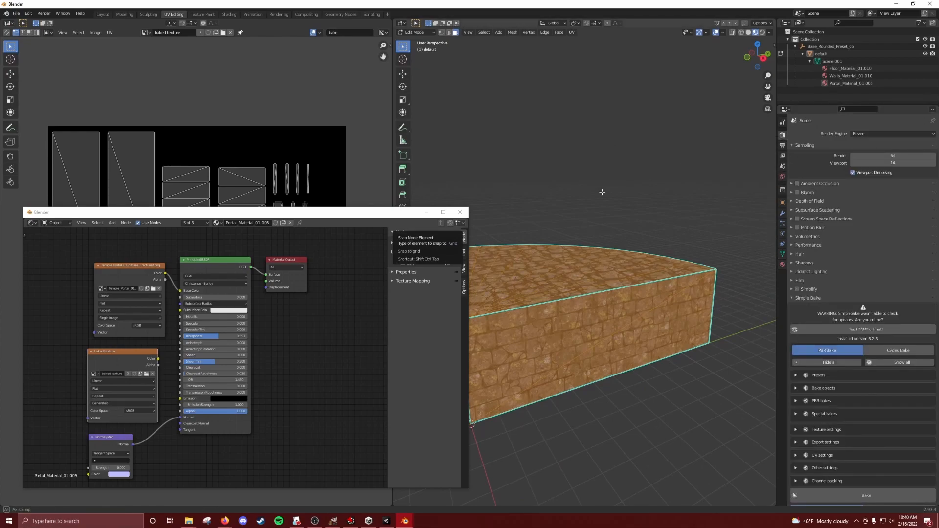
middle_drag(602, 191, 595, 190)
click(585, 188)
drag(298, 214, 259, 231)
key(Tab)
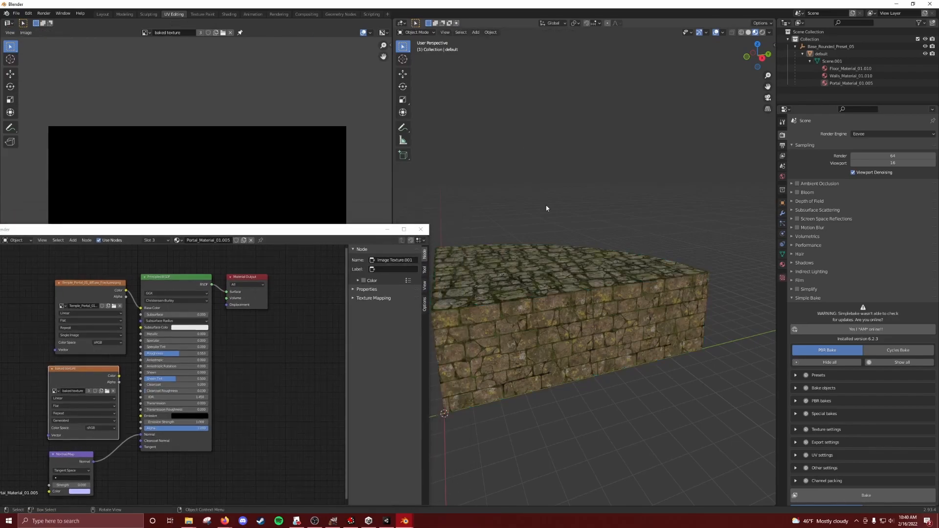
click(535, 275)
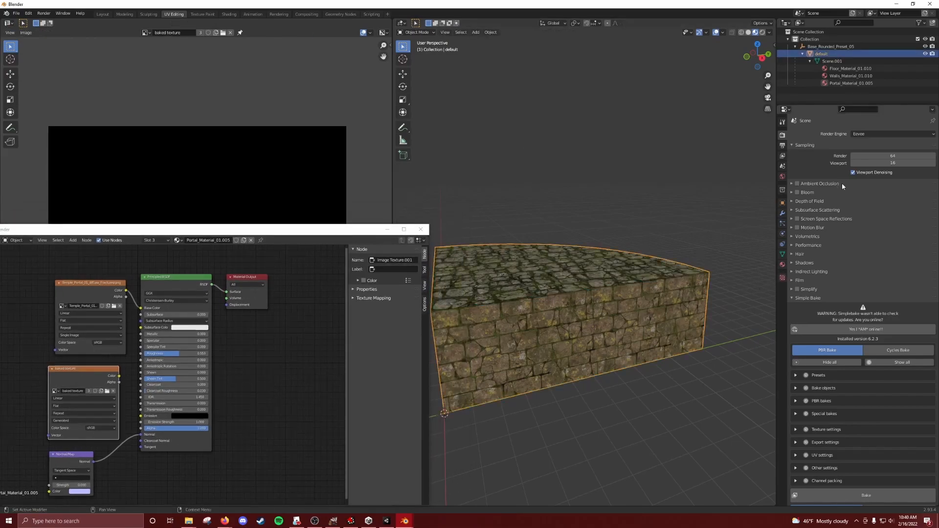
- Set the render engine to Cycles with GPU Compute as the device
click(884, 133)
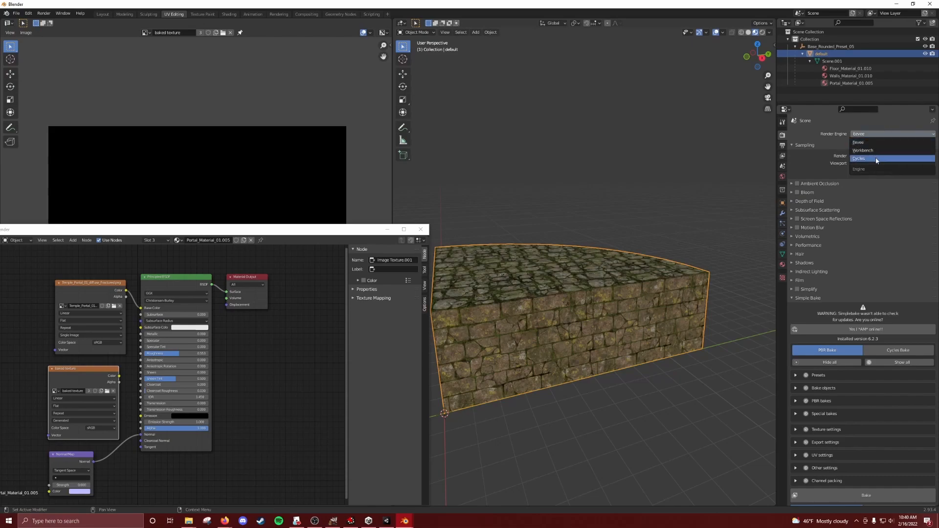
click(860, 160)
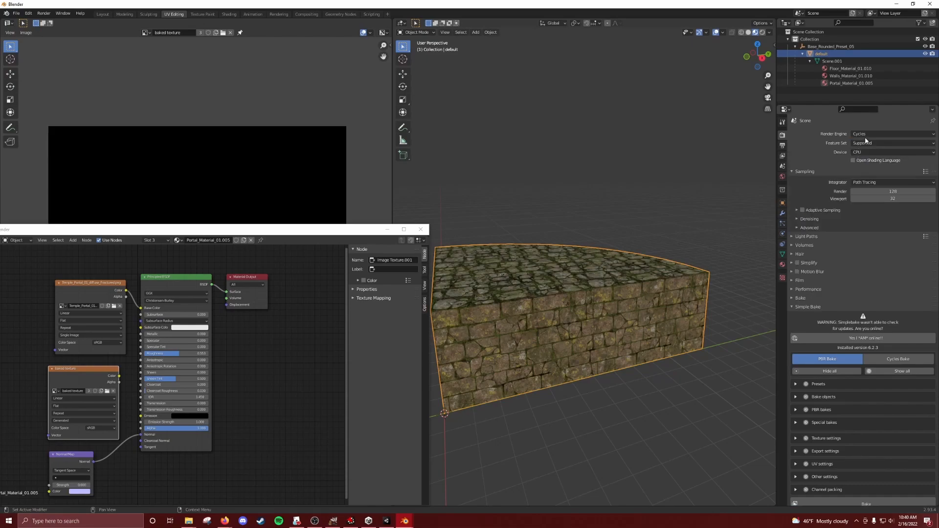
click(876, 152)
click(862, 171)
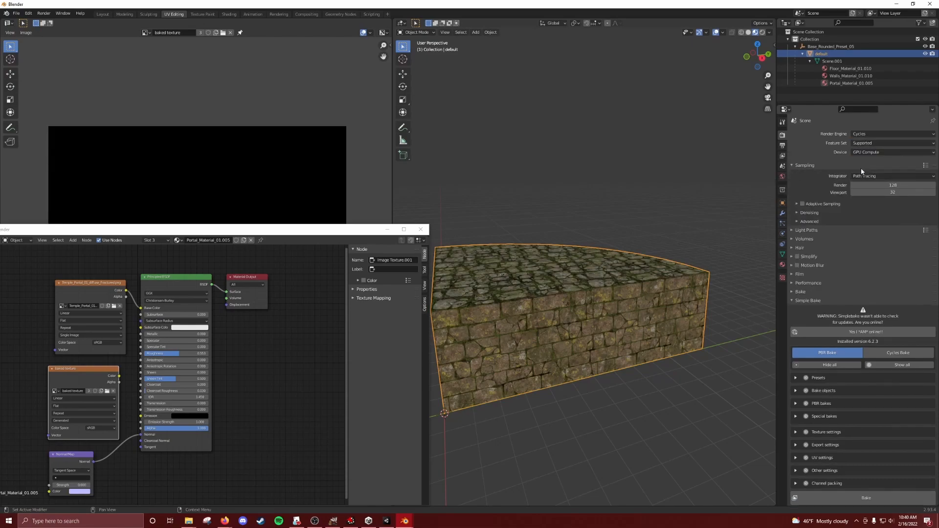
- Set the bake type to Diffuse with only the Color contribution enabled, and bake the platform's materials
scroll(847, 183, down, 3)
click(793, 256)
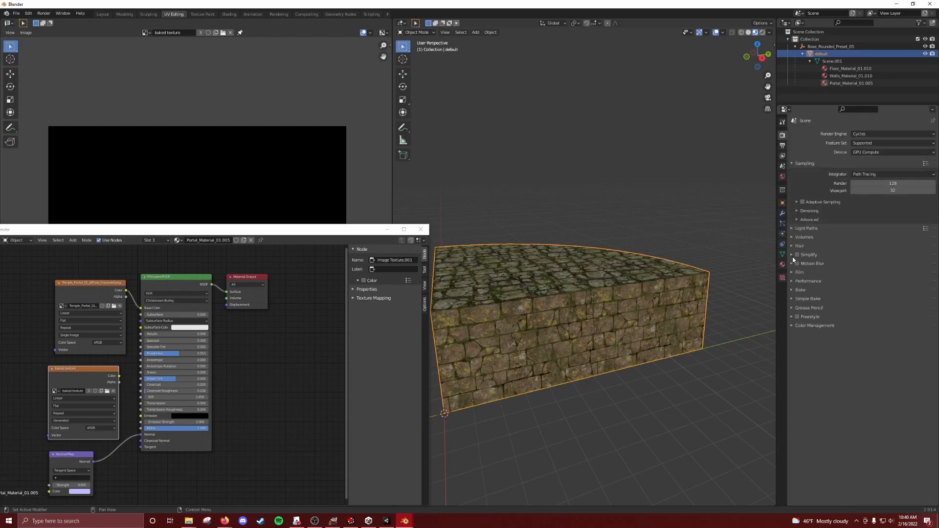
click(797, 290)
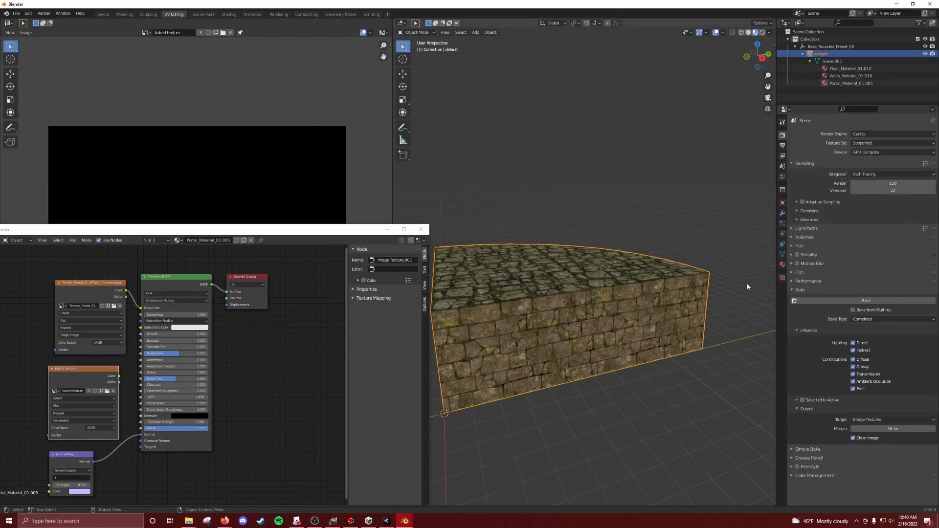
click(864, 320)
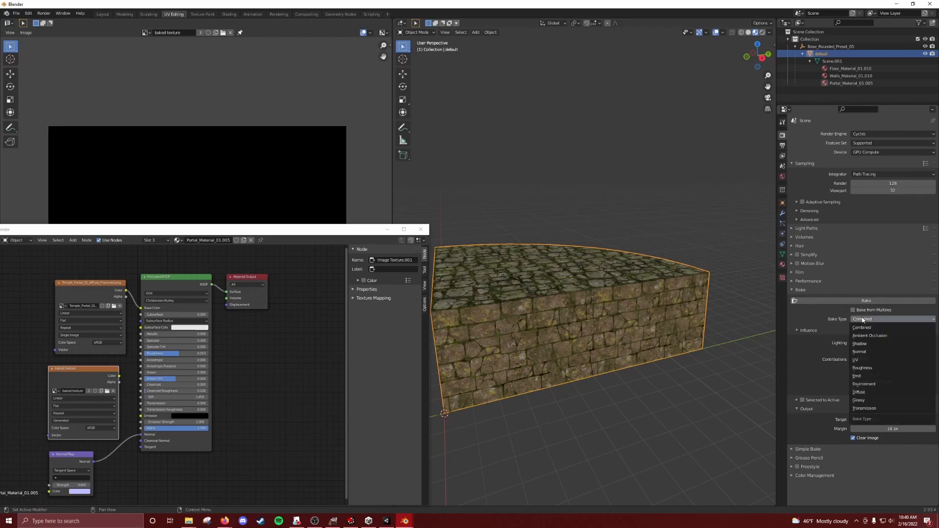
click(864, 392)
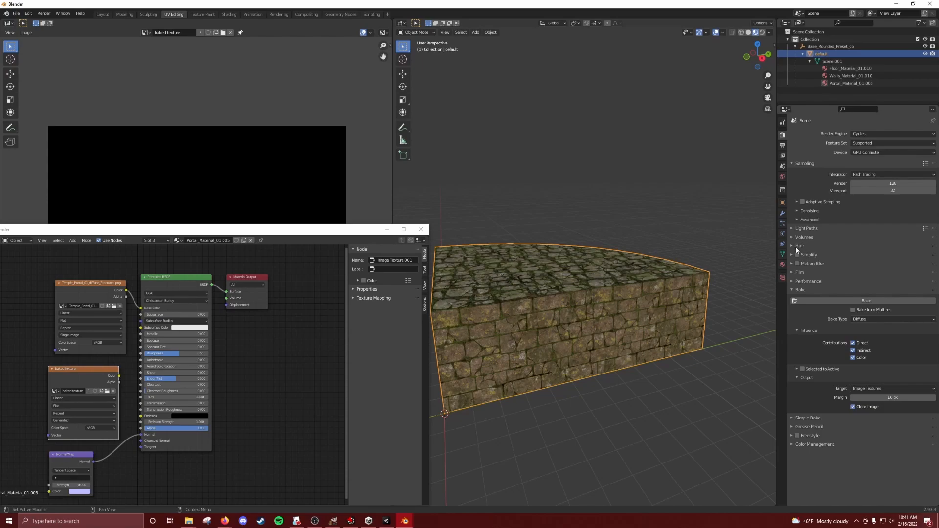
click(854, 343)
click(842, 301)
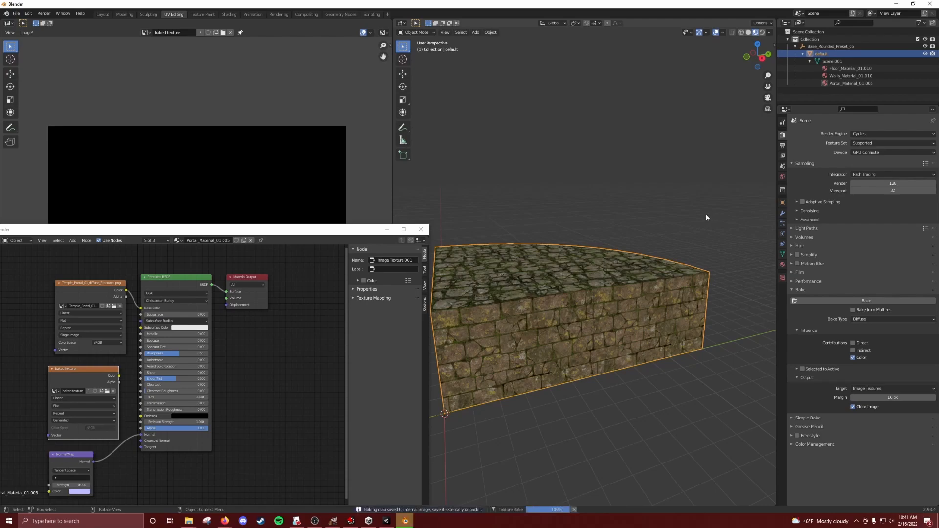
- Inspect the bake result behind the Shader Editor window and examine the portal and walls materials' node setups
drag(358, 233, 362, 493)
middle_drag(429, 320, 427, 329)
drag(338, 500, 365, 209)
drag(122, 356, 126, 355)
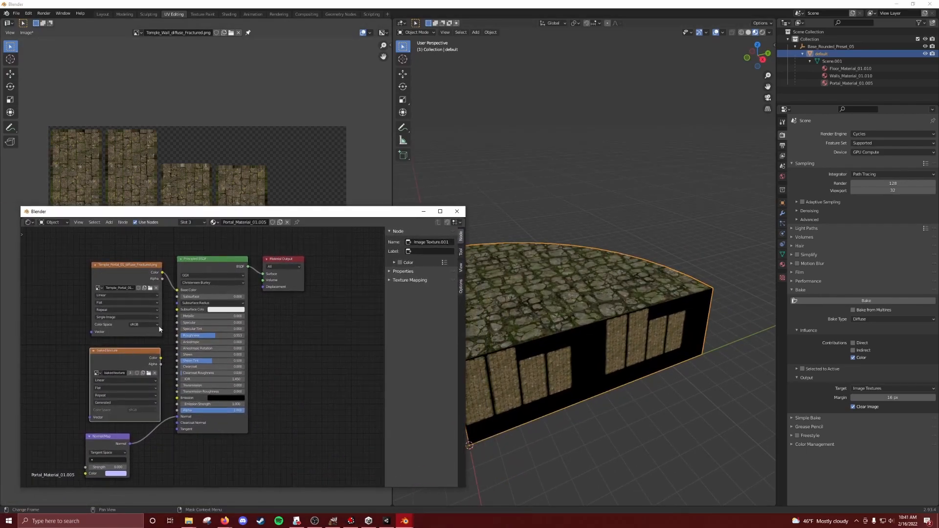
click(191, 222)
click(191, 246)
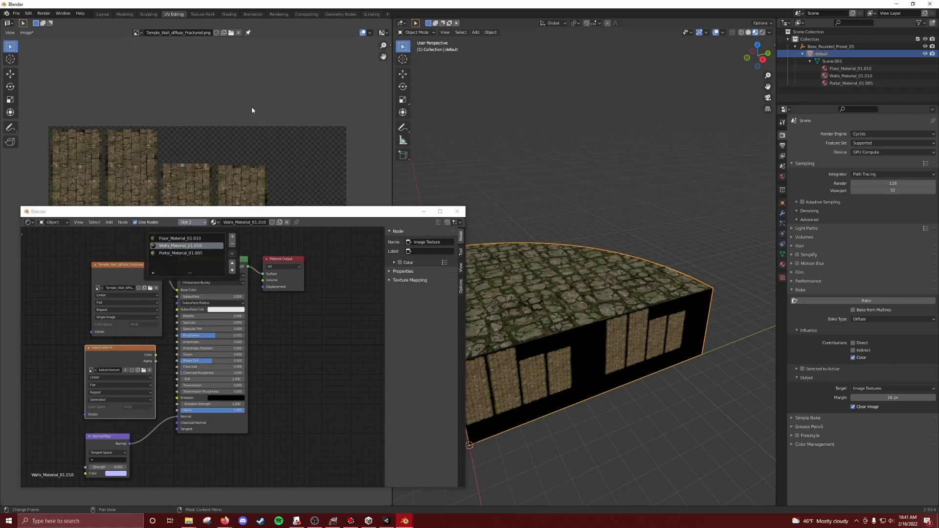
- Display baked texture in the Image Editor and examine it alongside the platform's walls, with the Shader Editor window moved clear
click(138, 33)
click(150, 44)
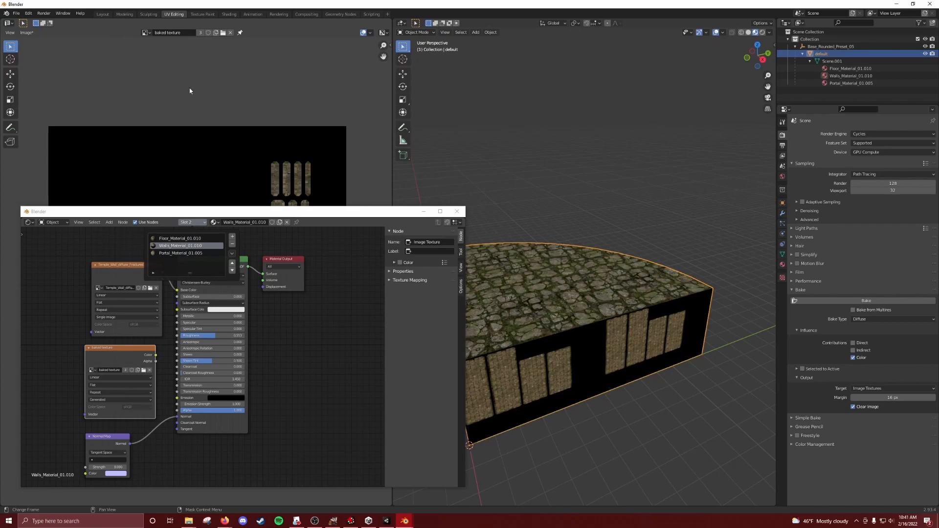
scroll(190, 74, down, 3)
scroll(233, 149, up, 1)
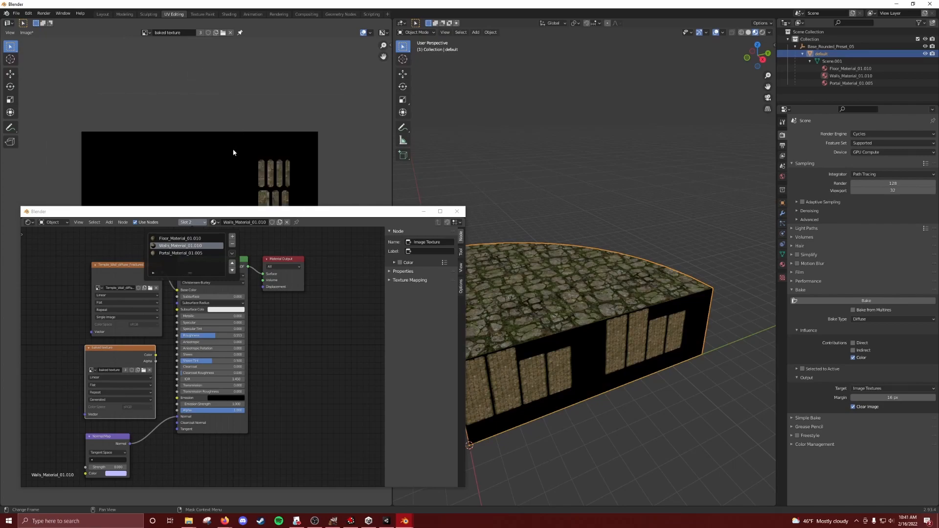
middle_drag(233, 149, 230, 85)
scroll(230, 85, down, 1)
middle_drag(600, 191, 583, 172)
drag(398, 214, 355, 402)
scroll(212, 199, up, 2)
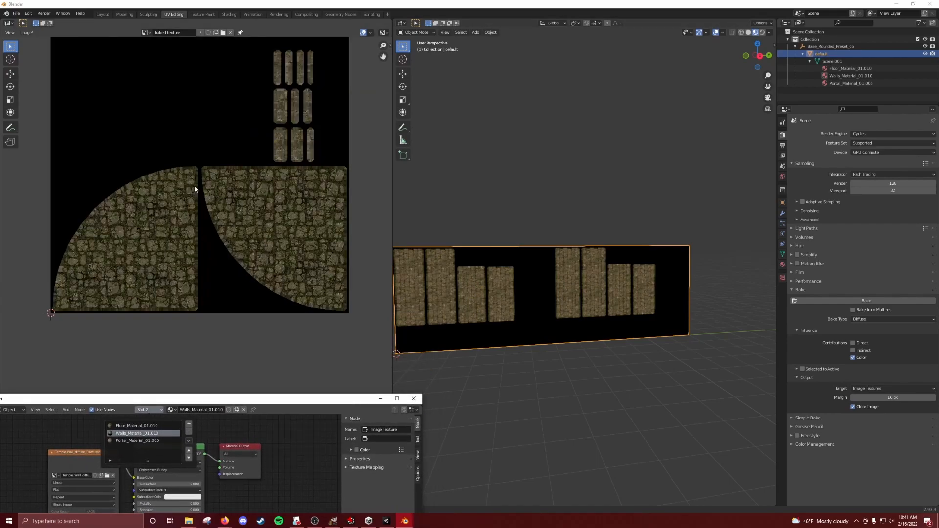
- Bake the platform's diffuse color into baked texture again and view the platform from another angle
middle_drag(565, 176, 514, 200)
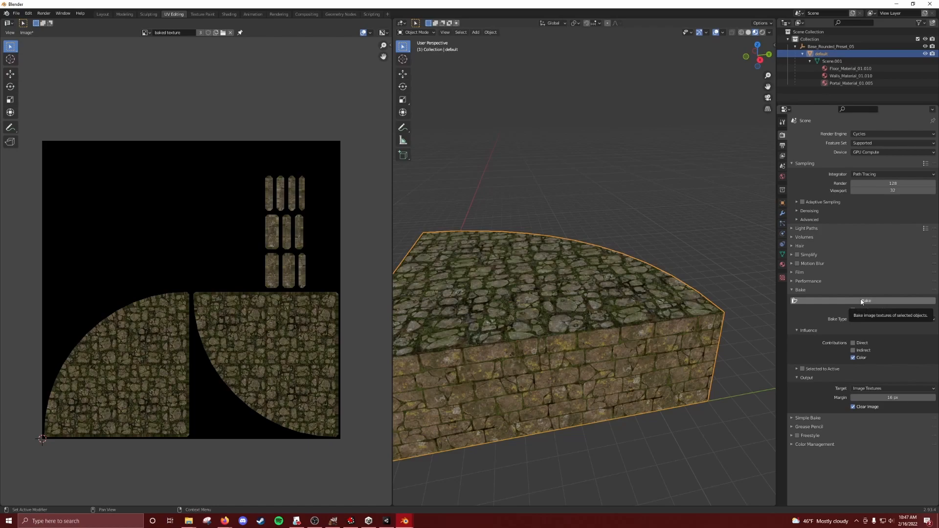
click(861, 301)
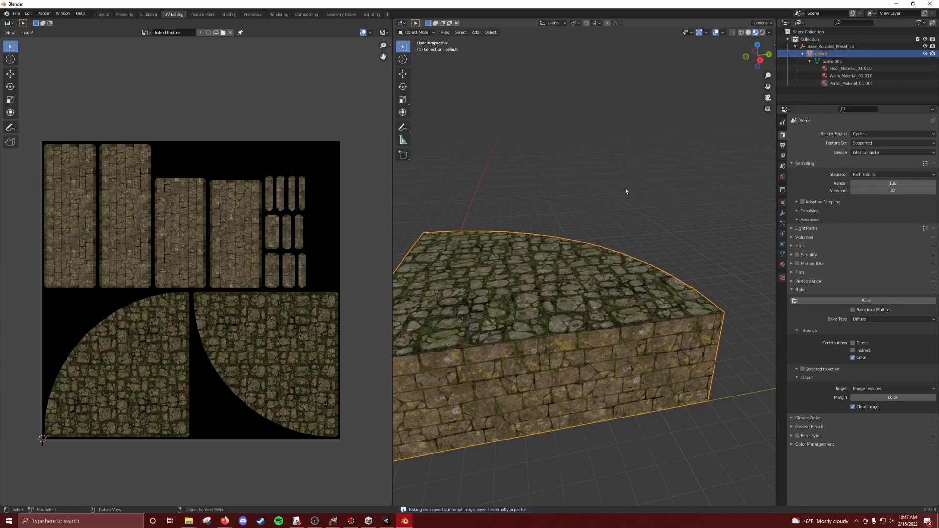
middle_drag(557, 212, 504, 200)
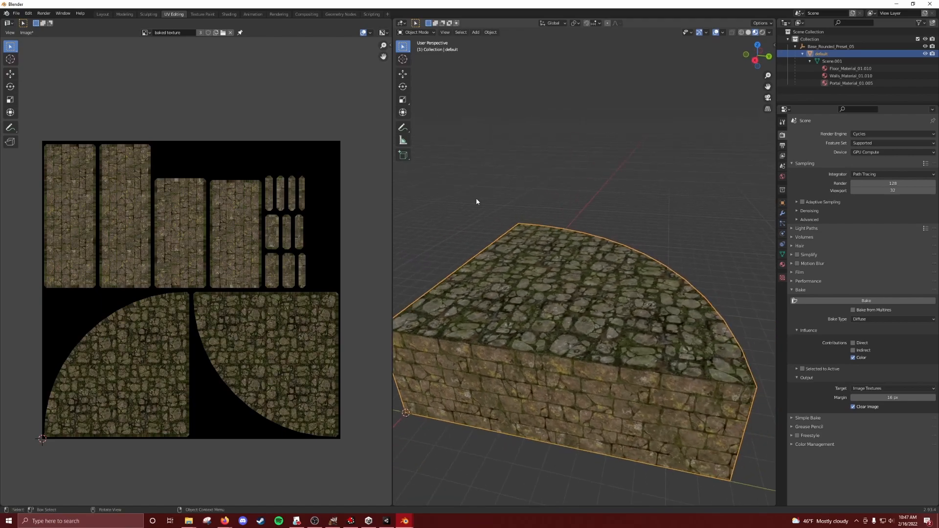
- Assign baked texture to the unconnected image node of Portal_Material_01.005 and tidy the positions of its image nodes
drag(0, 167, 536, 147)
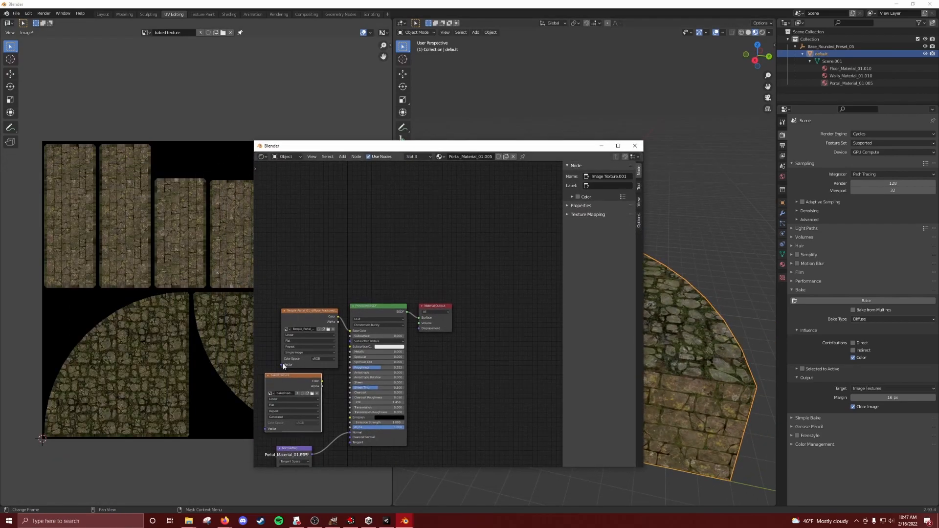
drag(298, 377, 308, 378)
click(279, 394)
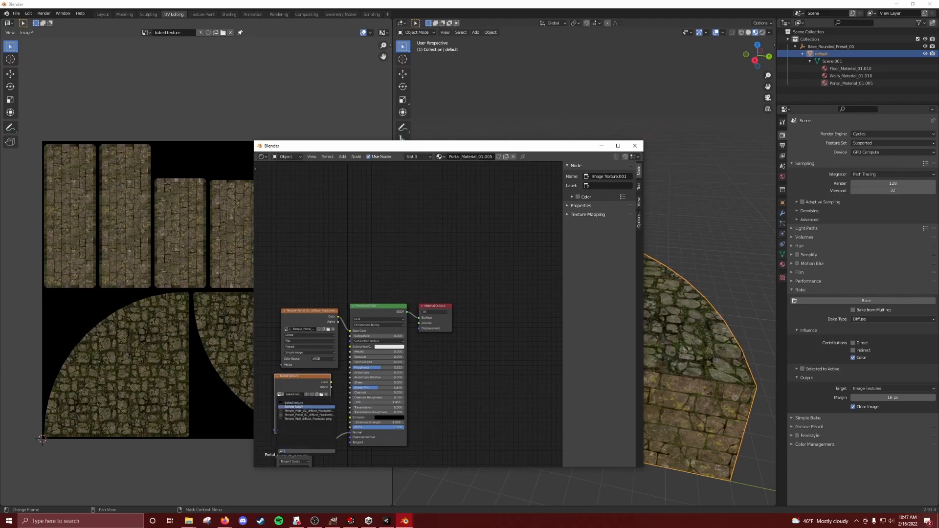
click(296, 402)
drag(302, 381, 304, 381)
mouse_move(306, 310)
mouse_down()
mouse_move(290, 307)
mouse_move(301, 308)
mouse_up()
drag(301, 376, 298, 375)
middle_drag(325, 216, 340, 191)
scroll(316, 366, up, 2)
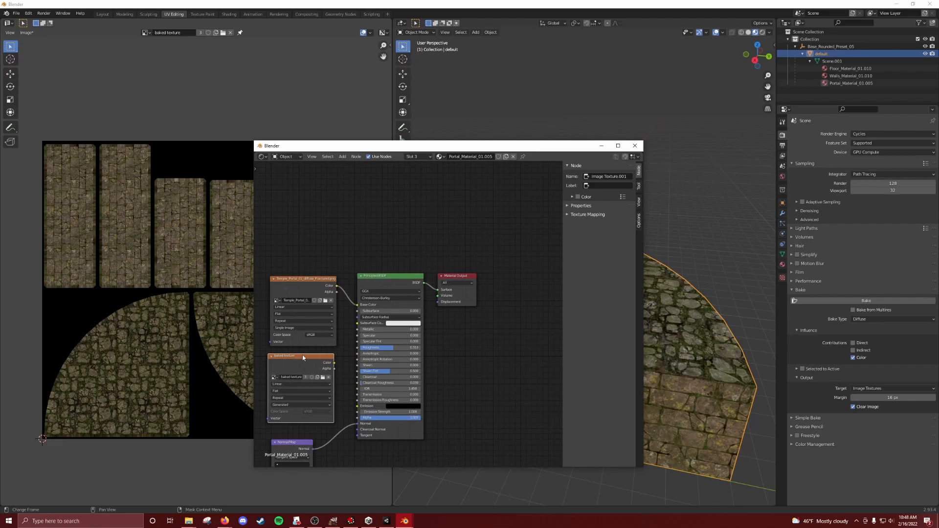
click(275, 377)
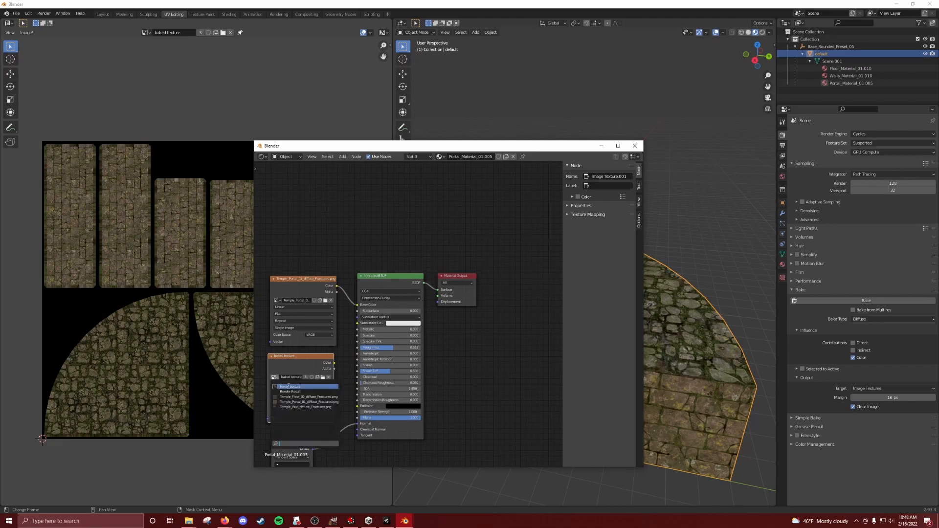
click(288, 386)
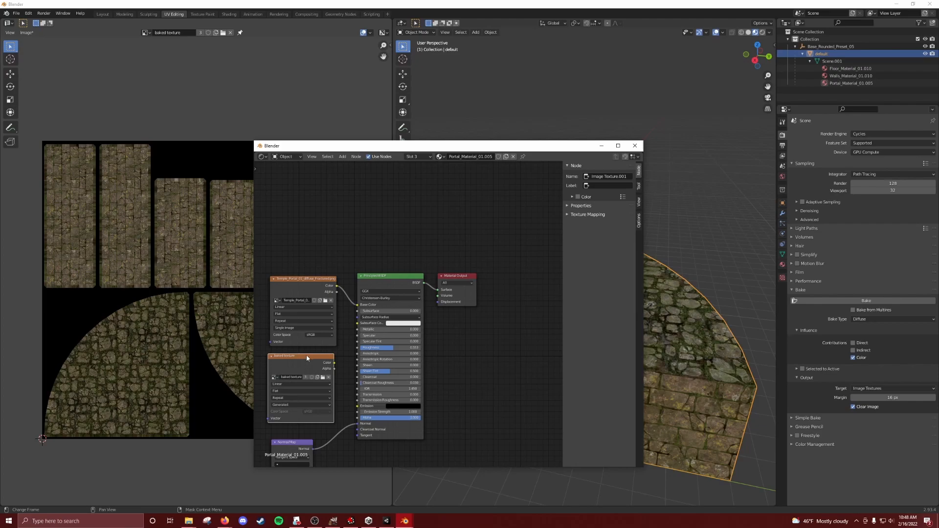
- Check the baked texture image nodes of the walls and floor materials, and move the Shader Editor window clear
click(418, 156)
click(406, 180)
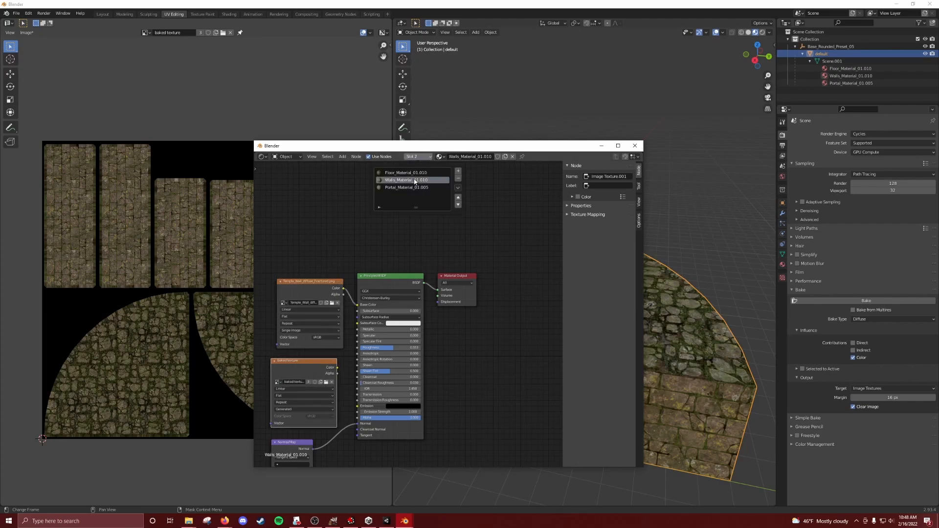
click(406, 173)
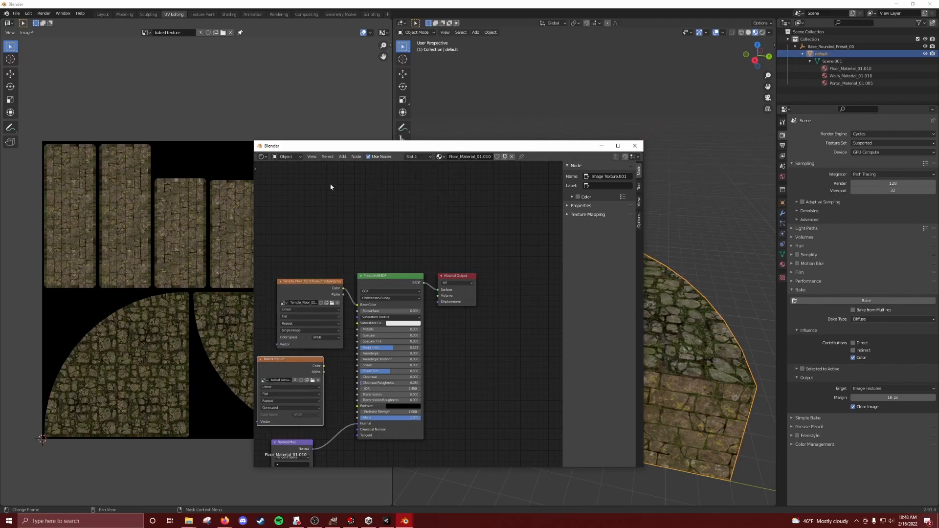
drag(415, 146, 0, 132)
- Reselect the platform and bake its diffuse color into baked texture once more
middle_drag(672, 205, 696, 194)
middle_drag(585, 242, 572, 238)
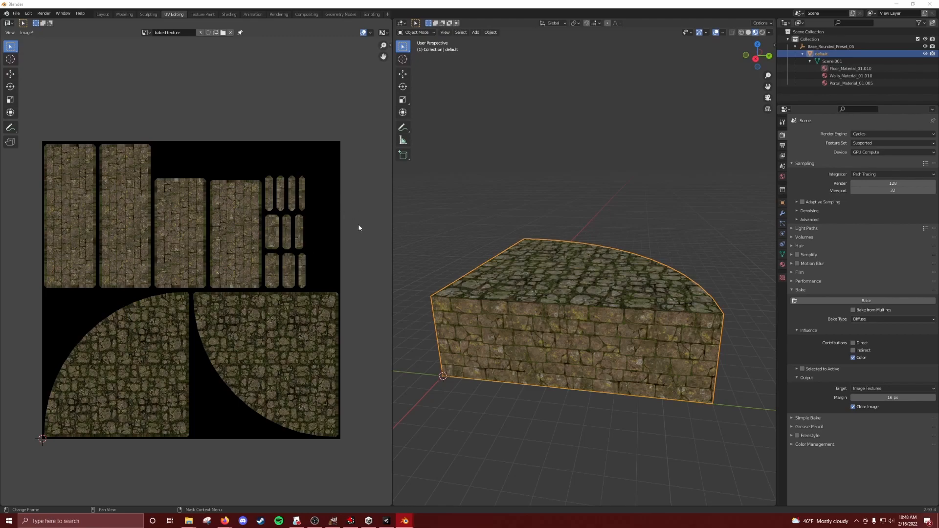
middle_drag(495, 295, 527, 277)
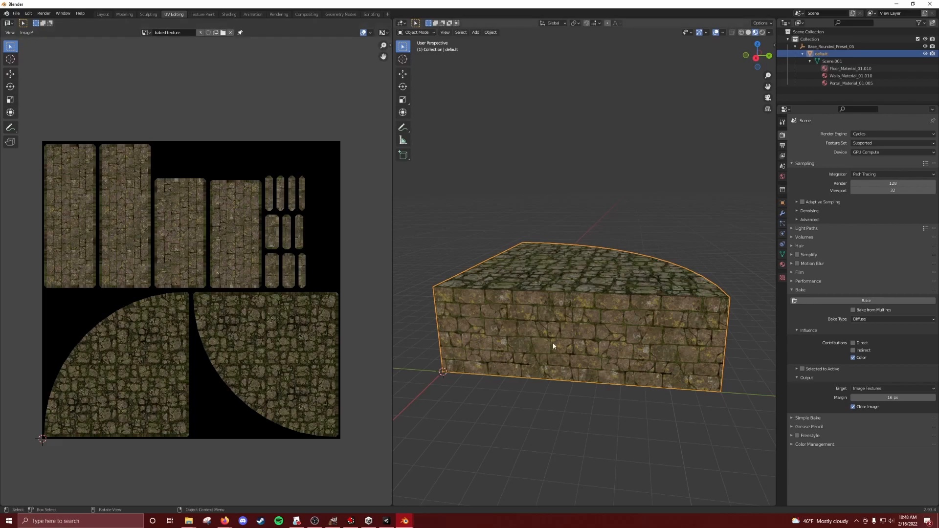
click(412, 233)
click(584, 334)
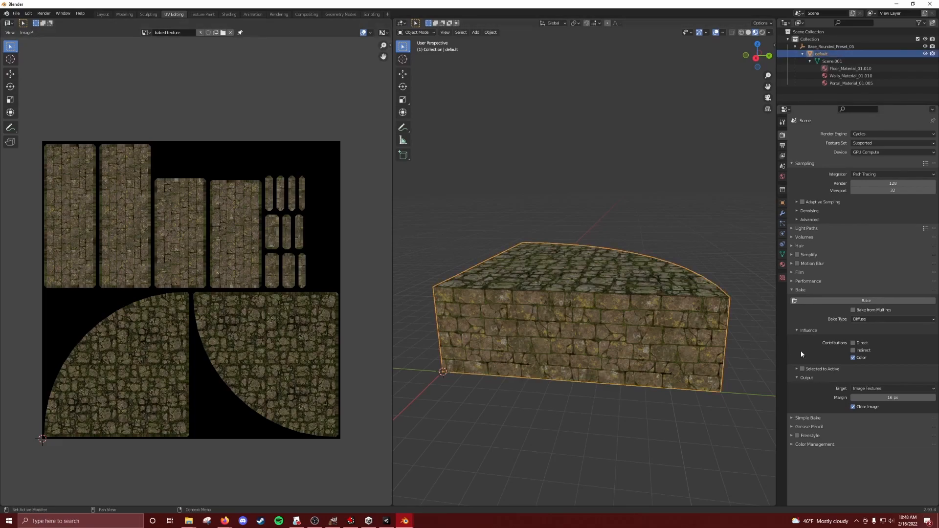
middle_drag(564, 204, 657, 230)
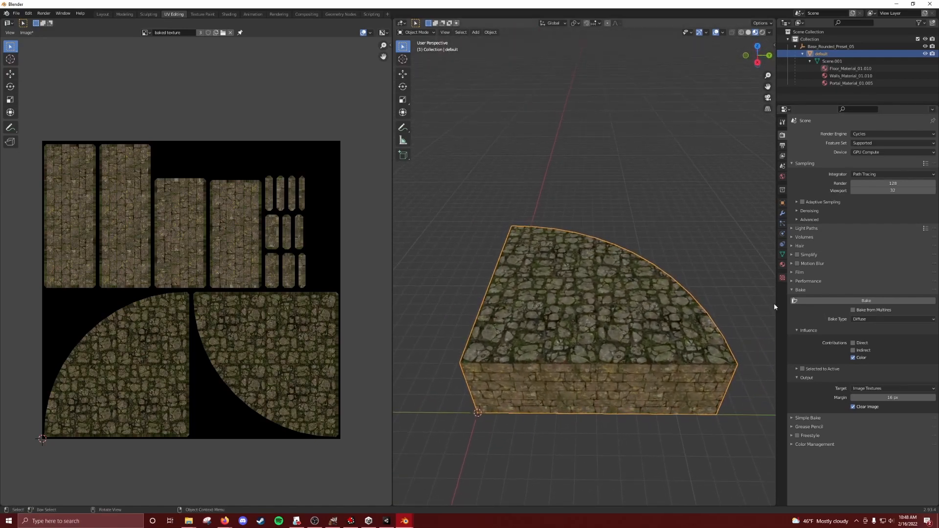
click(862, 302)
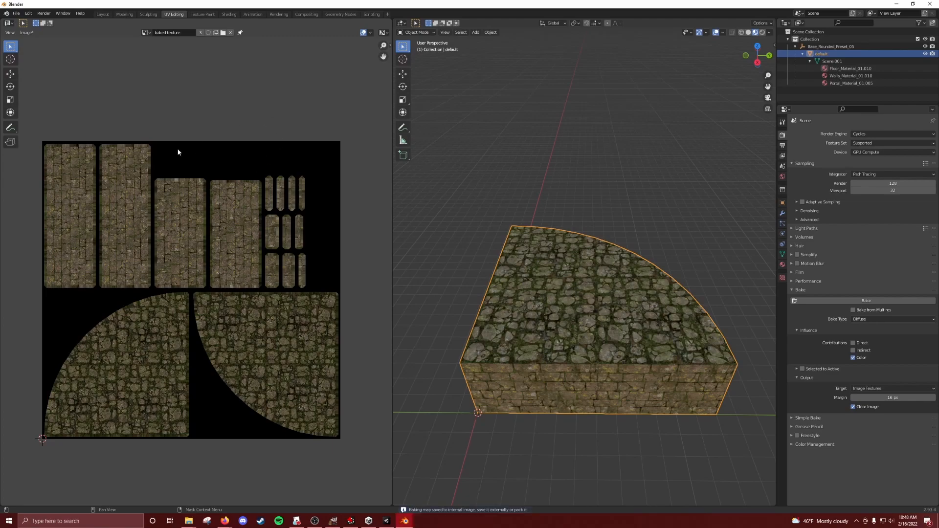
- Save the baked image as platform_texture1.png in the Downloads folder
click(26, 32)
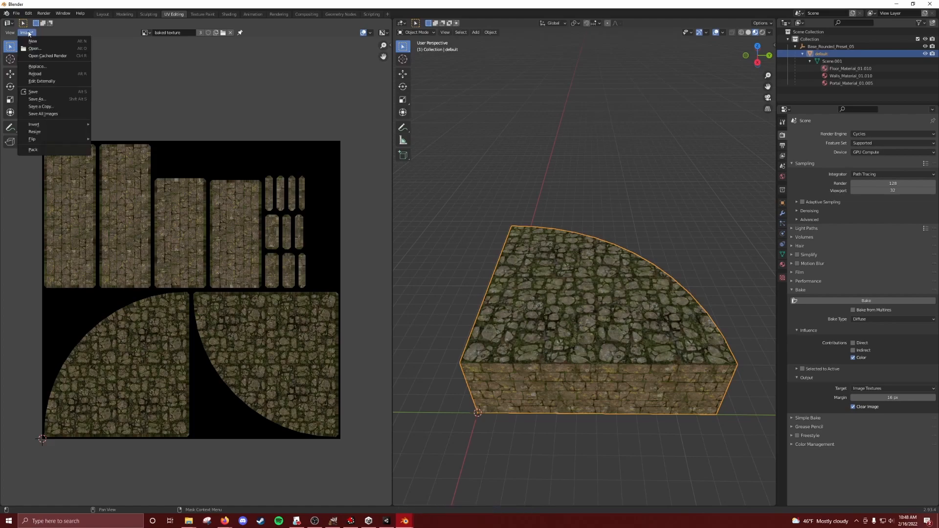
click(37, 99)
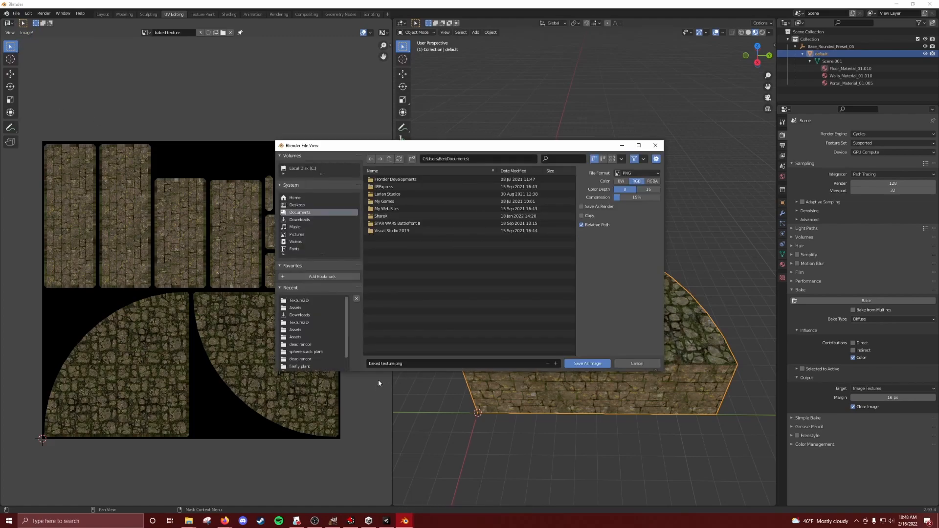
click(310, 219)
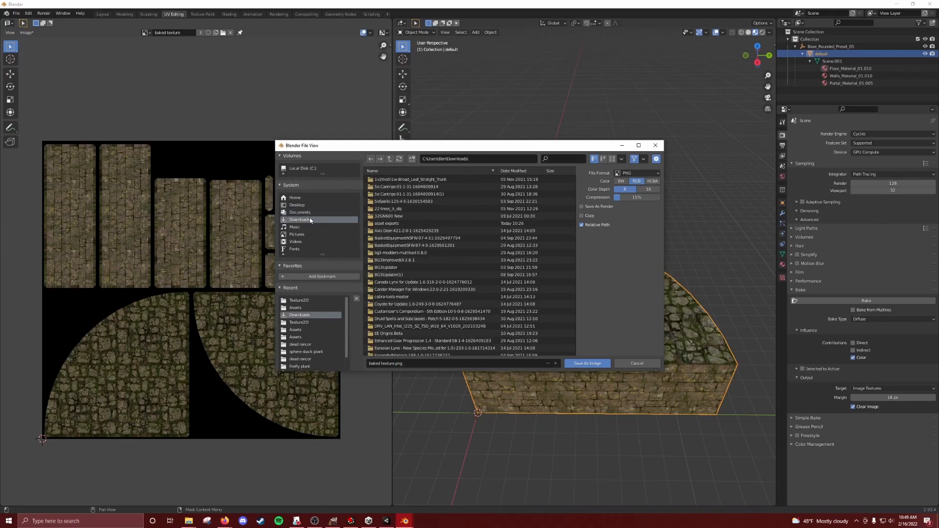
drag(394, 364, 340, 361)
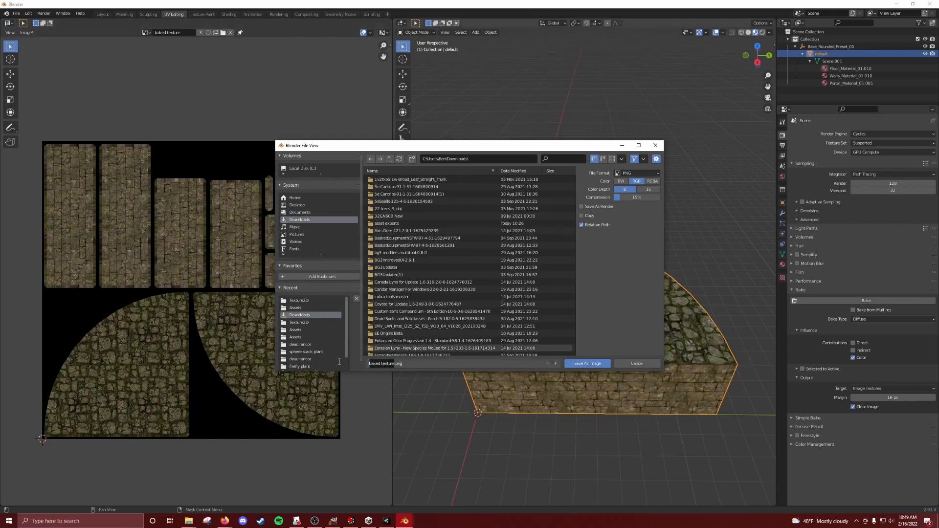
text(platform_)
key(Return)
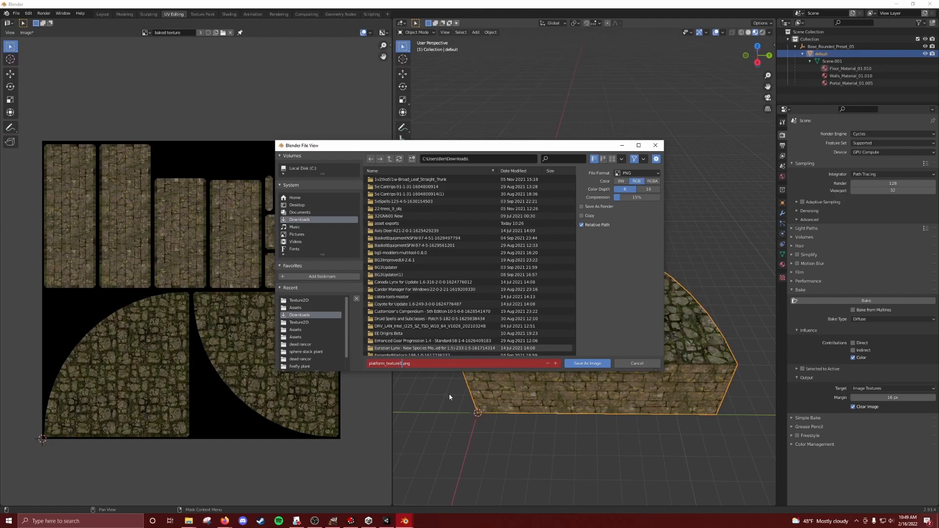
click(587, 364)
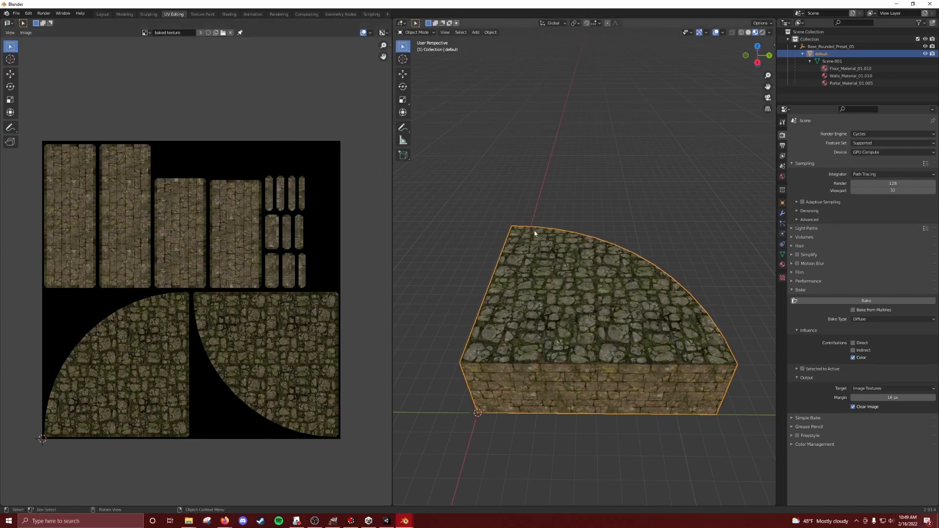
- Export the platform as a Wavefront OBJ file named platform2.obj in the Downloads folder
middle_drag(545, 209, 542, 189)
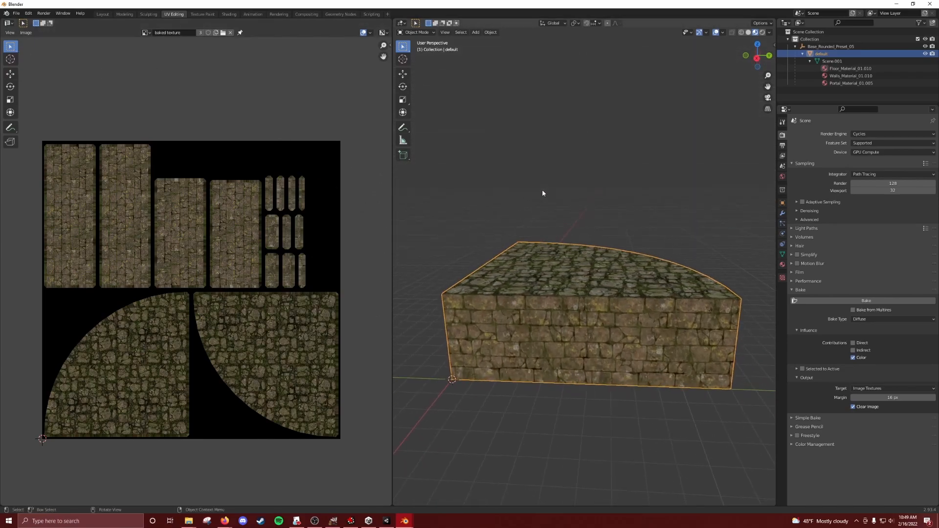
click(18, 13)
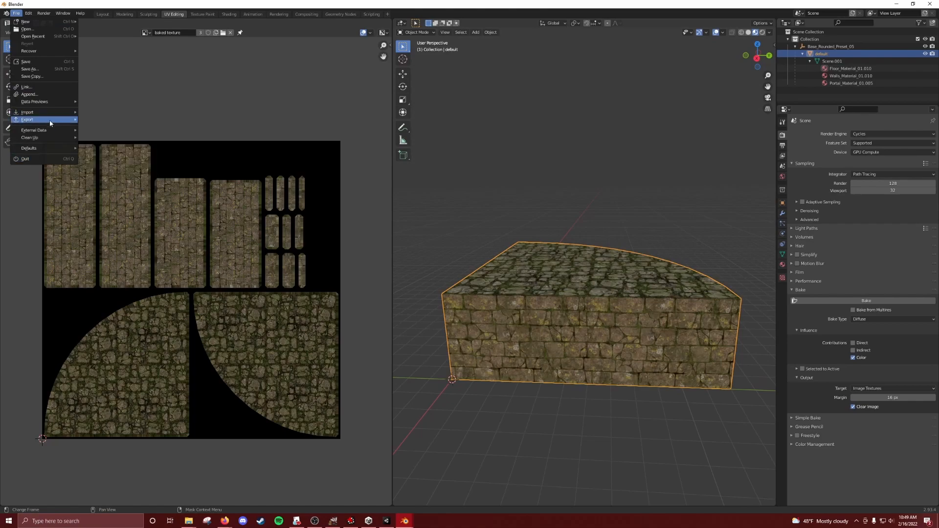
mouse_move(74, 124)
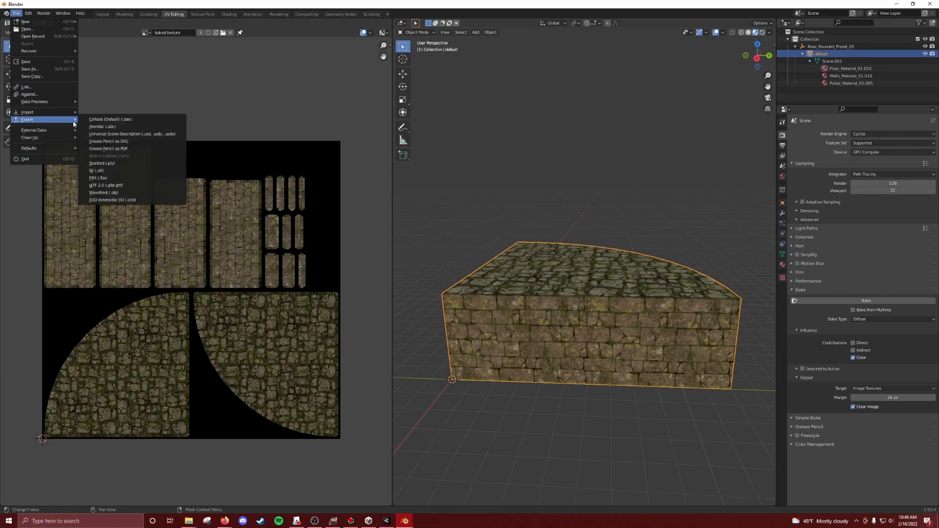
click(129, 194)
click(384, 363)
key(BackSpace)
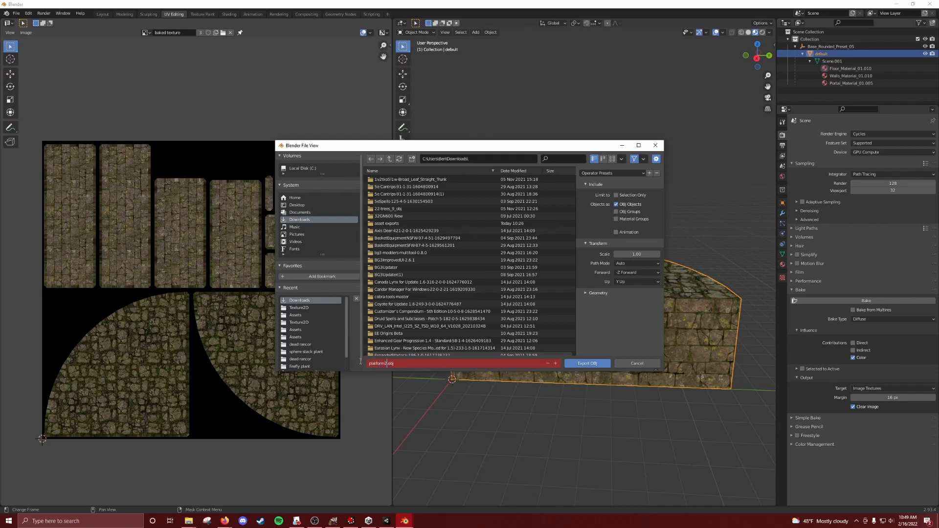
text(platform2)
key(Return)
click(592, 363)
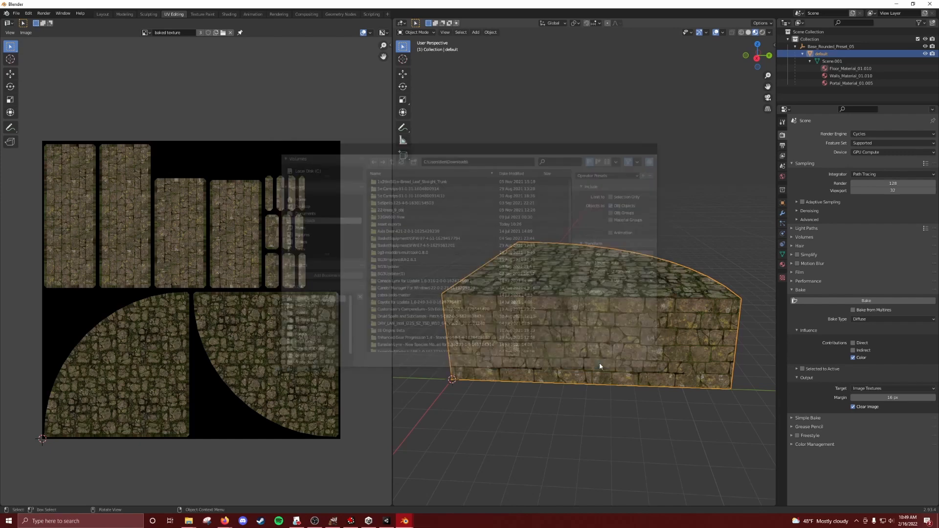
- Switch to Tabletop Simulator and create a custom model object near the existing rounded stone platform
click(298, 521)
scroll(421, 360, down, 10)
right_drag(395, 434, 449, 370)
scroll(449, 370, up, 10)
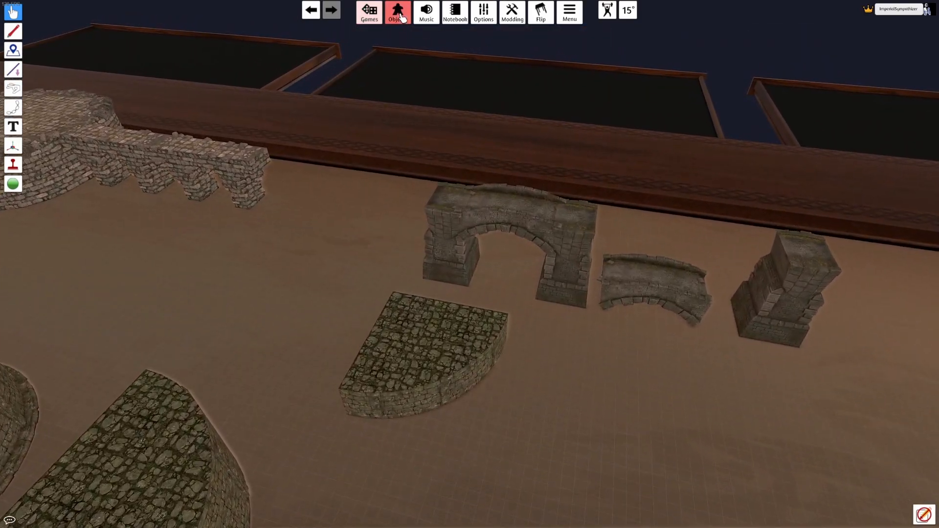
click(400, 16)
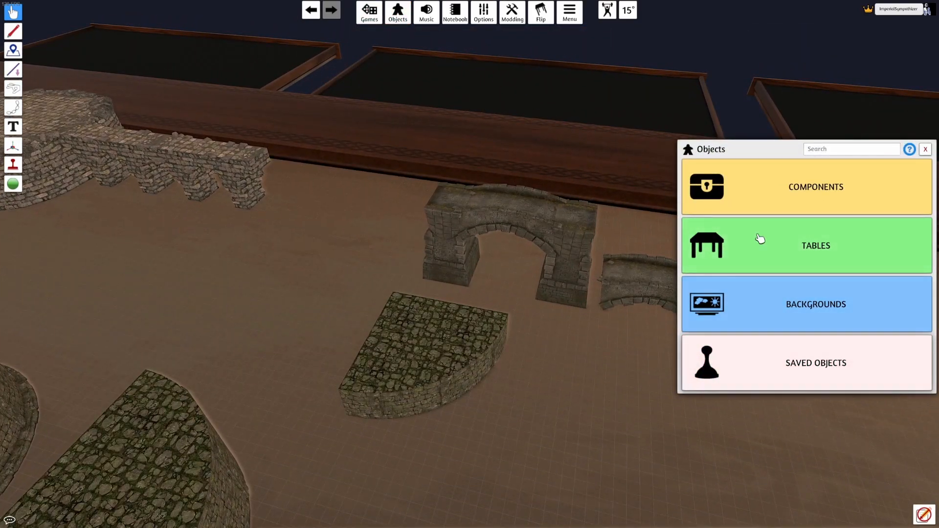
click(704, 193)
click(697, 235)
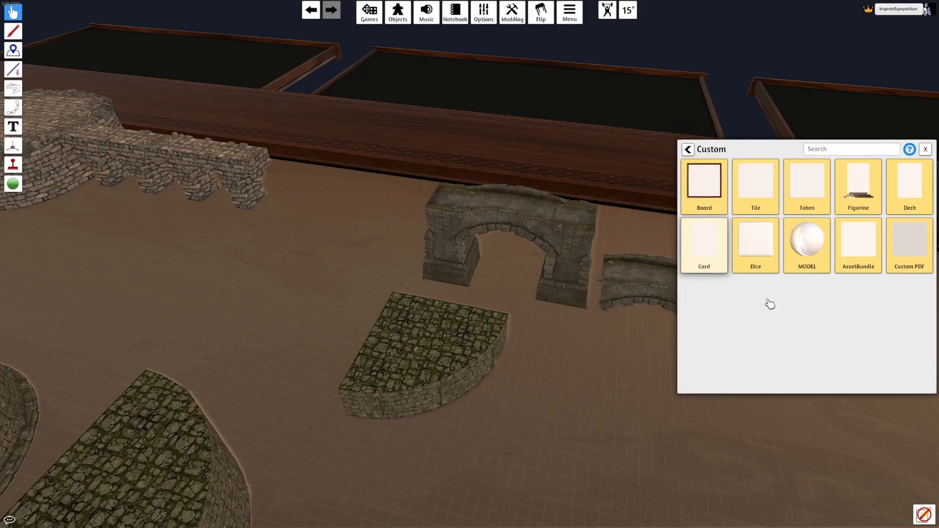
click(802, 245)
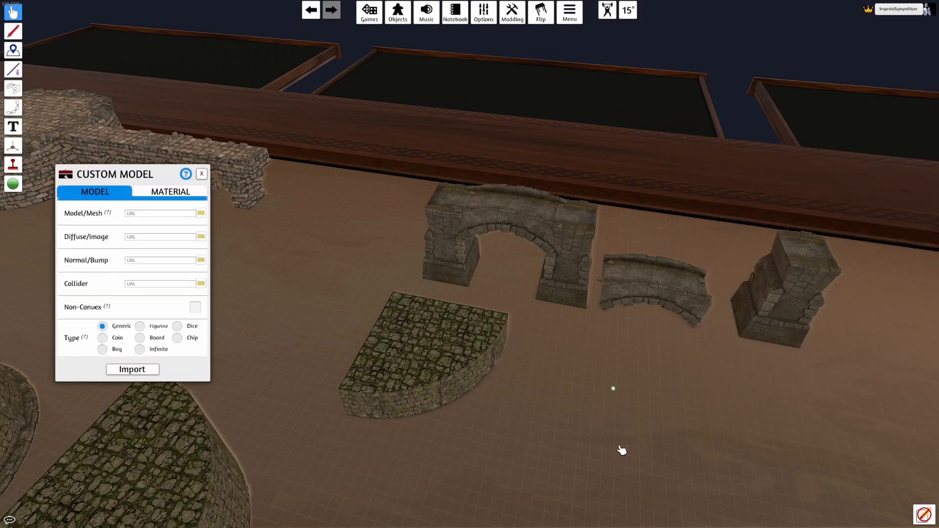
- Load platform2.obj as the mesh and platform_texture1.png as the diffuse image, both as local files, and import the custom model
click(200, 213)
click(454, 266)
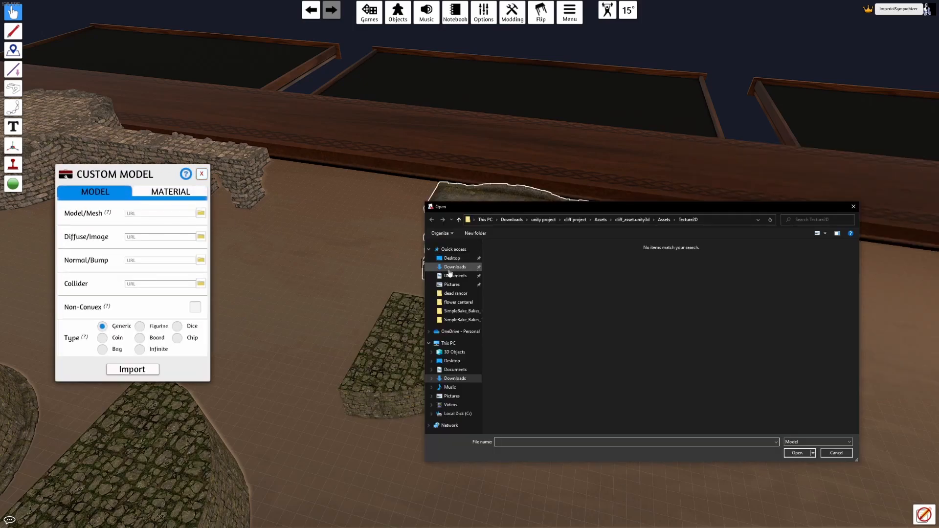
double_click(531, 266)
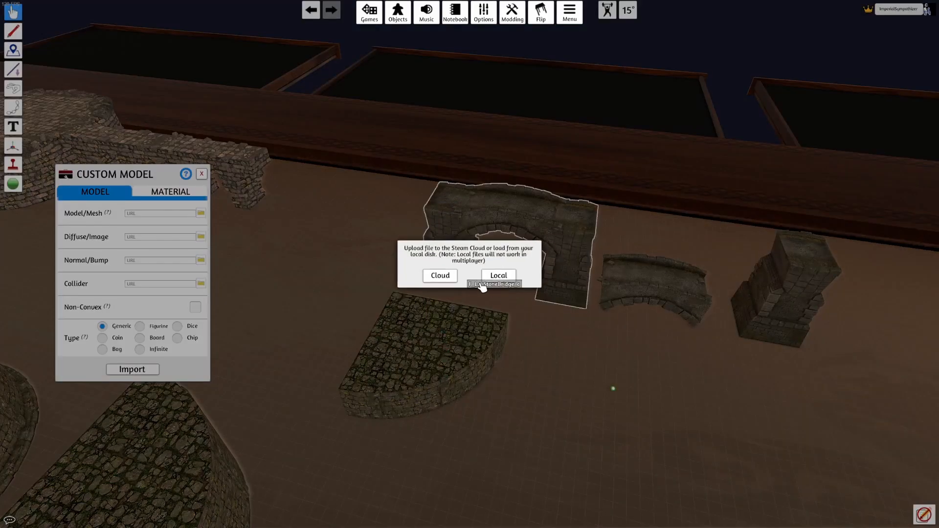
click(496, 273)
click(201, 236)
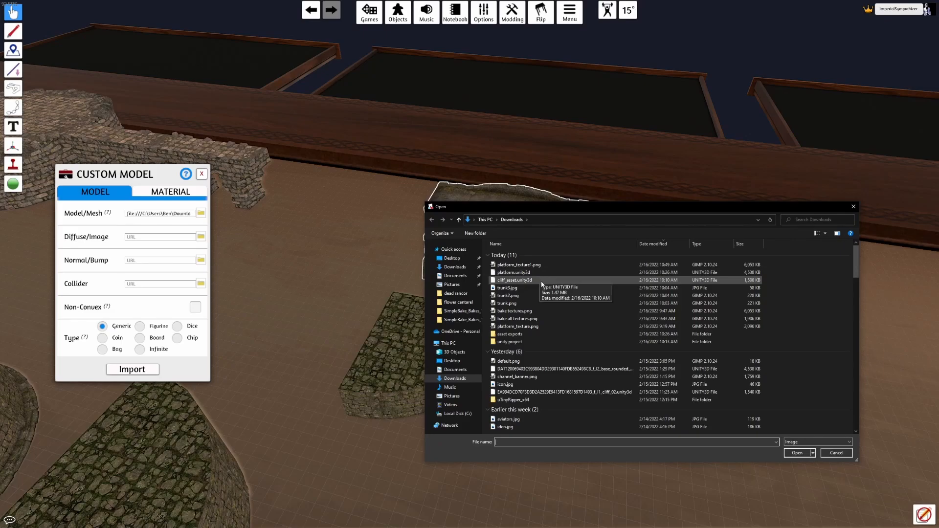
double_click(537, 266)
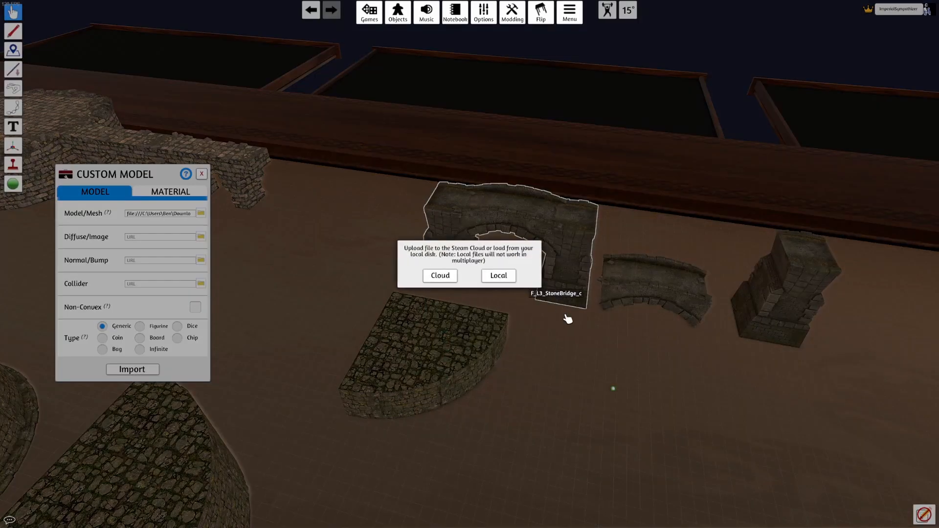
click(498, 275)
click(131, 369)
- Position the imported platform on the table beside the original rounded platform, in front of the stone bridge
key(s)
key(d)
scroll(465, 352, up, 2)
drag(465, 352, 447, 315)
- Set the imported platform's specular intensity to 0, reduce its specular sharpness, re-import it, and compare it with the original platform
right_click(447, 286)
click(465, 292)
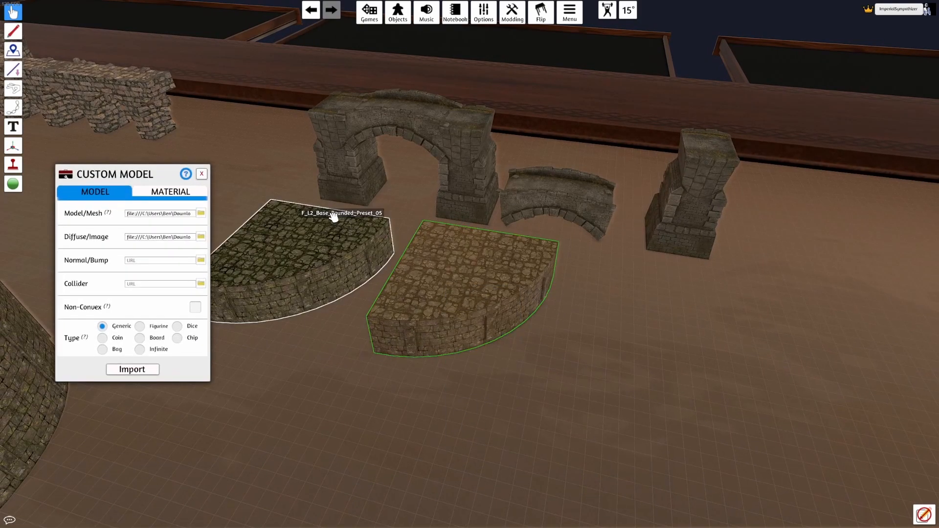
click(184, 192)
click(190, 244)
text(0)
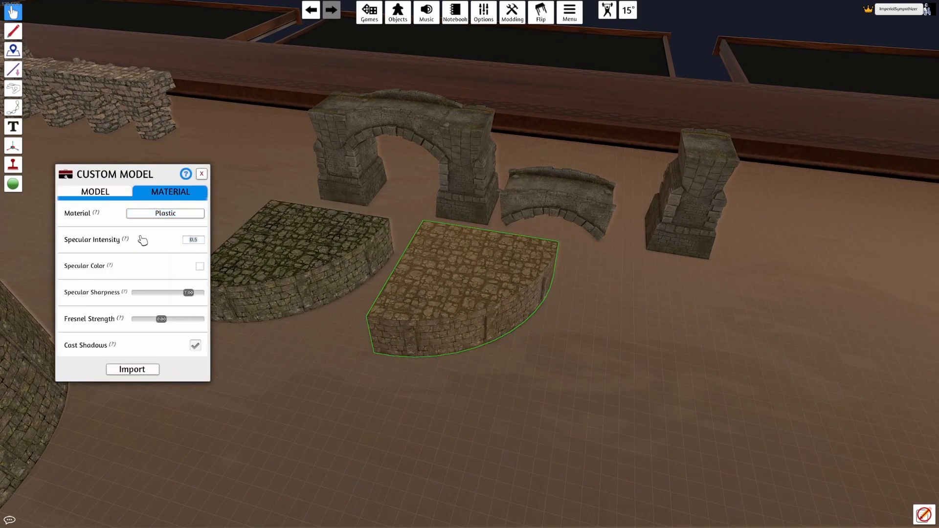
drag(188, 292, 136, 319)
click(132, 369)
scroll(292, 352, up, 3)
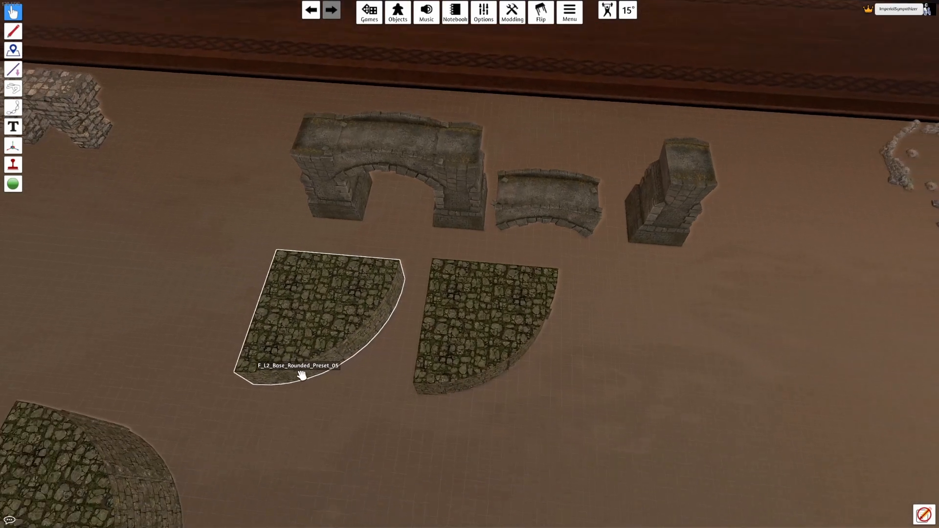
right_drag(302, 375, 335, 440)
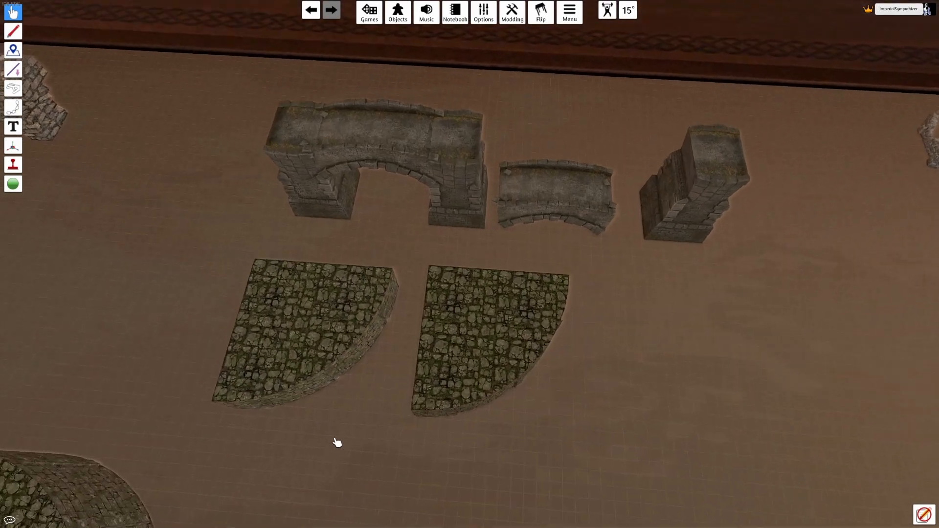
- Review the imported platform's custom model settings and compare its curved side with the original platform
key(a)
right_click(501, 318)
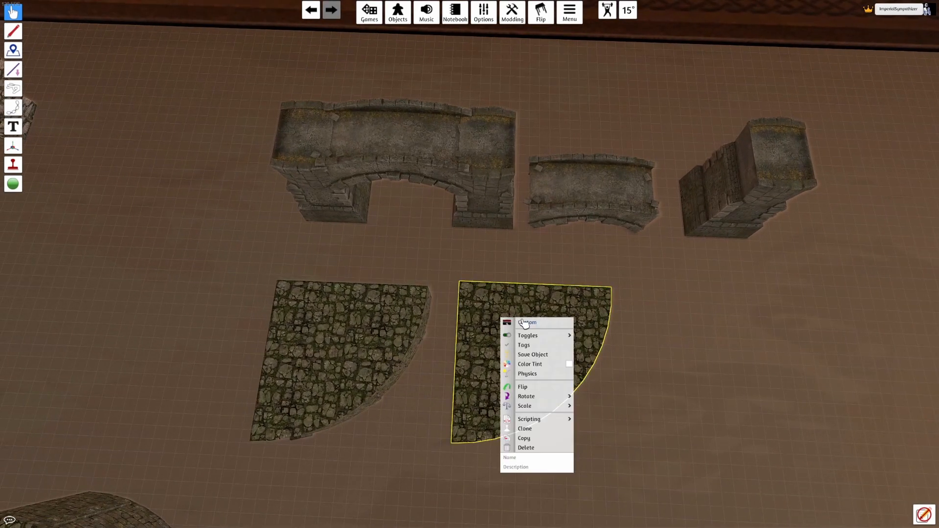
click(524, 374)
click(122, 192)
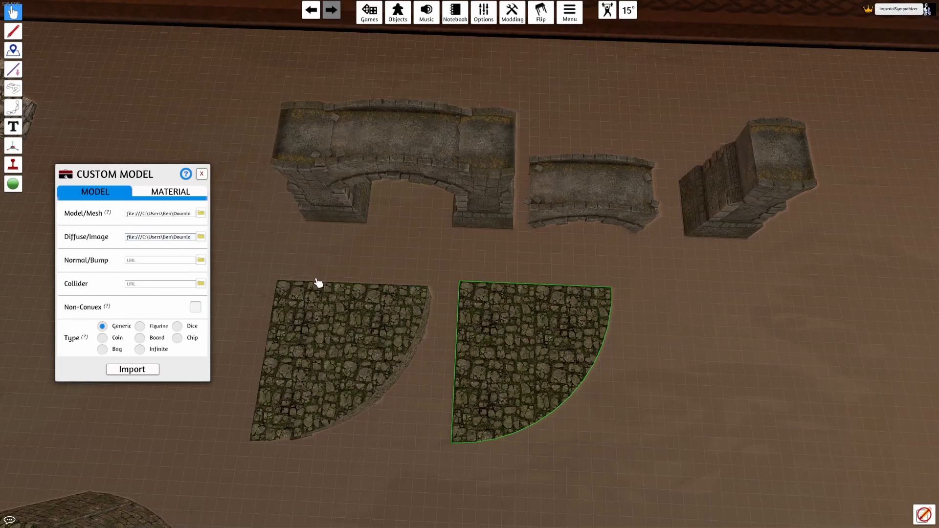
right_drag(324, 325, 288, 310)
scroll(309, 307, up, 3)
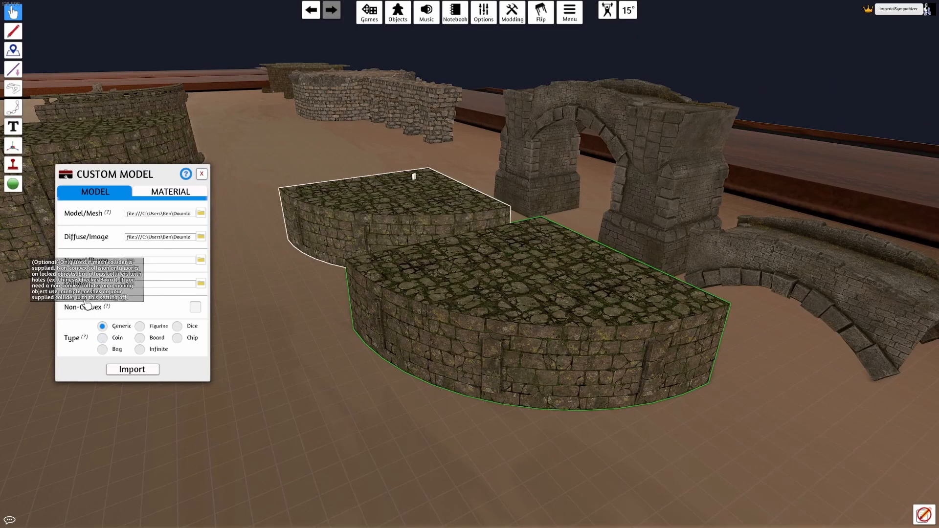
click(202, 175)
- Turn on Grid Projection for the imported rounded platform
right_drag(319, 324, 459, 339)
scroll(487, 289, up, 2)
scroll(487, 289, down, 3)
right_click(465, 247)
mouse_move(506, 267)
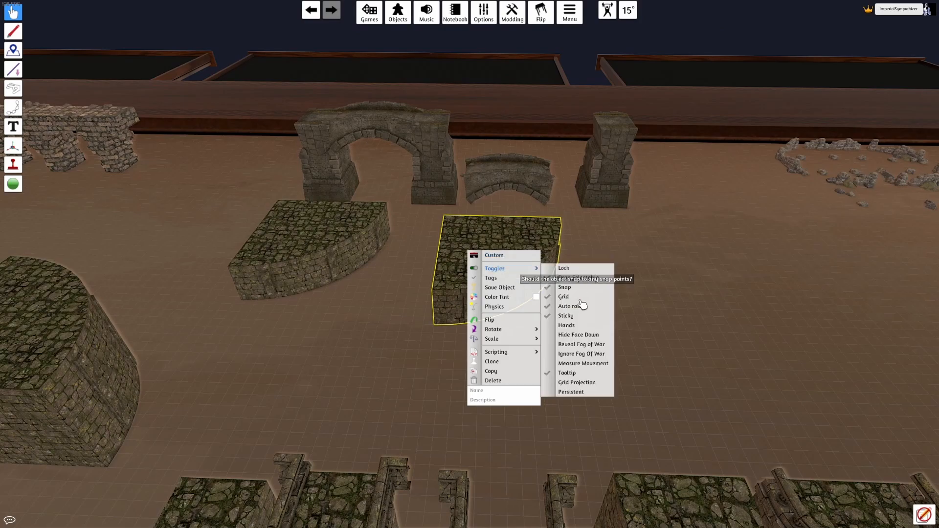
click(574, 384)
- Turn on Grid Projection for the original rounded platform and move the imported platform slightly away from the bridge pieces
mouse_move(404, 336)
right_down()
mouse_move(407, 377)
mouse_move(420, 335)
right_up()
scroll(420, 336, up, 2)
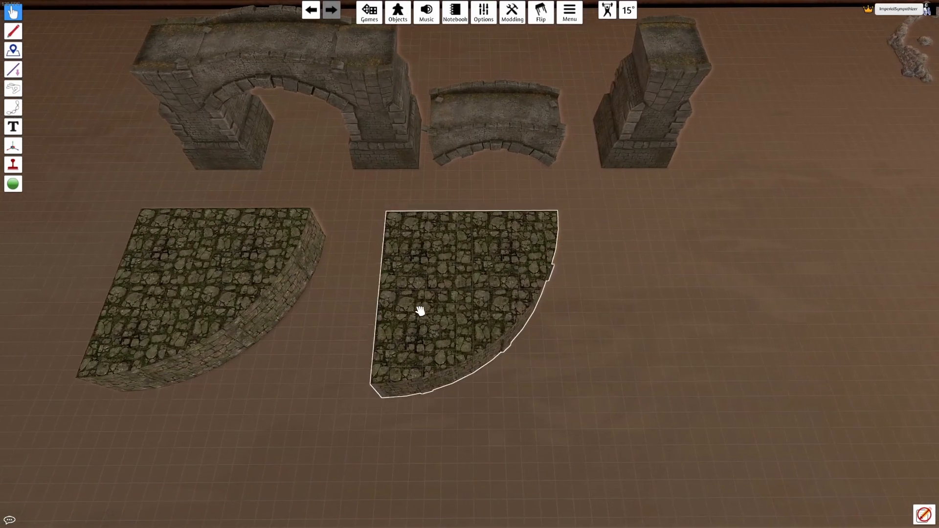
right_click(206, 246)
mouse_move(268, 262)
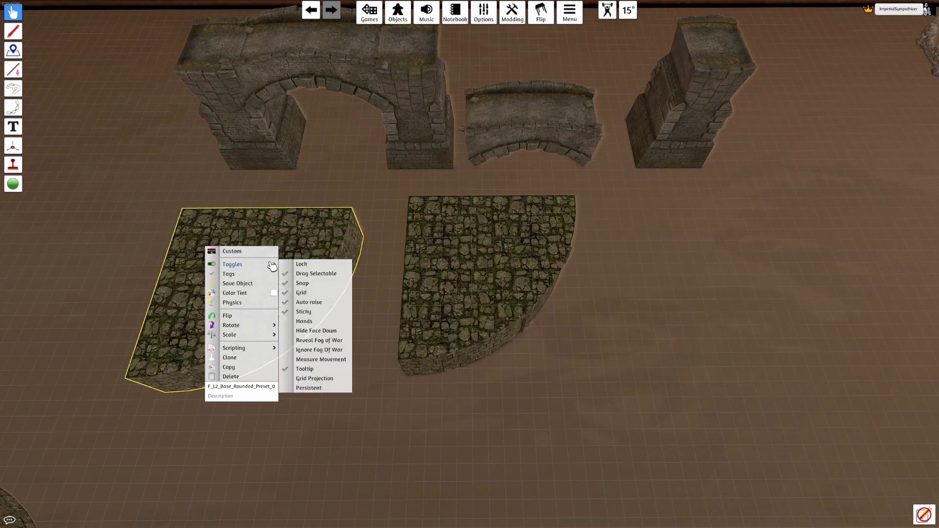
click(314, 379)
right_drag(362, 436, 359, 416)
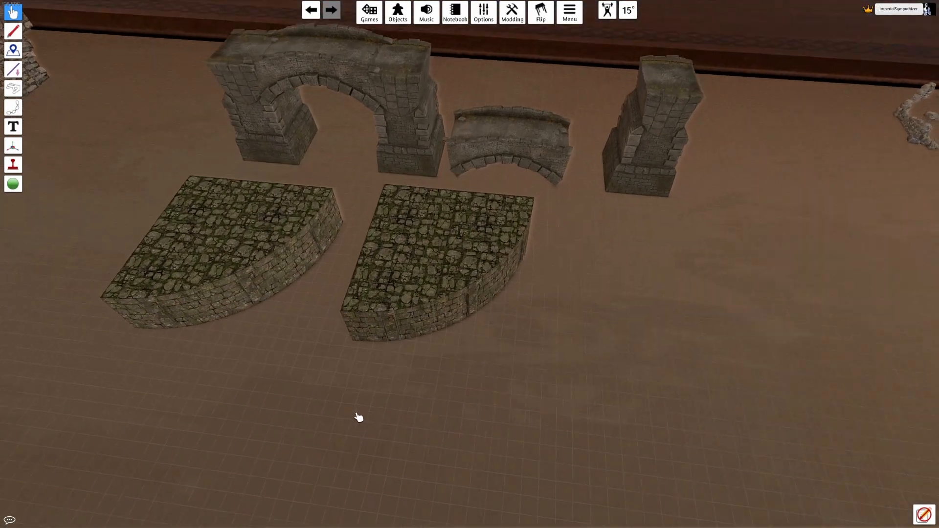
scroll(372, 386, down, 2)
drag(411, 327, 431, 325)
right_drag(430, 325, 430, 287)
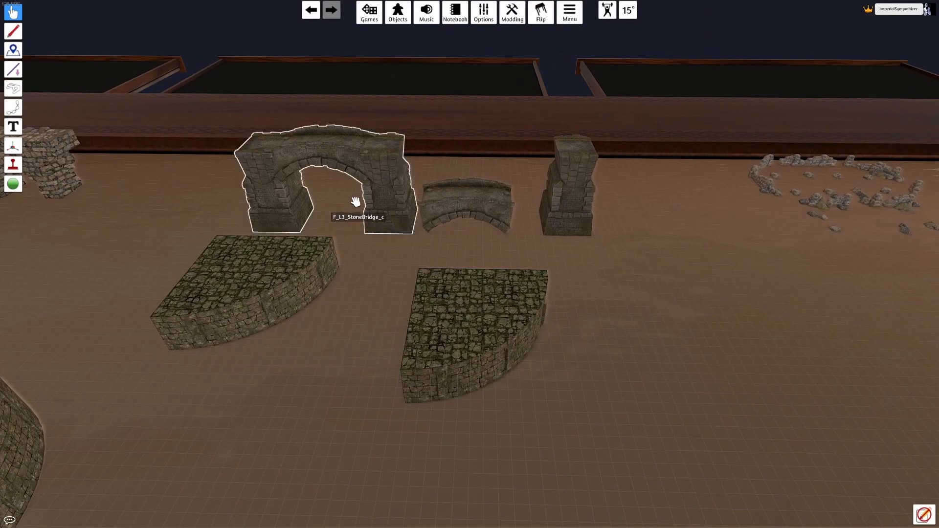
right_click(462, 295)
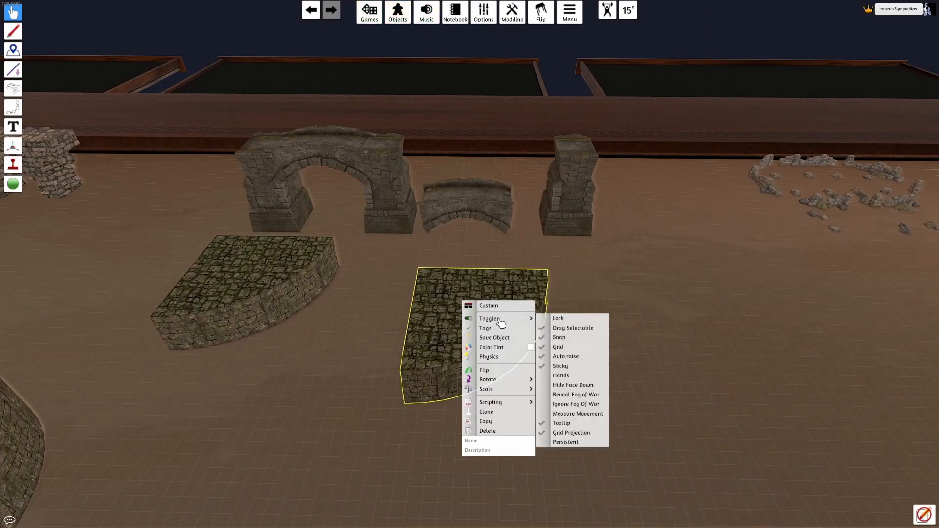
click(496, 338)
click(499, 285)
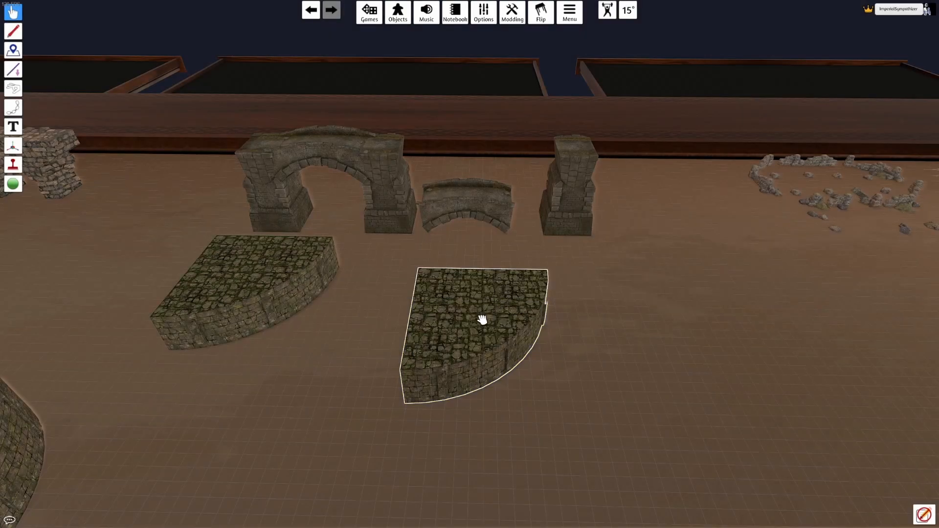
- Save the imported platform as a saved object in the Exported Assets folder
right_click(470, 269)
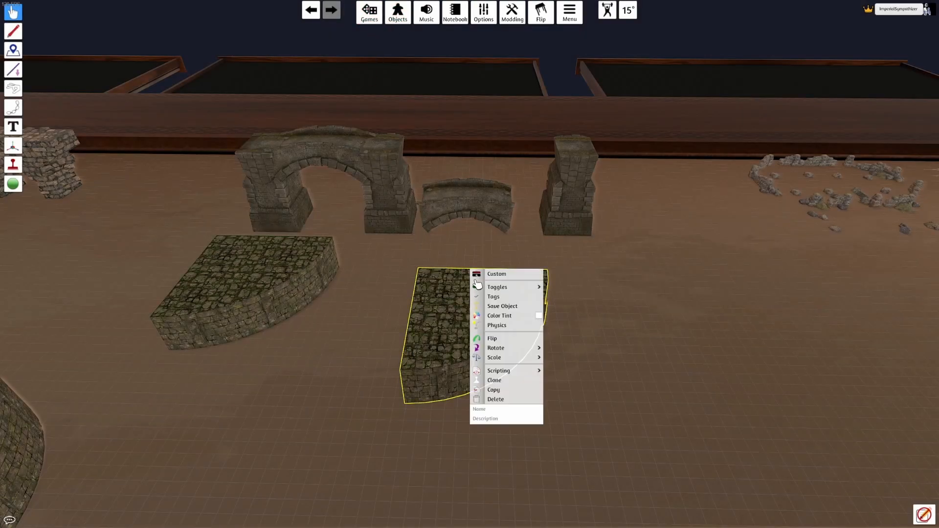
click(469, 343)
click(450, 271)
click(469, 259)
click(454, 271)
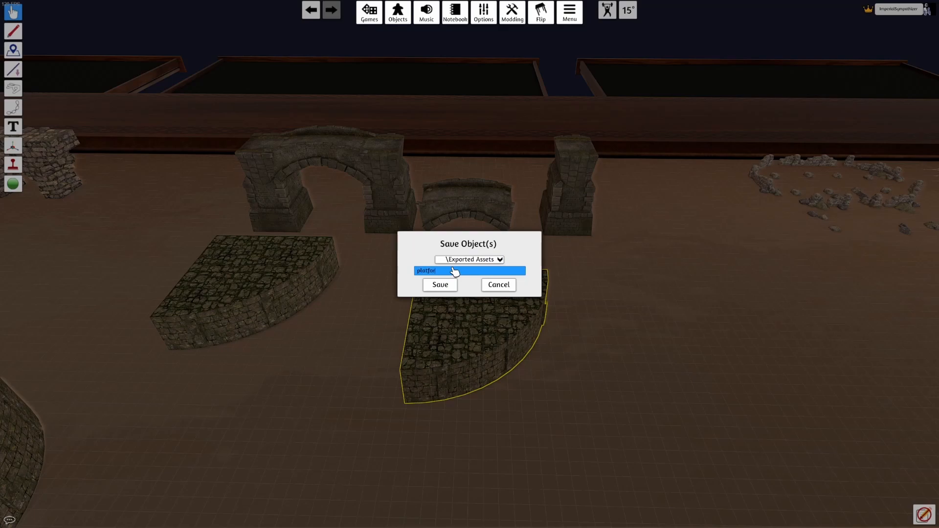
key(Return)
- Load the Star Wars Legion mod from the second page of Workshop games and dismiss its changelog window
click(379, 9)
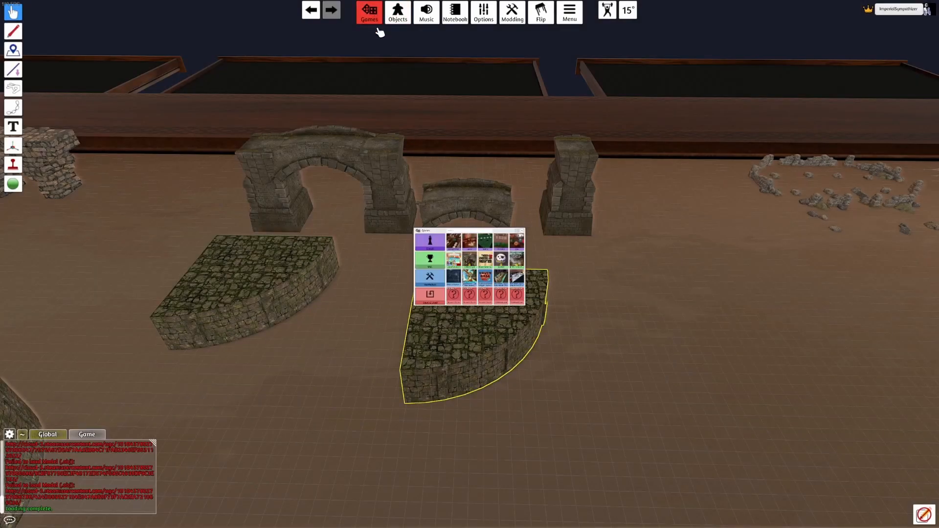
click(343, 296)
click(469, 404)
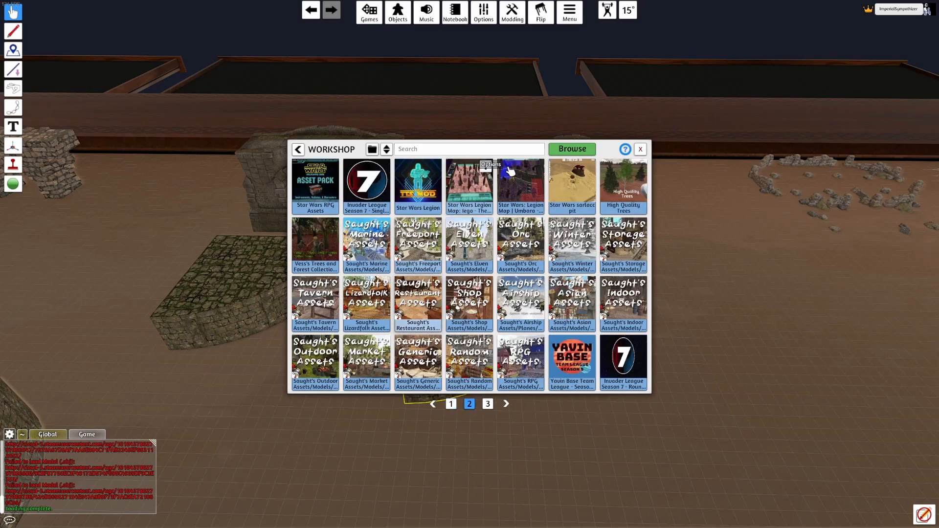
click(418, 186)
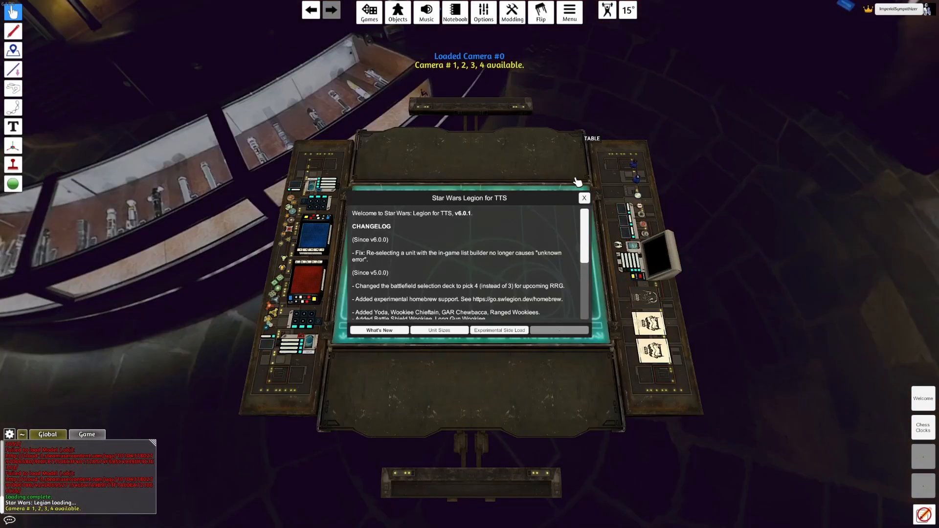
click(584, 198)
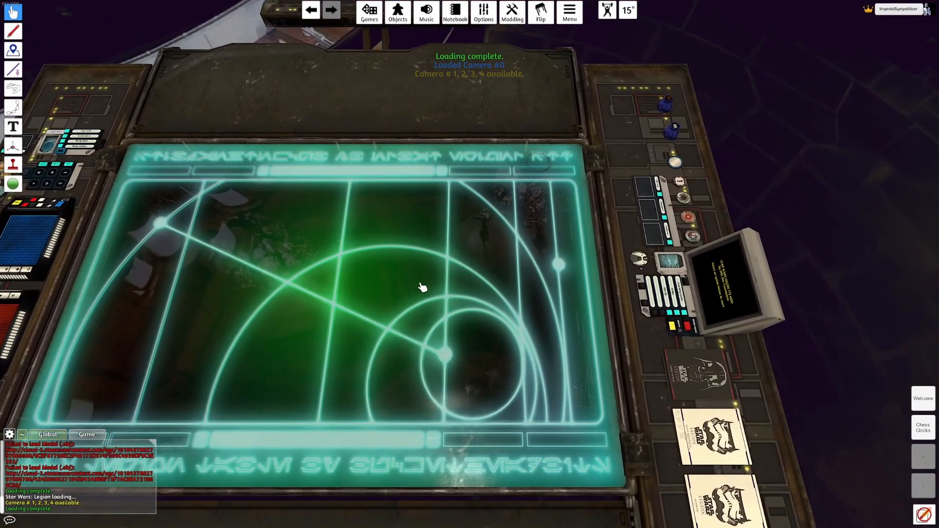
- Open the Set Up options on the mod's control console beside the game table
key(ctrl+v)
drag(475, 281, 497, 250)
right_drag(377, 353, 520, 313)
scroll(520, 313, up, 5)
key(d)
key(a)
key(w)
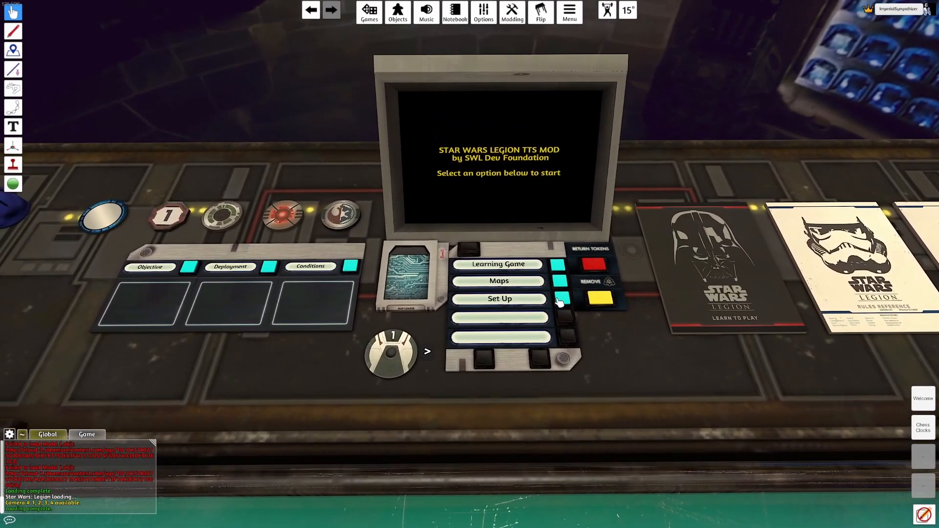
click(559, 298)
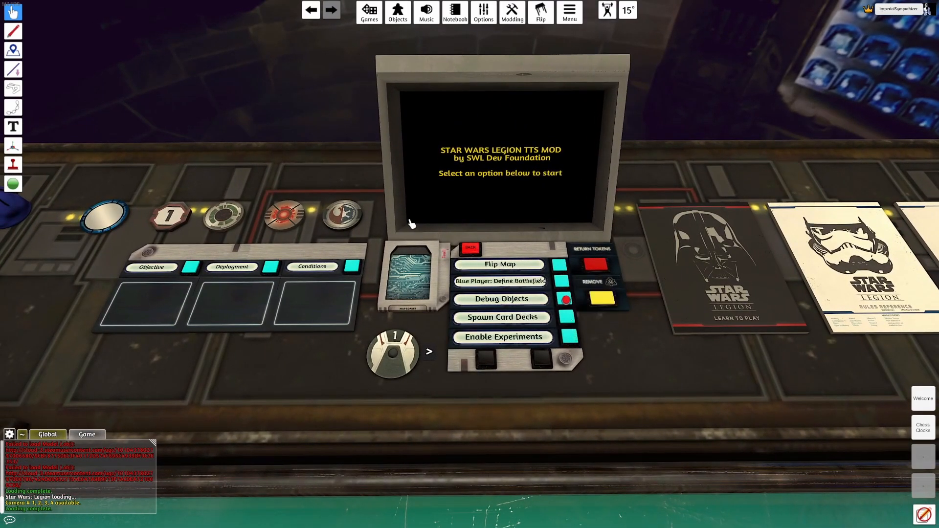
- Search the card deck nearest the battlefield card slots and place a card from it in the Deployment slot
key(a)
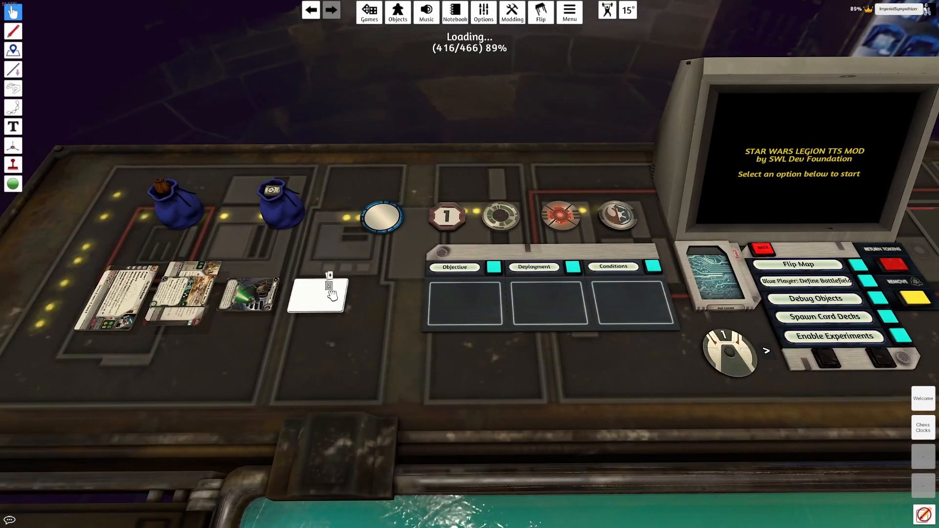
right_click(330, 296)
right_click(278, 294)
click(278, 294)
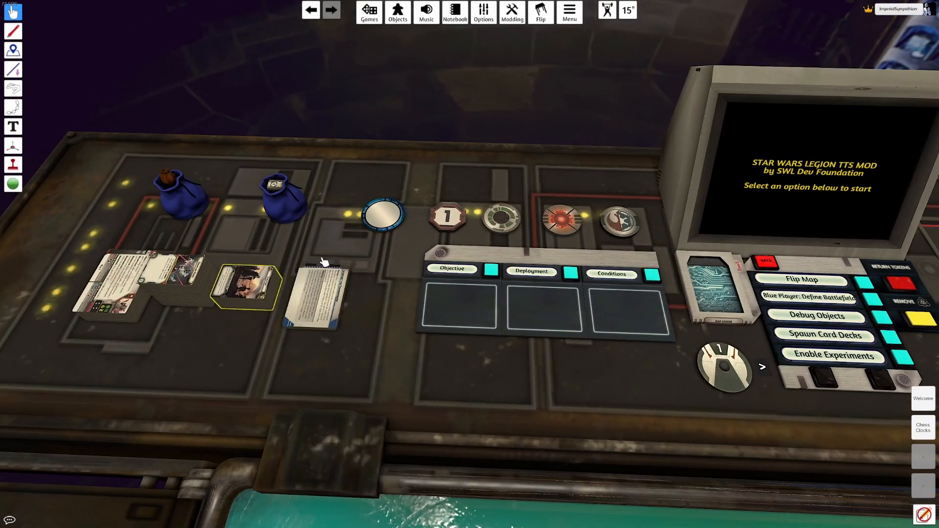
right_click(284, 250)
right_click(314, 287)
mouse_move(370, 303)
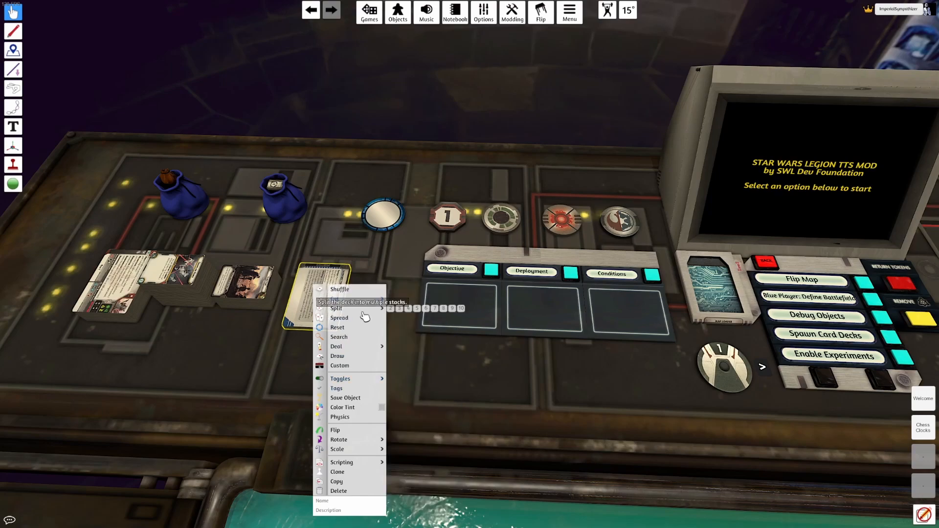
click(348, 337)
drag(777, 182, 544, 309)
click(928, 10)
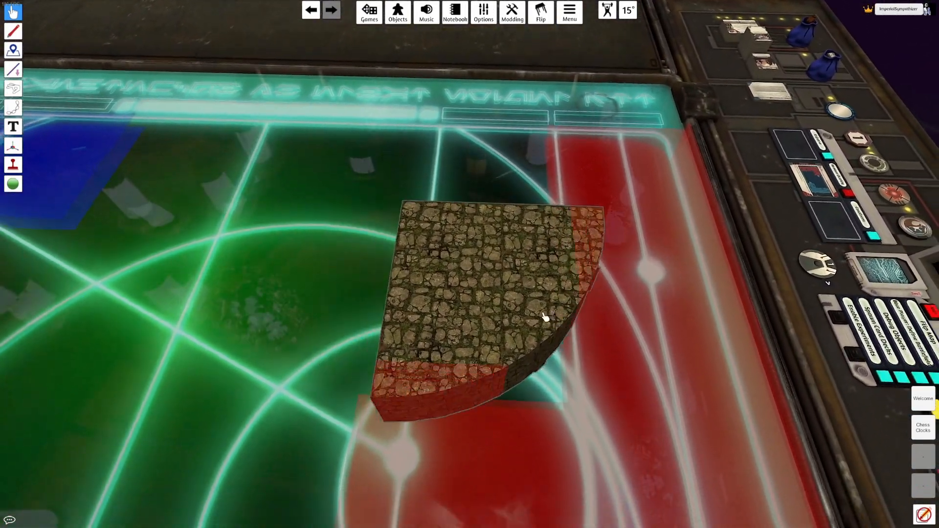
- Move the rounded platform onto the red deployment zone so that it overlaps the zone's inner corner
drag(544, 316, 531, 357)
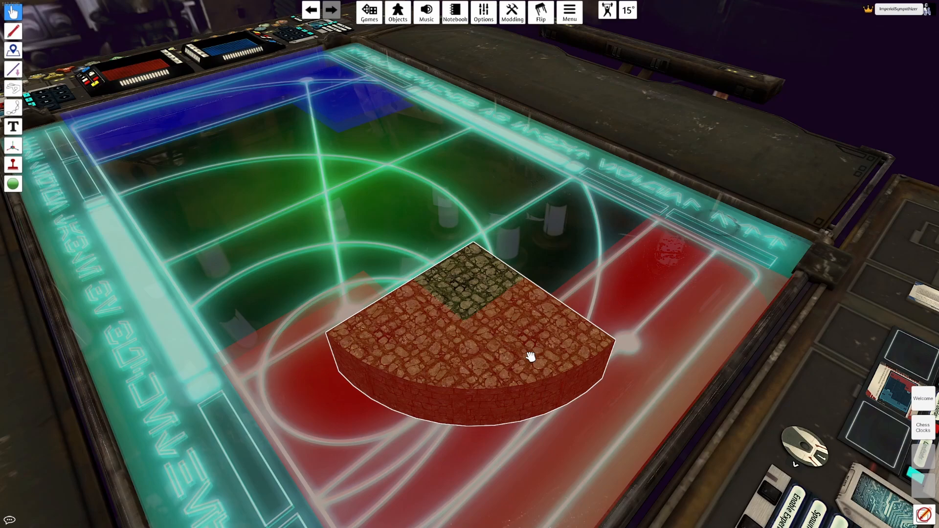
right_drag(374, 273, 612, 302)
scroll(548, 274, up, 2)
scroll(548, 299, down, 3)
drag(612, 302, 612, 267)
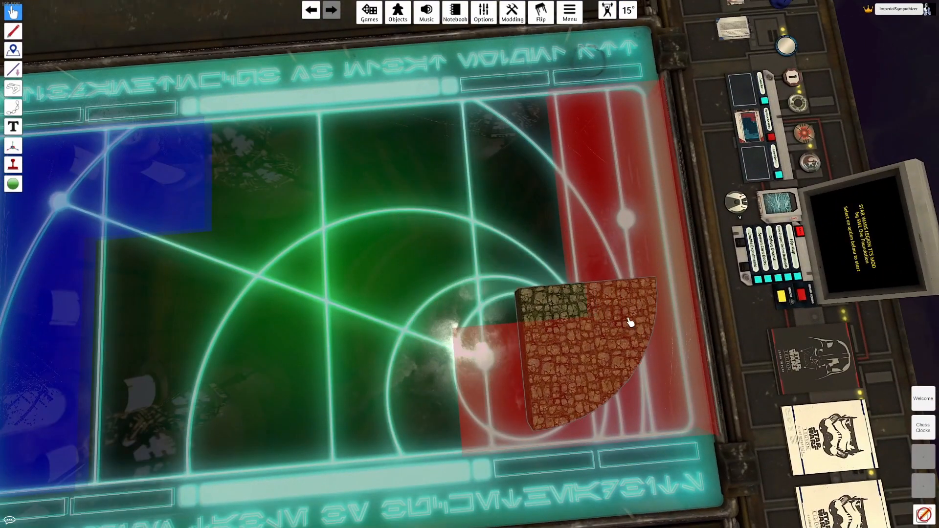
- Adjust the platform's position around the red zone's inner corner and check the projected zone colors on its surface from several angles
right_drag(612, 267, 491, 260)
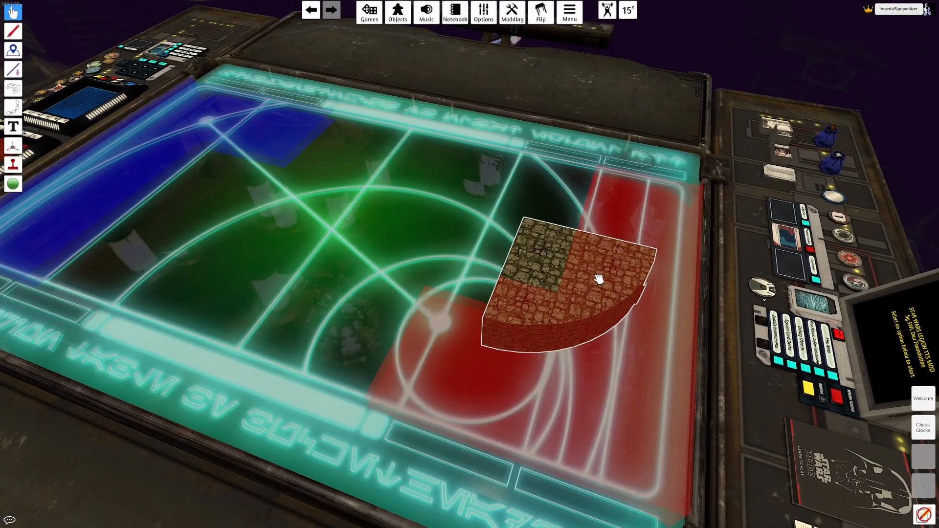
key(a)
key(d)
drag(689, 270, 674, 285)
key(d)
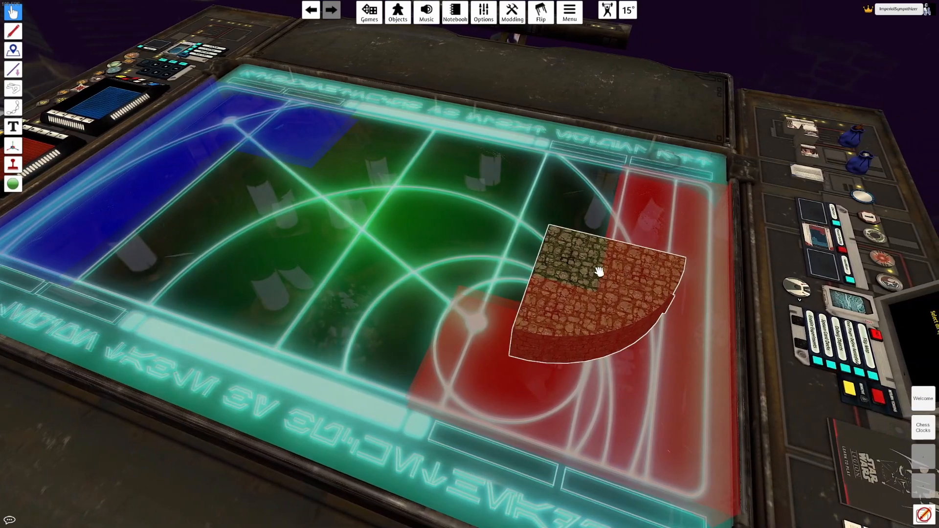
right_drag(599, 272, 410, 291)
drag(474, 289, 460, 296)
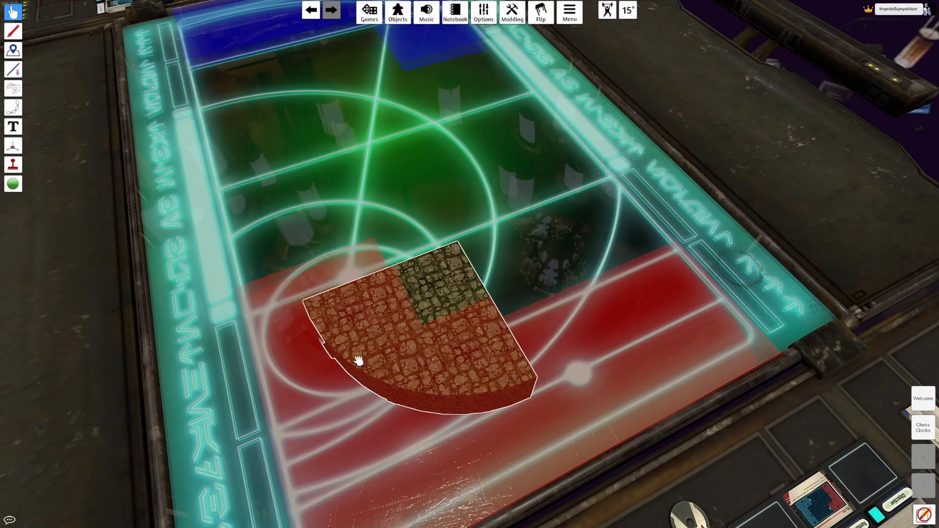
key(w)
drag(432, 370, 458, 387)
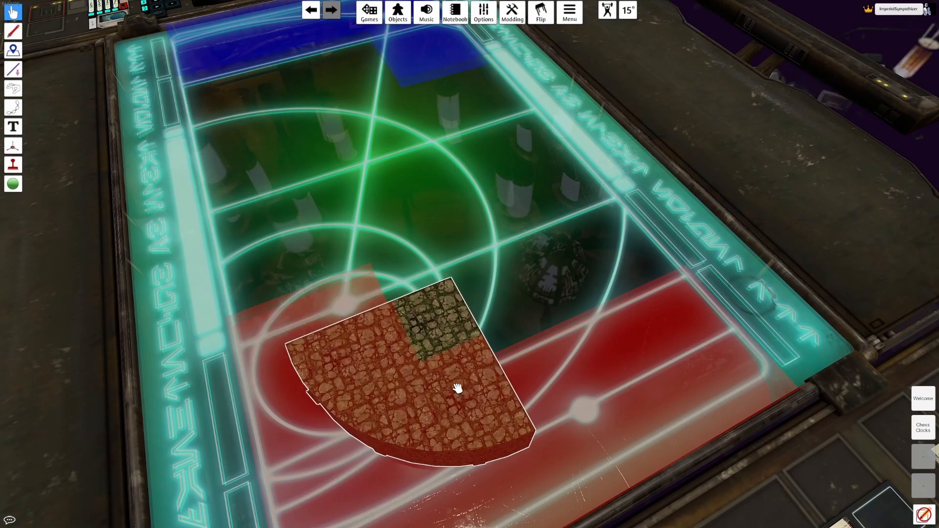